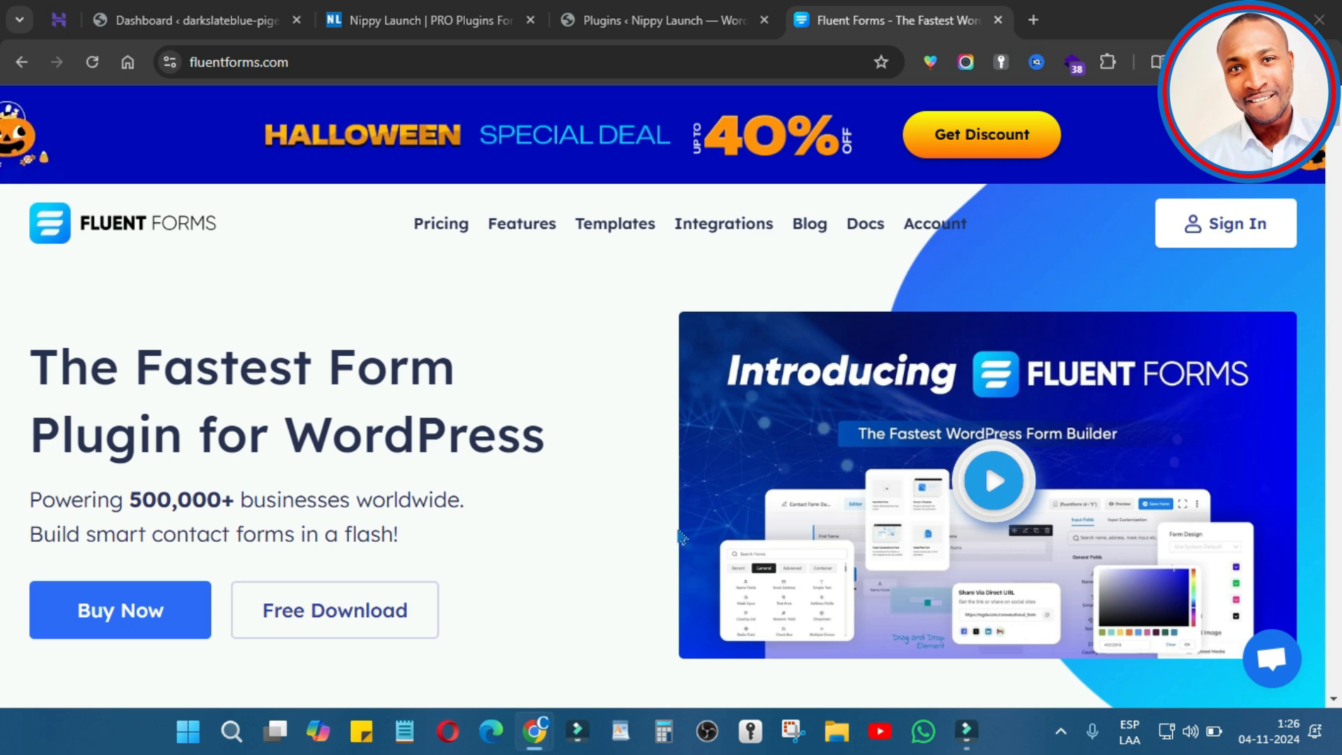
Step: Switch from the Fluent Forms website to the WordPress admin Dashboard tab
{"action": "left_click", "coordinate": [186, 20]}
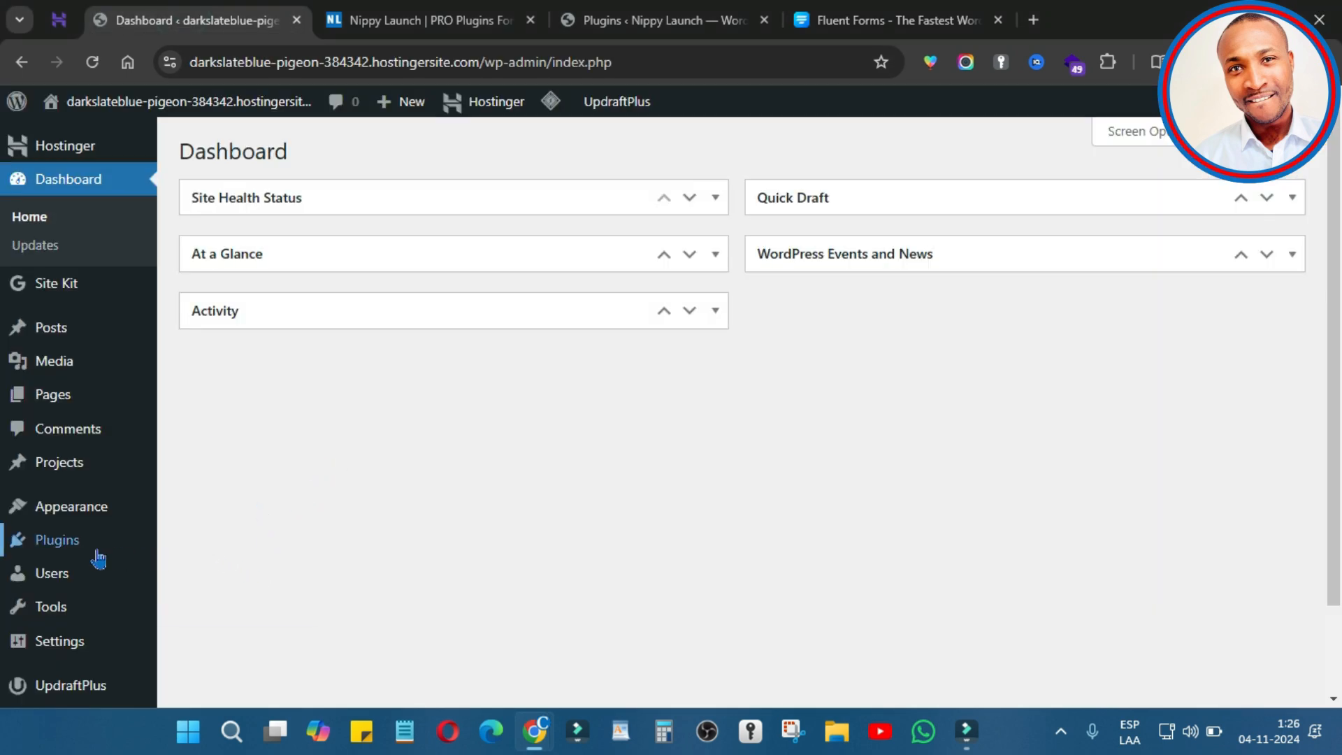
Step: Search Add New Plugin for 'Fluent form', then install and activate Fluent Forms
{"action": "mouse_move", "coordinate": [99, 559]}
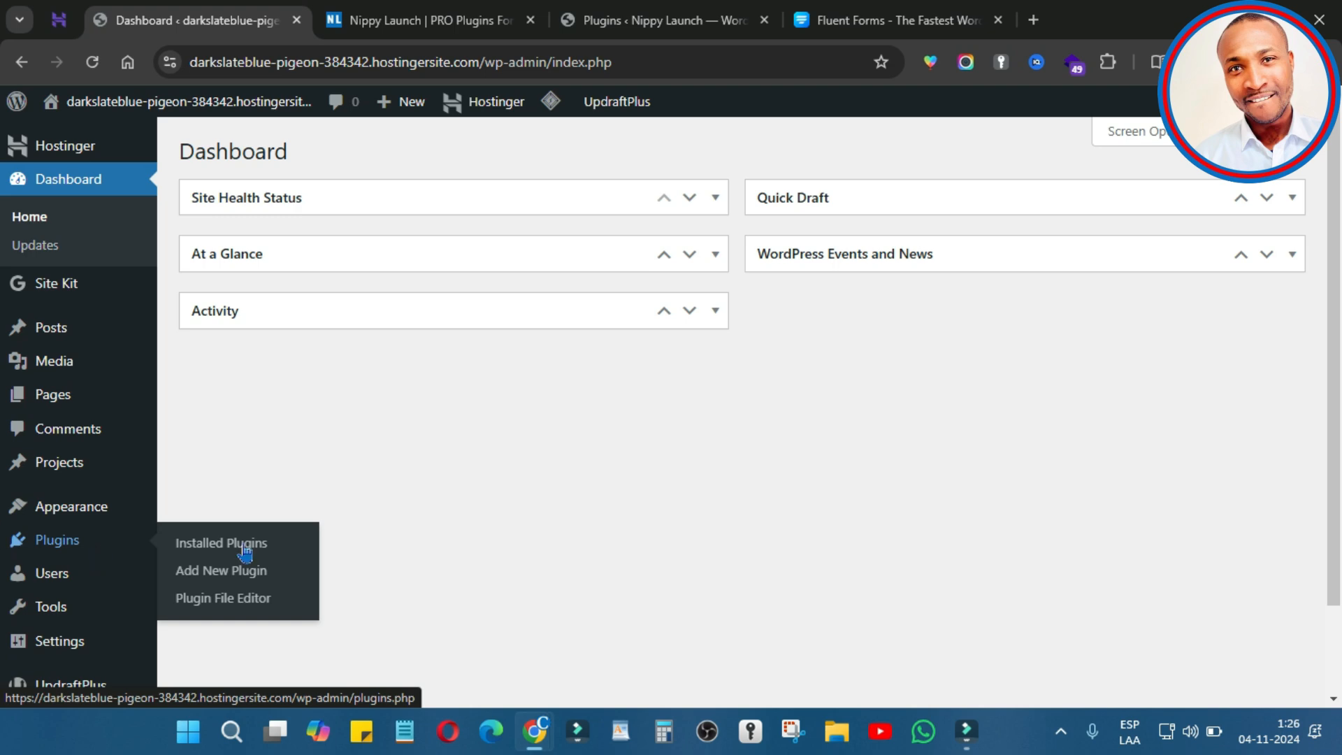
{"action": "left_click", "coordinate": [244, 584]}
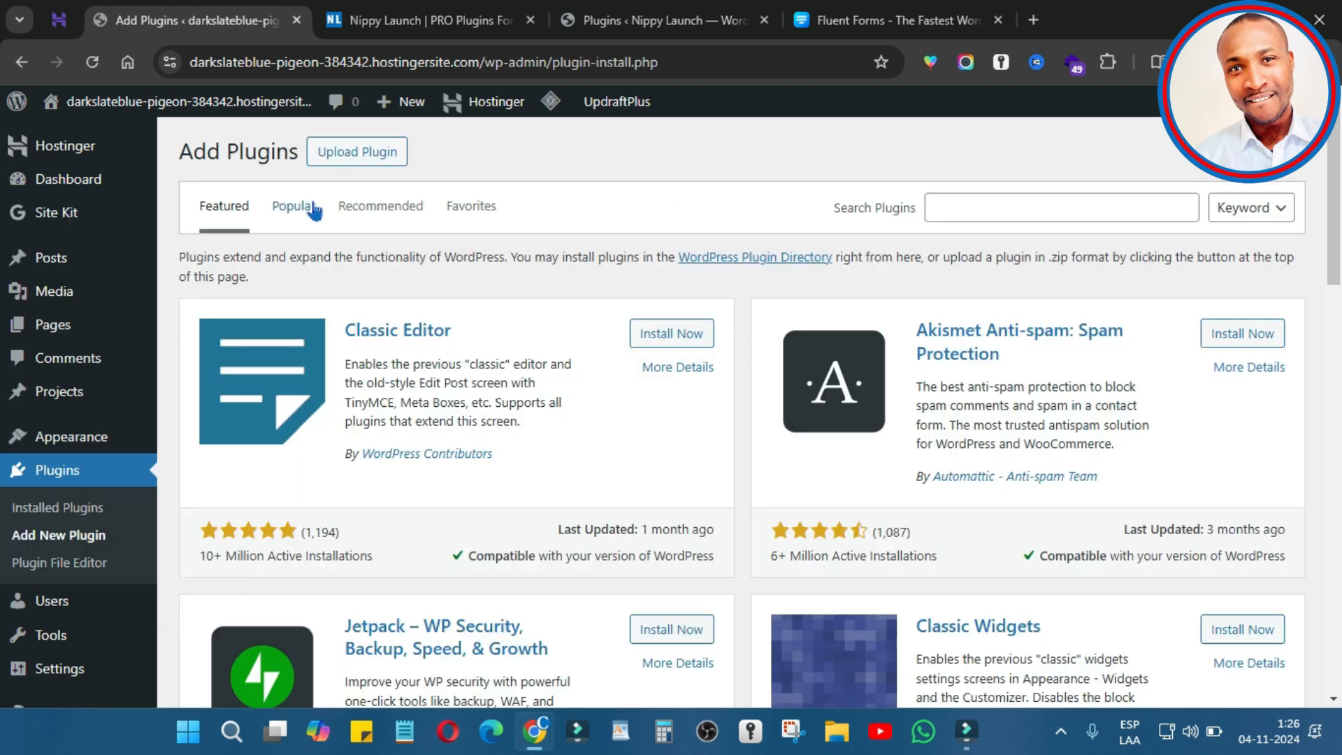
{"action": "left_click", "coordinate": [973, 207]}
{"action": "type", "text": "Fluent form"}
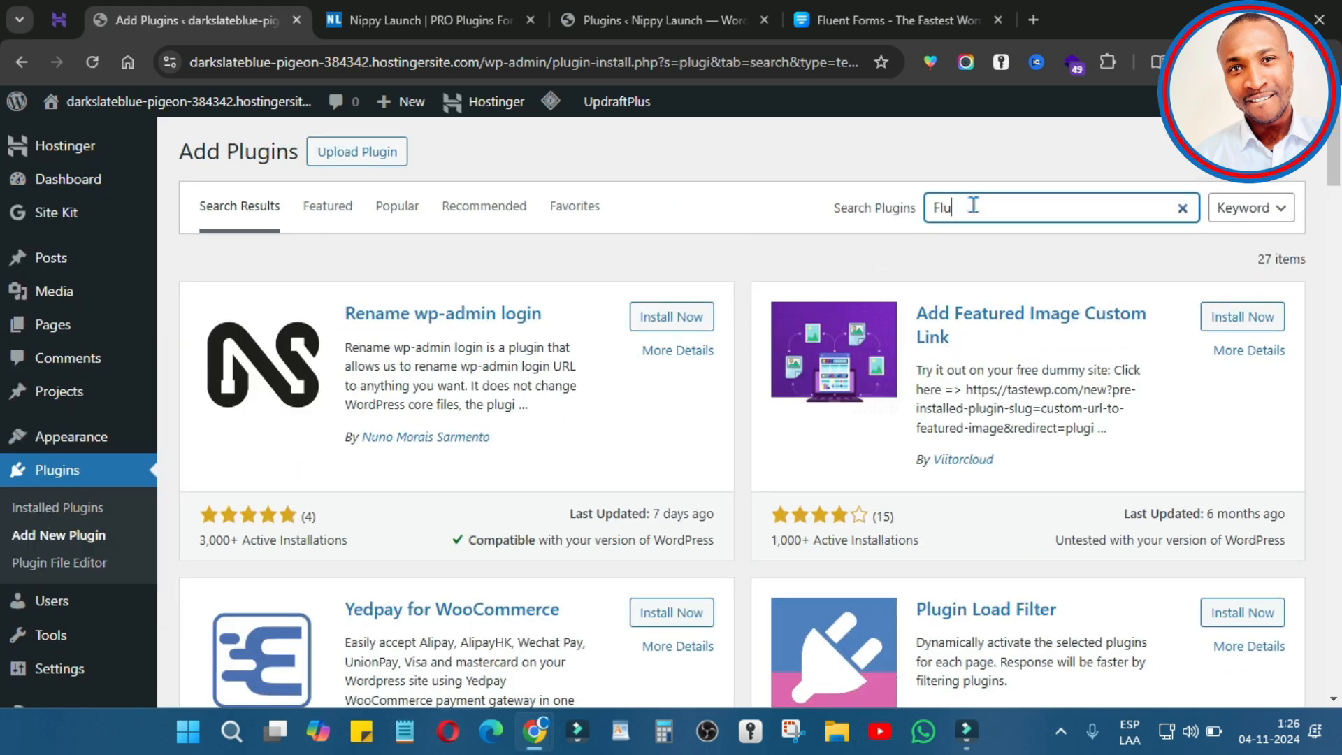
{"action": "left_click", "coordinate": [681, 324]}
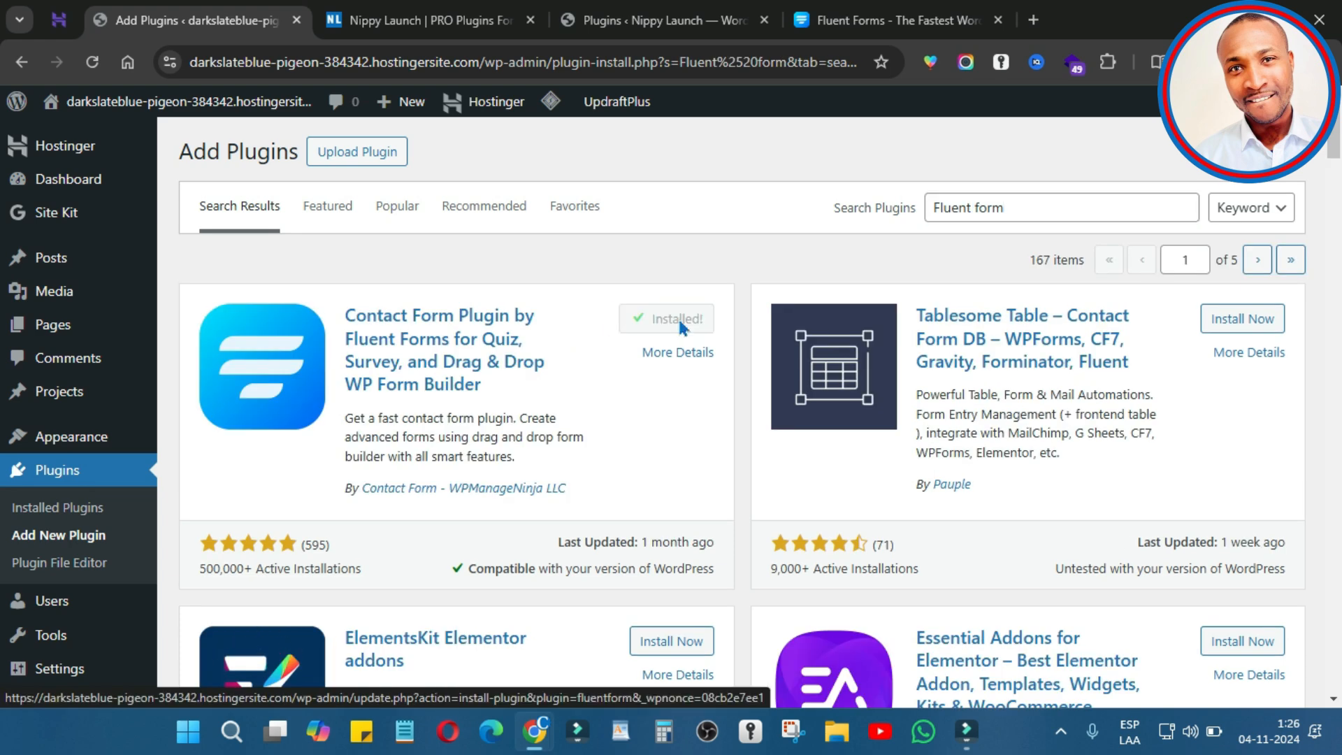
{"action": "left_click", "coordinate": [712, 322]}
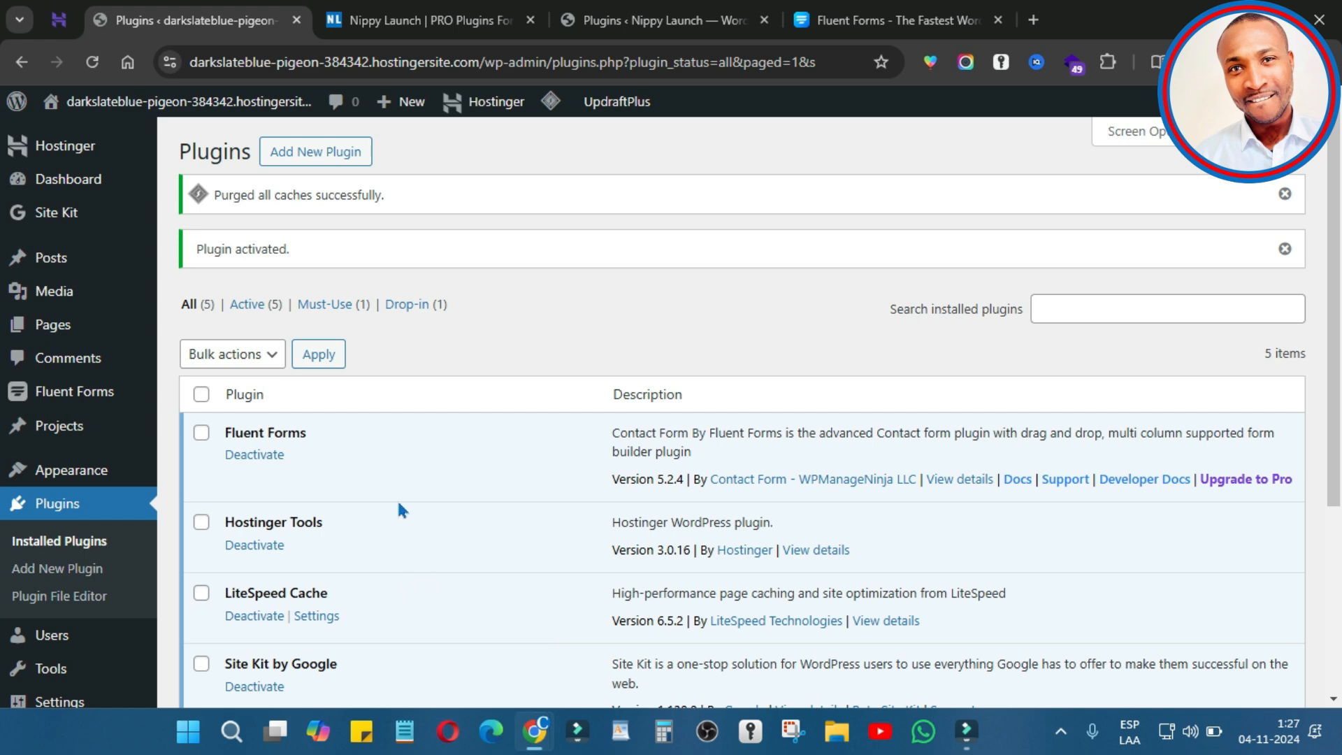
{"action": "mouse_move", "coordinate": [107, 407]}
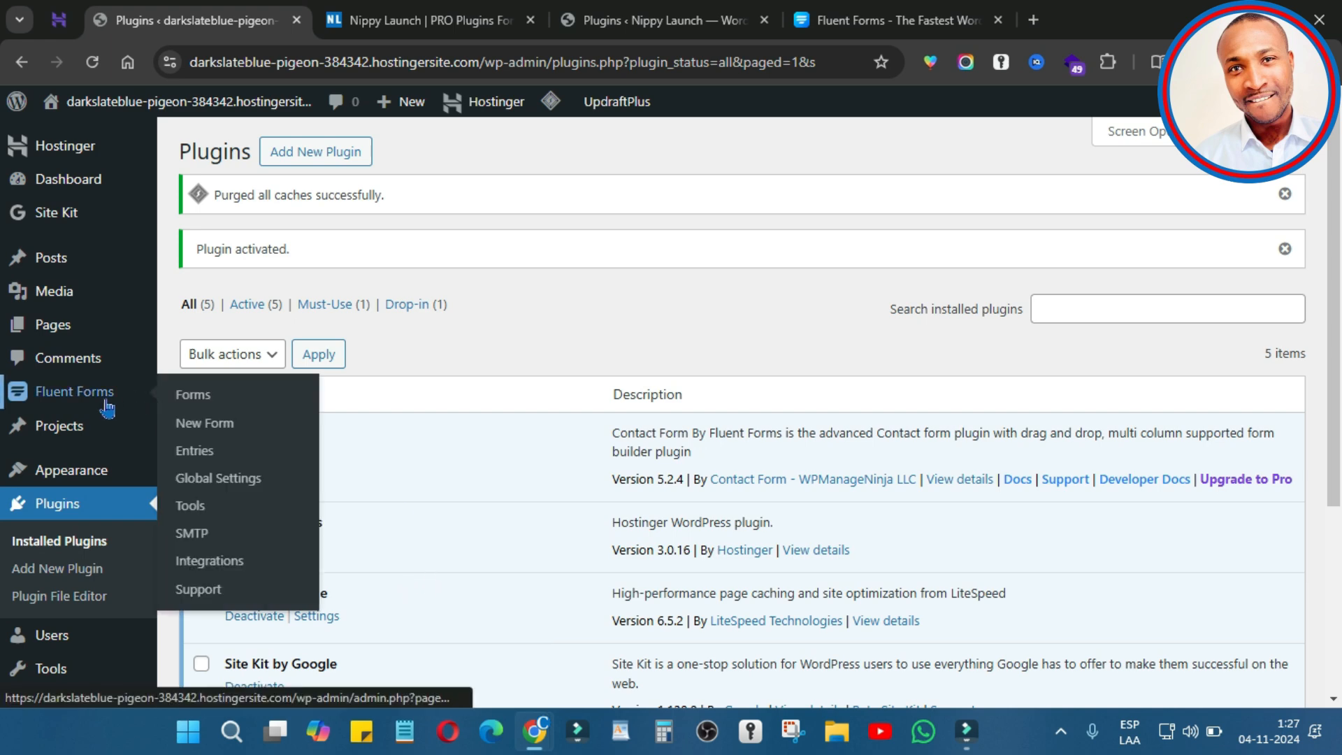
Step: Open Fluent Forms Global Settings and review the label, help and error message placement options
{"action": "left_click", "coordinate": [233, 487]}
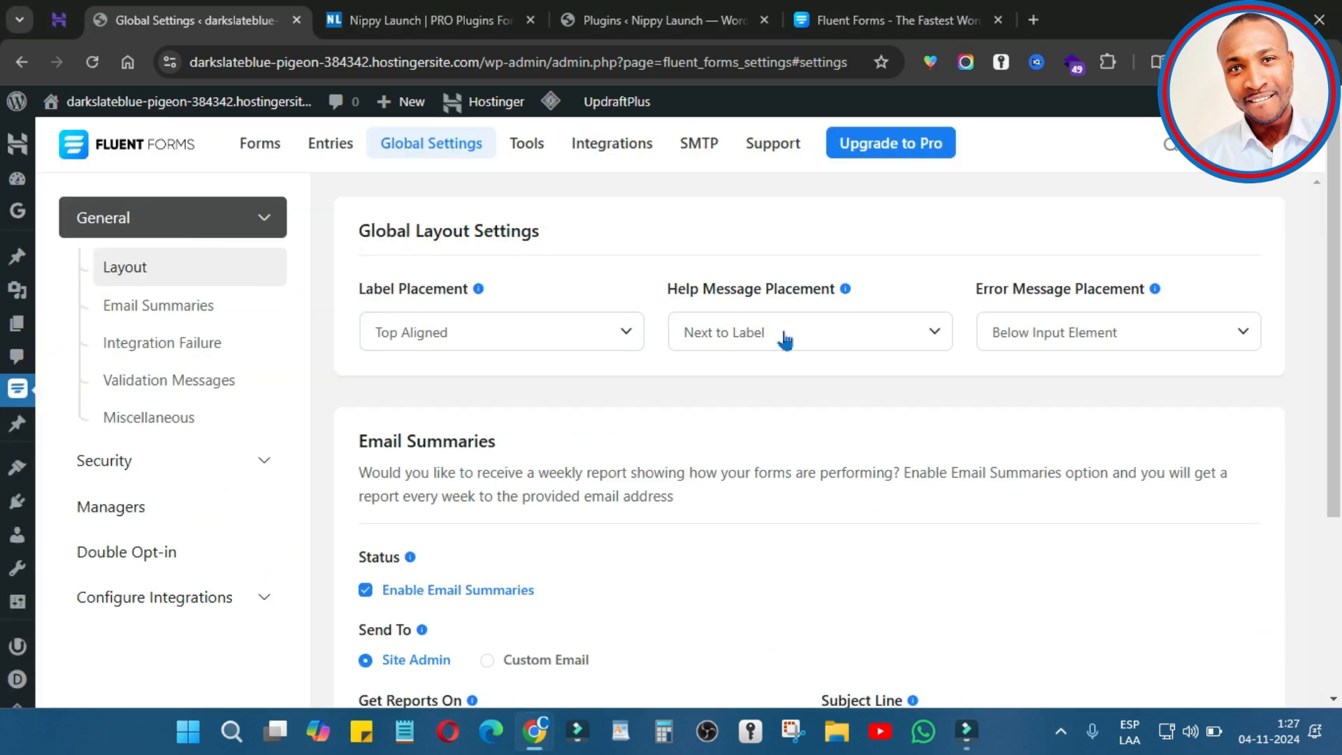
{"action": "left_click", "coordinate": [599, 329]}
{"action": "left_click", "coordinate": [513, 325]}
{"action": "left_click", "coordinate": [833, 326]}
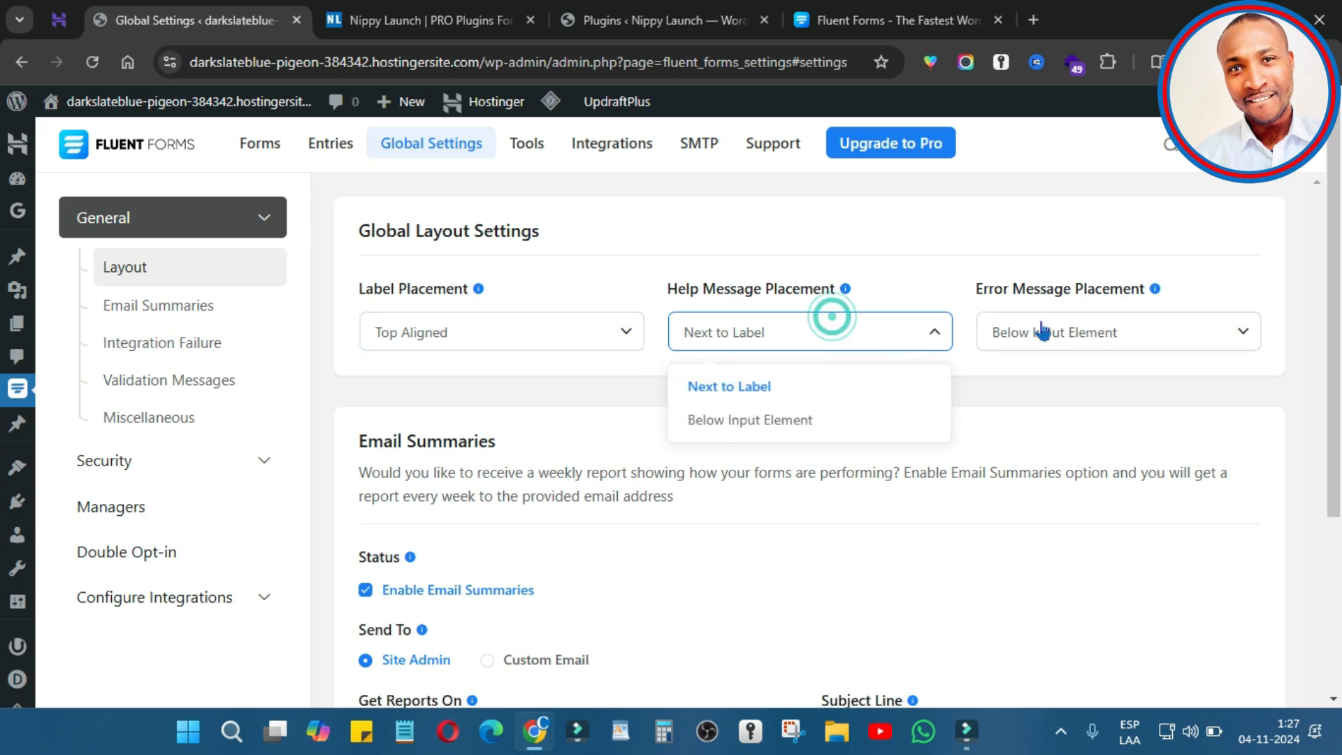
{"action": "left_click", "coordinate": [1087, 333]}
{"action": "scroll", "coordinate": [400, 302], "scroll_direction": "down", "scroll_amount": 4}
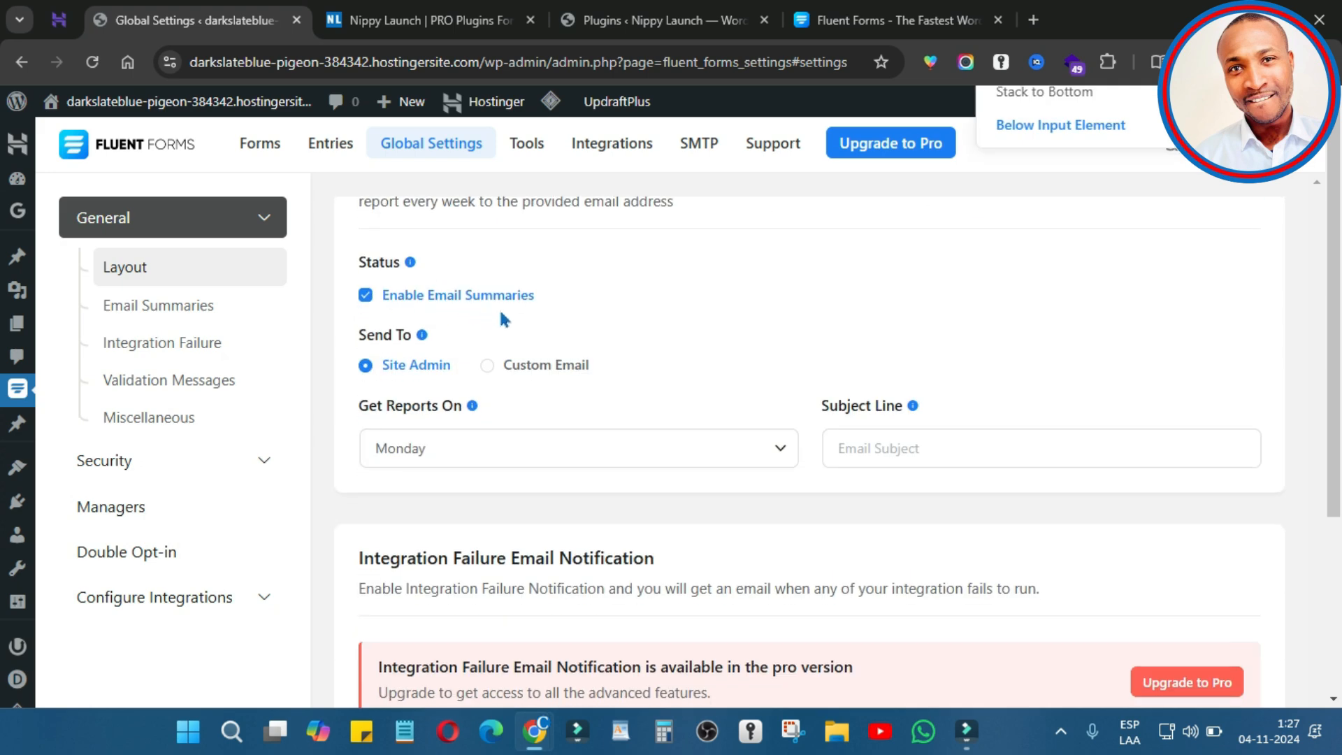
Step: Try a custom recipient for Email Summaries, then revert to sending them to the site admin
{"action": "left_click", "coordinate": [487, 364]}
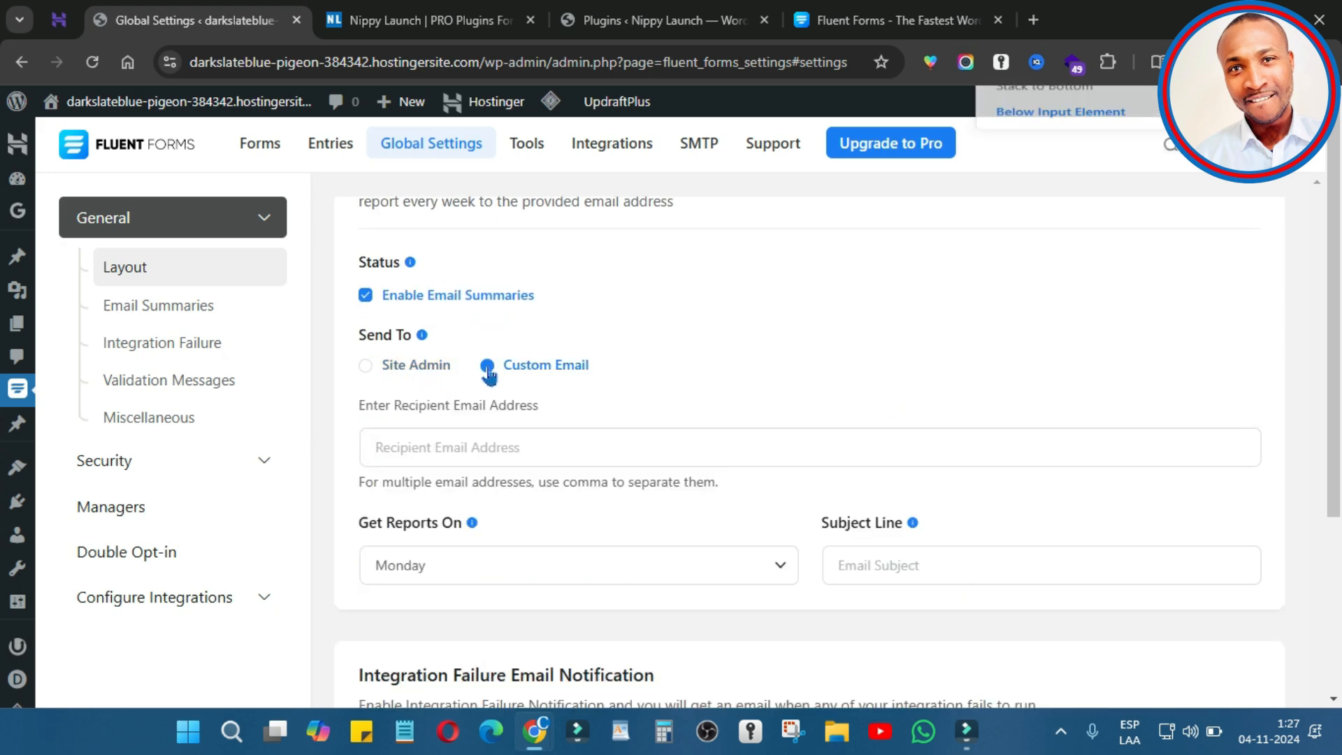
{"action": "left_click", "coordinate": [498, 445]}
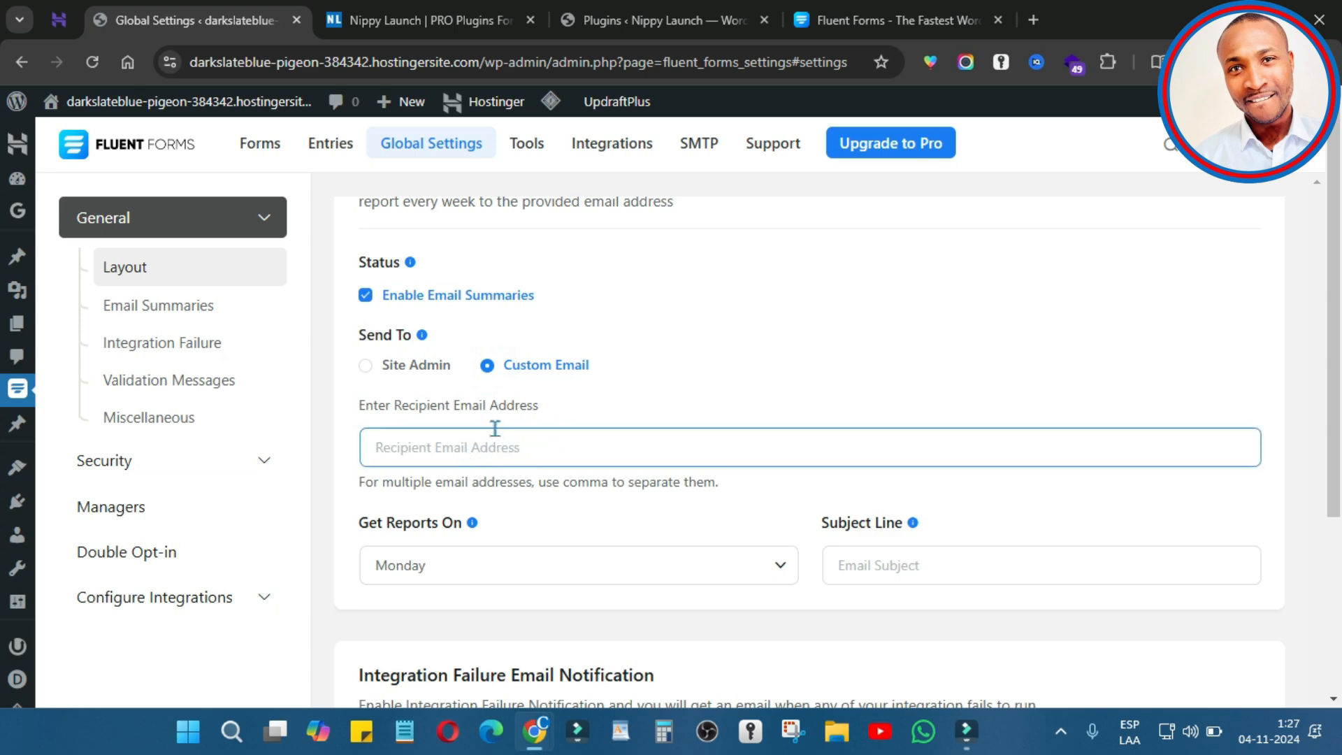
{"action": "left_click", "coordinate": [383, 368]}
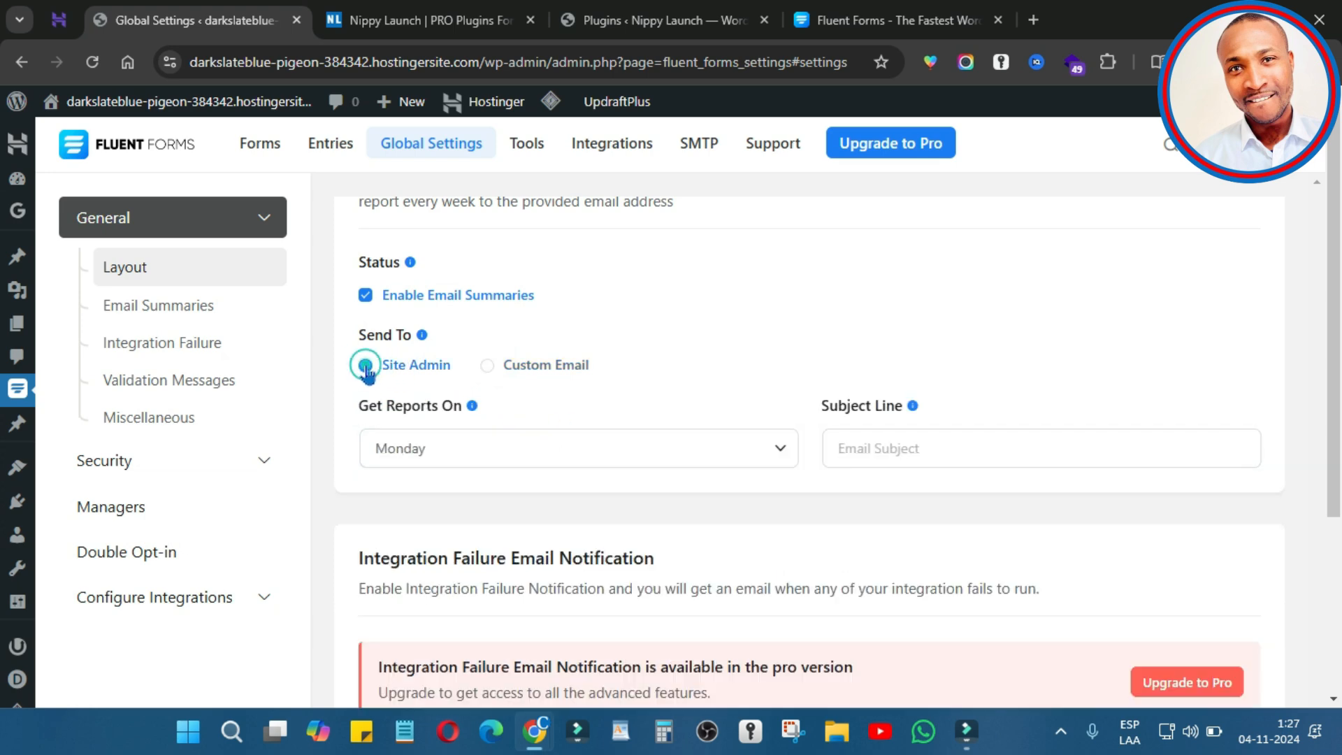
{"action": "scroll", "coordinate": [727, 449], "scroll_direction": "down", "scroll_amount": 4}
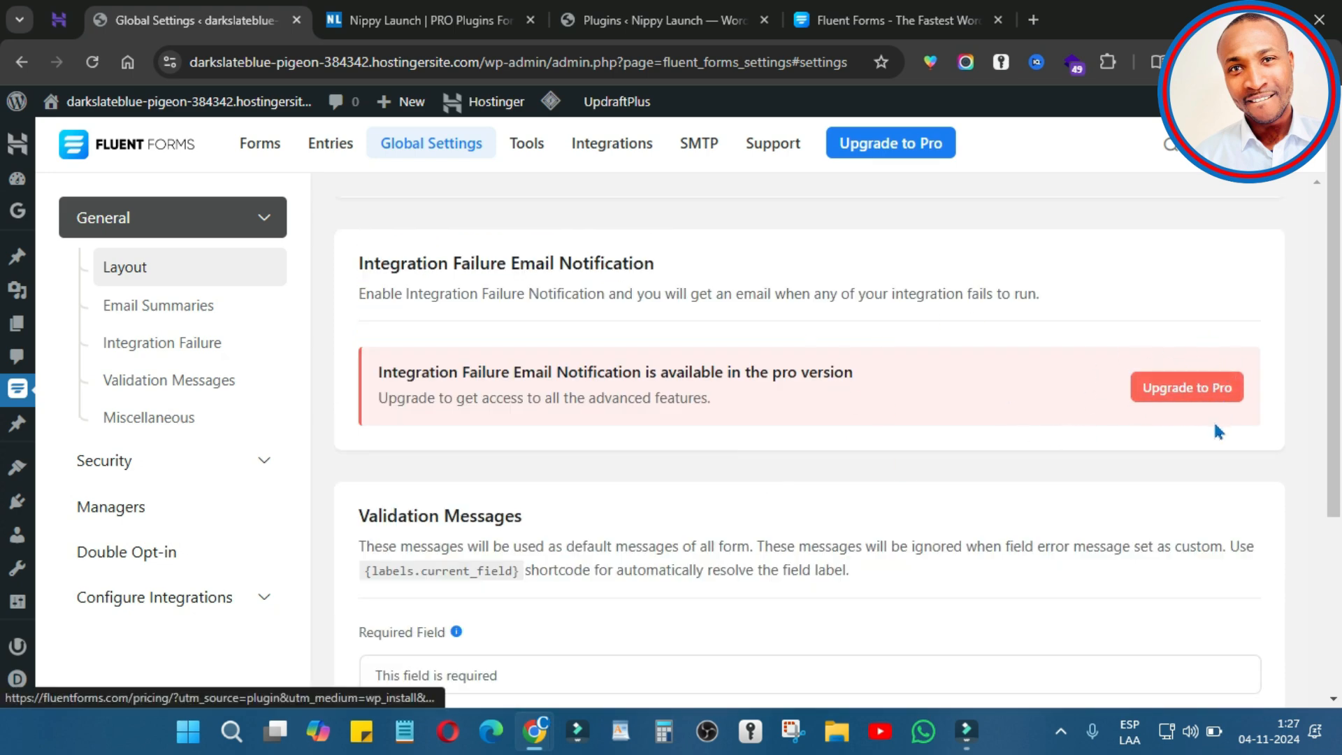
Step: Look over the Required Field validation message setting without changing it
{"action": "scroll", "coordinate": [1084, 389], "scroll_direction": "down", "scroll_amount": 4}
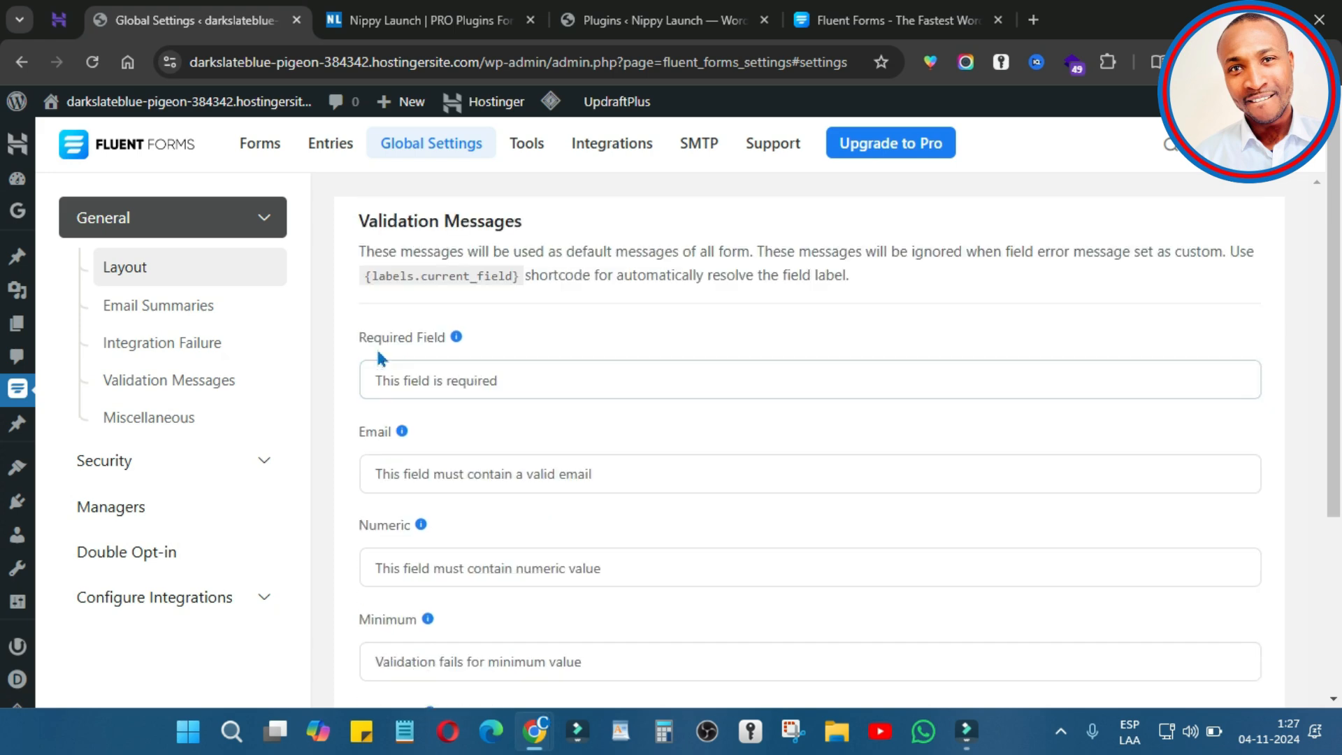
{"action": "triple_click", "coordinate": [358, 337]}
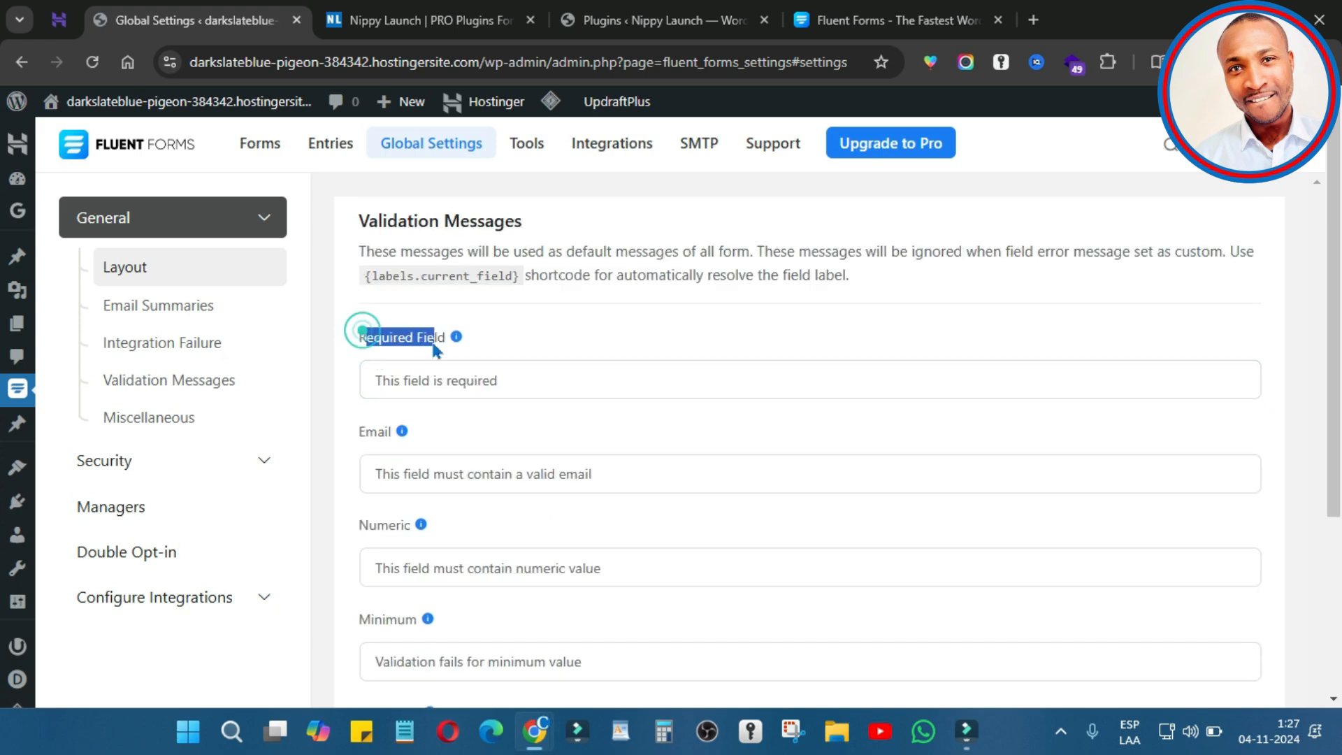
{"action": "left_click", "coordinate": [397, 391]}
{"action": "left_click_drag", "start_coordinate": [522, 377], "coordinate": [373, 413]}
{"action": "scroll", "coordinate": [510, 442], "scroll_direction": "down", "scroll_amount": 4}
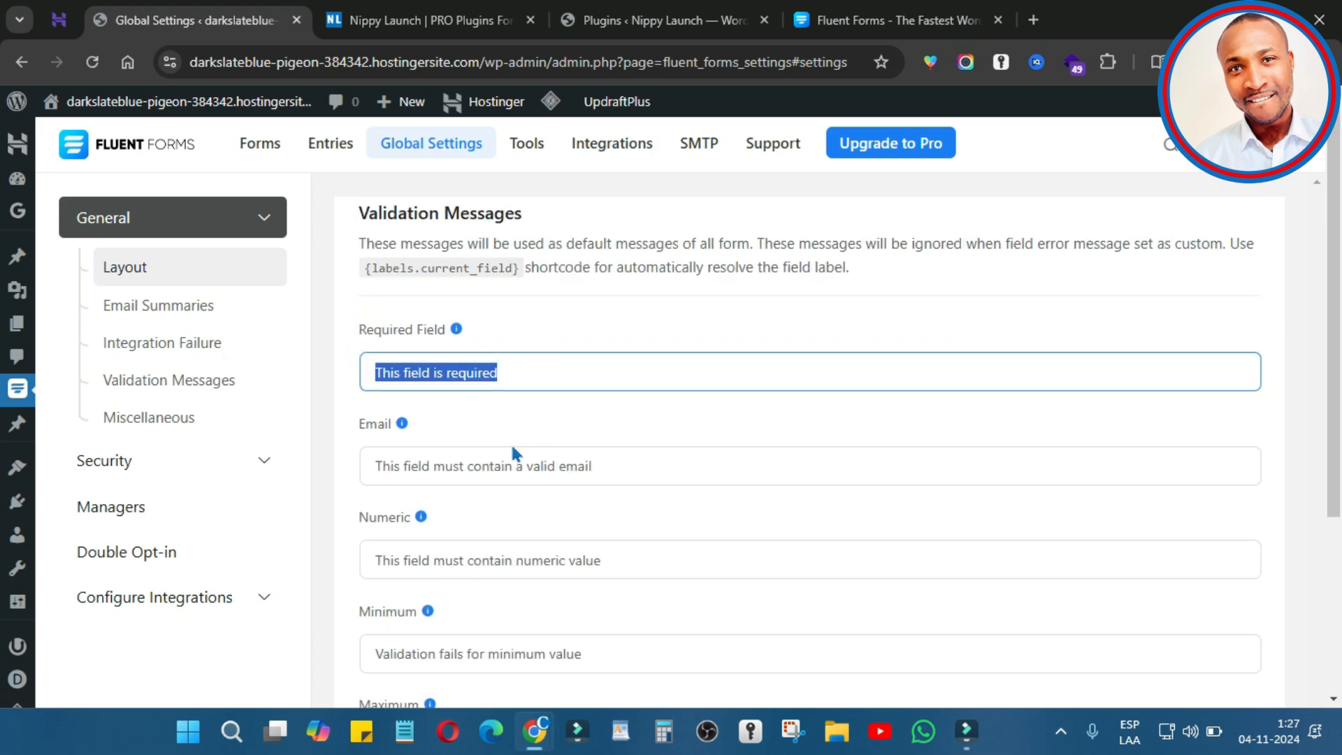
{"action": "scroll", "coordinate": [511, 464], "scroll_direction": "down", "scroll_amount": 4}
{"action": "scroll", "coordinate": [493, 484], "scroll_direction": "down", "scroll_amount": 8}
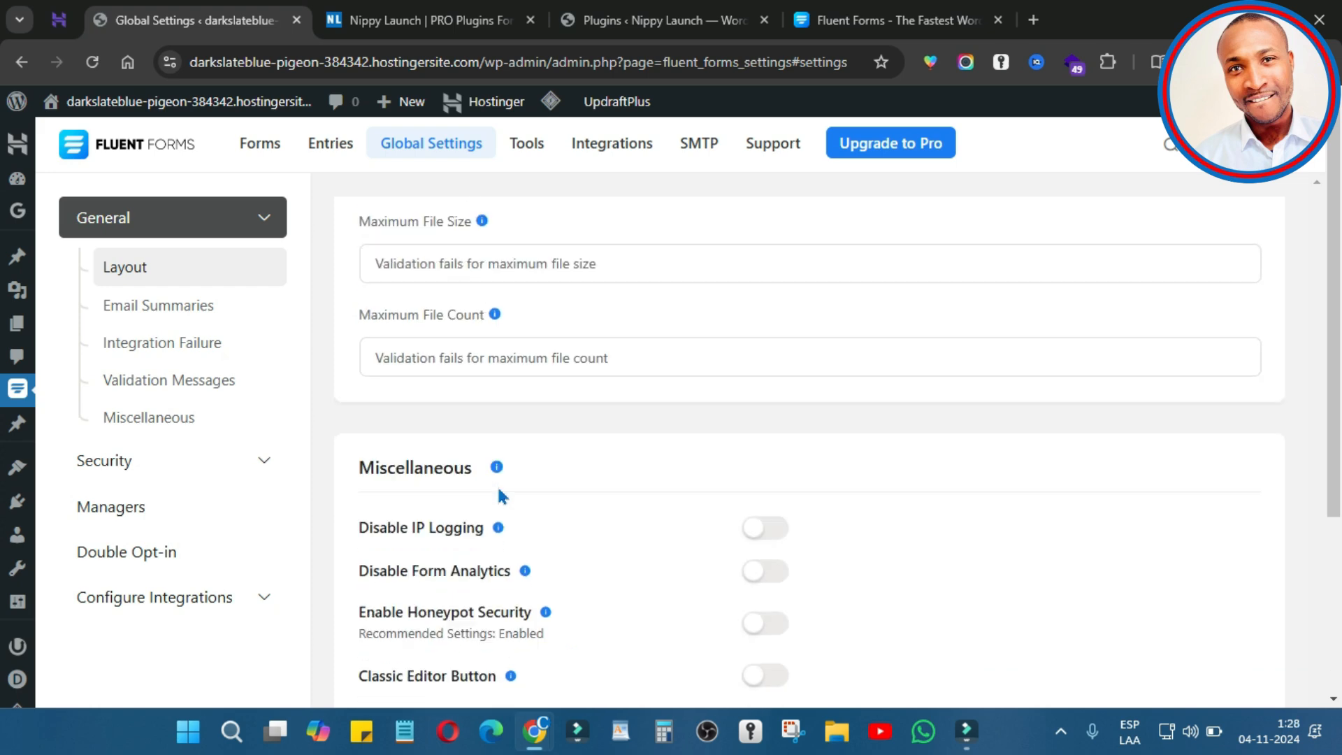
Step: Enable Honeypot Security and No-Conflict Mode, then save the global settings
{"action": "left_click_drag", "start_coordinate": [384, 403], "coordinate": [517, 386]}
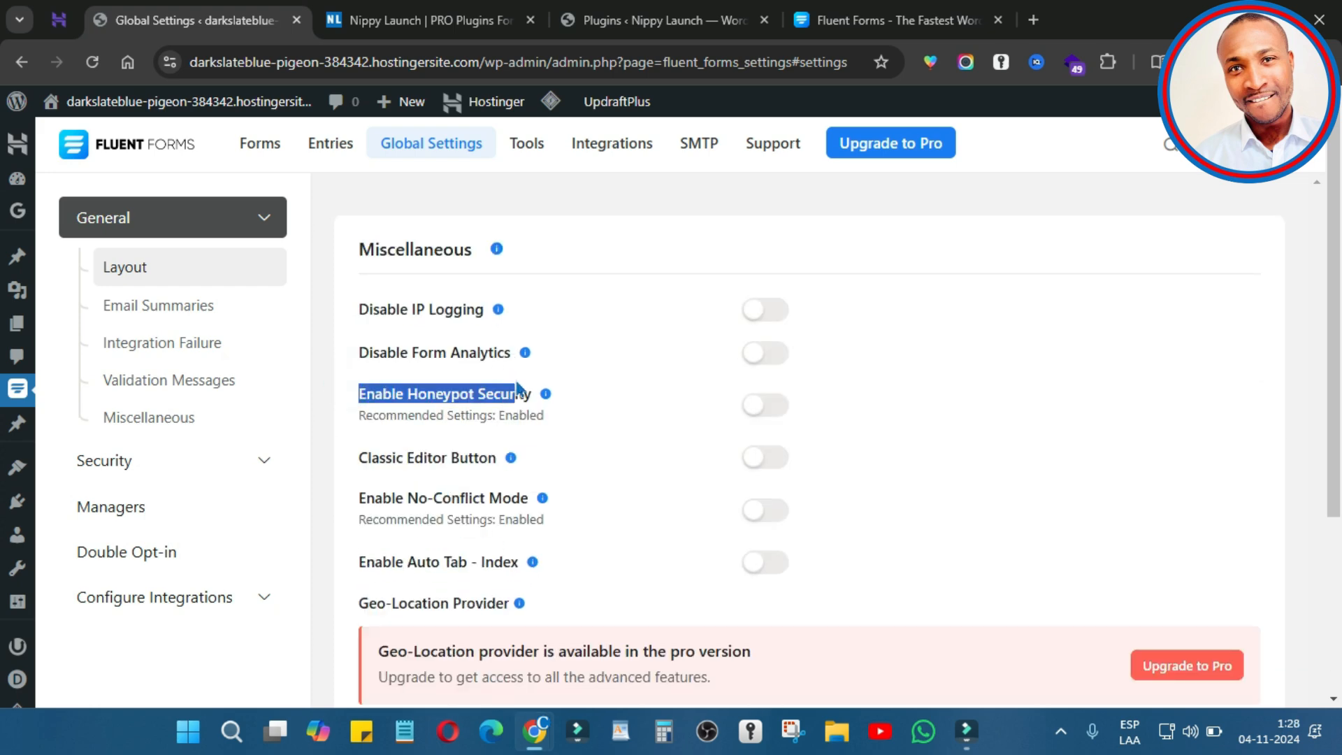
{"action": "left_click", "coordinate": [778, 408]}
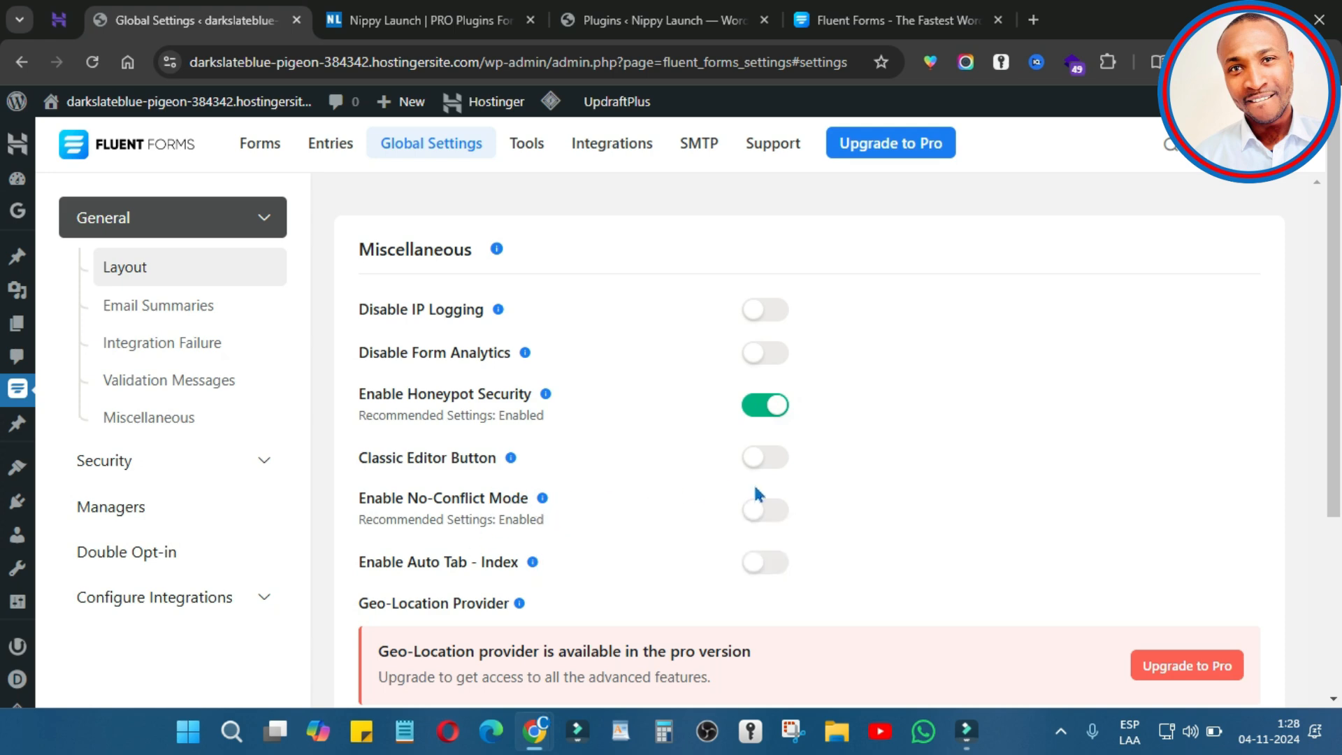
{"action": "left_click", "coordinate": [771, 512]}
{"action": "scroll", "coordinate": [436, 345], "scroll_direction": "down", "scroll_amount": 4}
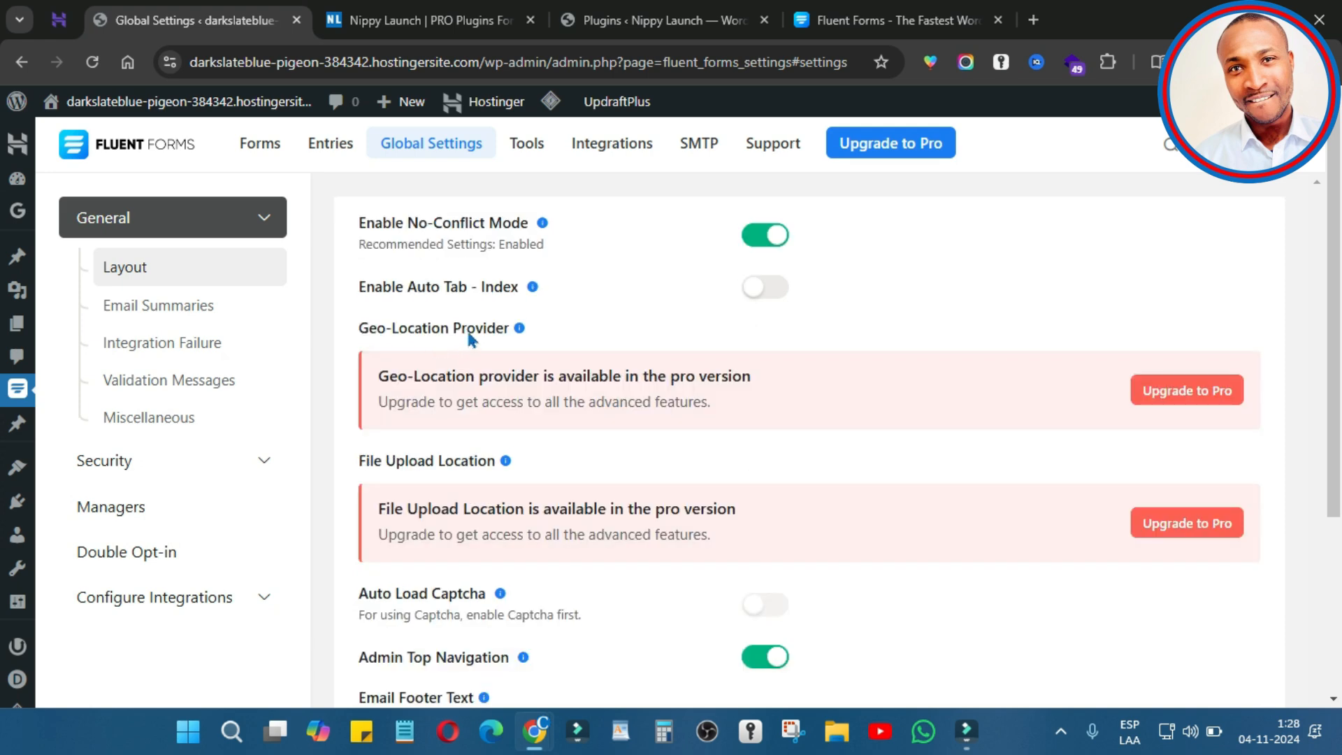
{"action": "scroll", "coordinate": [716, 532], "scroll_direction": "down", "scroll_amount": 4}
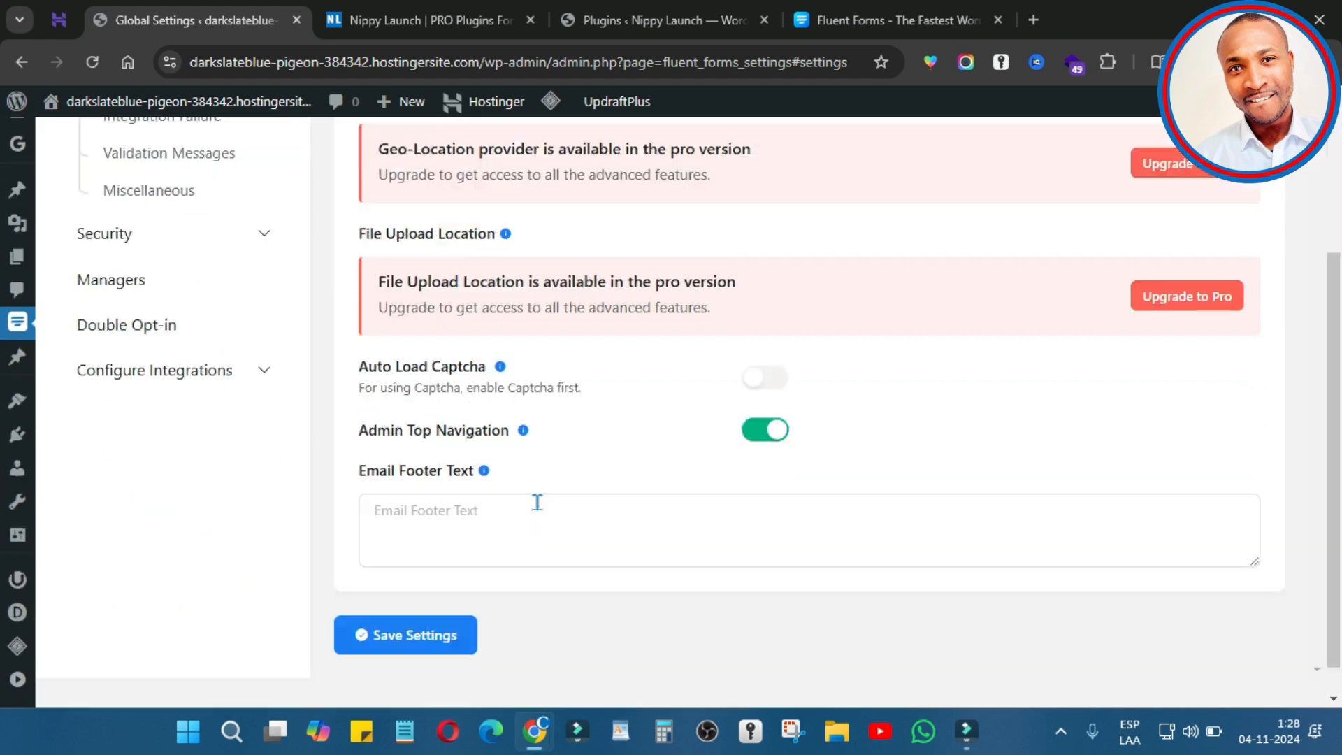
{"action": "left_click", "coordinate": [403, 601]}
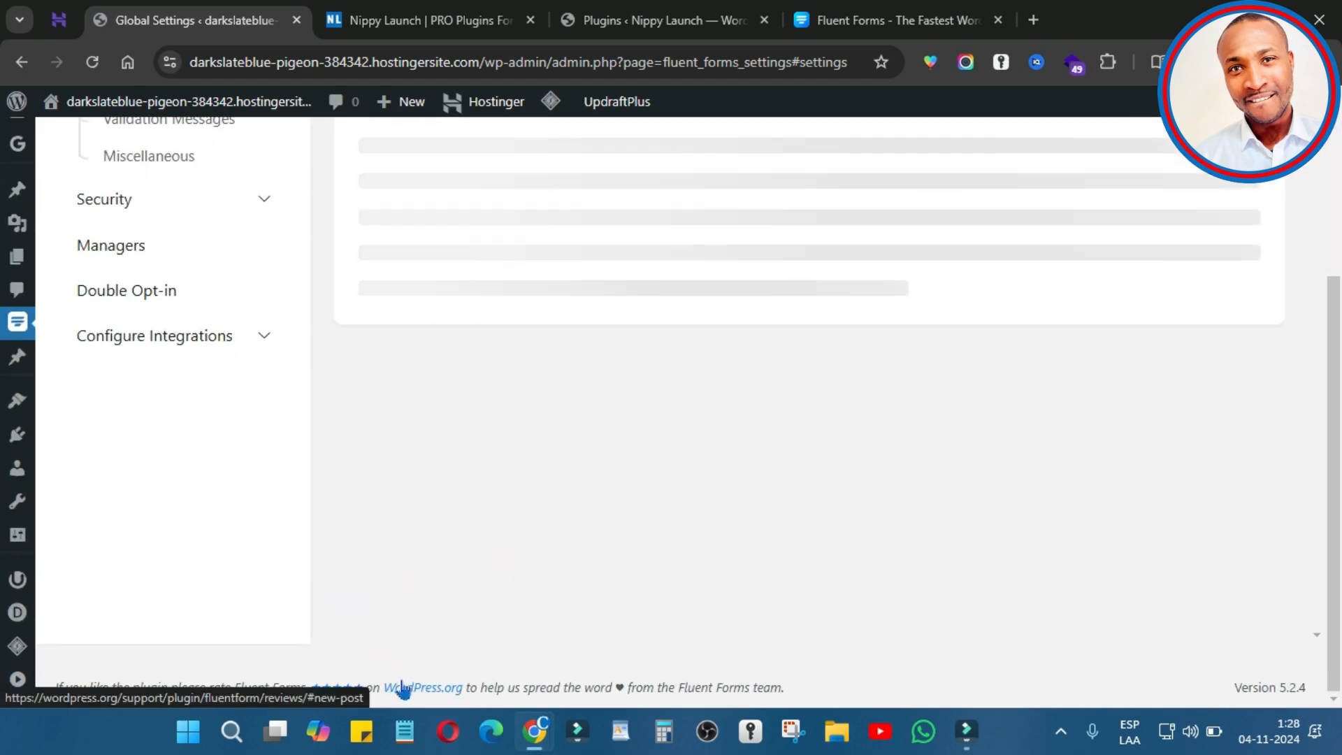
{"action": "scroll", "coordinate": [978, 427], "scroll_direction": "down", "scroll_amount": 4}
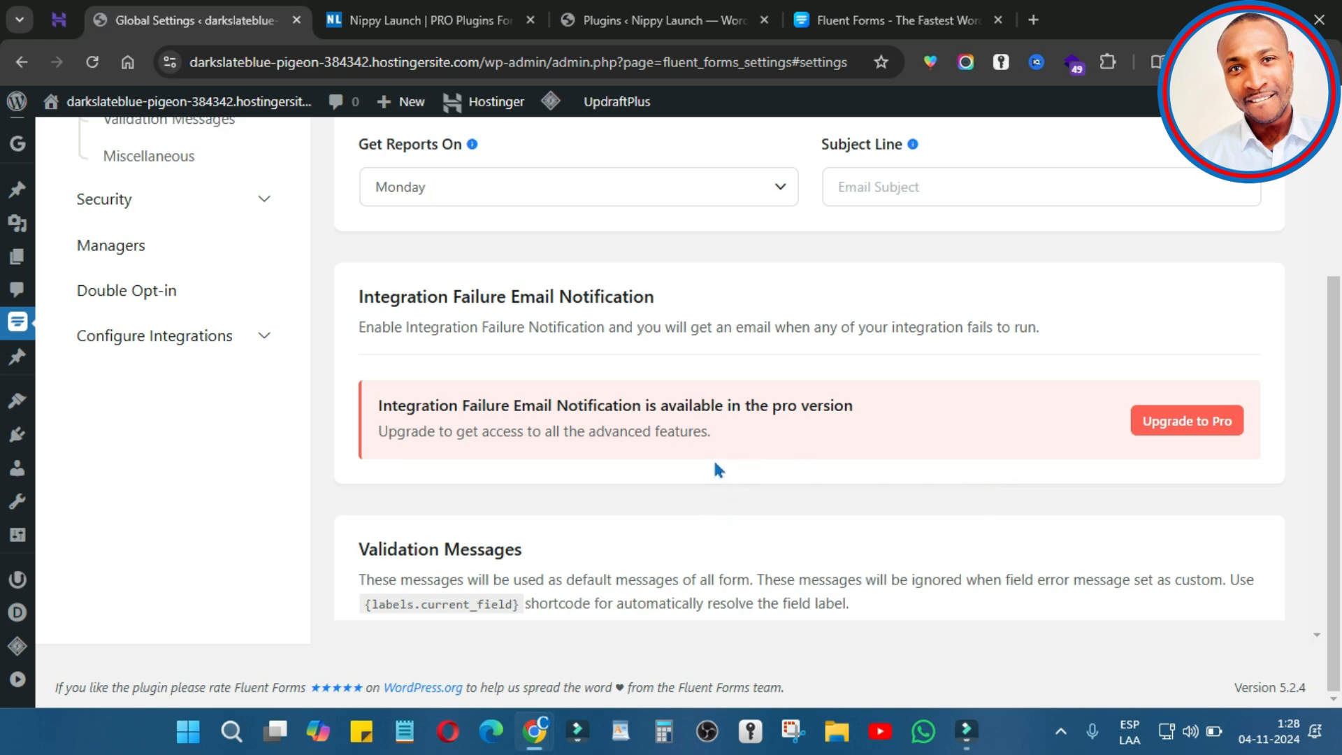
{"action": "scroll", "coordinate": [581, 516], "scroll_direction": "down", "scroll_amount": 20}
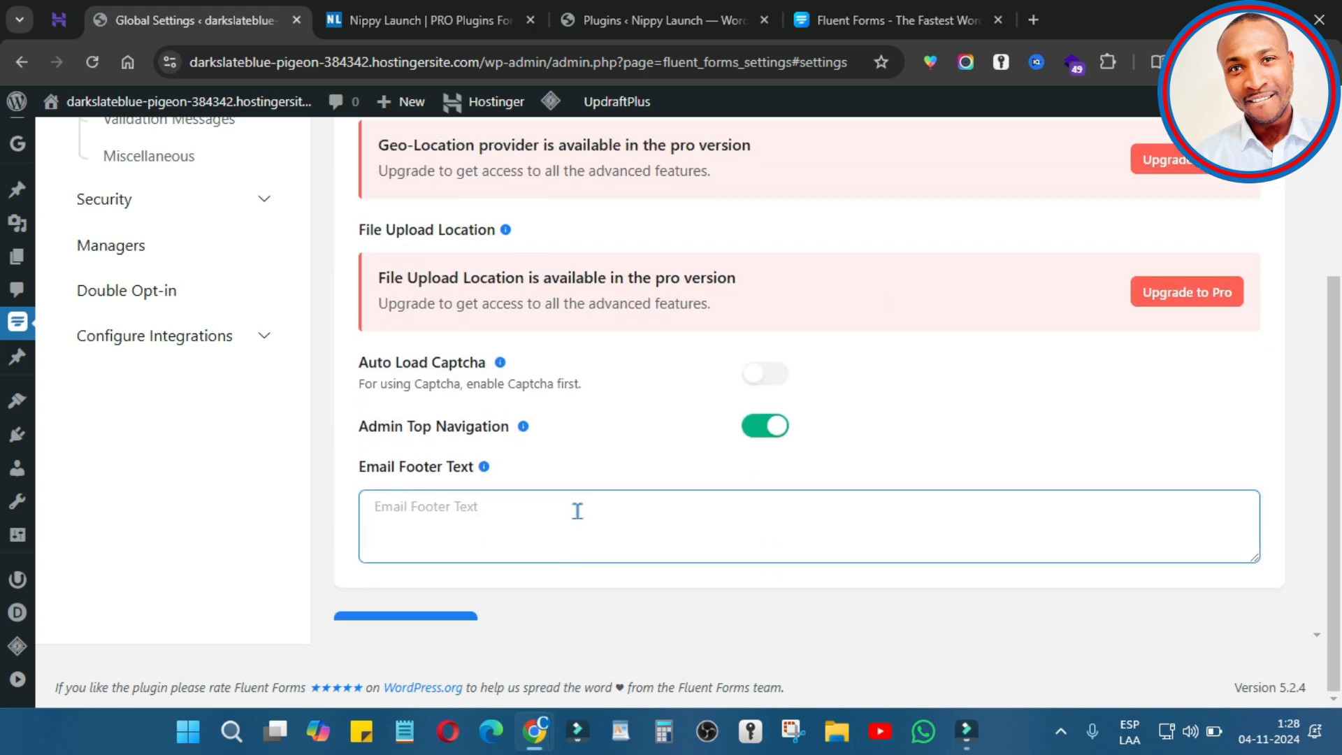
{"action": "scroll", "coordinate": [575, 509], "scroll_direction": "up", "scroll_amount": 20}
Step: Look at the reCAPTCHA security settings, leaving the Site Key field empty
{"action": "left_click", "coordinate": [104, 461]}
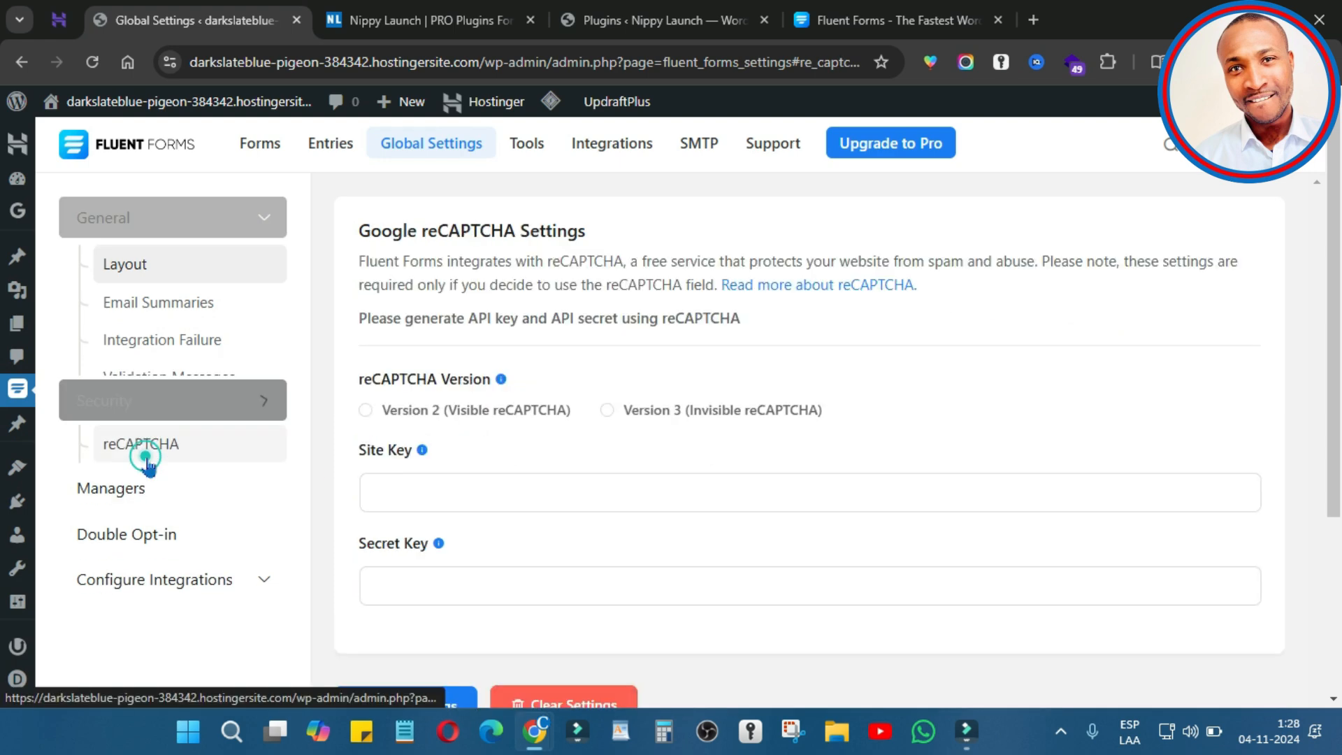
{"action": "scroll", "coordinate": [747, 483], "scroll_direction": "down", "scroll_amount": 2}
{"action": "scroll", "coordinate": [746, 482], "scroll_direction": "up", "scroll_amount": 2}
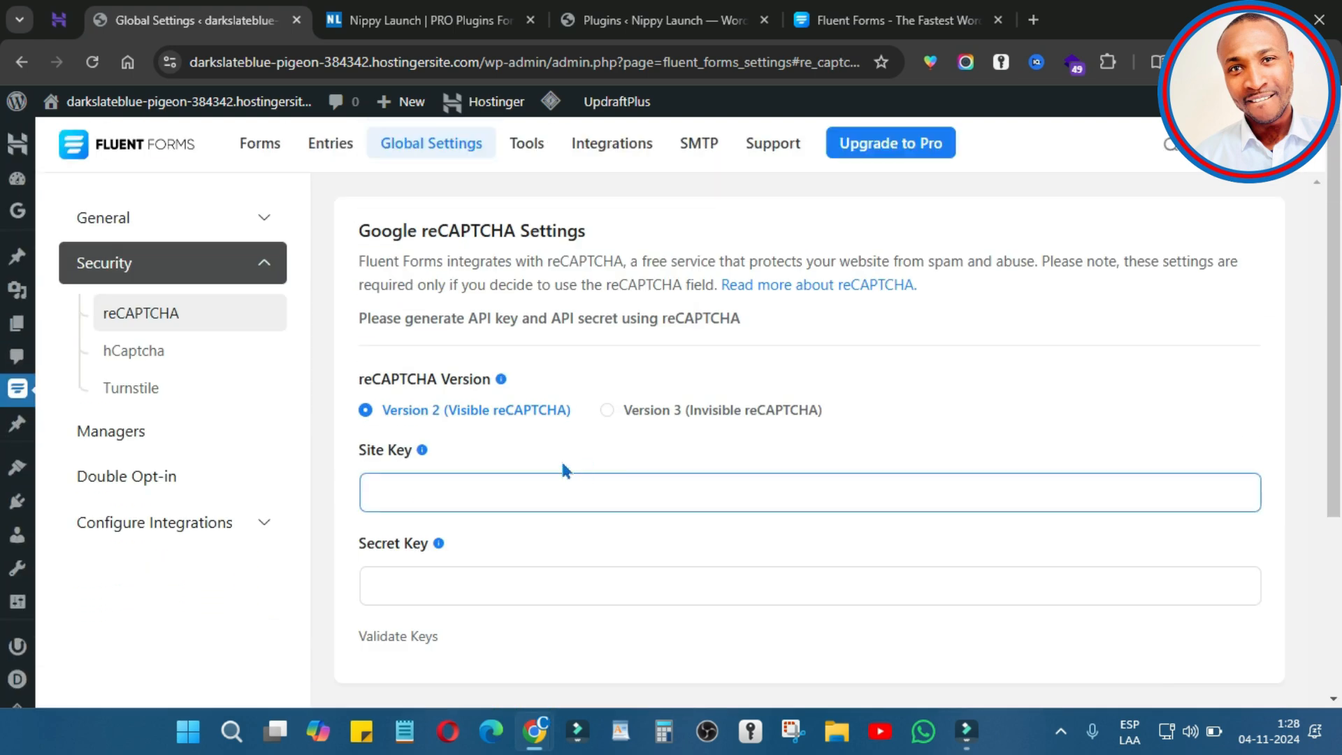
{"action": "left_click", "coordinate": [514, 493]}
{"action": "left_click", "coordinate": [408, 566]}
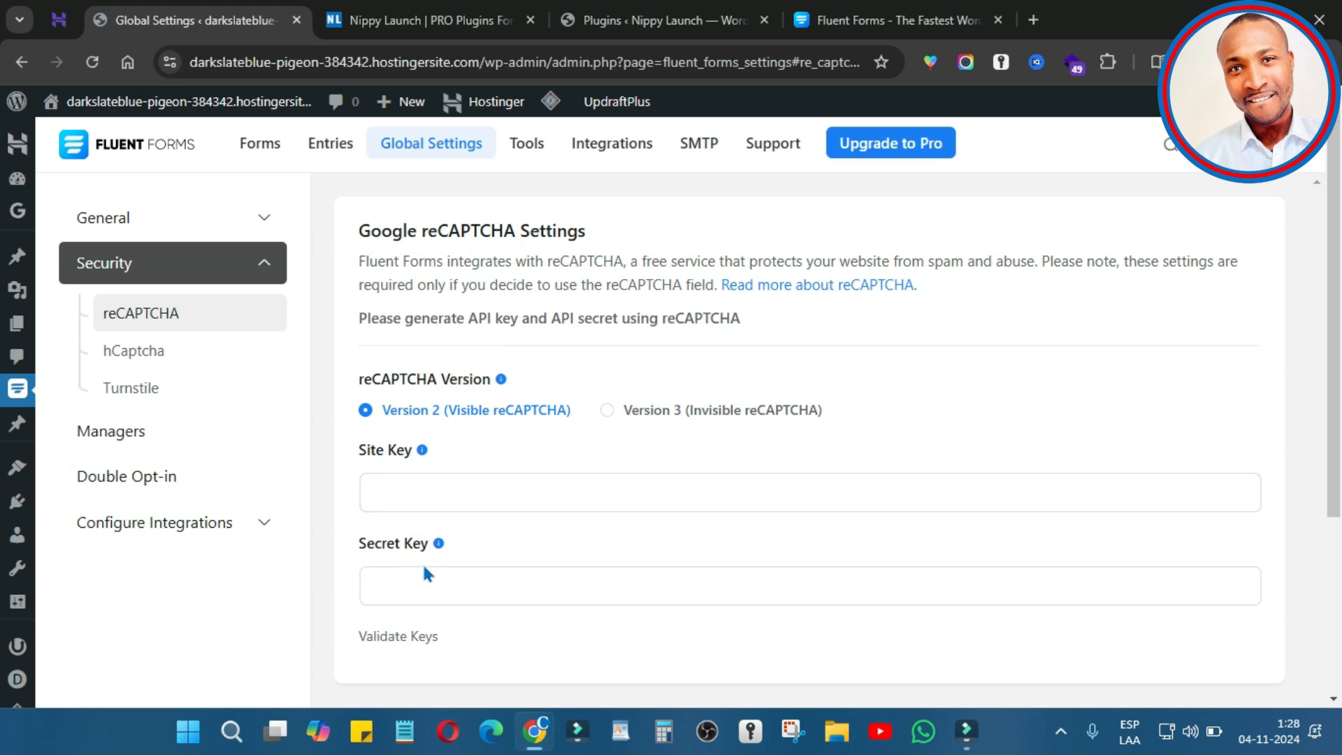
Step: Open the Double Opt-in settings and expand Configure Integrations in the sidebar
{"action": "left_click", "coordinate": [118, 435]}
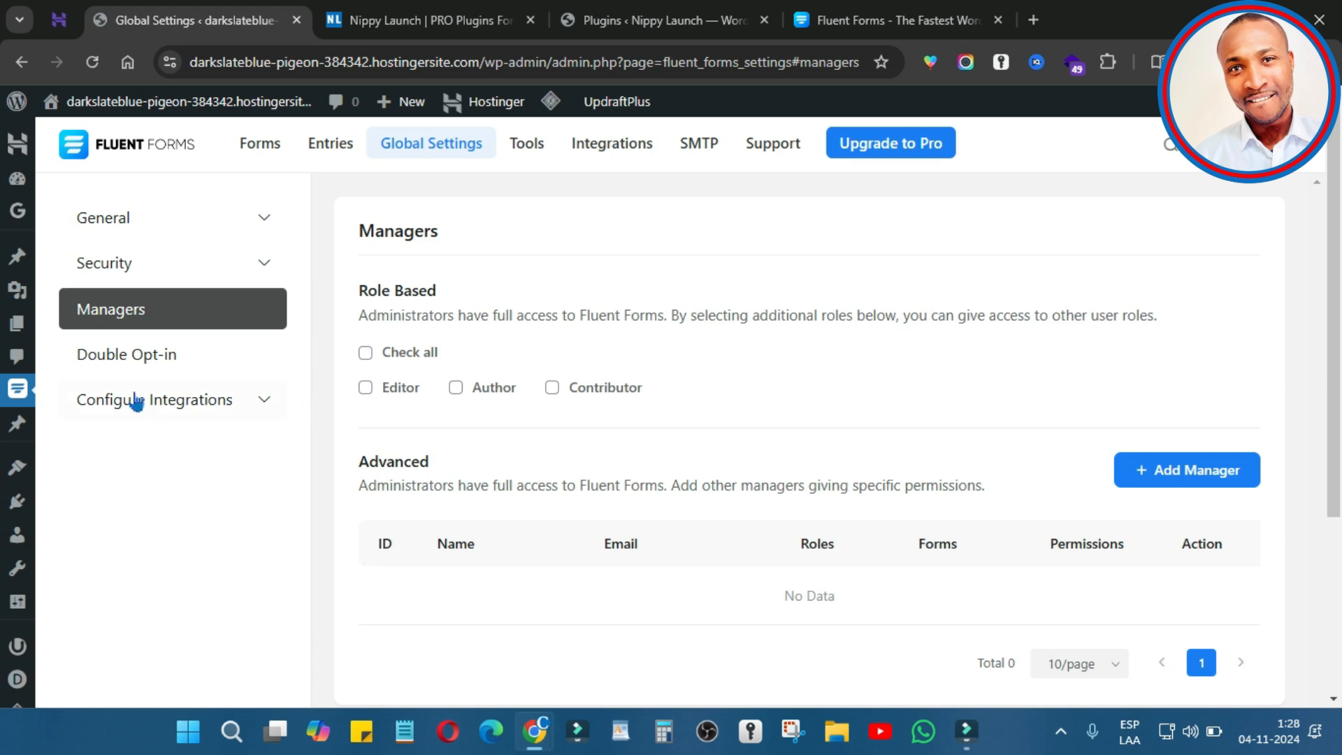
{"action": "left_click", "coordinate": [130, 362]}
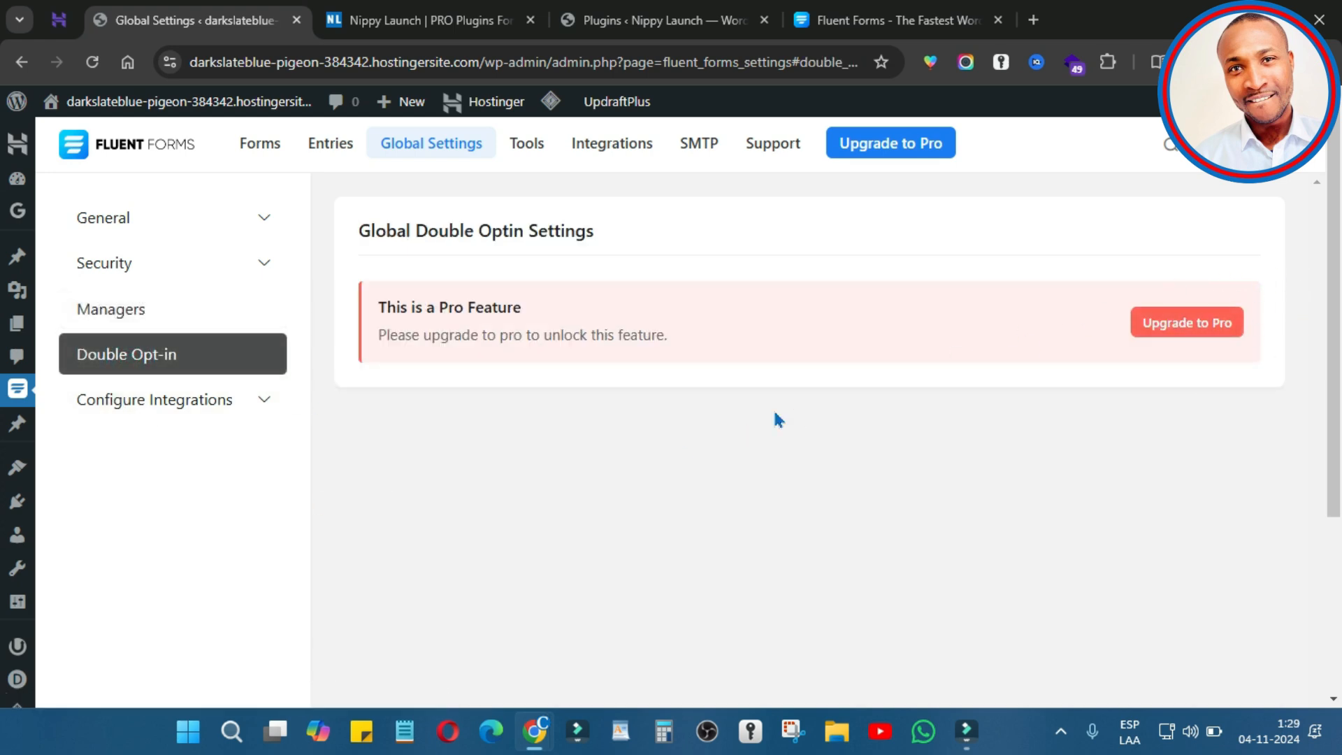
{"action": "left_click", "coordinate": [187, 413]}
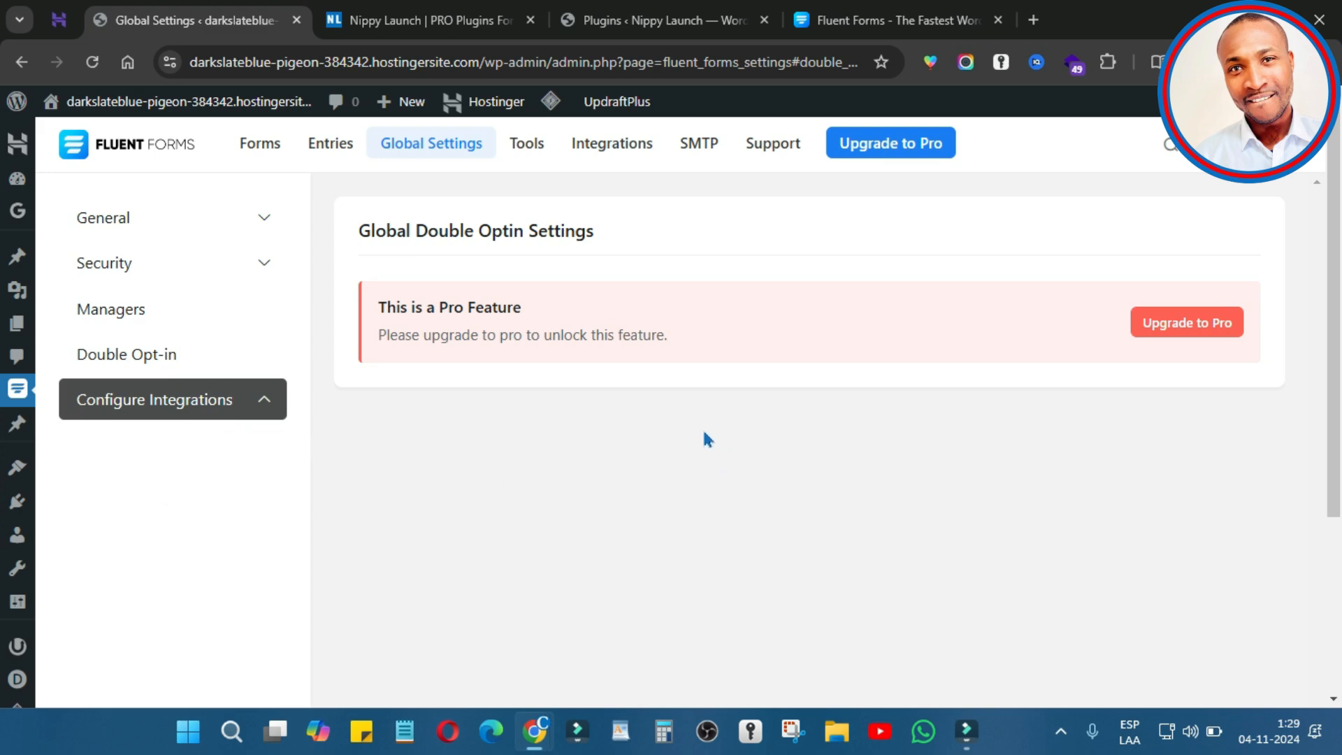
Step: Browse the Fluent Forms Integrations modules from Stripe down to Notion, then go to Nippy Launch
{"action": "left_click", "coordinate": [638, 155]}
{"action": "scroll", "coordinate": [598, 466], "scroll_direction": "down", "scroll_amount": 3}
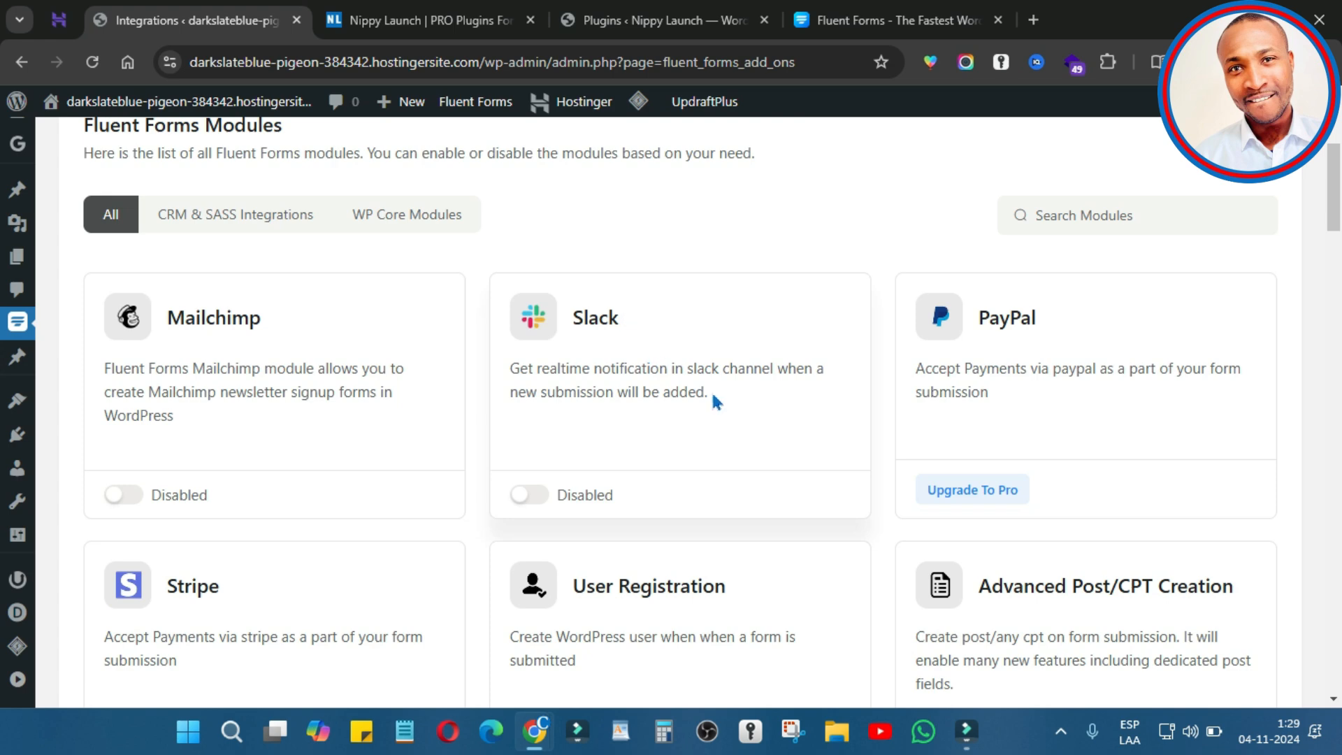
{"action": "scroll", "coordinate": [815, 428], "scroll_direction": "down", "scroll_amount": 3}
{"action": "scroll", "coordinate": [815, 429], "scroll_direction": "up", "scroll_amount": 3}
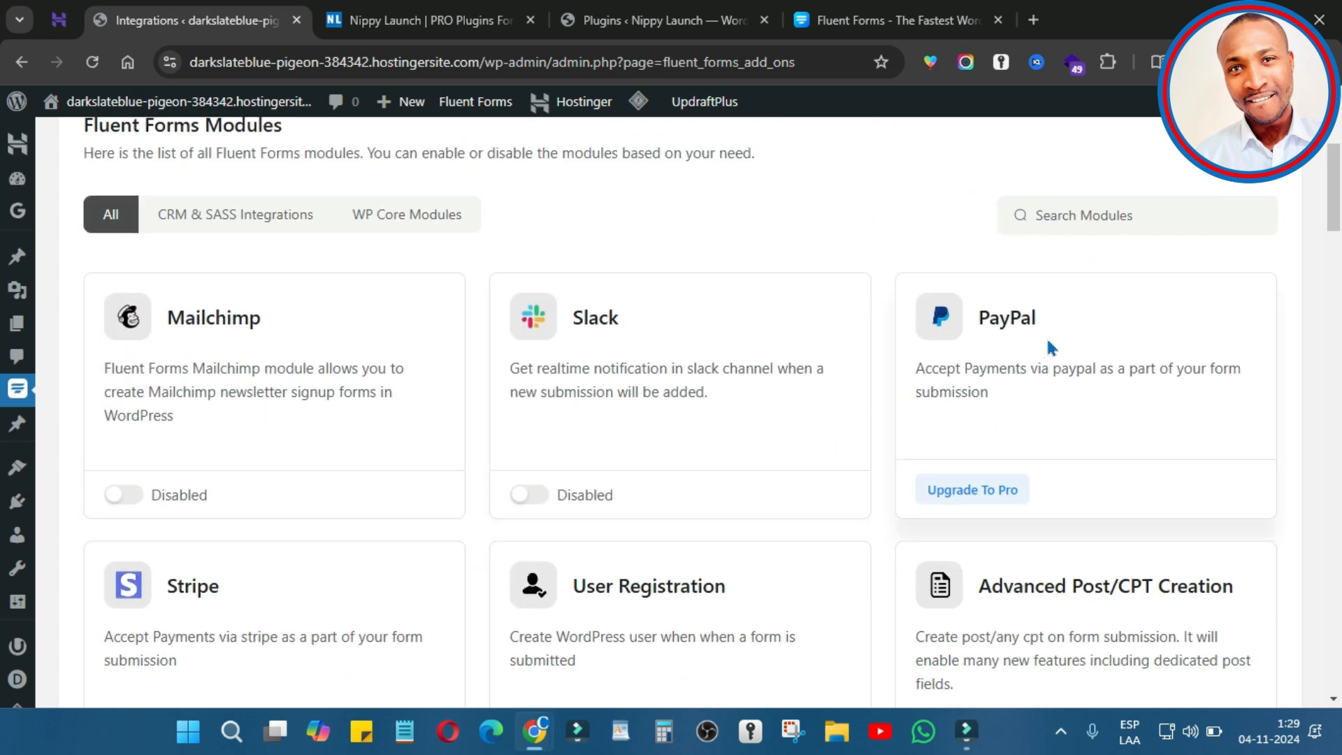
{"action": "scroll", "coordinate": [226, 462], "scroll_direction": "down", "scroll_amount": 4}
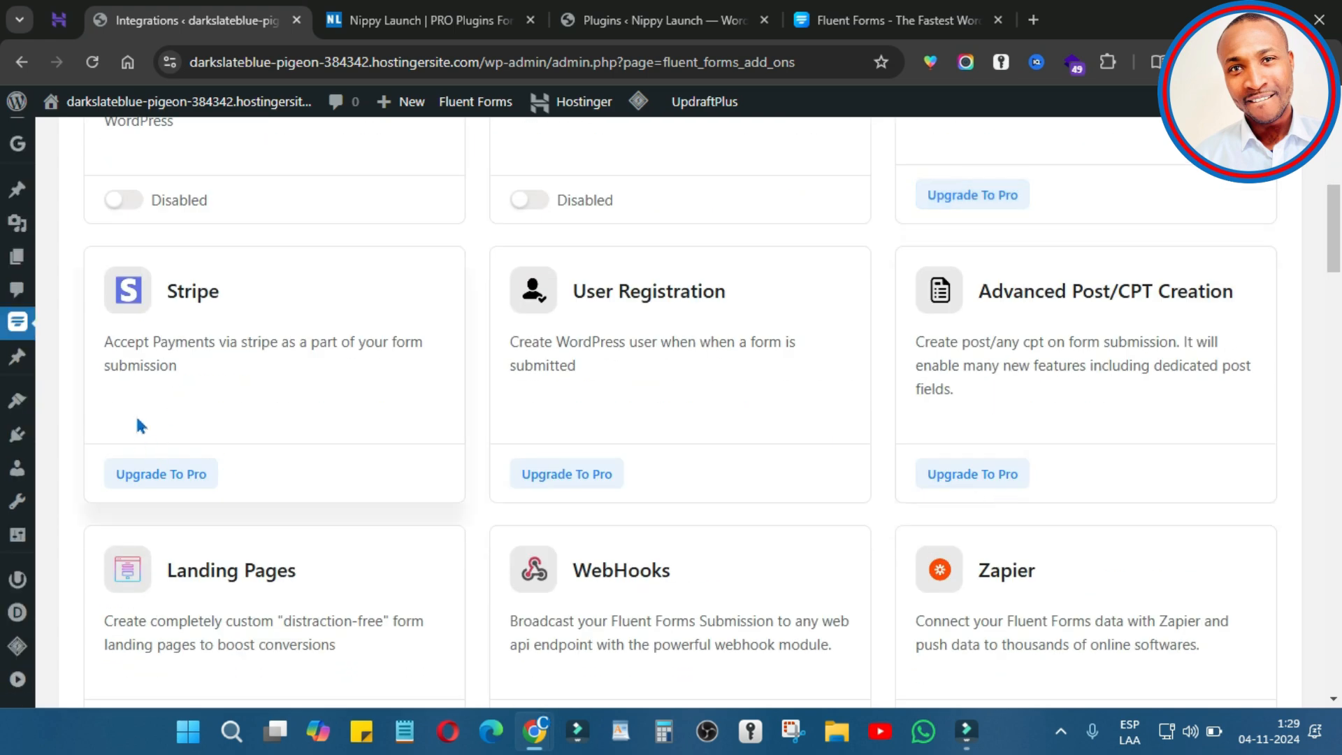
{"action": "left_click_drag", "start_coordinate": [226, 295], "coordinate": [174, 297]}
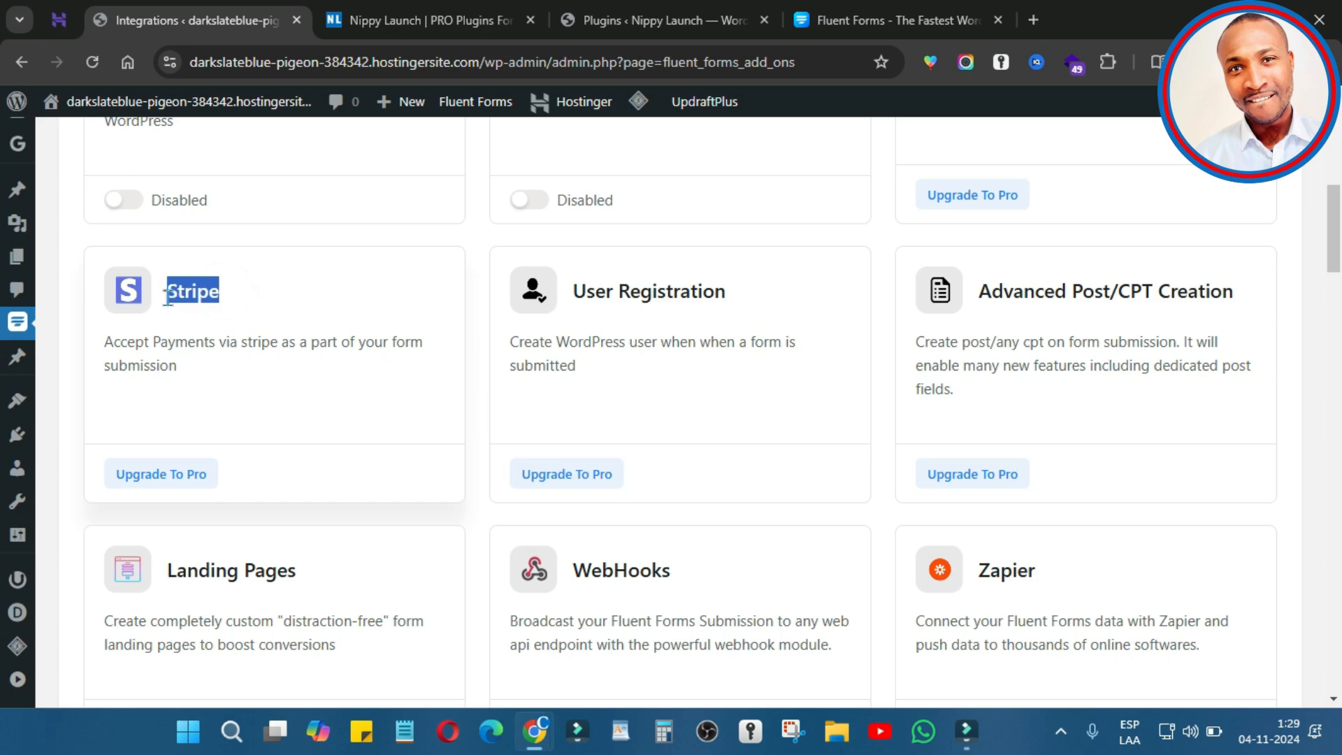
{"action": "scroll", "coordinate": [996, 399], "scroll_direction": "down", "scroll_amount": 12}
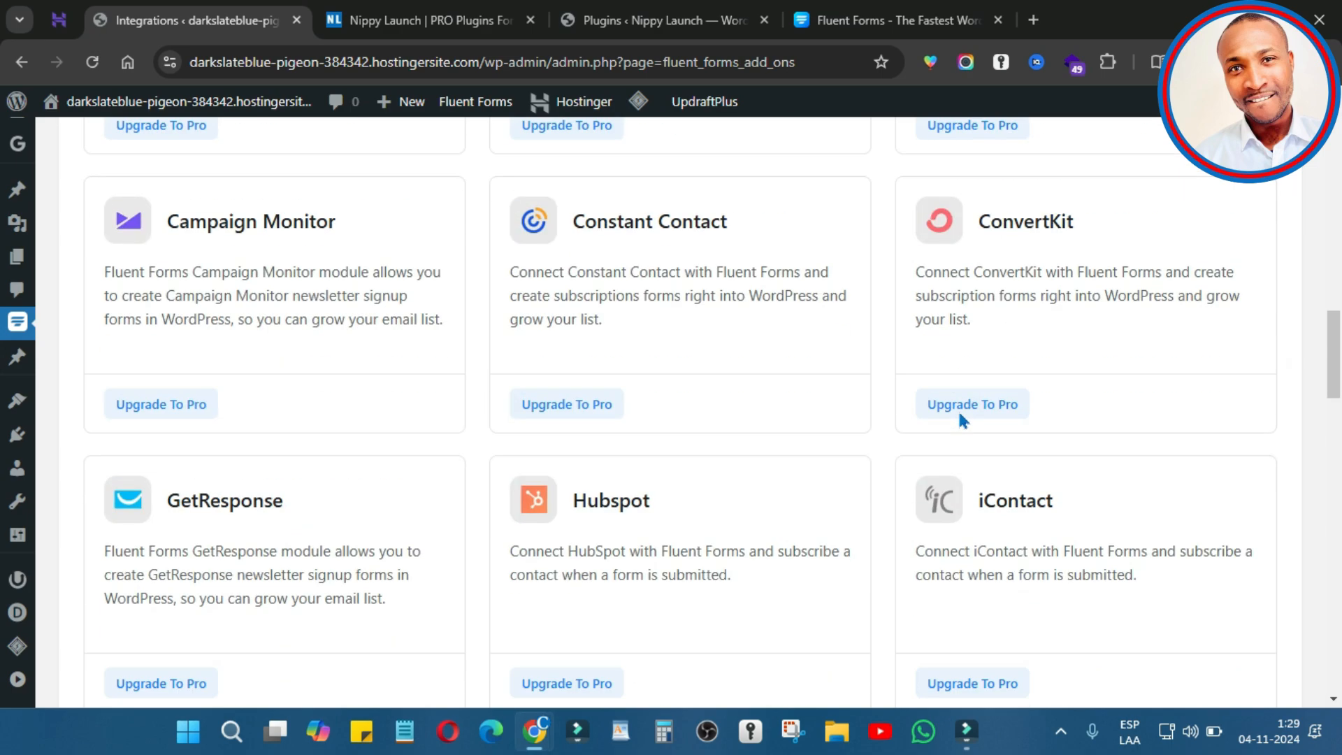
{"action": "scroll", "coordinate": [875, 479], "scroll_direction": "down", "scroll_amount": 20}
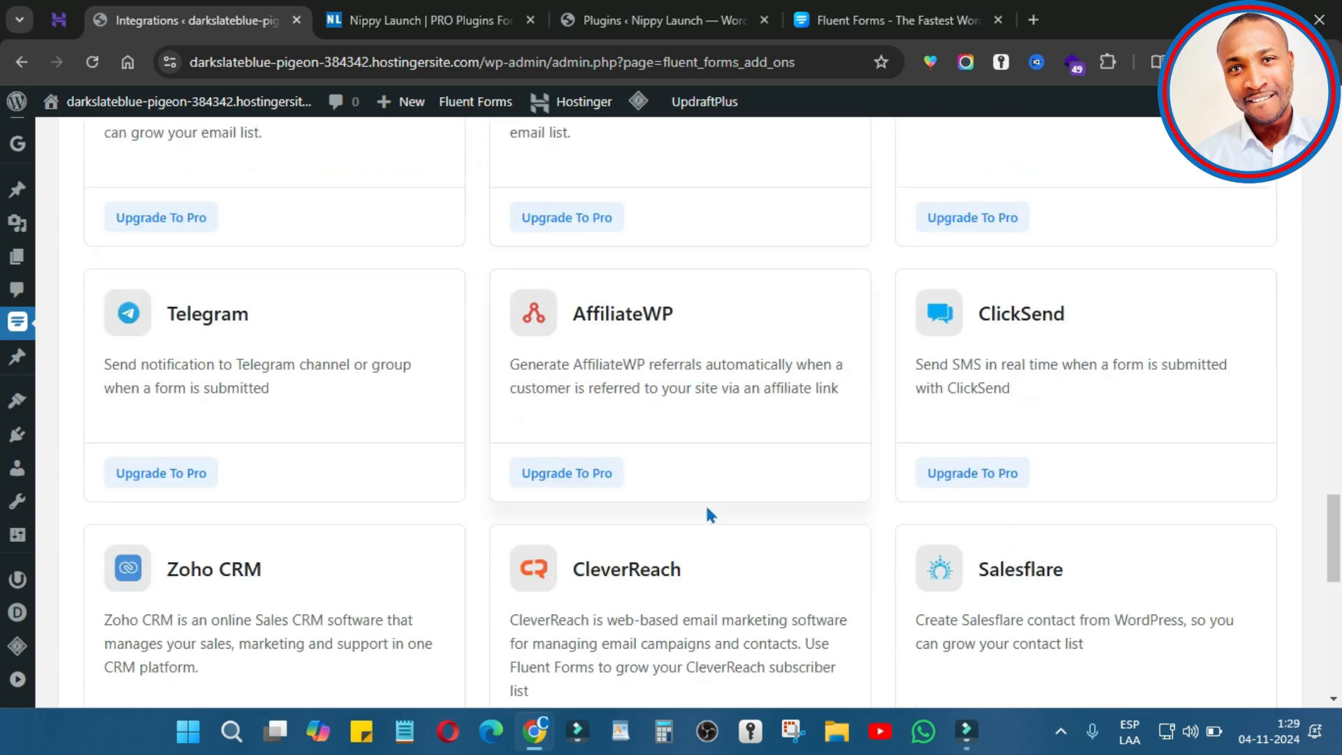
{"action": "scroll", "coordinate": [695, 504], "scroll_direction": "down", "scroll_amount": 1}
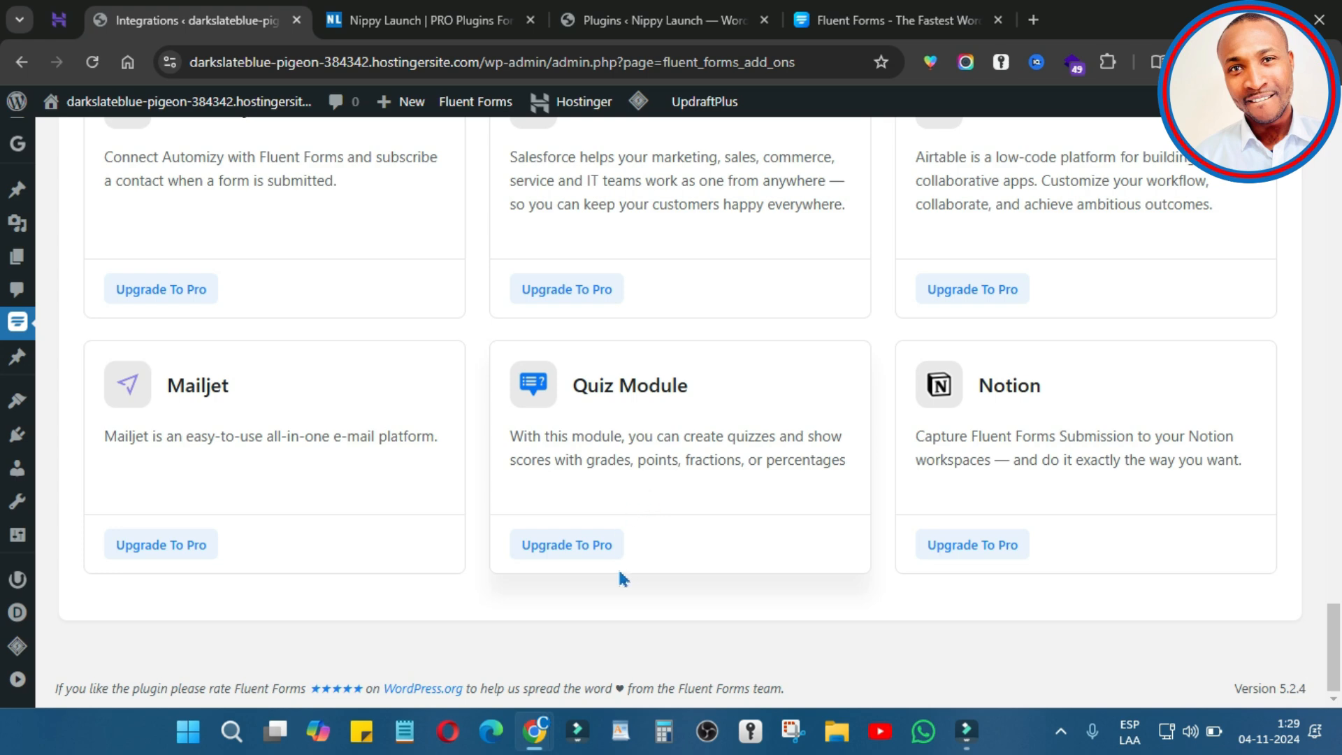
{"action": "left_click", "coordinate": [466, 19]}
{"action": "scroll", "coordinate": [504, 392], "scroll_direction": "up", "scroll_amount": 15}
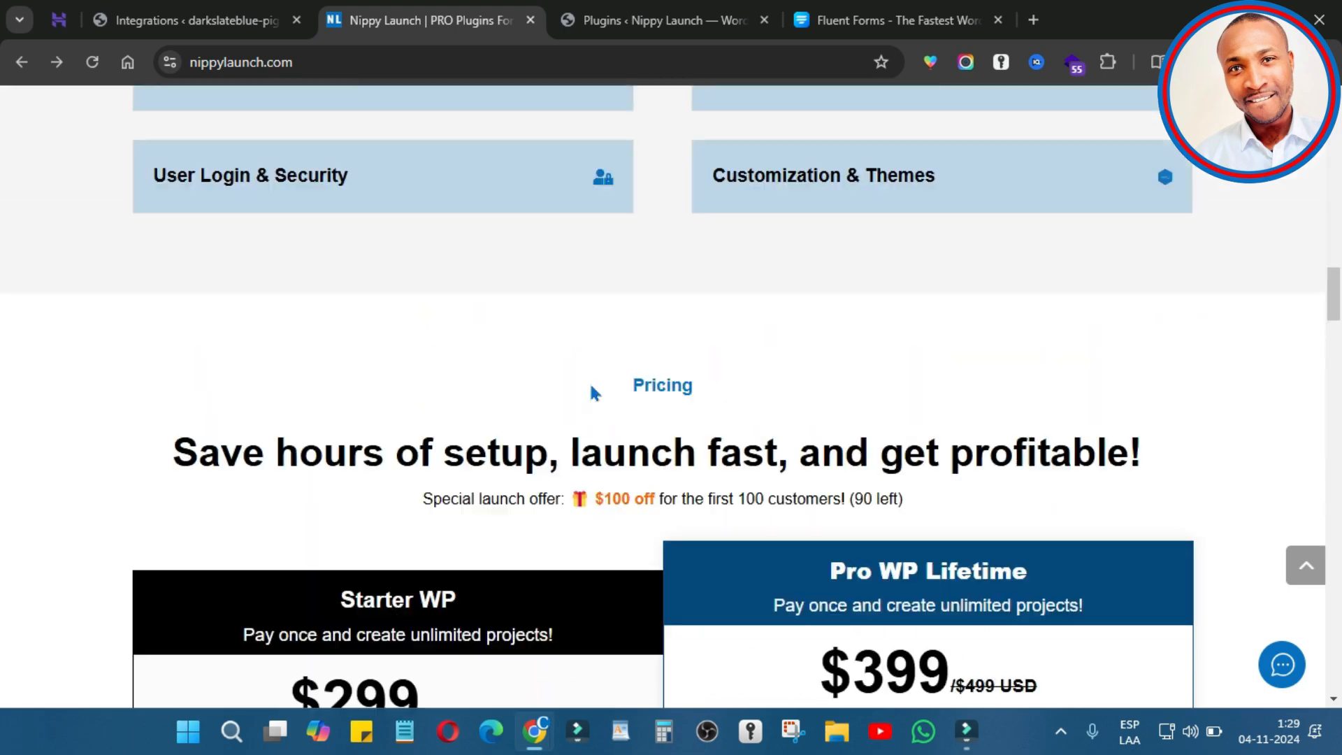
{"action": "scroll", "coordinate": [620, 412], "scroll_direction": "up", "scroll_amount": 20}
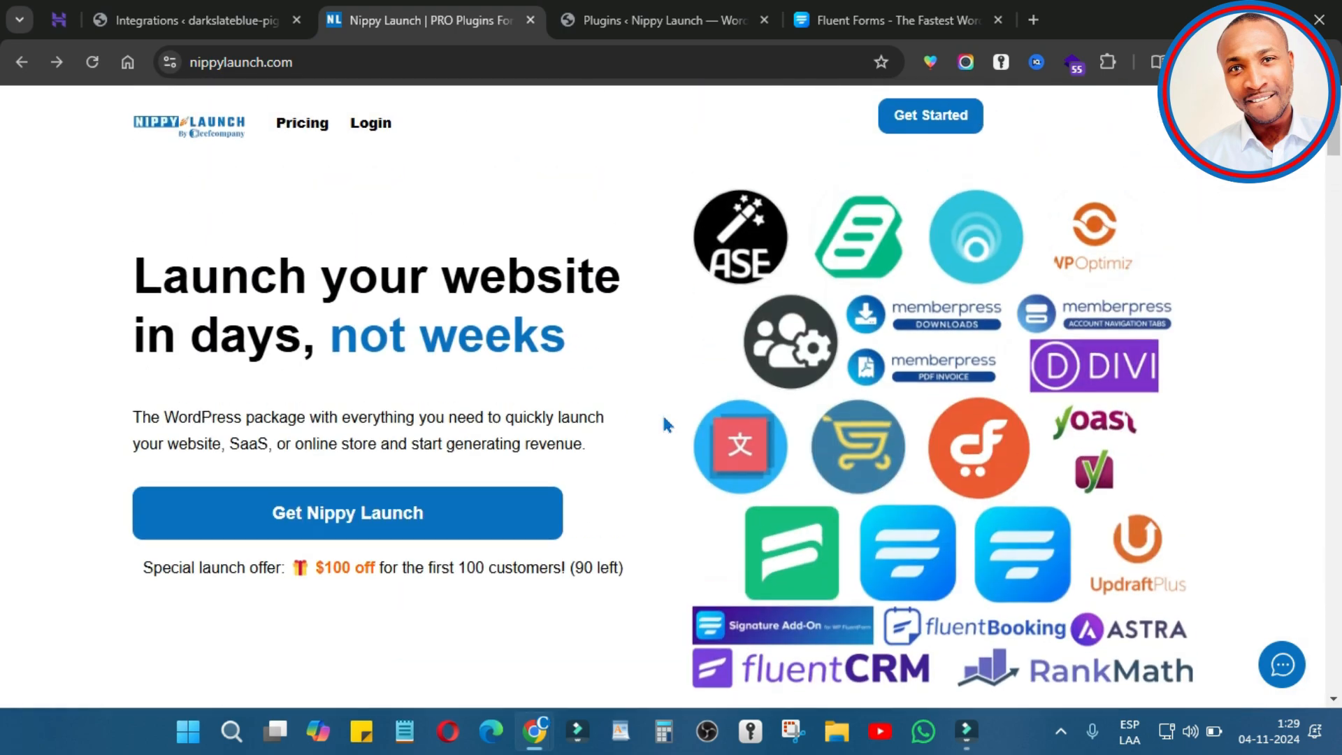
{"action": "left_click", "coordinate": [370, 134]}
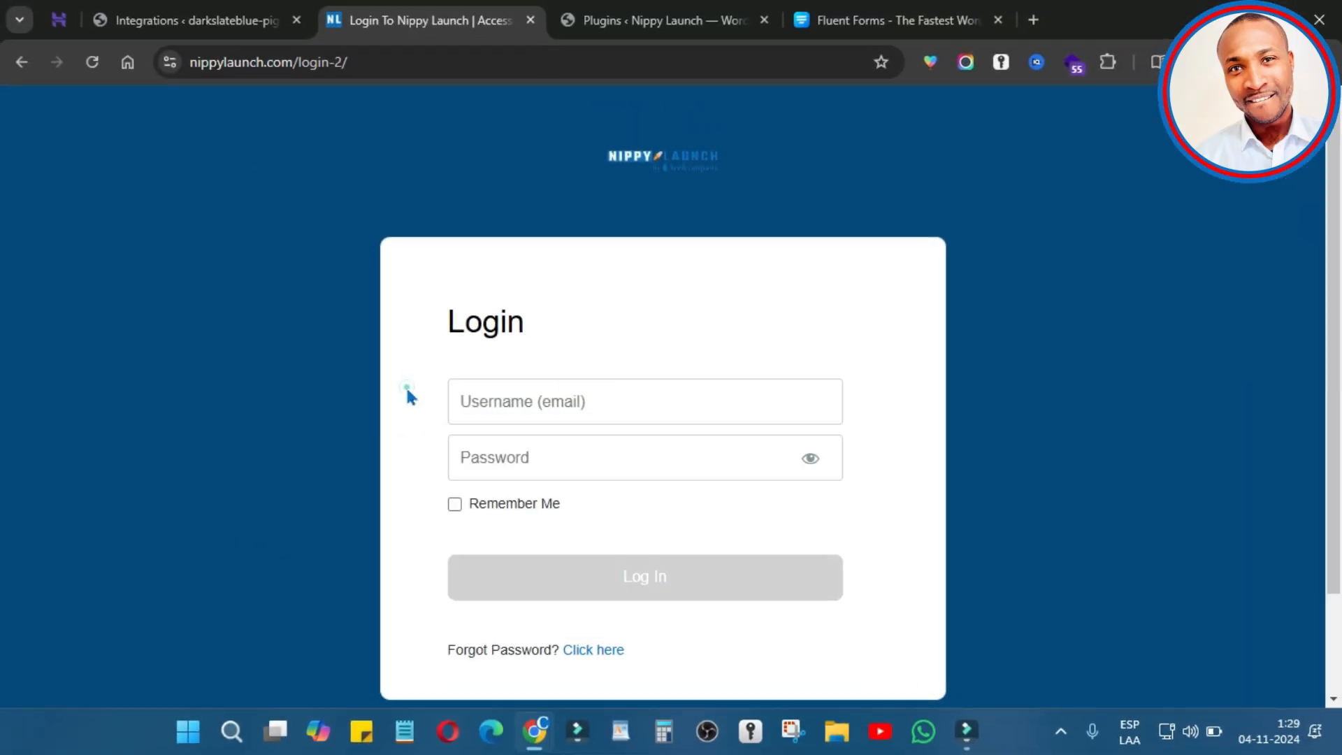
{"action": "left_click", "coordinate": [406, 384]}
{"action": "left_click", "coordinate": [678, 166]}
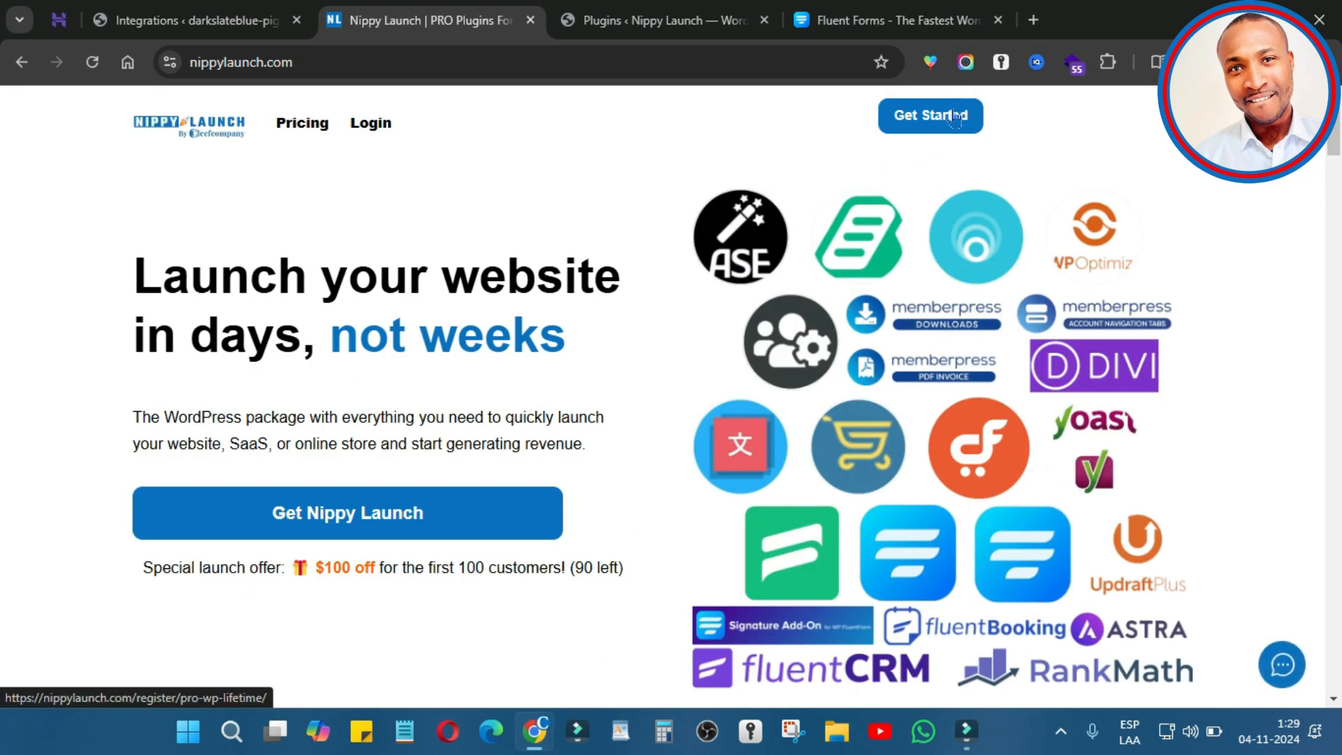
{"action": "left_click", "coordinate": [952, 118]}
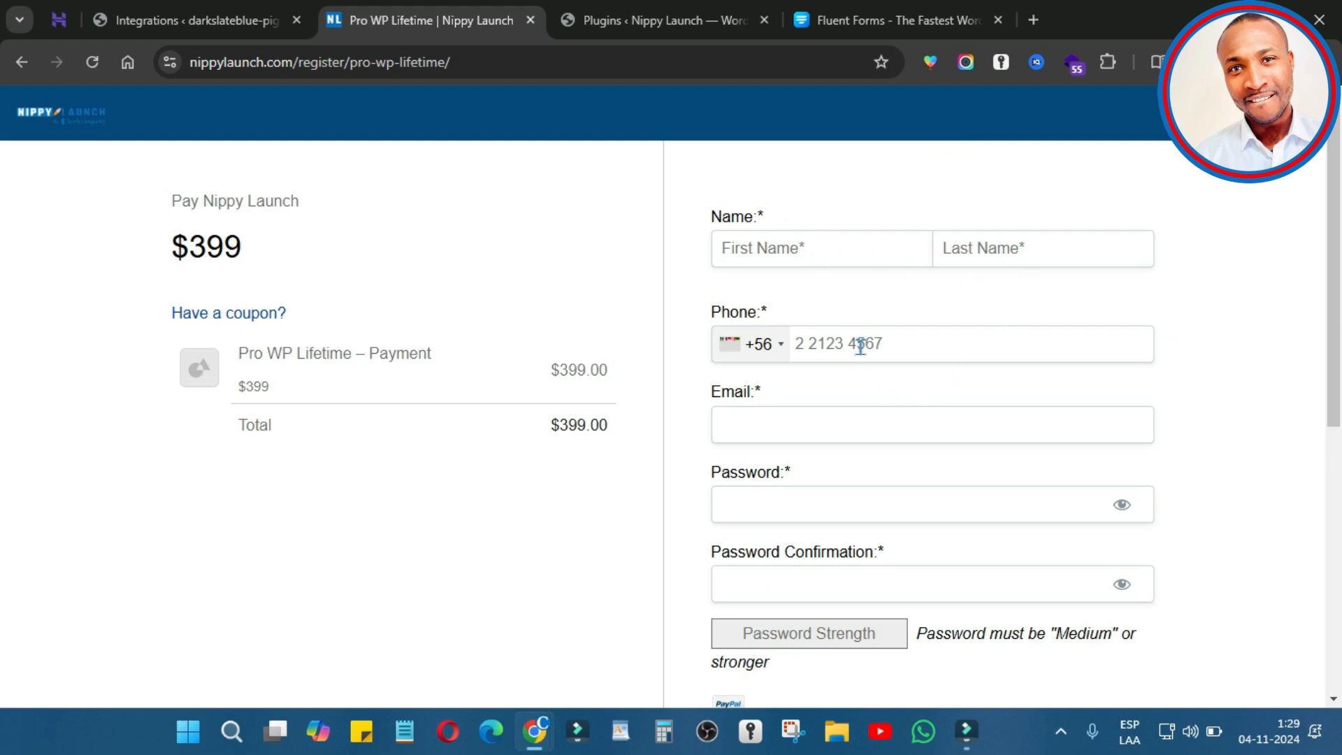
{"action": "scroll", "coordinate": [836, 474], "scroll_direction": "down", "scroll_amount": 5}
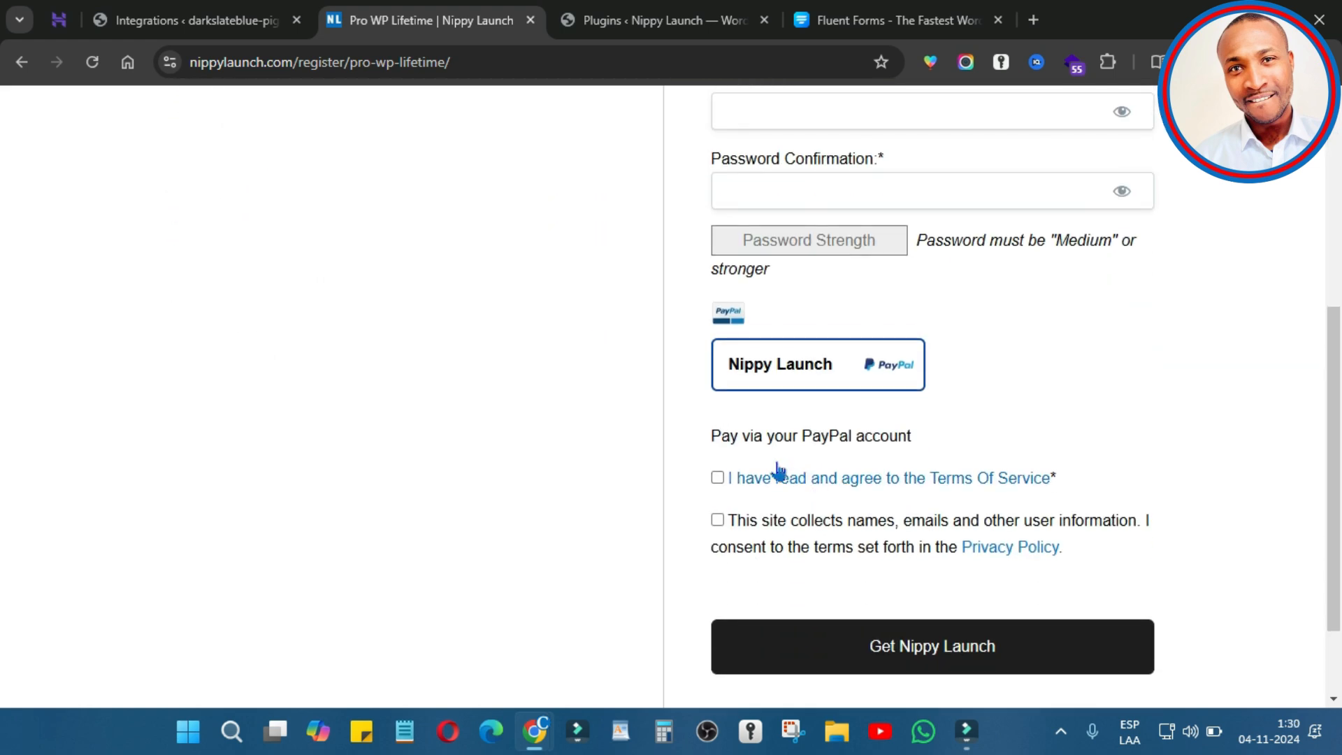
{"action": "left_click", "coordinate": [718, 478]}
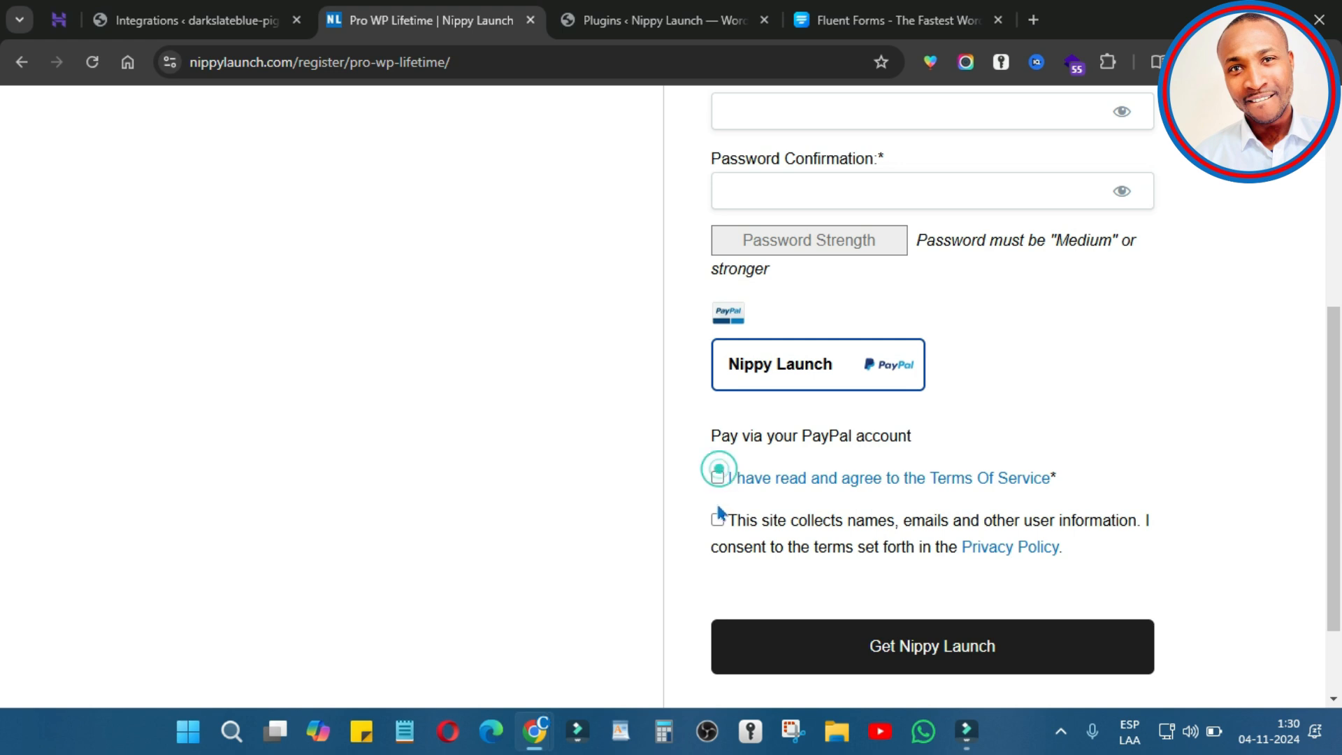
{"action": "left_click", "coordinate": [717, 519]}
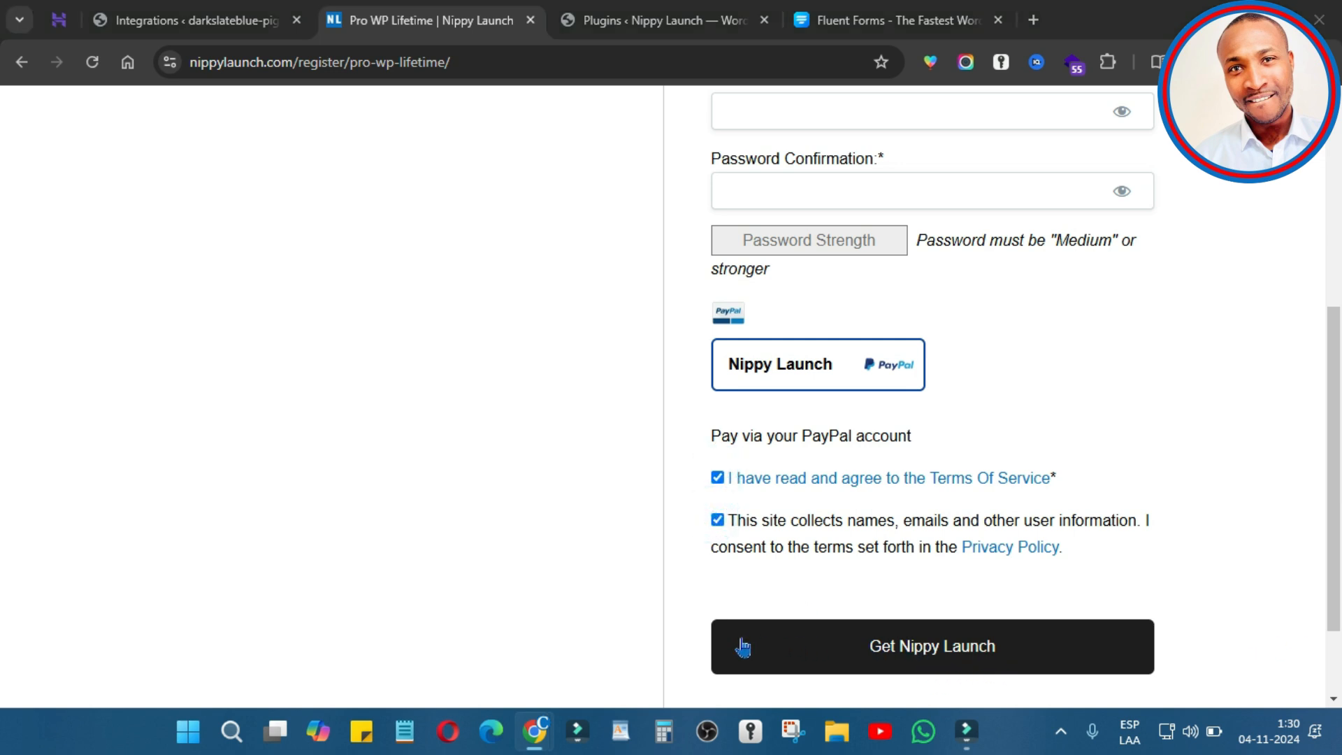
Step: Log in to the Nippy Launch account using the saved credentials
{"action": "key", "text": "alt+Left"}
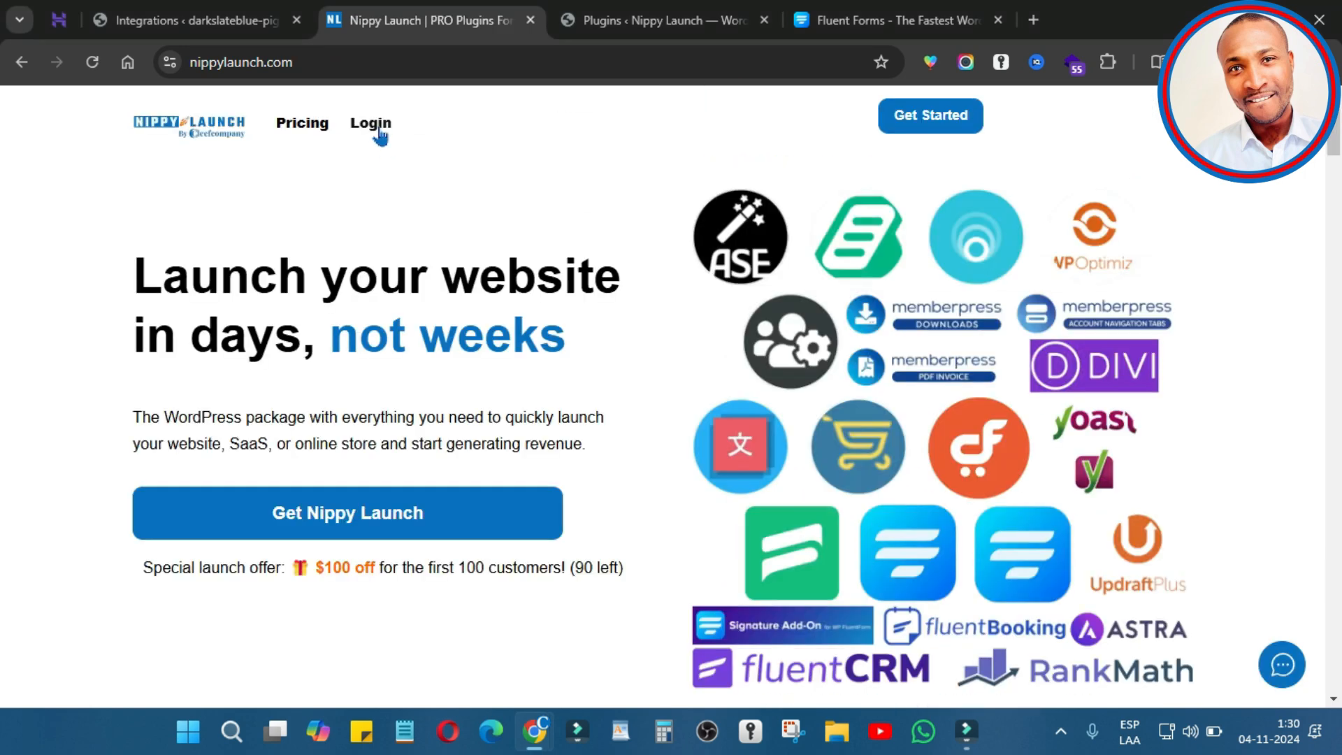
{"action": "left_click", "coordinate": [381, 133]}
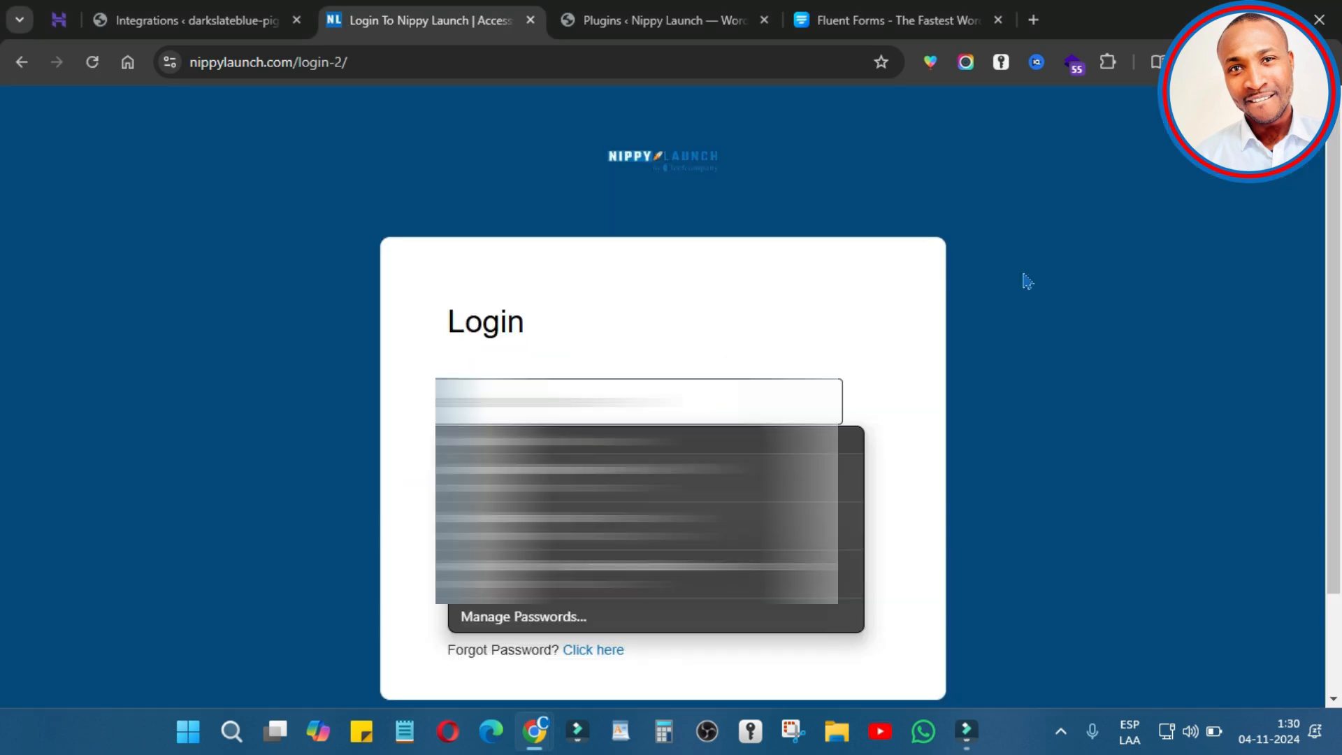
{"action": "left_click", "coordinate": [735, 518]}
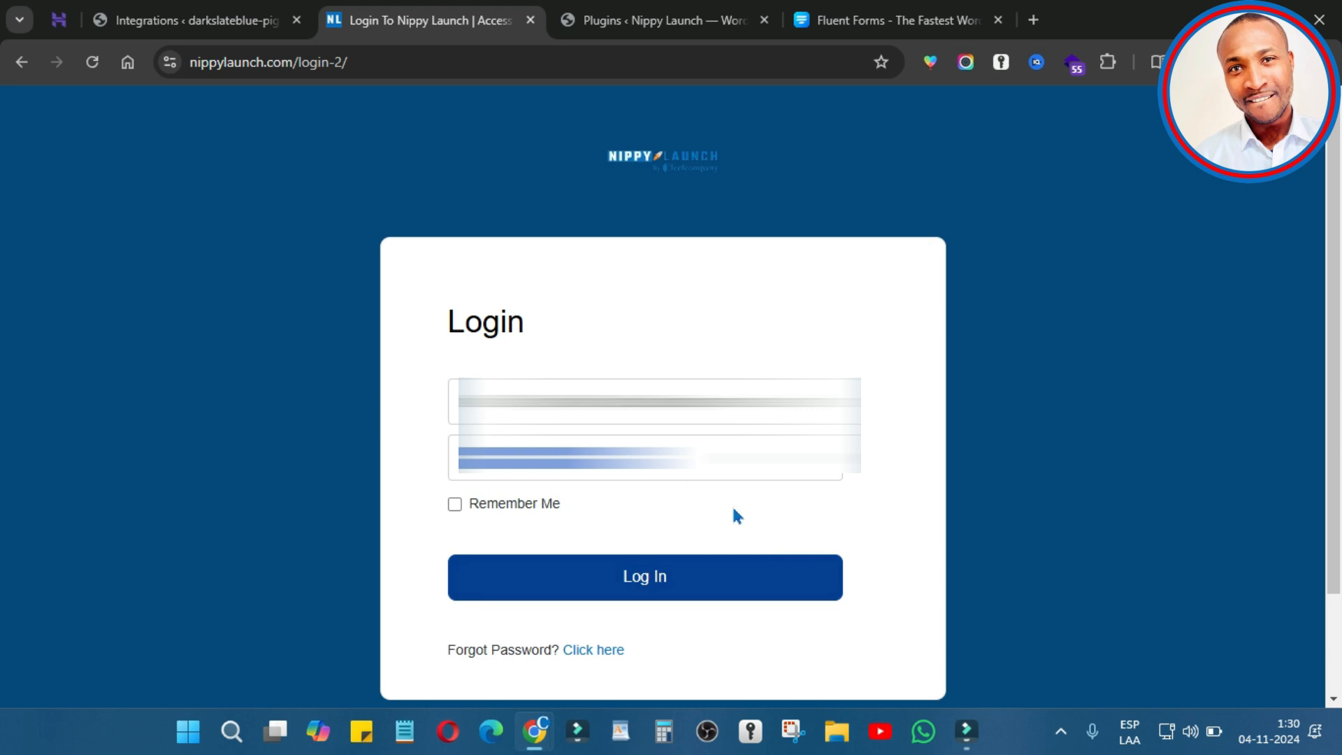
{"action": "left_click", "coordinate": [675, 575]}
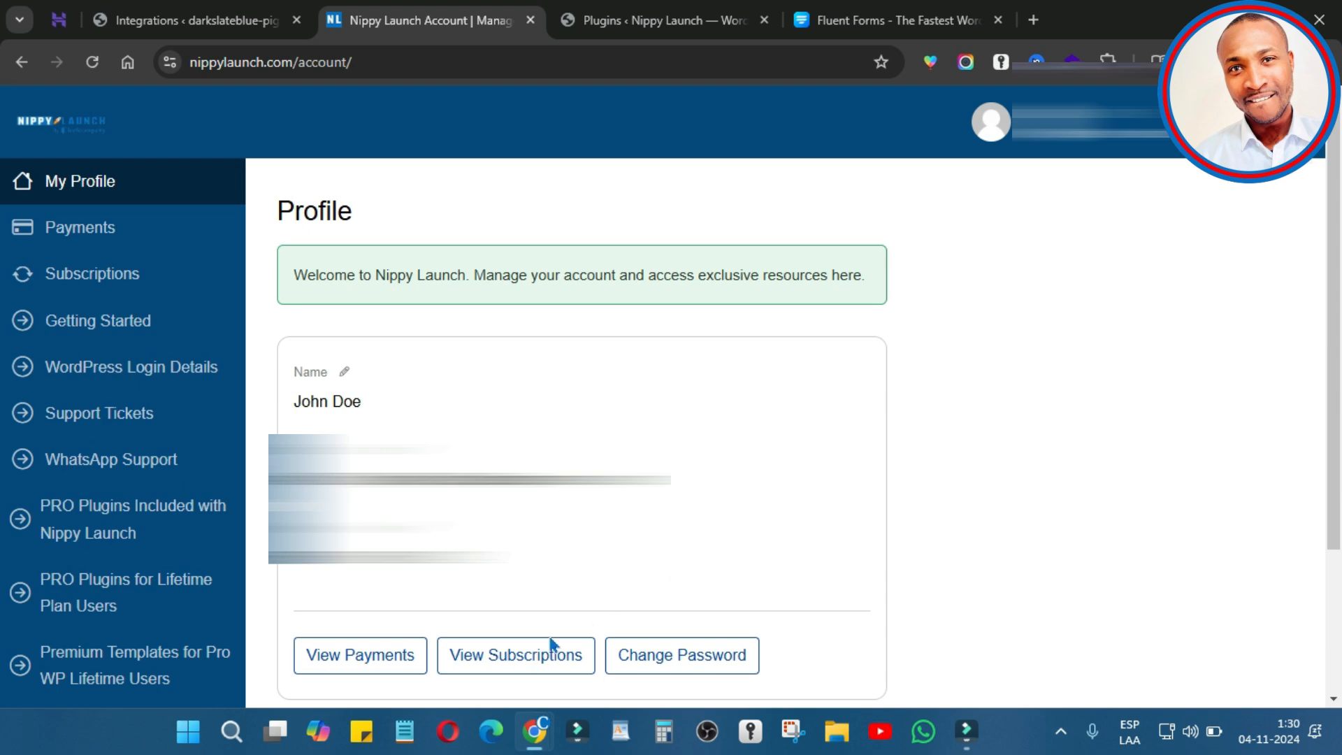
Step: Download fluent-forms-pro.zip from PRO Plugins Included into the Descargas folder
{"action": "left_click", "coordinate": [186, 521]}
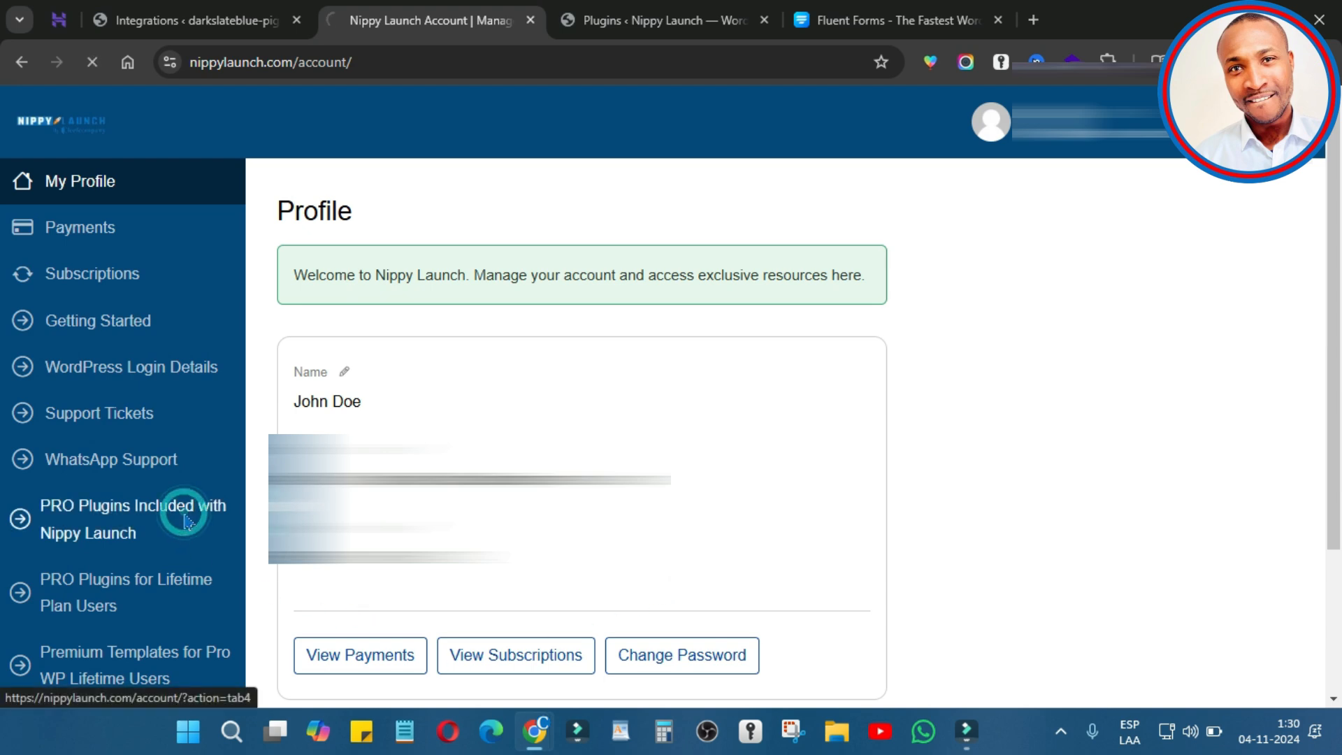
{"action": "scroll", "coordinate": [761, 437], "scroll_direction": "down", "scroll_amount": 5}
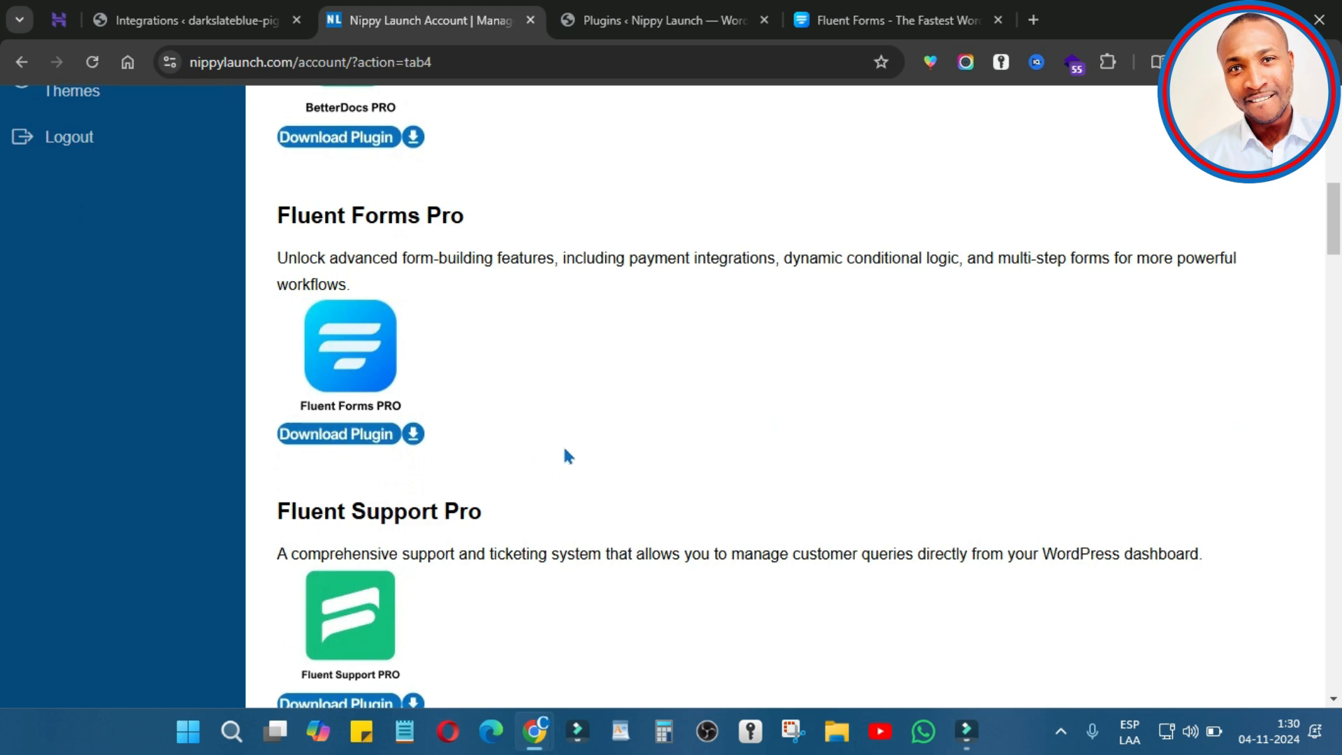
{"action": "left_click", "coordinate": [348, 345]}
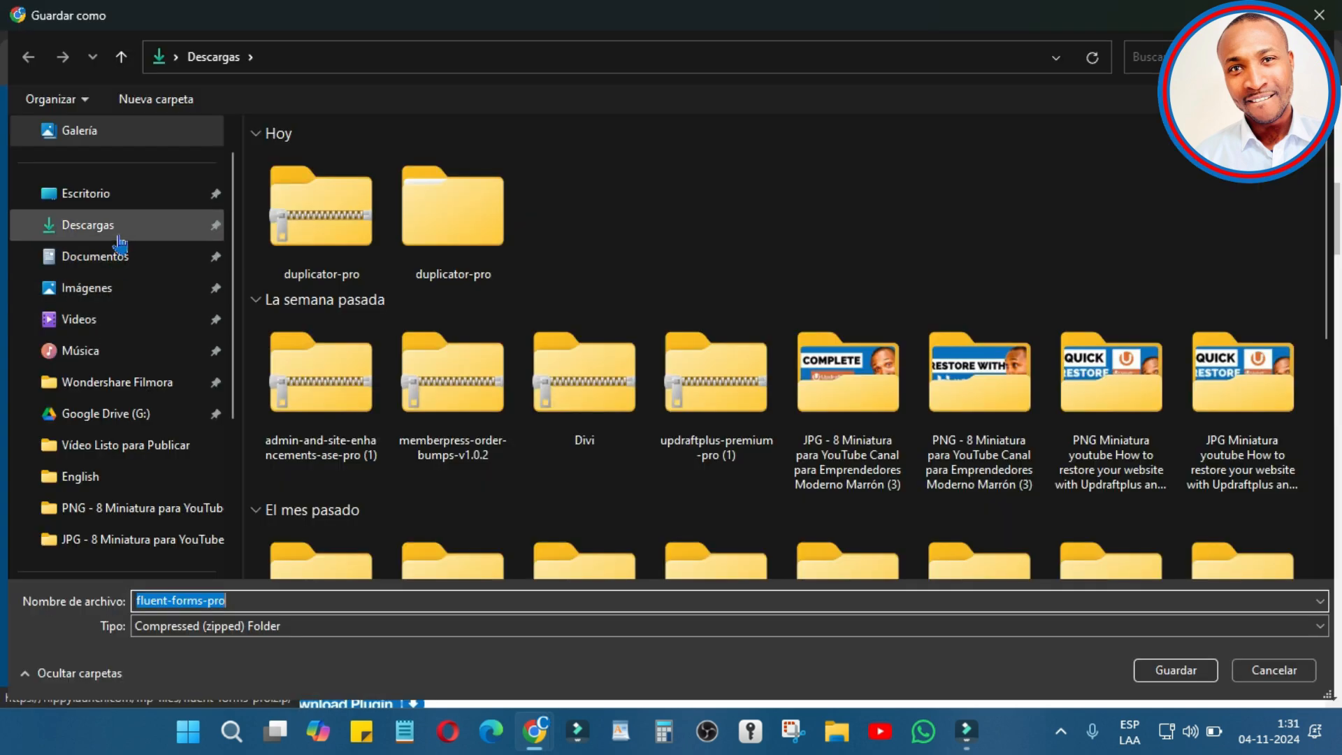
{"action": "left_click", "coordinate": [119, 226]}
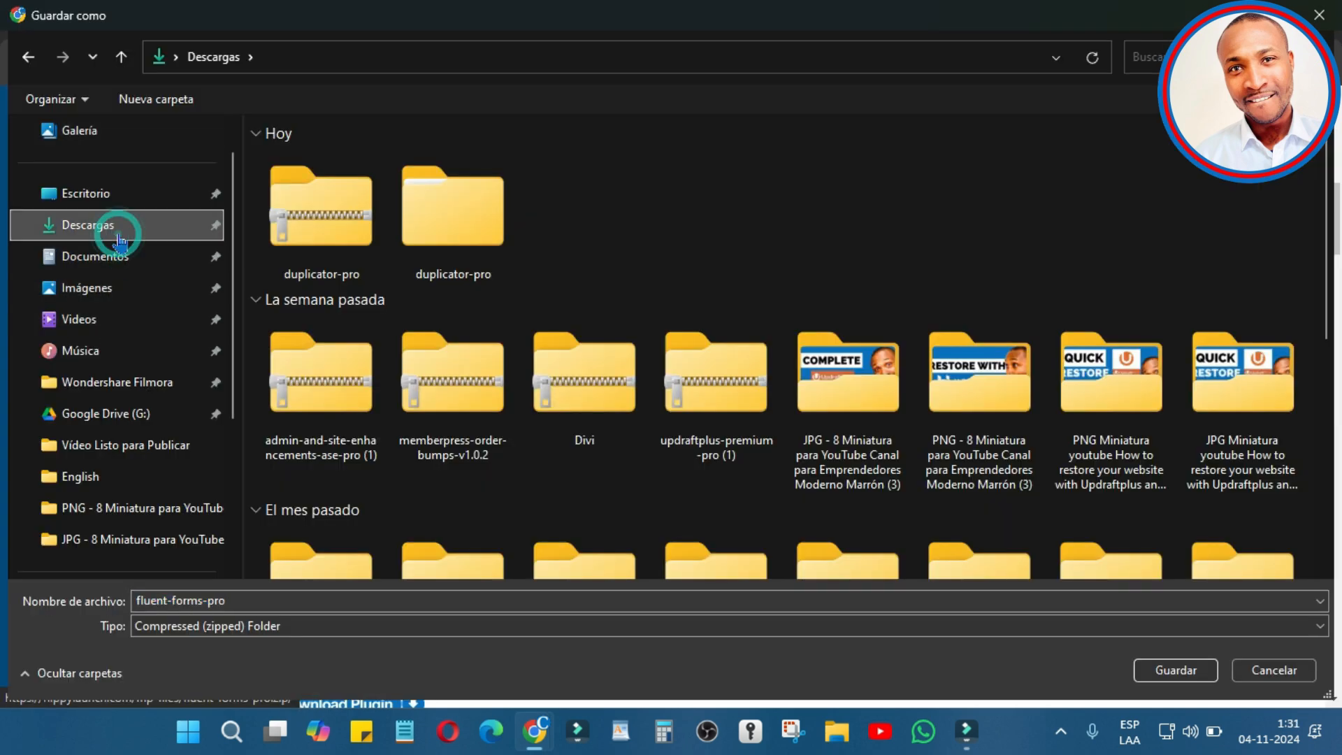
{"action": "left_click", "coordinate": [1205, 671]}
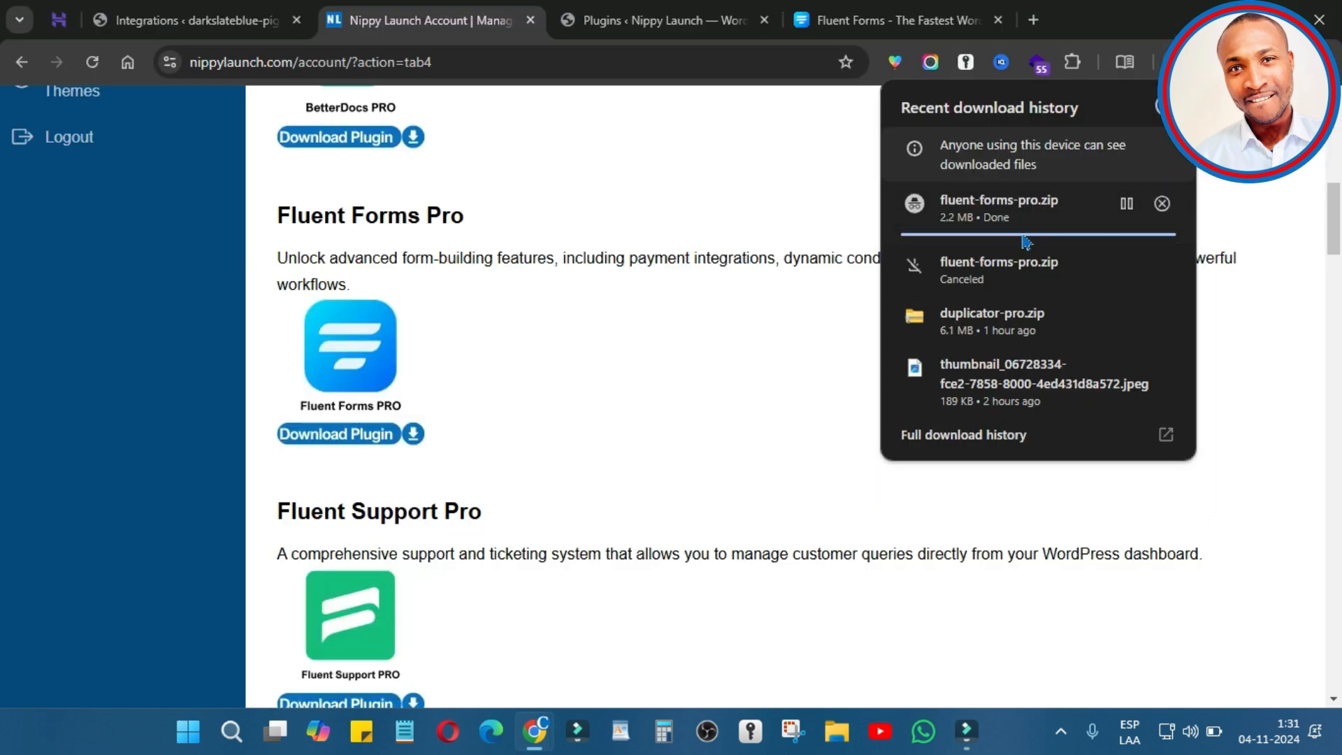
Step: Scroll through the Nippy Launch account's full list of included PRO plugin downloads
{"action": "scroll", "coordinate": [372, 196], "scroll_direction": "up", "scroll_amount": 3}
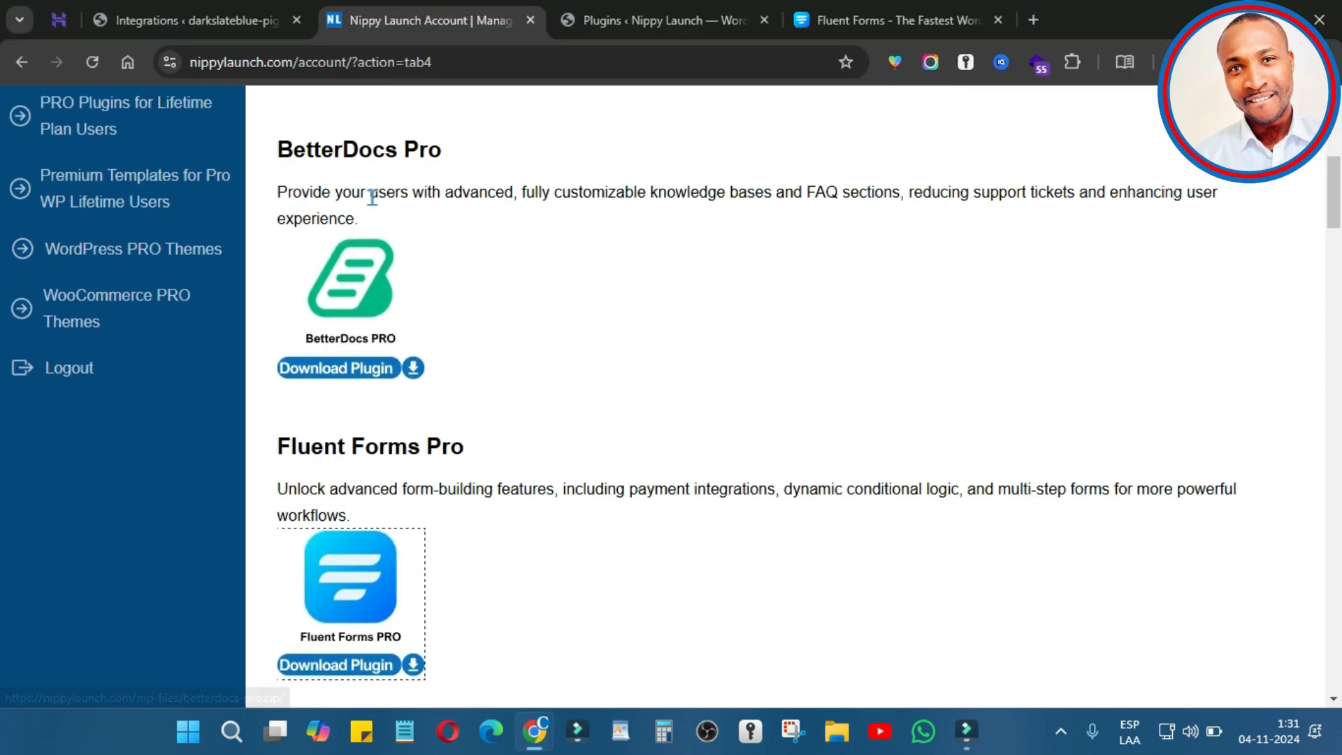
{"action": "scroll", "coordinate": [372, 197], "scroll_direction": "up", "scroll_amount": 6}
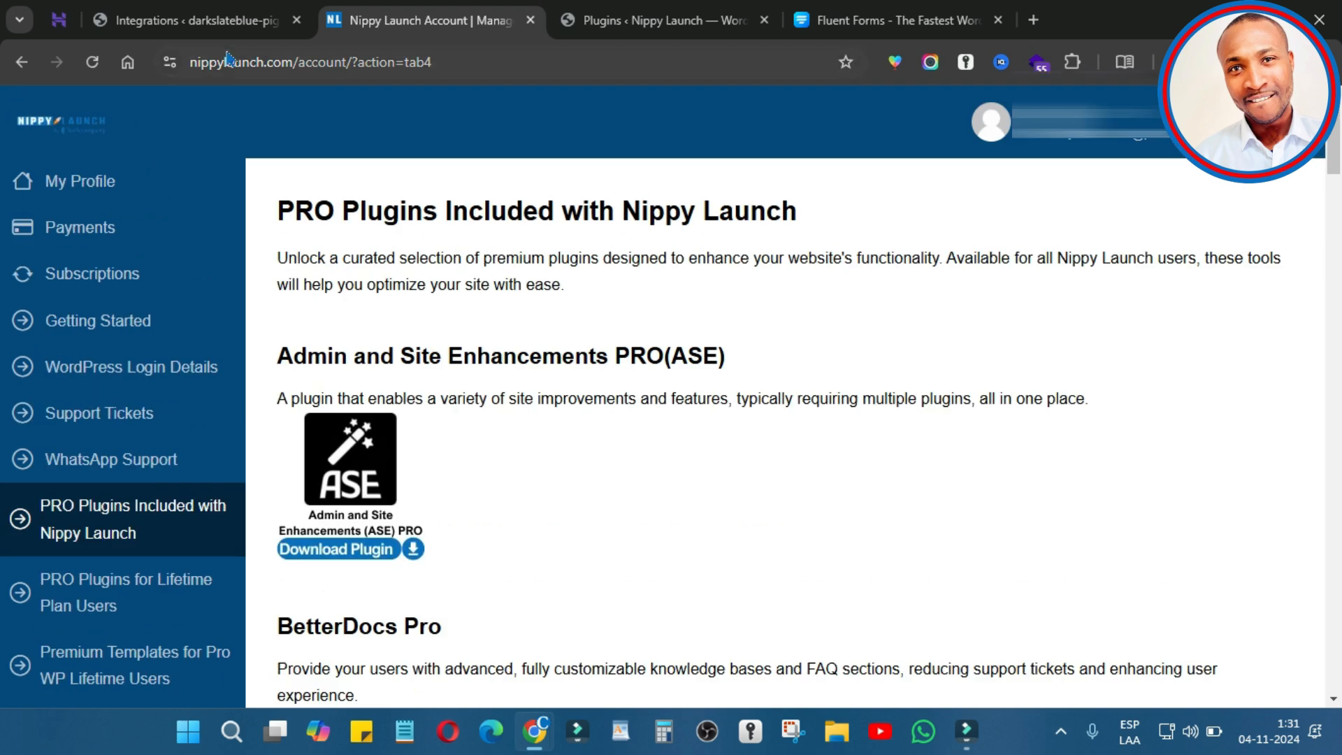
{"action": "left_click", "coordinate": [186, 21]}
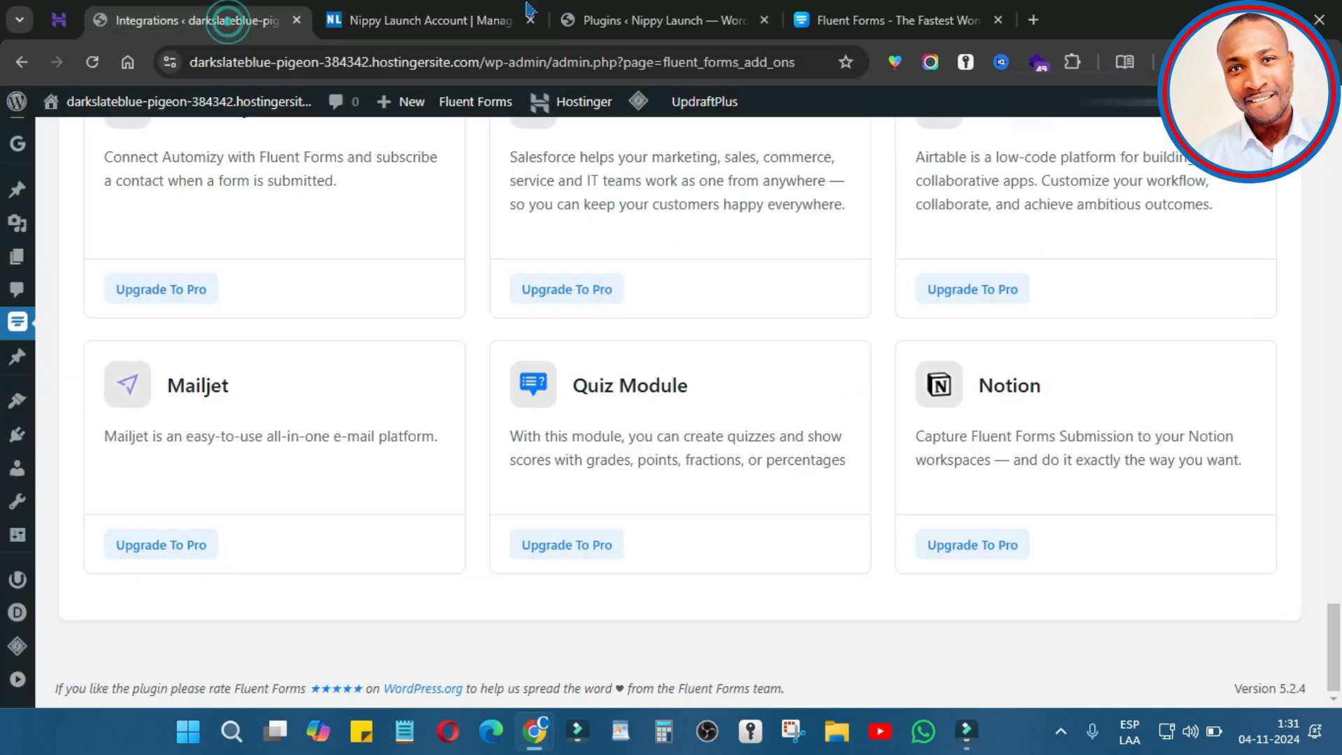
{"action": "left_click", "coordinate": [448, 16]}
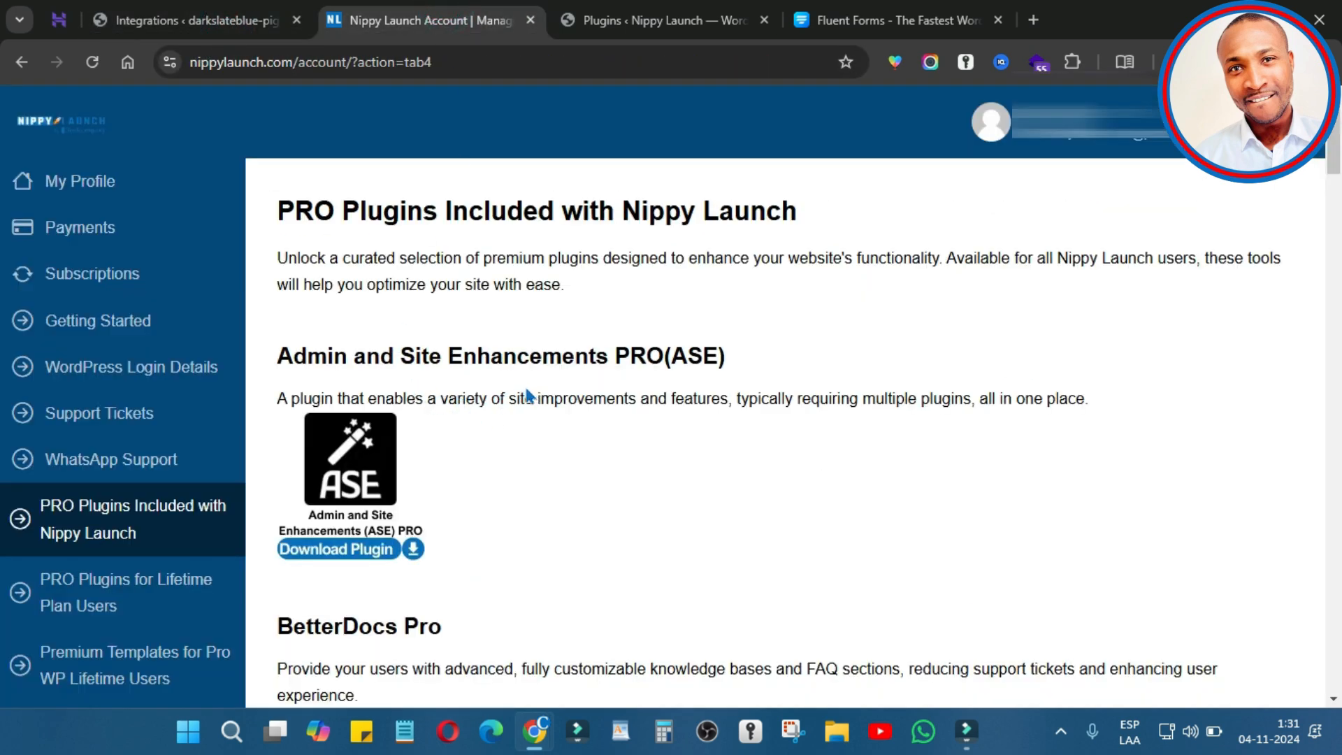
{"action": "scroll", "coordinate": [503, 419], "scroll_direction": "down", "scroll_amount": 5}
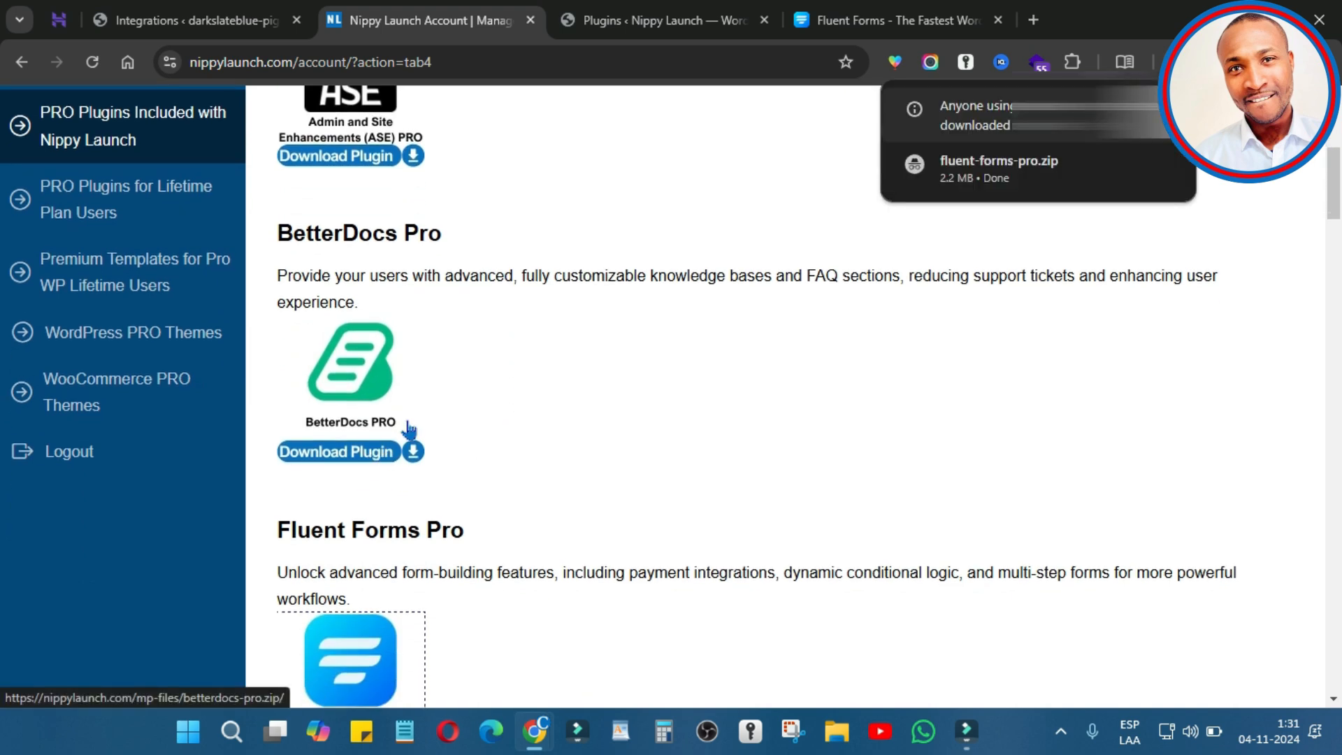
{"action": "scroll", "coordinate": [427, 422], "scroll_direction": "up", "scroll_amount": 4}
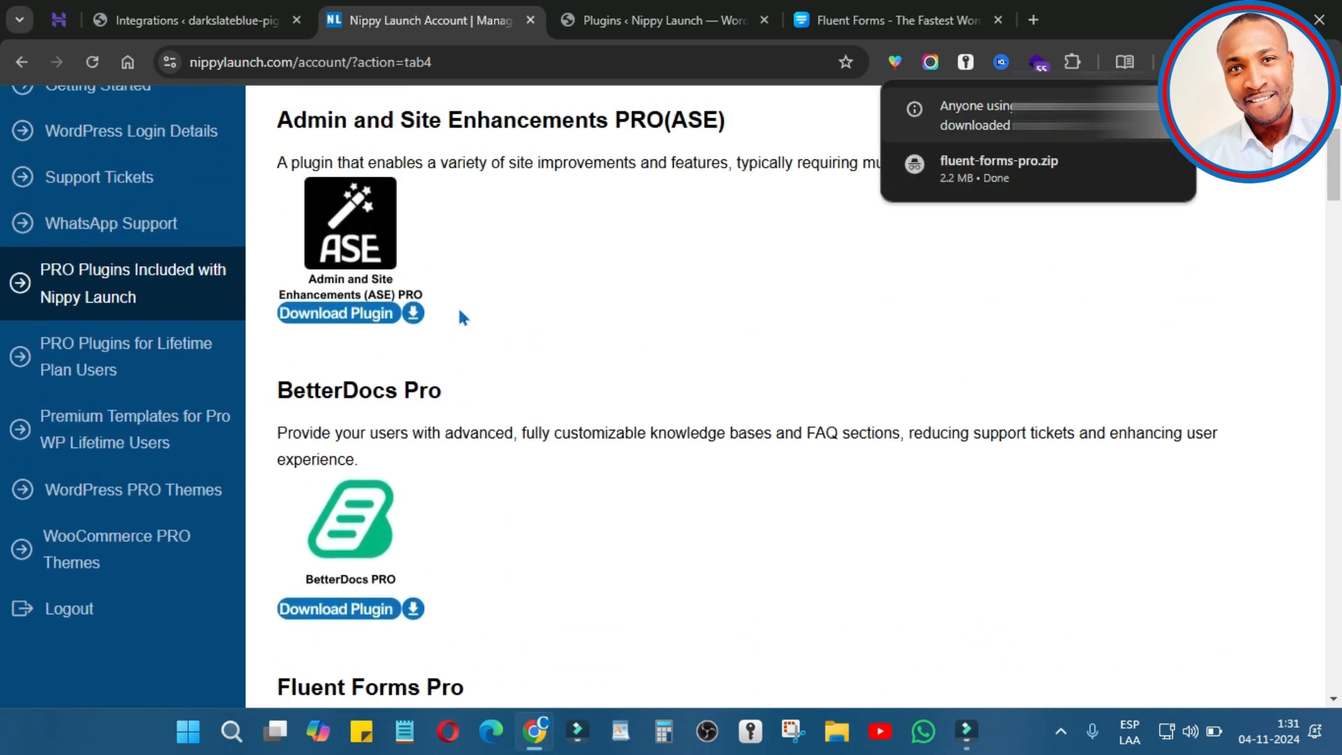
{"action": "scroll", "coordinate": [458, 315], "scroll_direction": "down", "scroll_amount": 6}
{"action": "scroll", "coordinate": [461, 318], "scroll_direction": "down", "scroll_amount": 12}
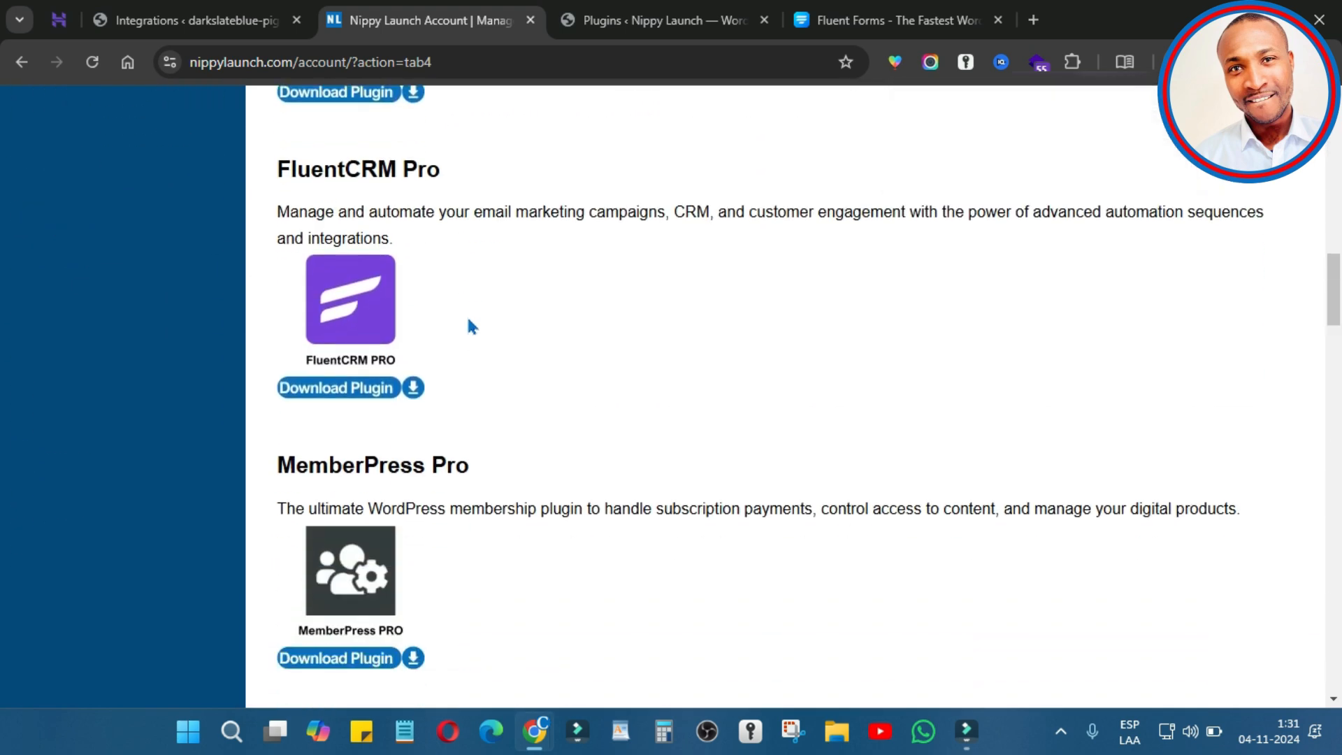
{"action": "scroll", "coordinate": [476, 318], "scroll_direction": "down", "scroll_amount": 15}
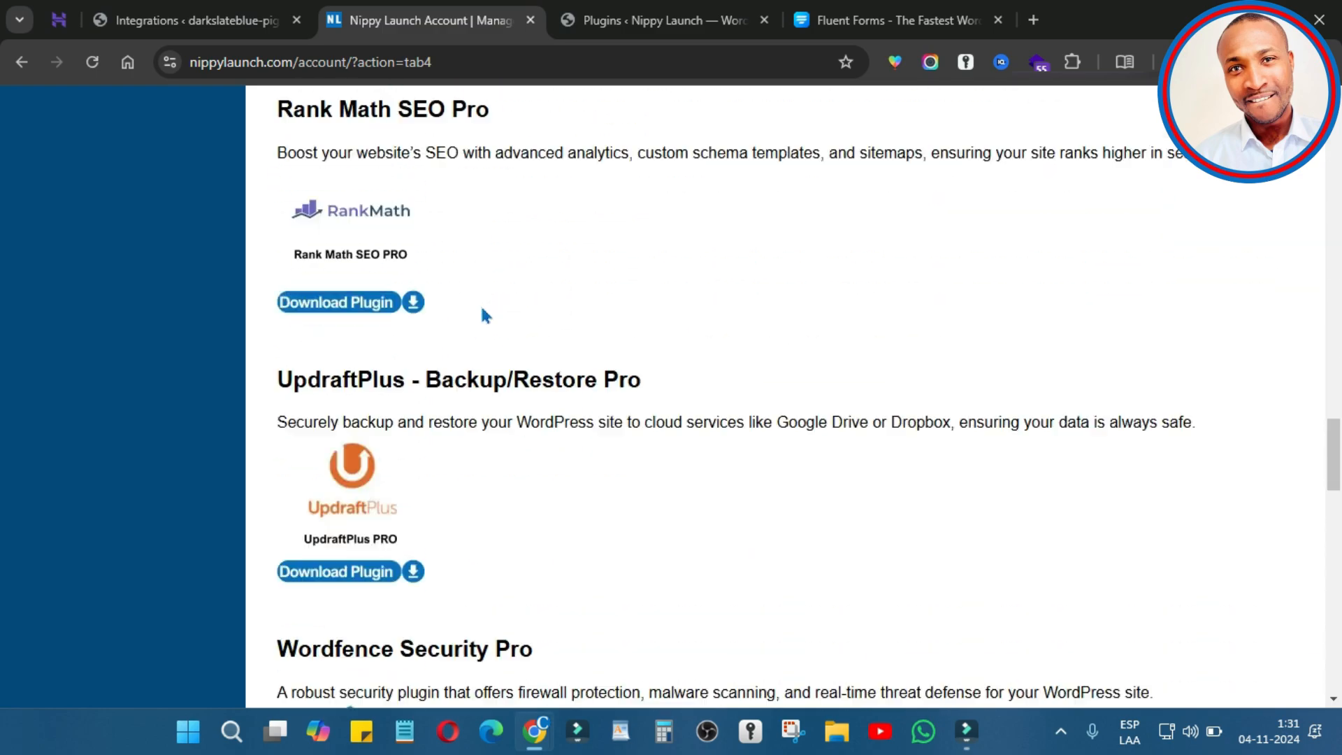
{"action": "scroll", "coordinate": [482, 307], "scroll_direction": "down", "scroll_amount": 15}
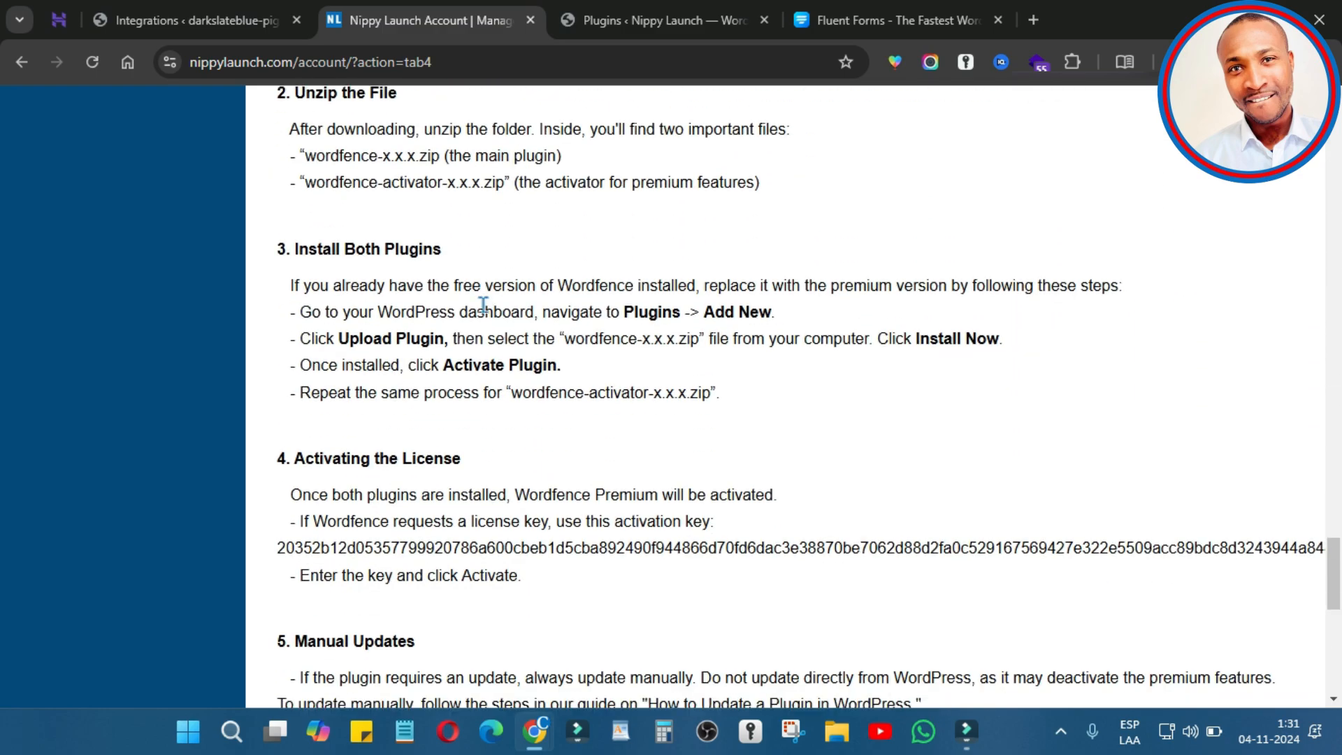
{"action": "scroll", "coordinate": [483, 305], "scroll_direction": "down", "scroll_amount": 5}
{"action": "scroll", "coordinate": [521, 307], "scroll_direction": "up", "scroll_amount": 7}
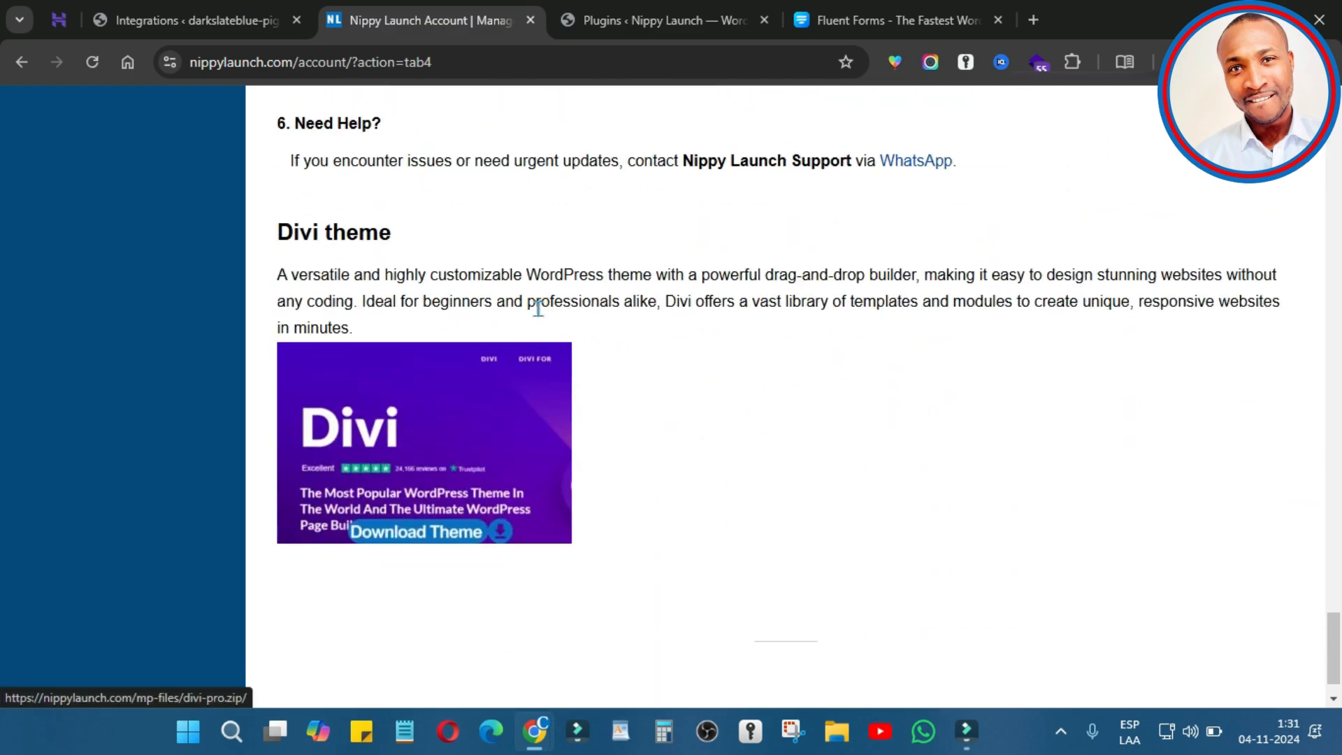
{"action": "scroll", "coordinate": [523, 308], "scroll_direction": "up", "scroll_amount": 15}
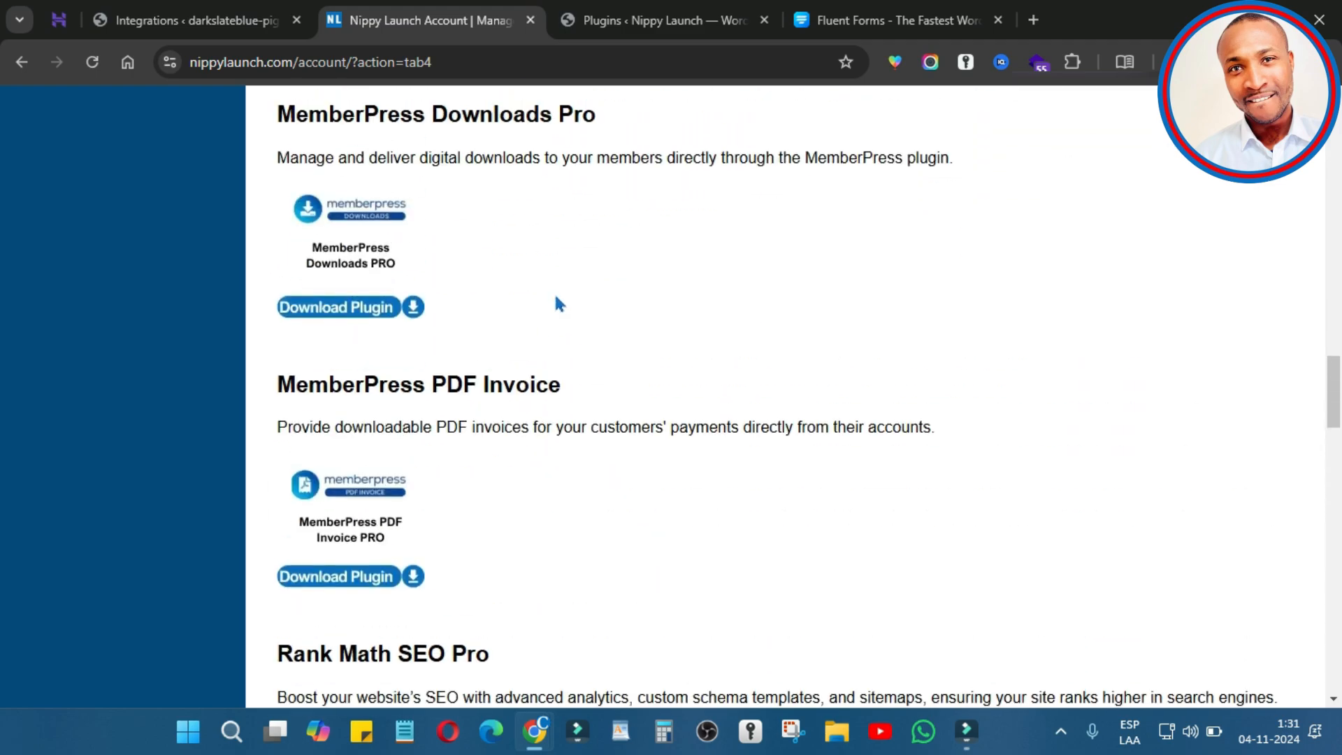
{"action": "scroll", "coordinate": [558, 308], "scroll_direction": "up", "scroll_amount": 7}
{"action": "scroll", "coordinate": [552, 293], "scroll_direction": "up", "scroll_amount": 7}
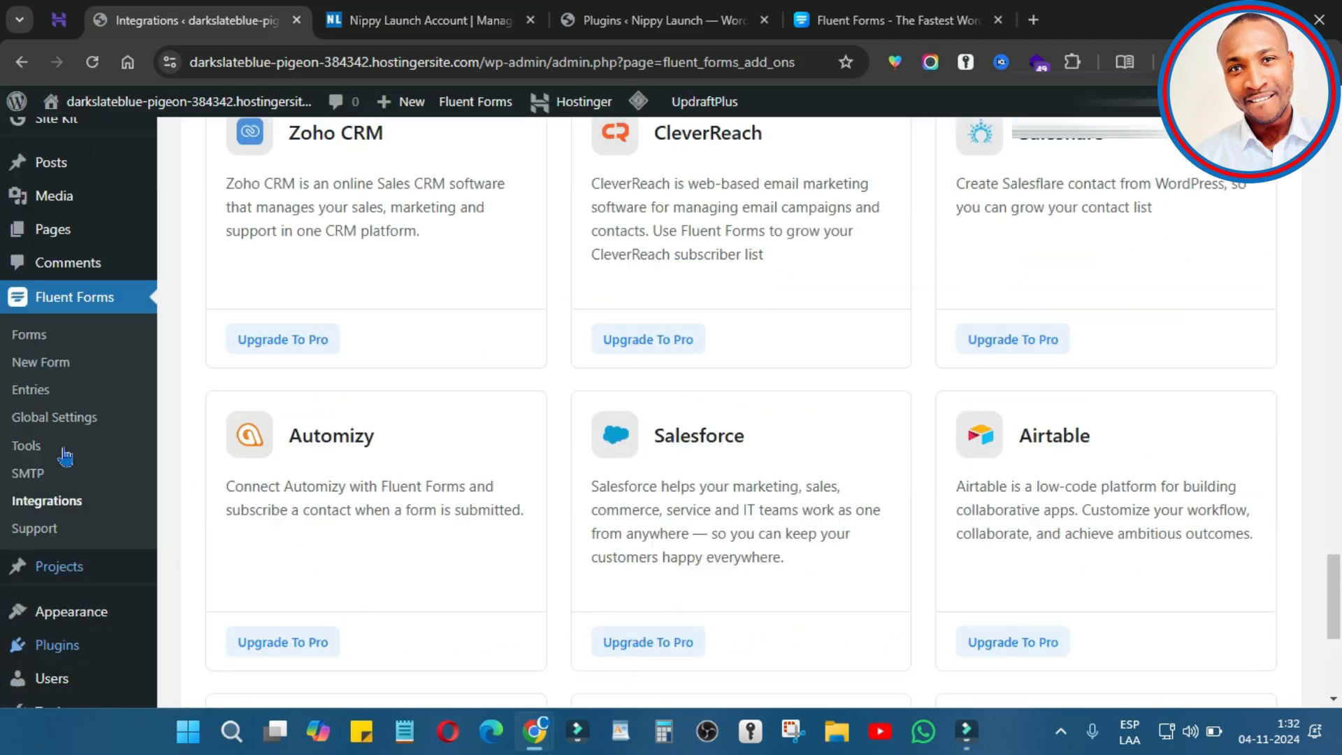
Step: Upload fluent-forms-pro.zip via Upload Plugin, install it and activate the Pro Add On Pack
{"action": "scroll", "coordinate": [87, 465], "scroll_direction": "up", "scroll_amount": 7}
{"action": "scroll", "coordinate": [133, 476], "scroll_direction": "down", "scroll_amount": 6}
{"action": "mouse_move", "coordinate": [92, 442]}
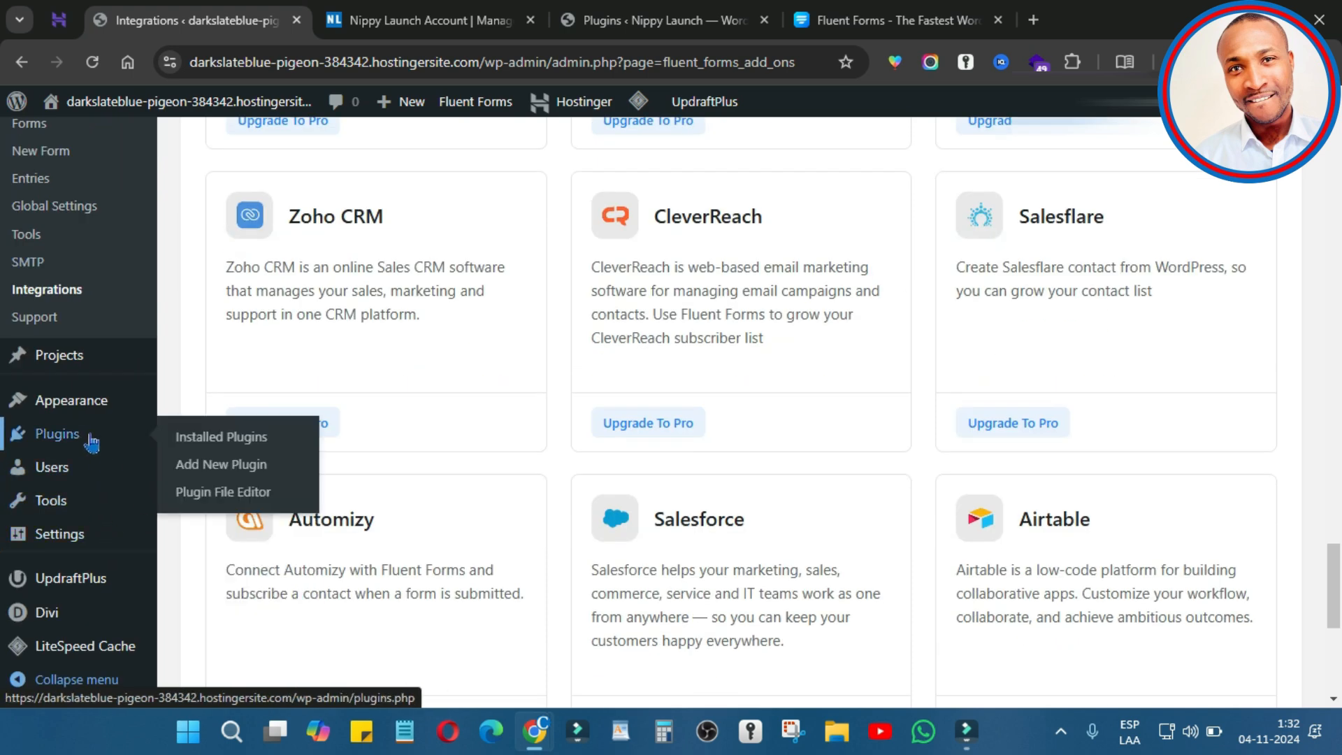
{"action": "left_click", "coordinate": [241, 466]}
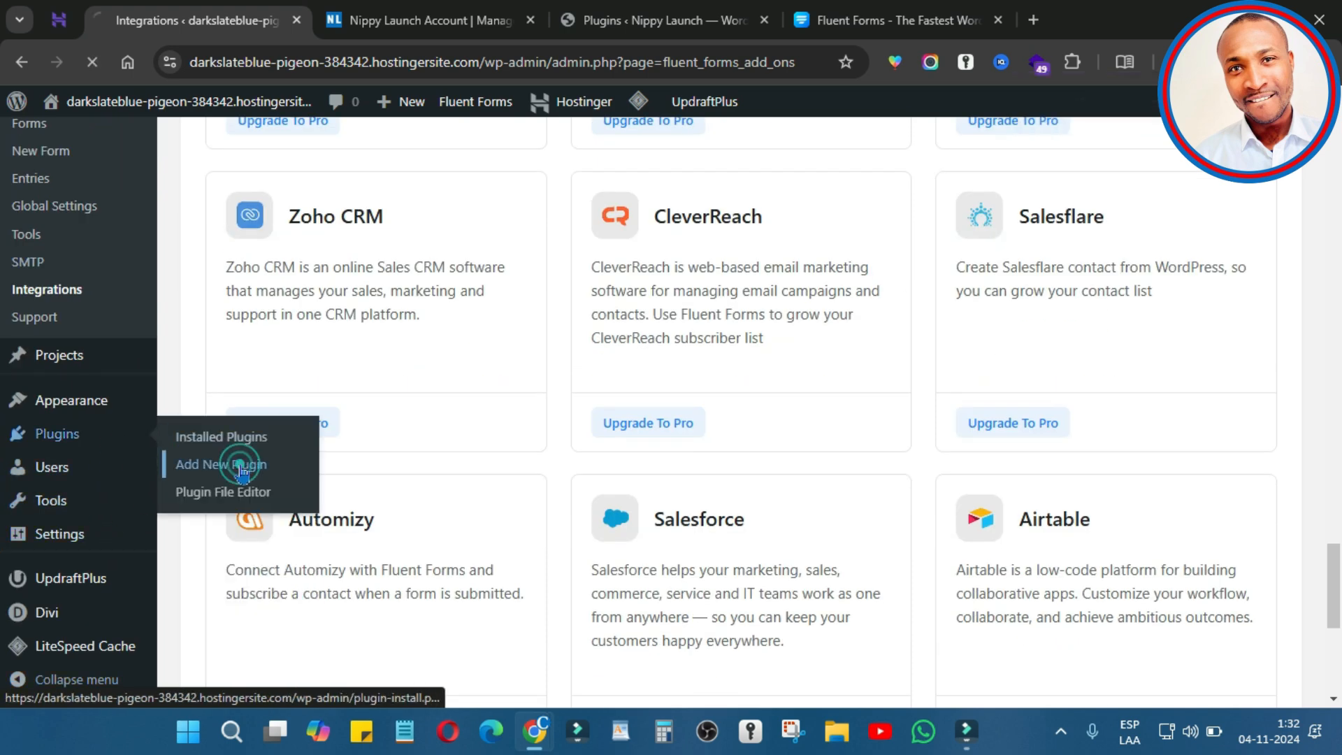
{"action": "left_click", "coordinate": [358, 154]}
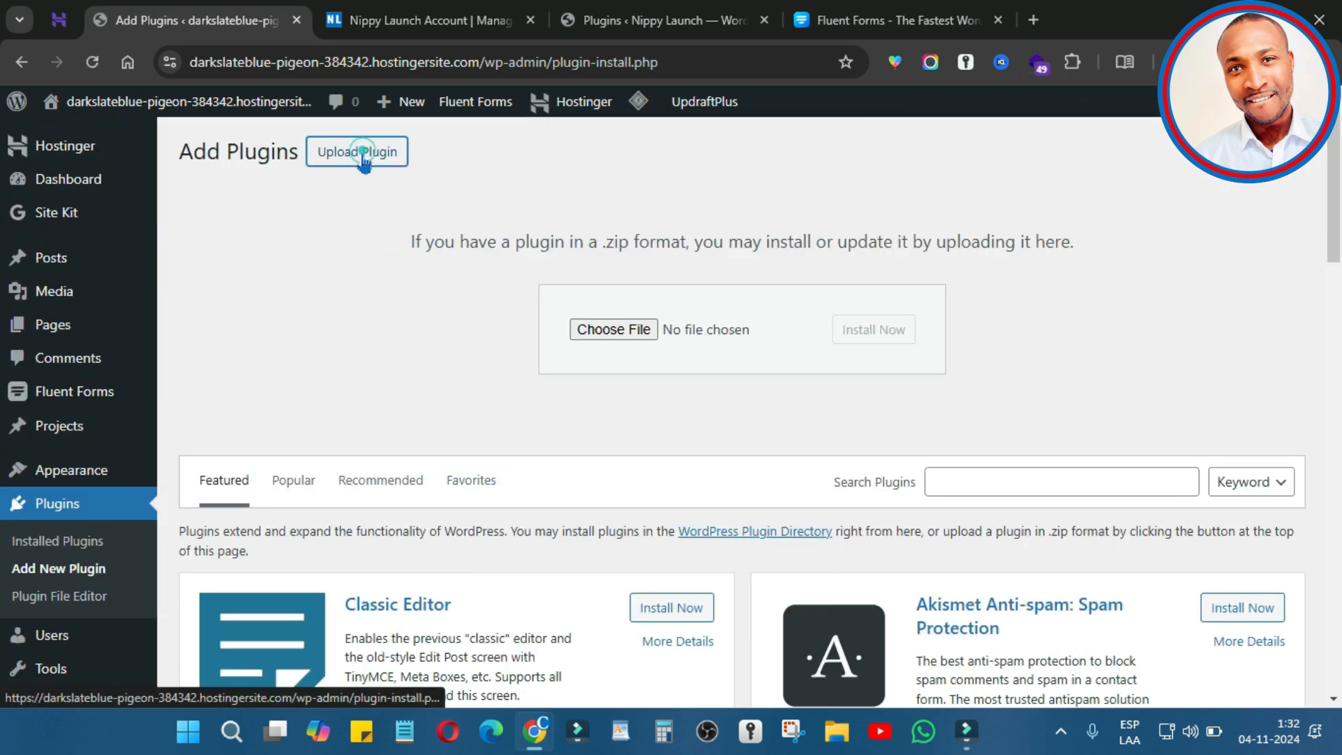
{"action": "left_click", "coordinate": [610, 329]}
{"action": "double_click", "coordinate": [206, 217]}
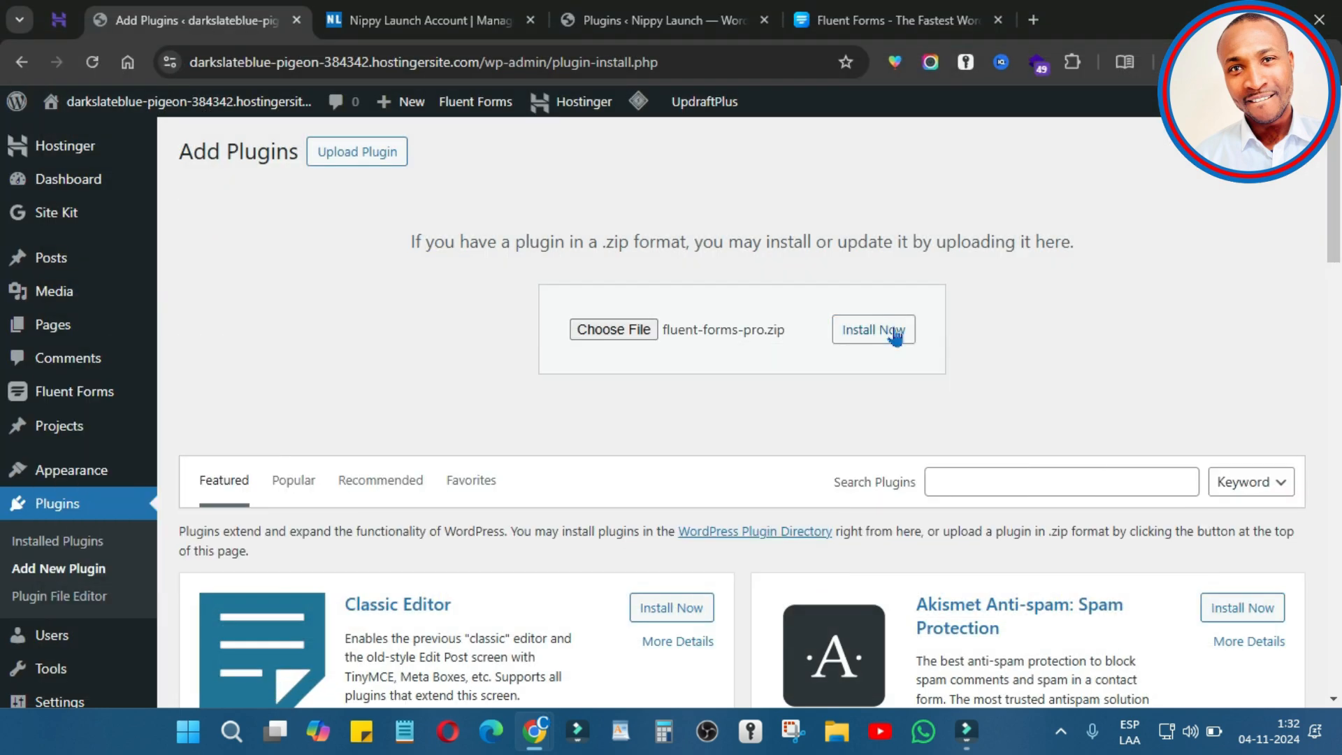
{"action": "left_click", "coordinate": [892, 329]}
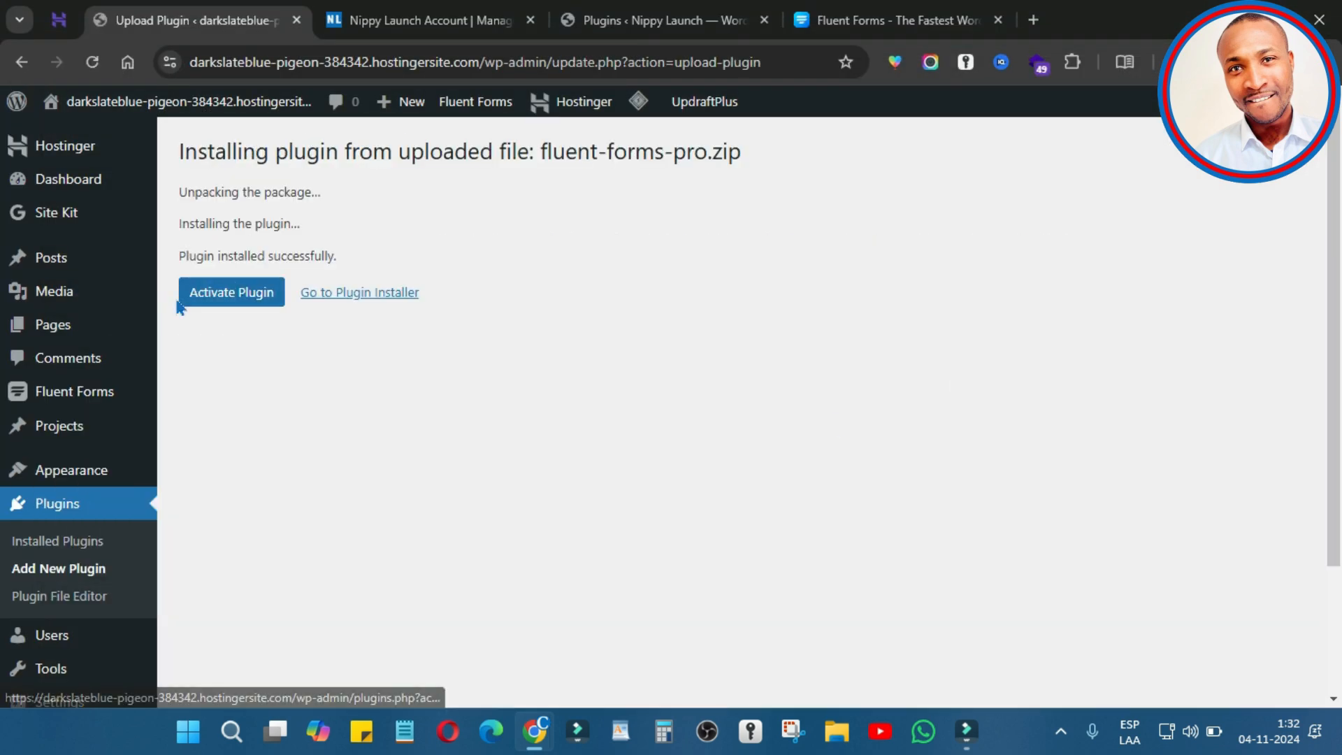
{"action": "left_click", "coordinate": [244, 307]}
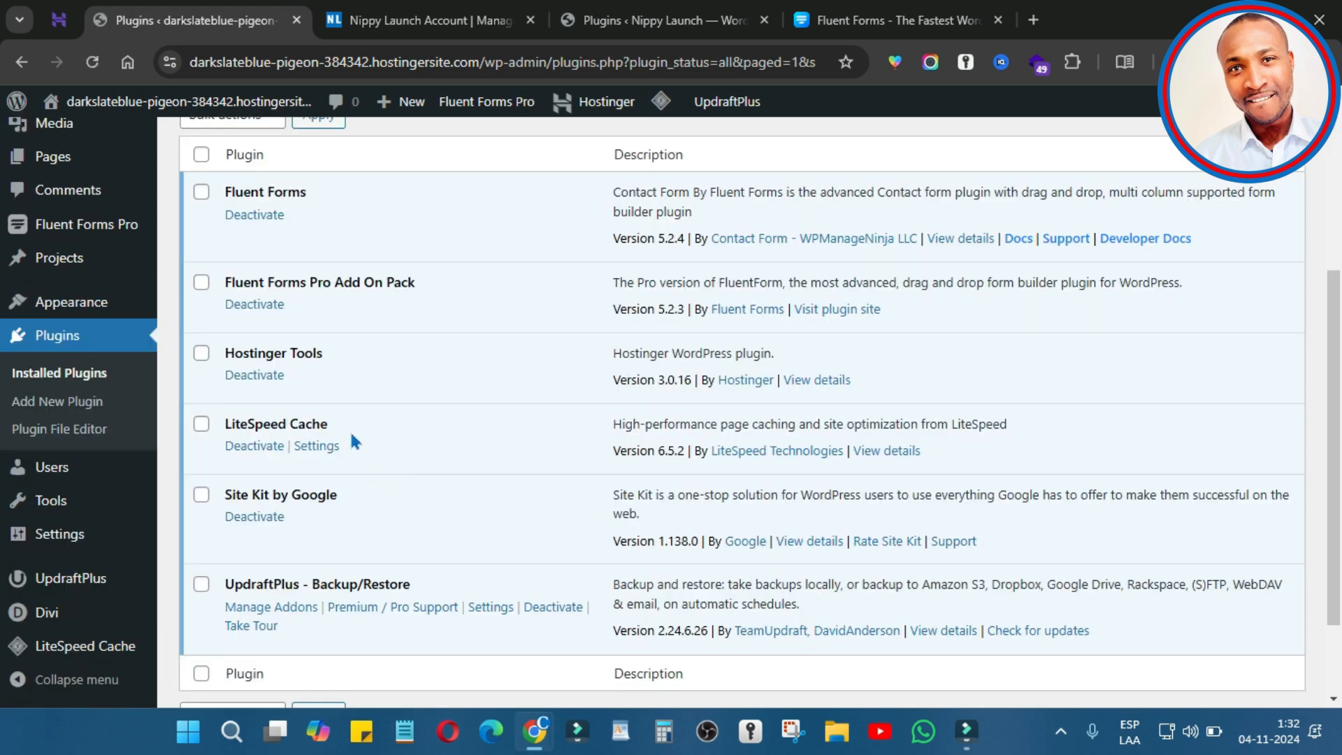
Step: Compare the Fluent Forms Pro Add On Pack and Fluent Forms entries in the plugin list
{"action": "left_click_drag", "start_coordinate": [325, 283], "coordinate": [225, 292]}
{"action": "left_click_drag", "start_coordinate": [309, 192], "coordinate": [225, 193]}
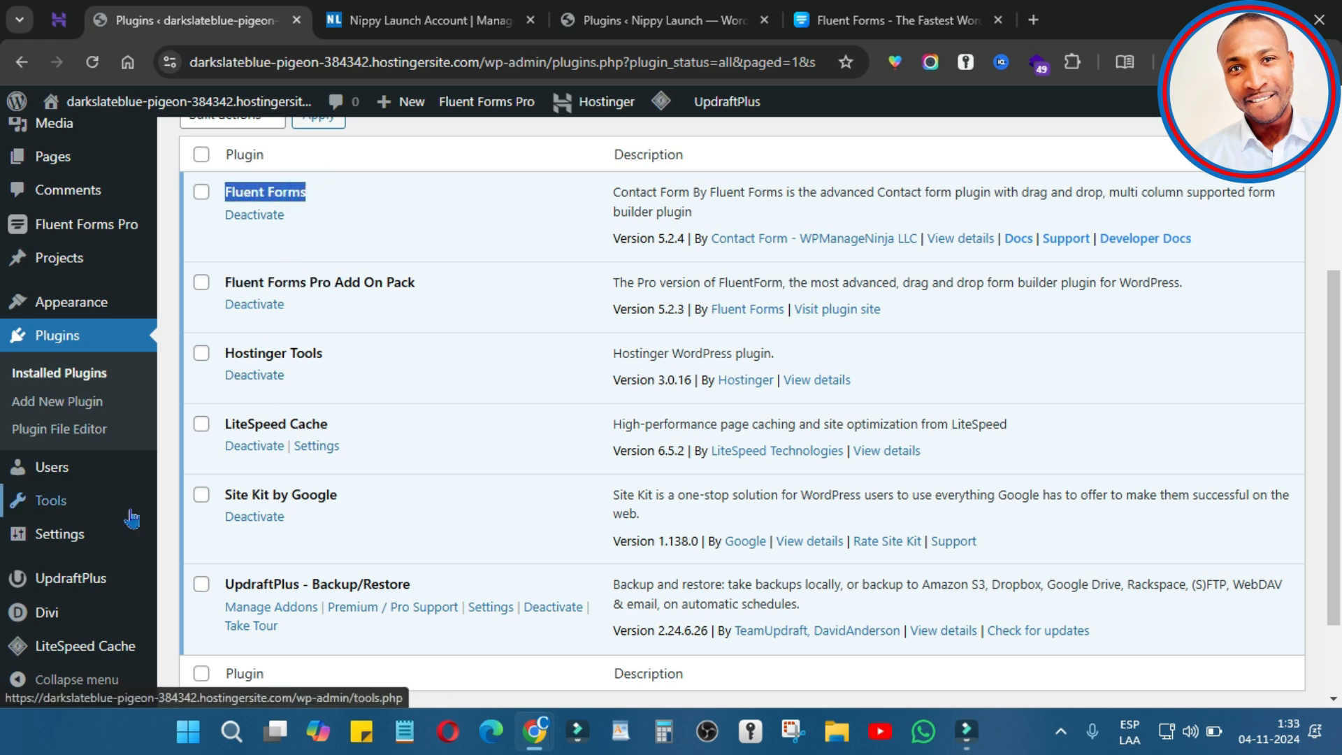
{"action": "mouse_move", "coordinate": [123, 511]}
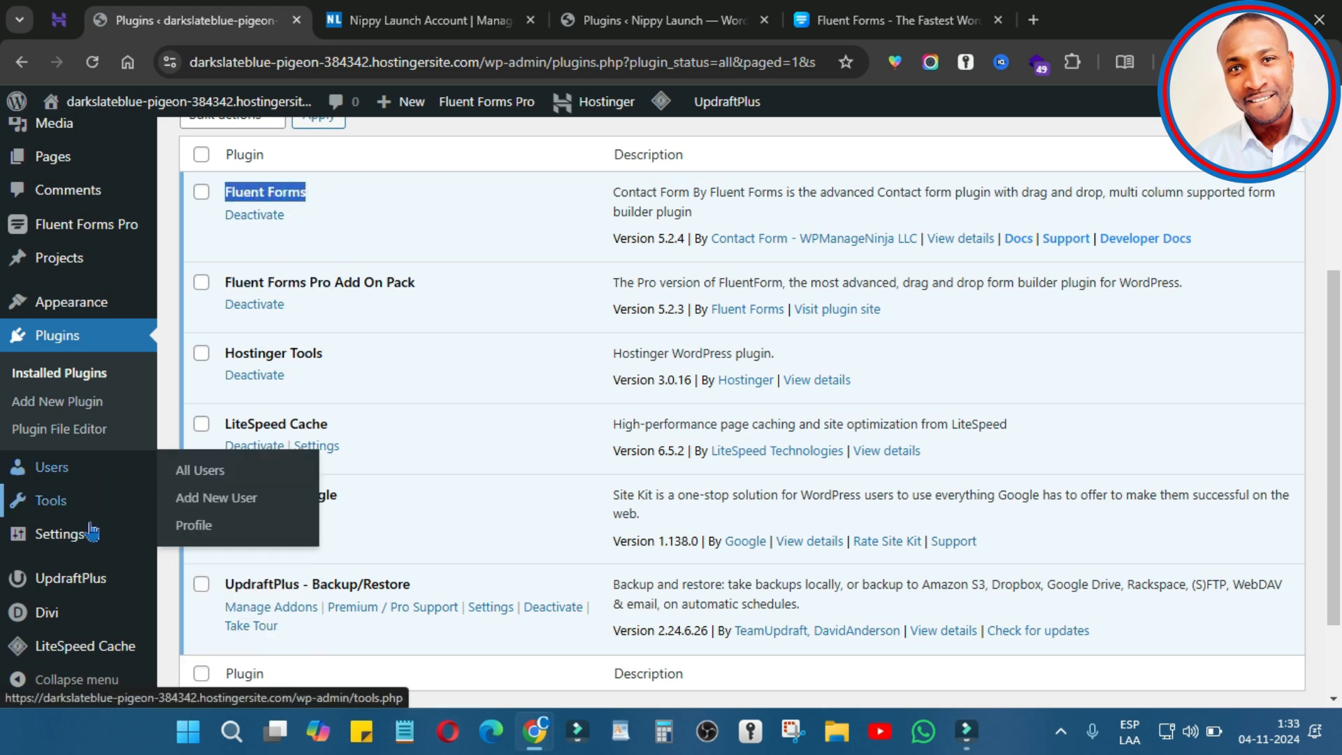
Step: Open Fluent Forms Global Settings and tick Enable Integration Failure Notification for the site admin
{"action": "mouse_move", "coordinate": [130, 235]}
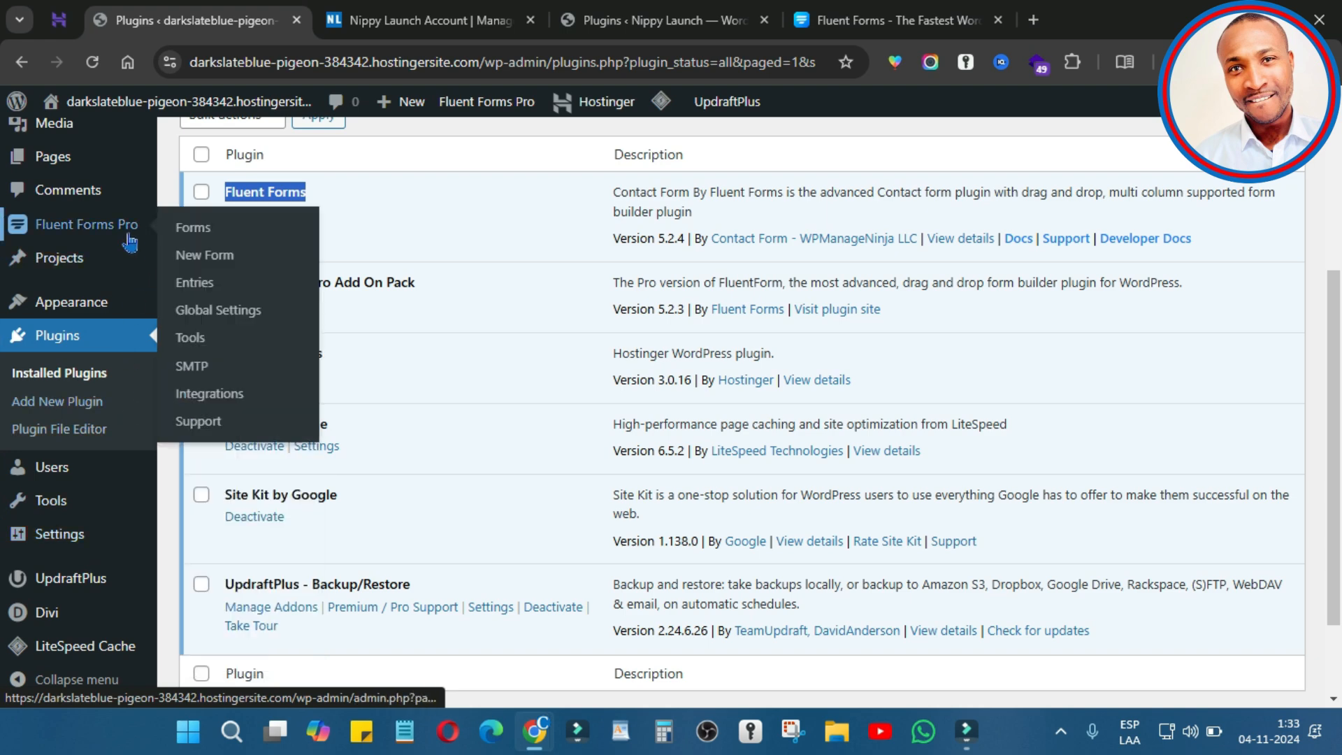
{"action": "left_click", "coordinate": [232, 325]}
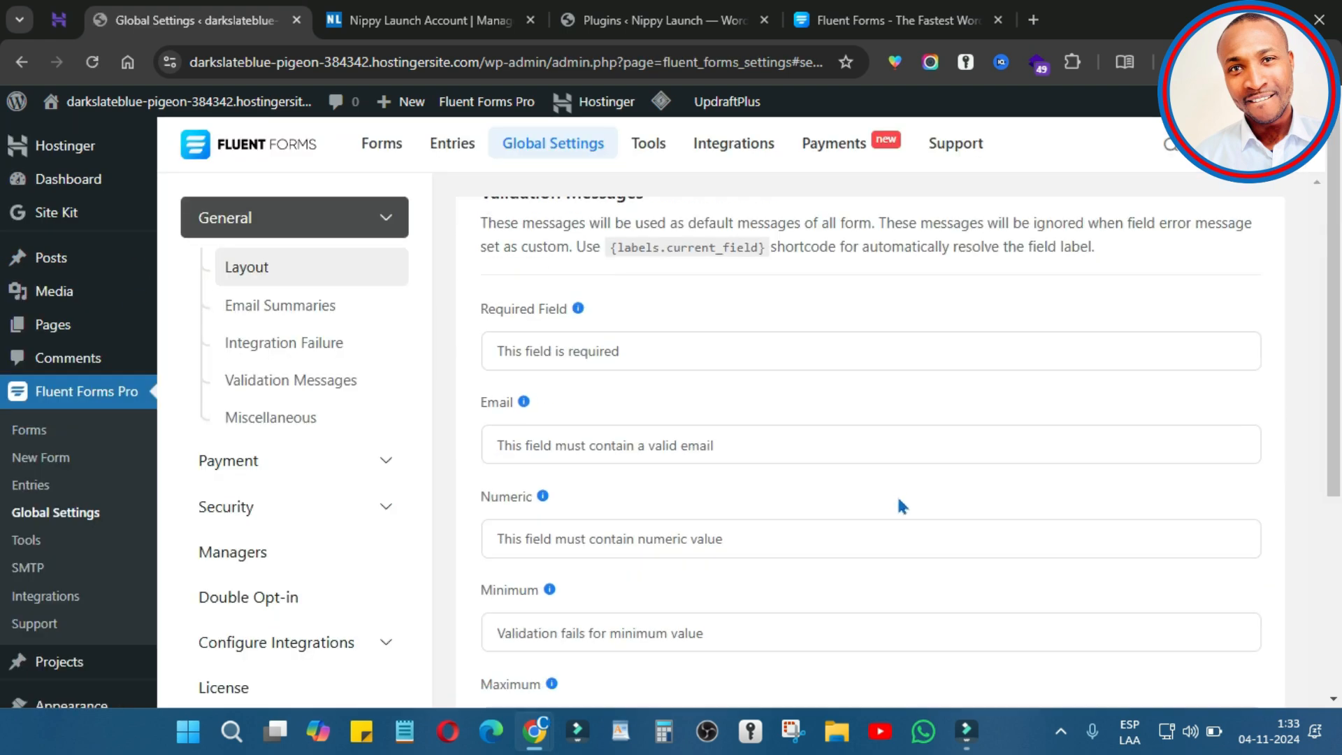
{"action": "scroll", "coordinate": [904, 500], "scroll_direction": "down", "scroll_amount": 20}
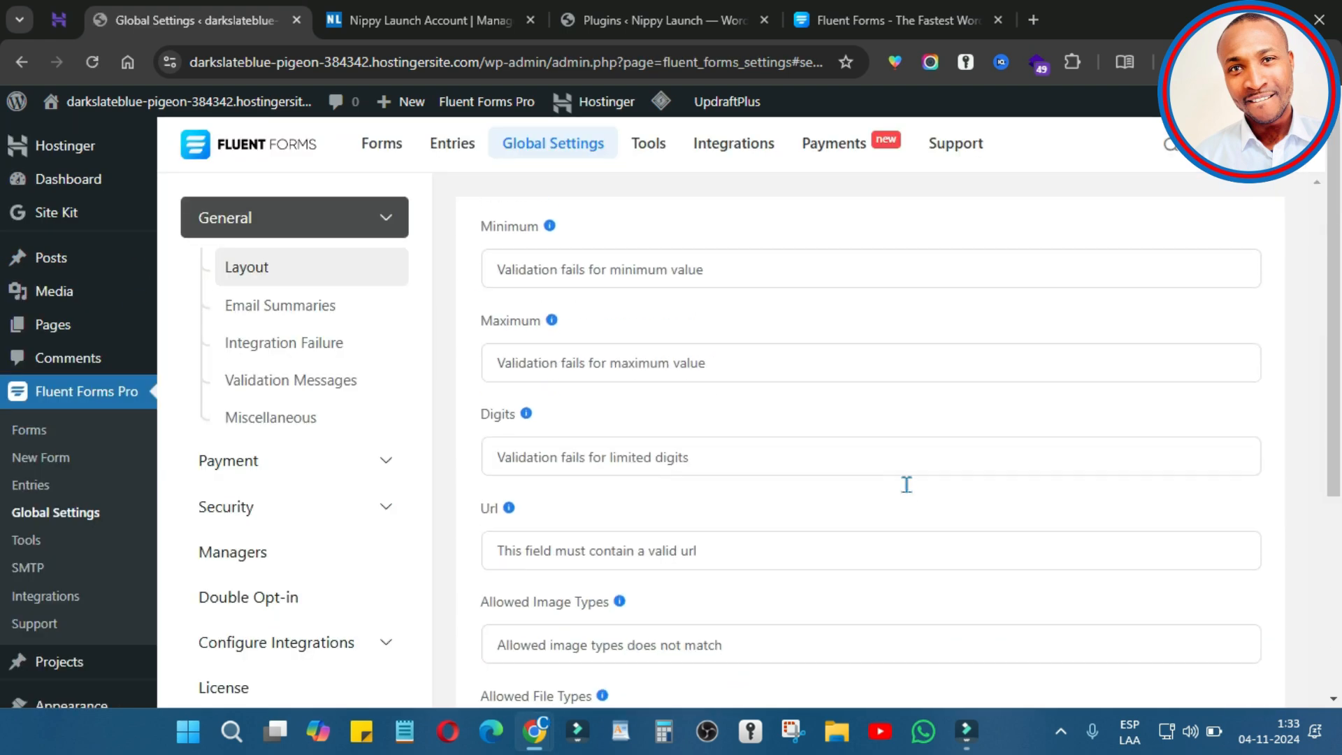
{"action": "scroll", "coordinate": [906, 491], "scroll_direction": "down", "scroll_amount": 1}
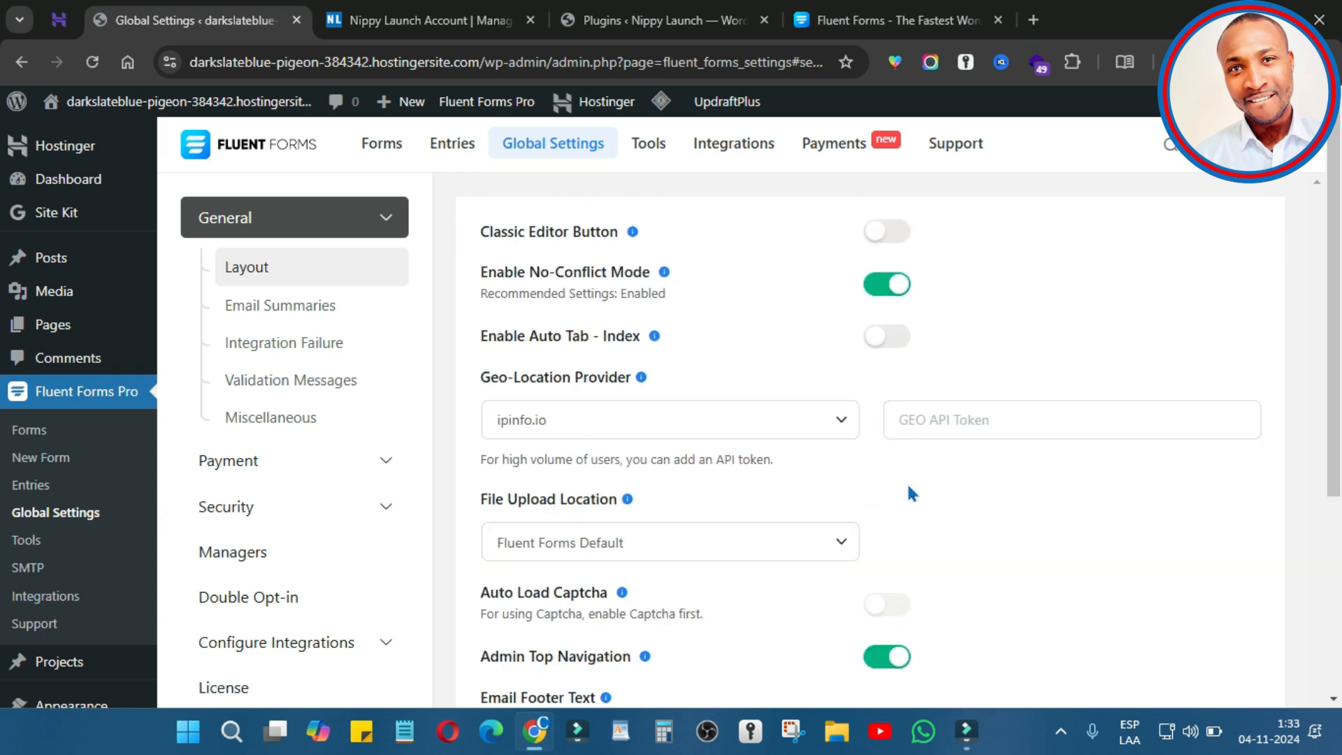
{"action": "scroll", "coordinate": [908, 503], "scroll_direction": "down", "scroll_amount": 5}
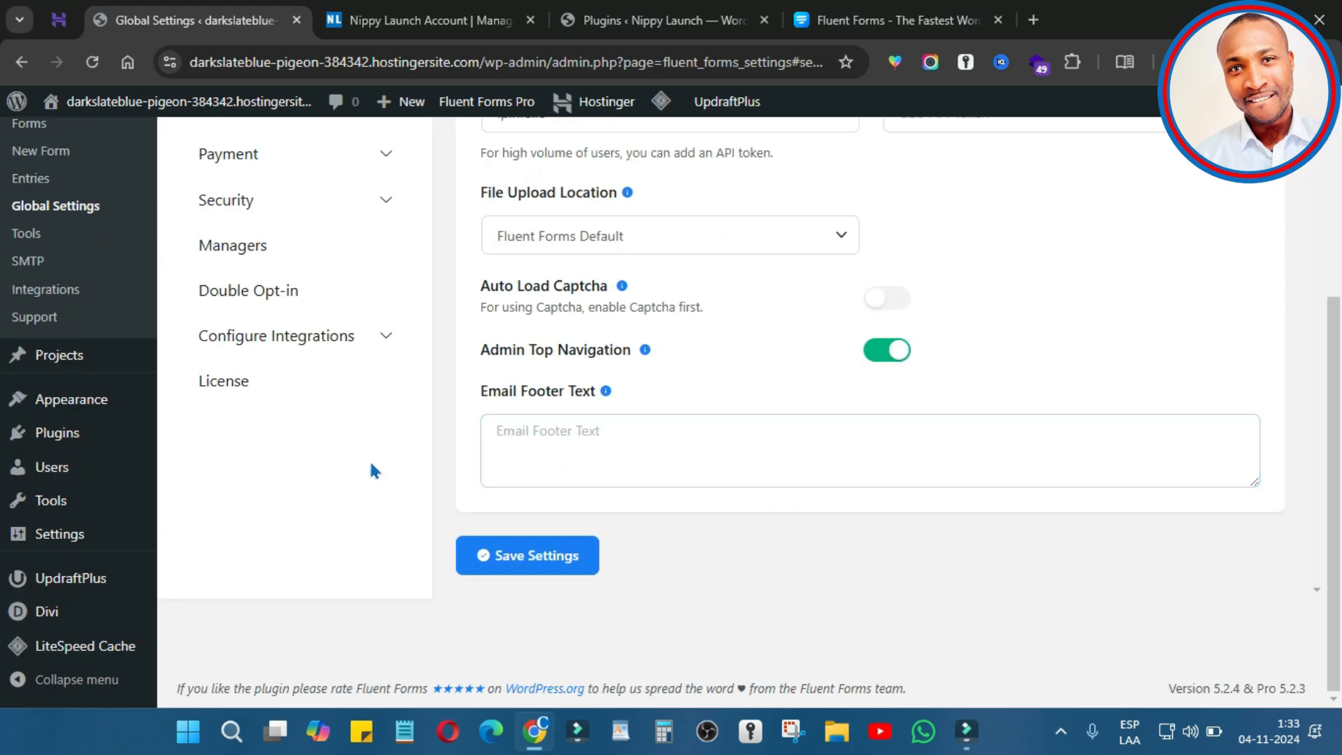
{"action": "scroll", "coordinate": [520, 381], "scroll_direction": "up", "scroll_amount": 5}
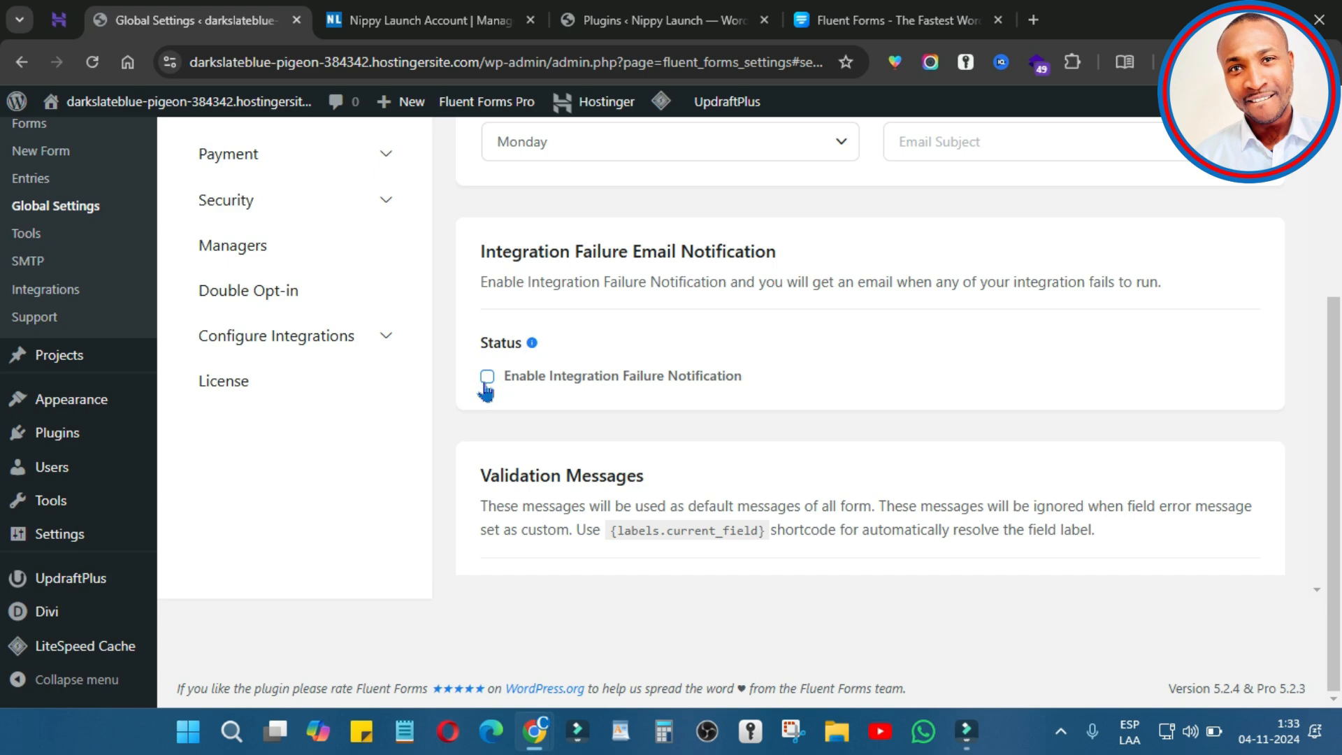
{"action": "left_click", "coordinate": [487, 378]}
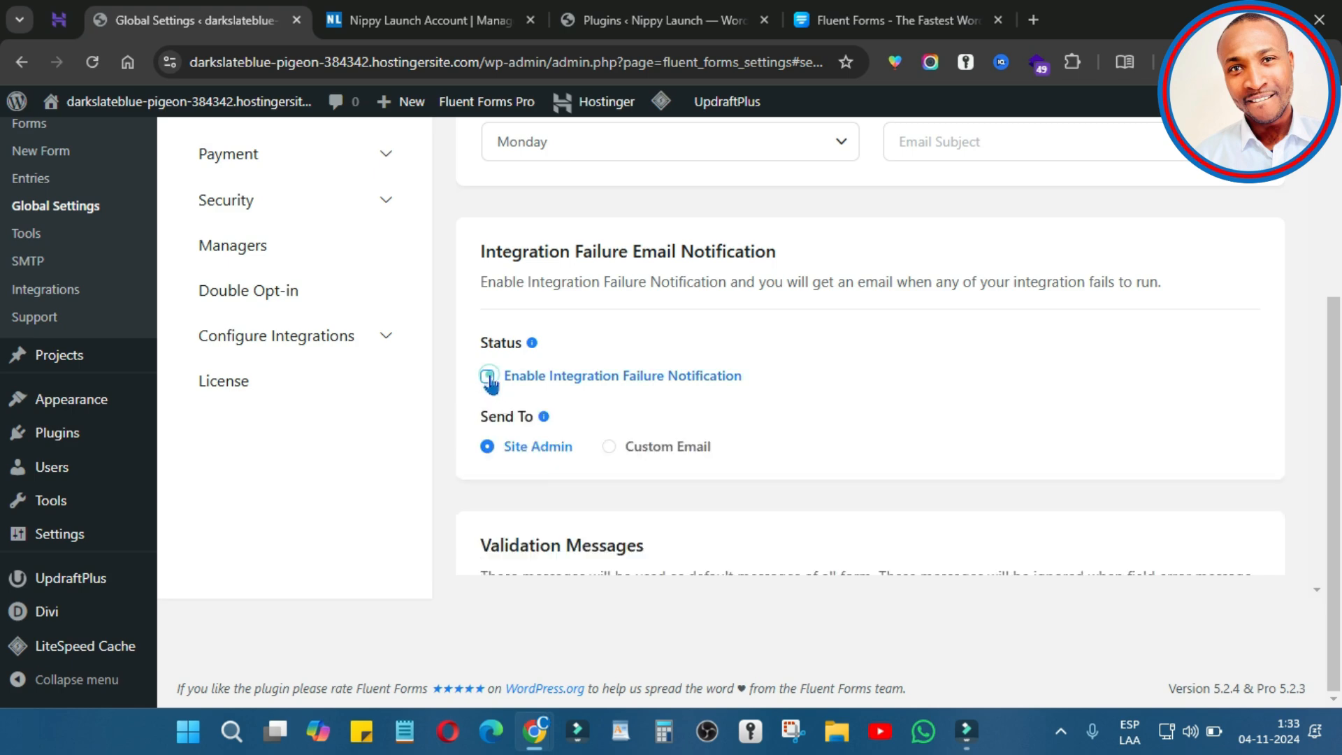
Step: Switch the browser to full screen and save the global settings
{"action": "scroll", "coordinate": [745, 482], "scroll_direction": "down", "scroll_amount": 4}
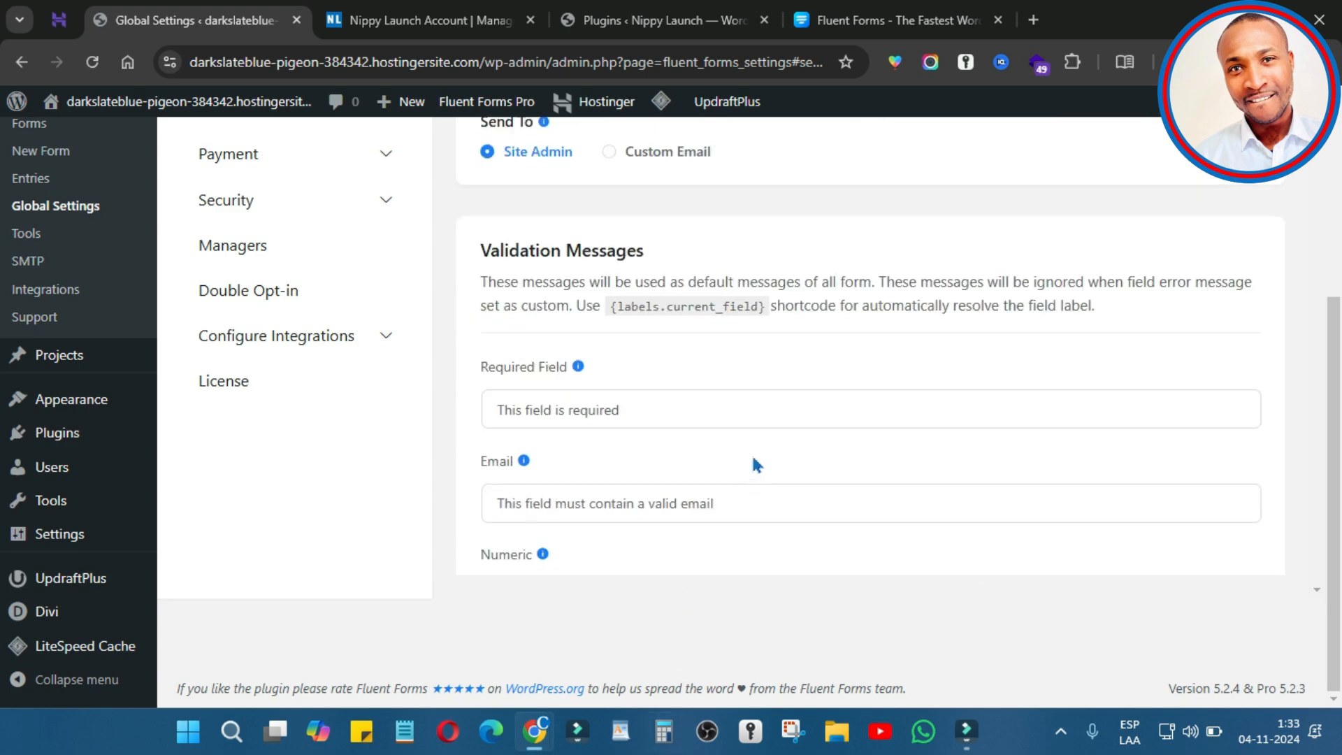
{"action": "left_click", "coordinate": [788, 411]}
{"action": "key", "text": "F11"}
{"action": "scroll", "coordinate": [639, 465], "scroll_direction": "down", "scroll_amount": 10}
{"action": "scroll", "coordinate": [665, 453], "scroll_direction": "down", "scroll_amount": 9}
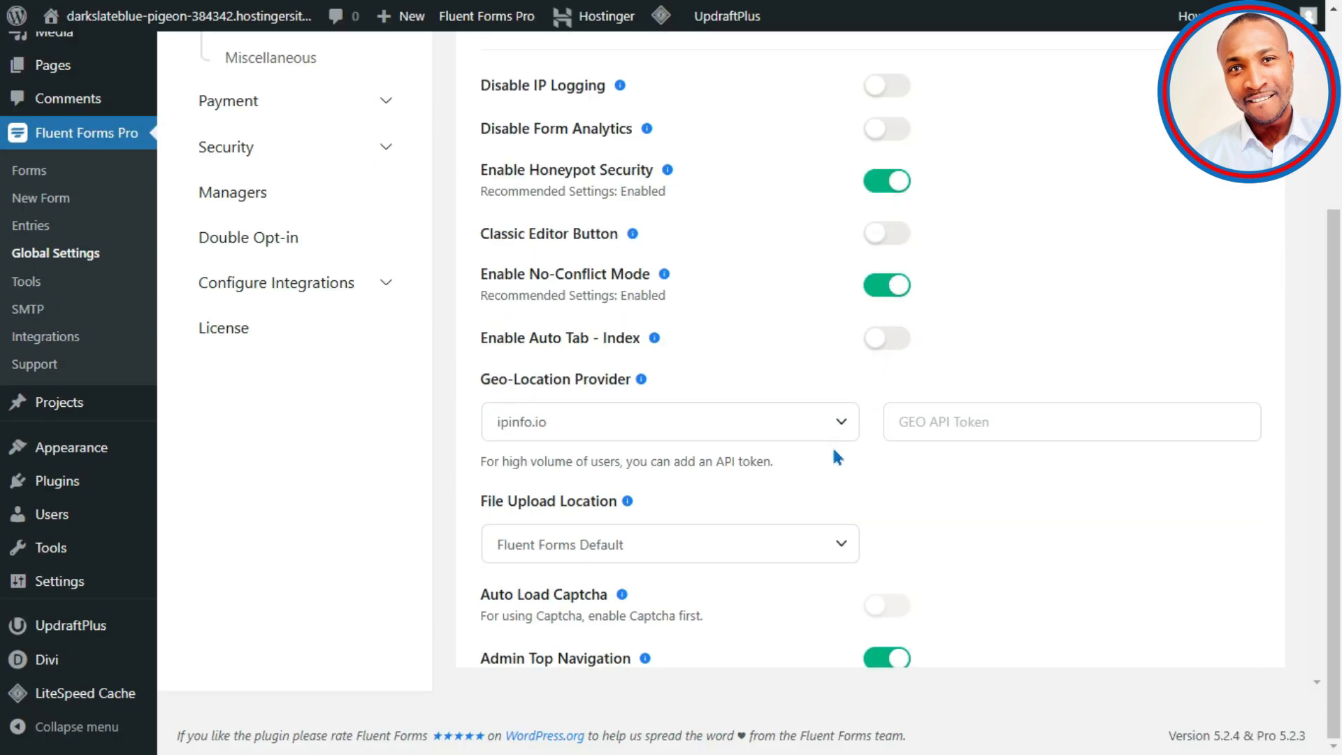
{"action": "scroll", "coordinate": [843, 447], "scroll_direction": "down", "scroll_amount": 3}
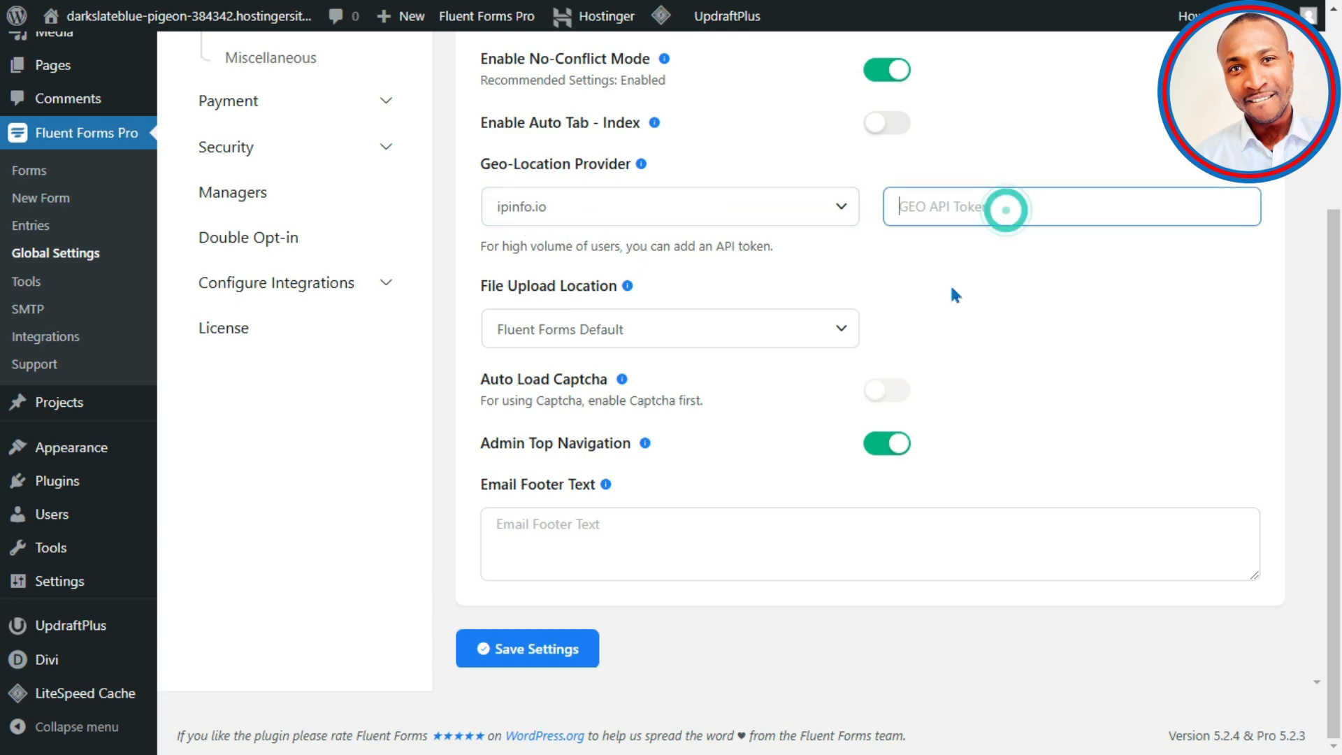
{"action": "left_click", "coordinate": [558, 650]}
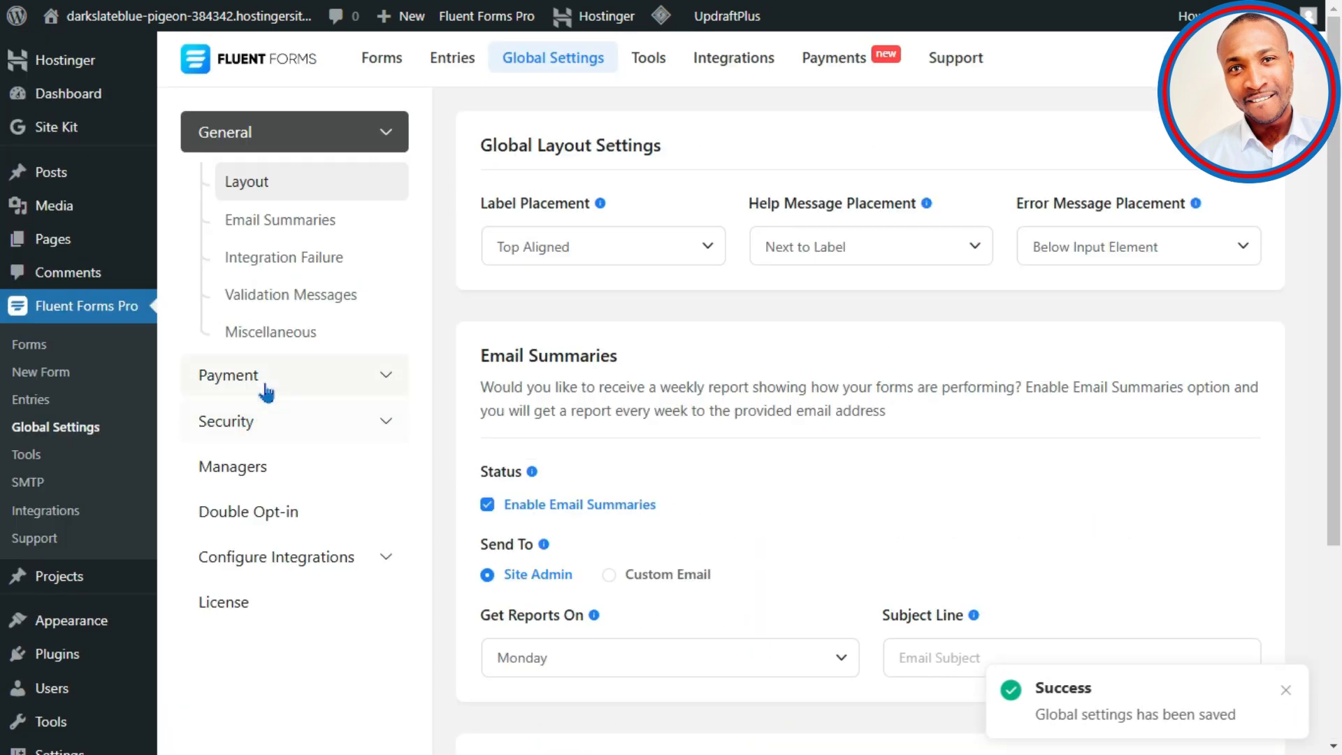
Step: Enable the Fluent Forms payment module and enter business name Nipp Launch
{"action": "left_click", "coordinate": [264, 380]}
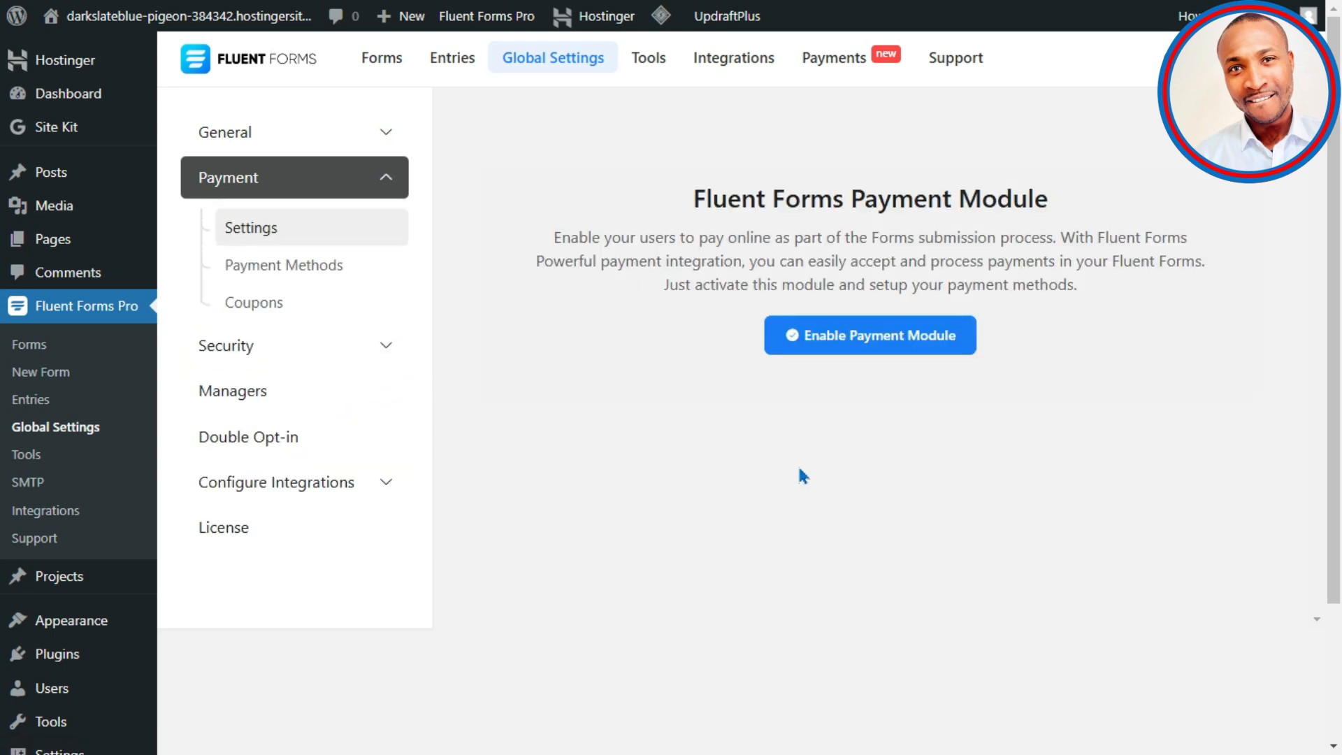
{"action": "left_click", "coordinate": [914, 348]}
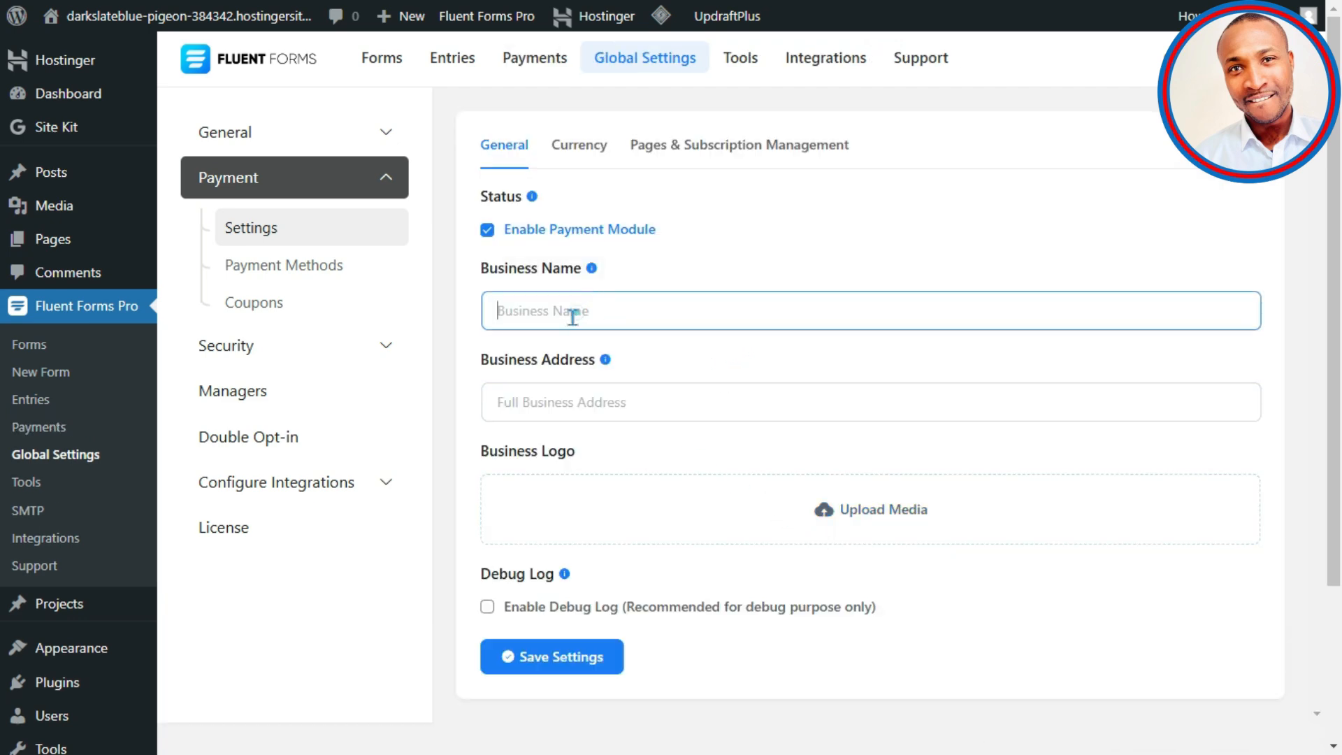
{"action": "type", "text": "Nipp Launch"}
Step: Fill in the business address as Nipp Launch adress and save the payment settings
{"action": "triple_click", "coordinate": [609, 316]}
{"action": "key", "text": "ctrl+c"}
{"action": "left_click", "coordinate": [612, 401]}
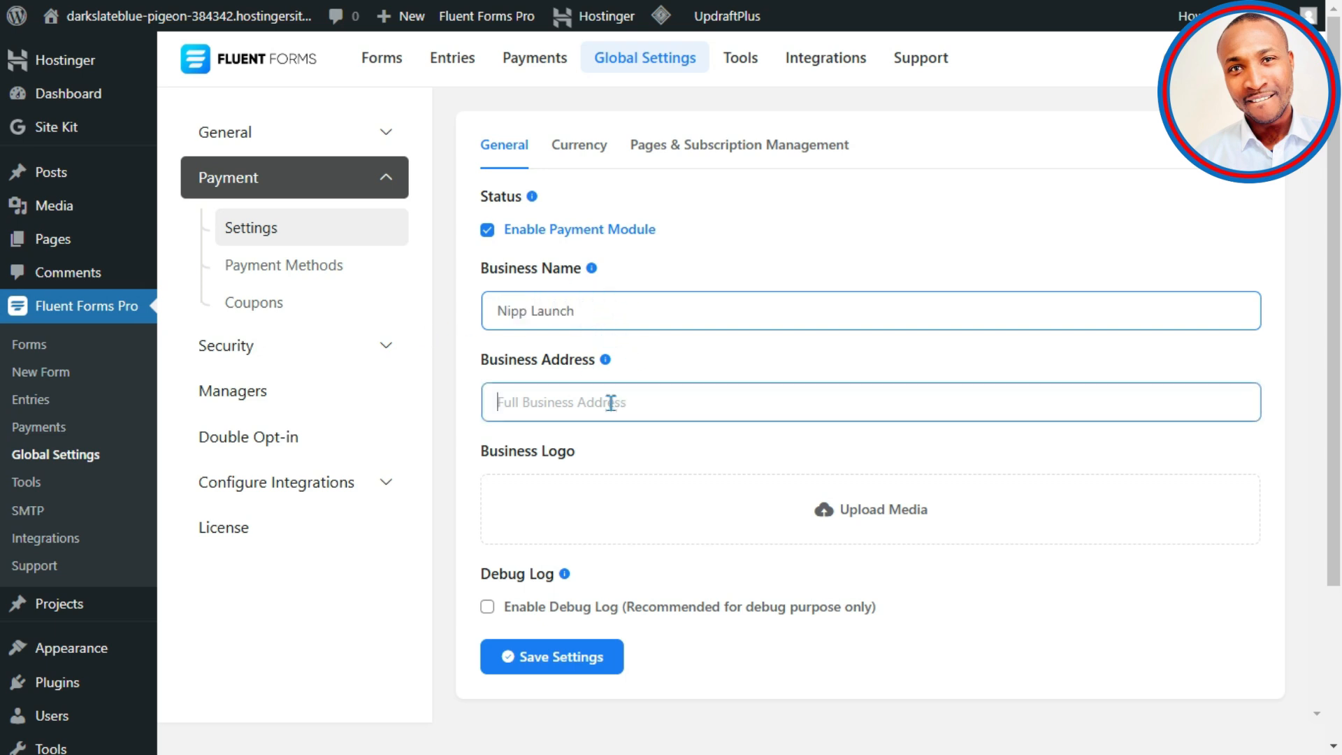
{"action": "key", "text": "ctrl+v"}
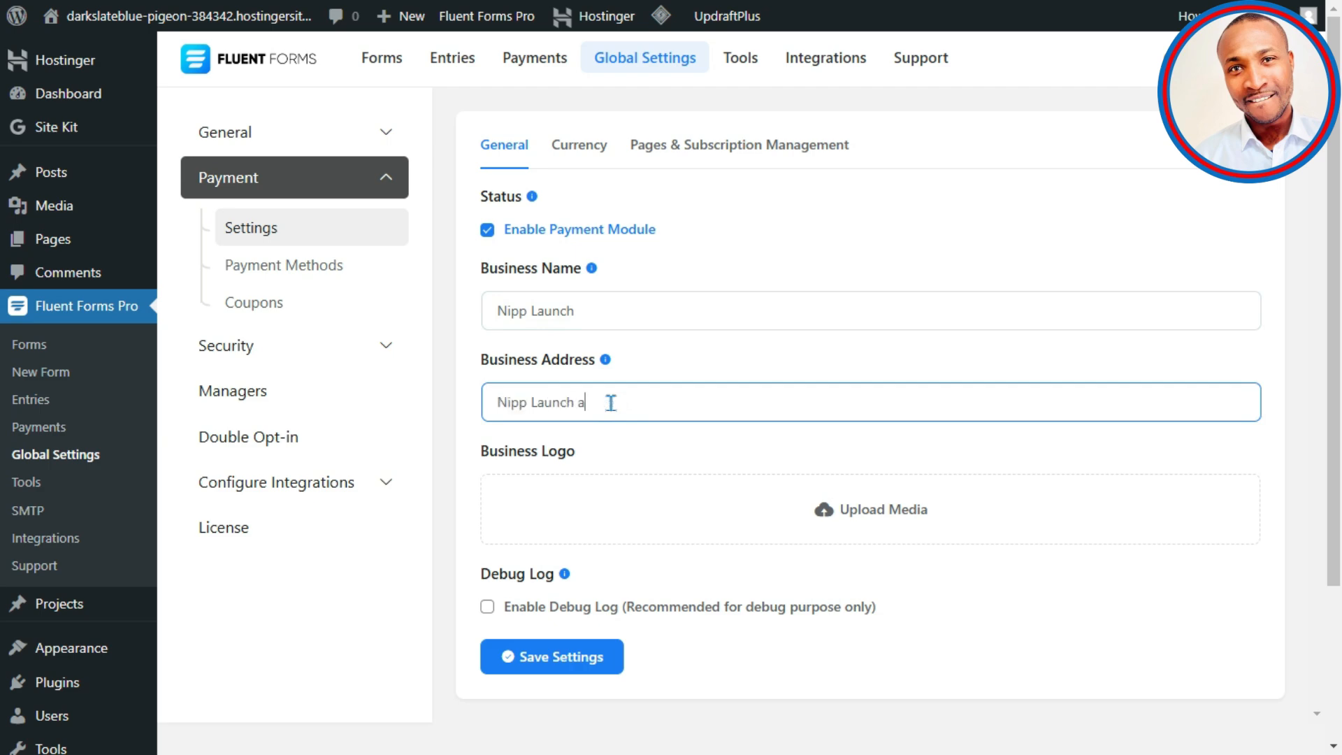
{"action": "scroll", "coordinate": [959, 333], "scroll_direction": "down", "scroll_amount": 3}
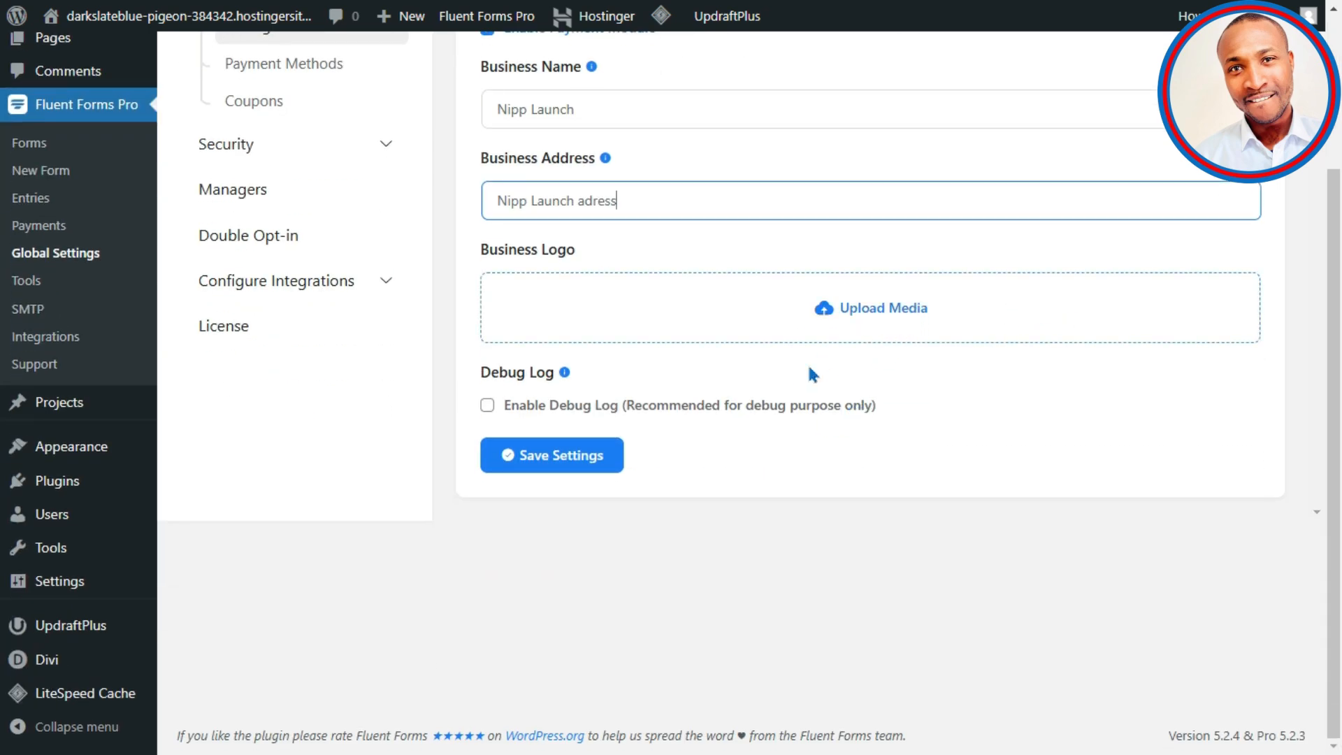
{"action": "scroll", "coordinate": [621, 408], "scroll_direction": "up", "scroll_amount": 3}
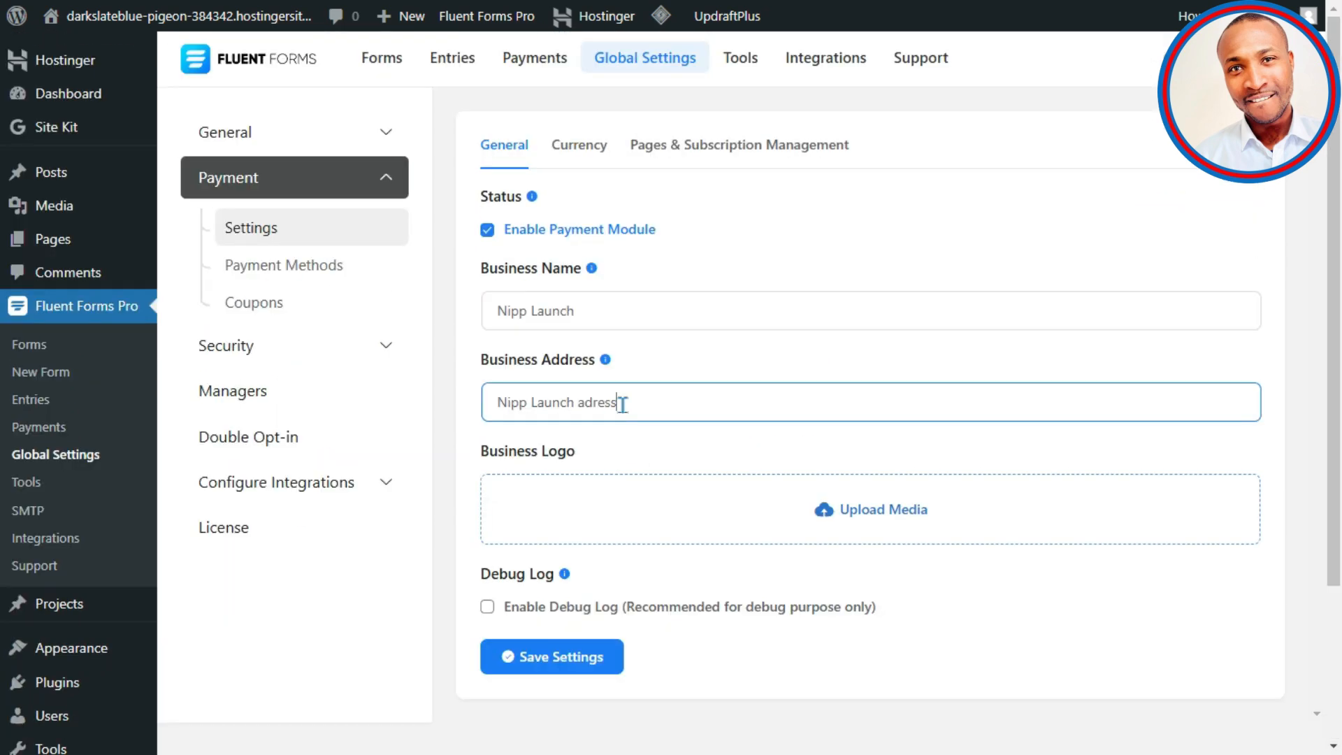
{"action": "left_click", "coordinate": [551, 657]}
{"action": "left_click", "coordinate": [579, 144]}
Step: Keep United States Dollar, place the sign on the left ($100), keep decimals shown, and save
{"action": "left_click", "coordinate": [681, 241]}
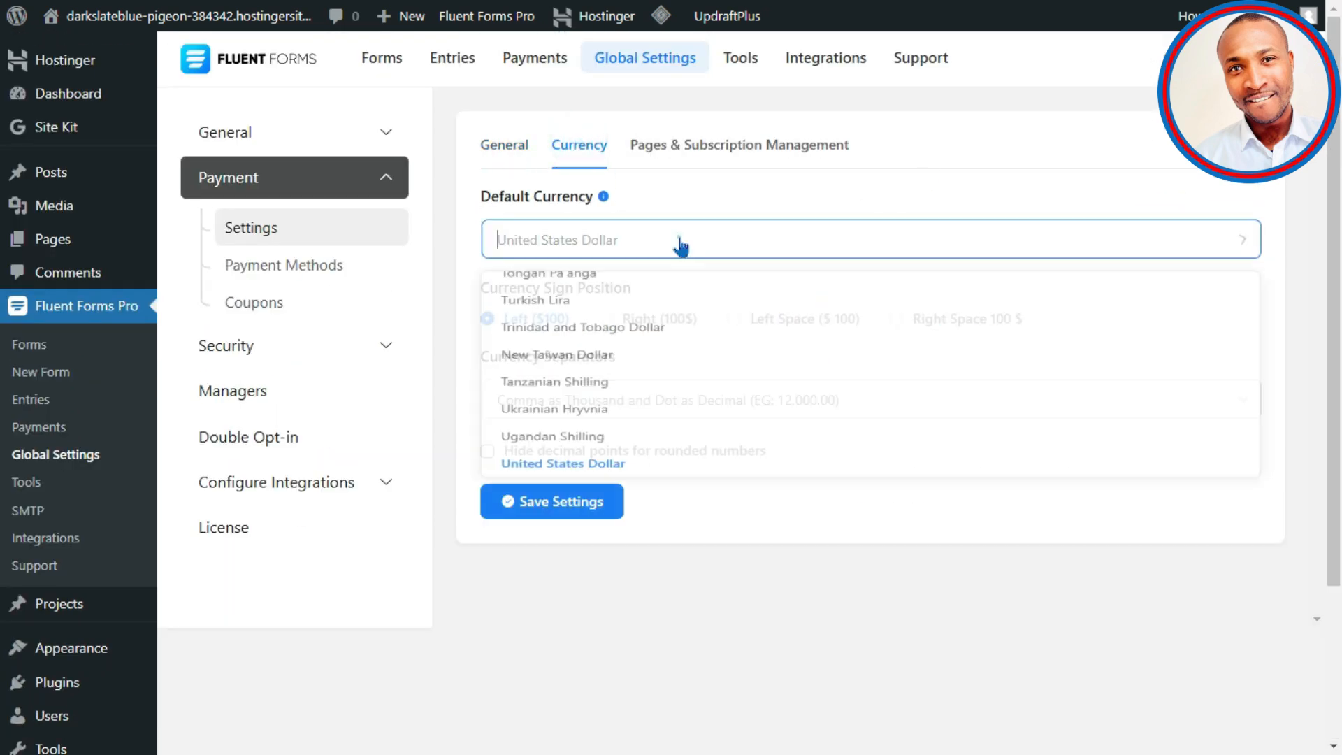
{"action": "scroll", "coordinate": [627, 405], "scroll_direction": "up", "scroll_amount": 3}
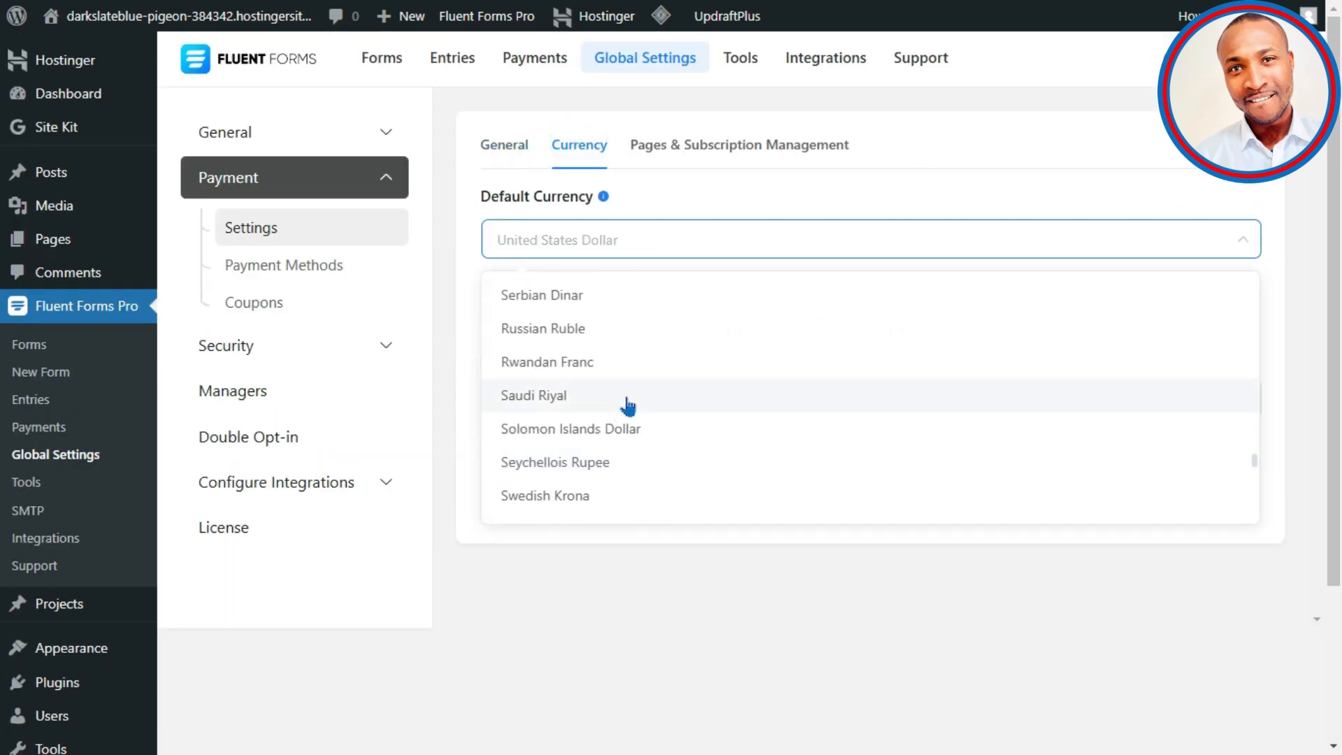
{"action": "scroll", "coordinate": [627, 406], "scroll_direction": "up", "scroll_amount": 20}
{"action": "left_click", "coordinate": [557, 241]}
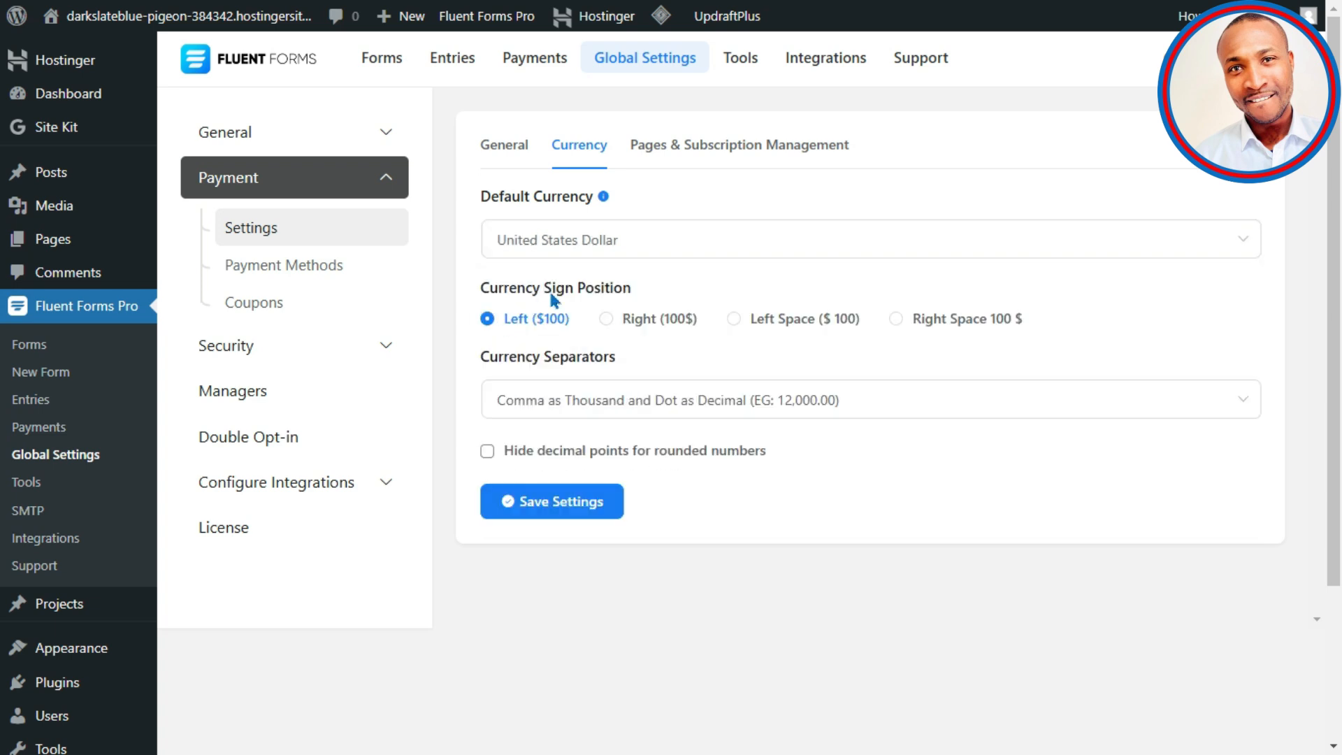
{"action": "left_click", "coordinate": [605, 319]}
{"action": "left_click", "coordinate": [733, 319]}
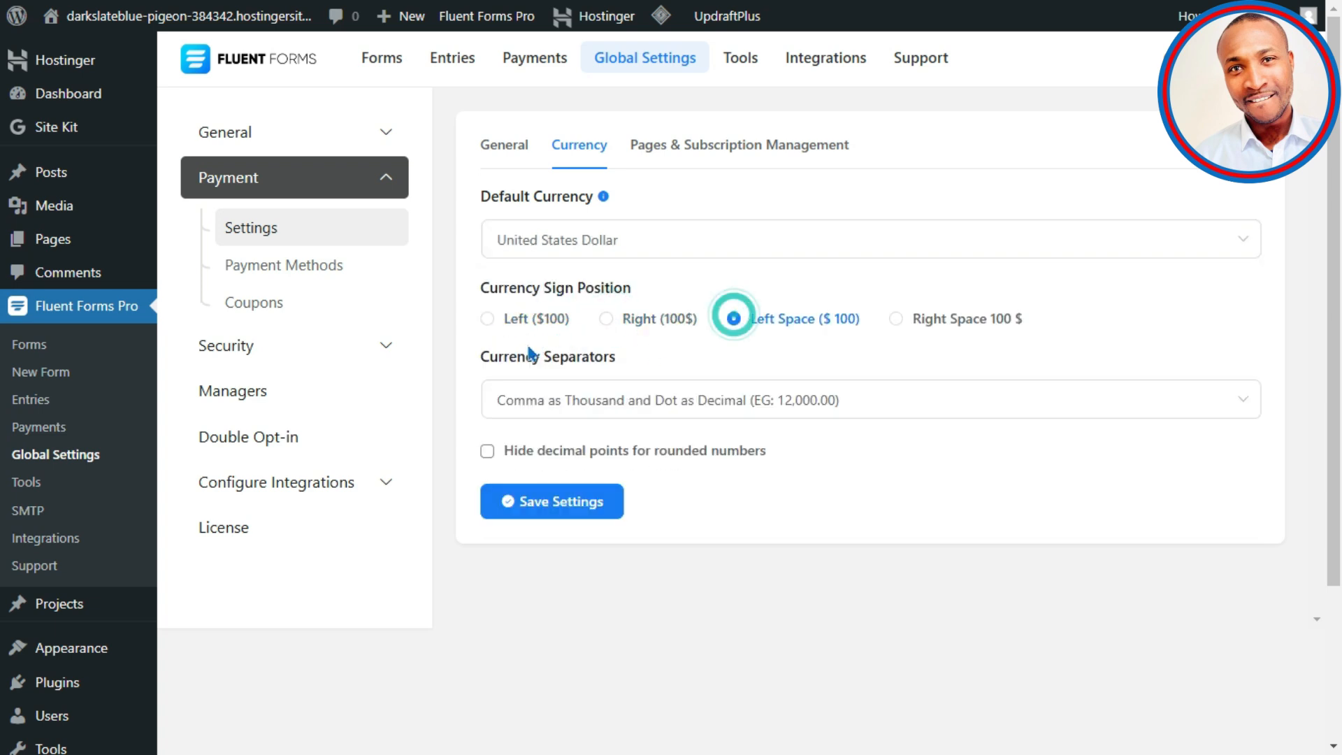
{"action": "left_click", "coordinate": [487, 319]}
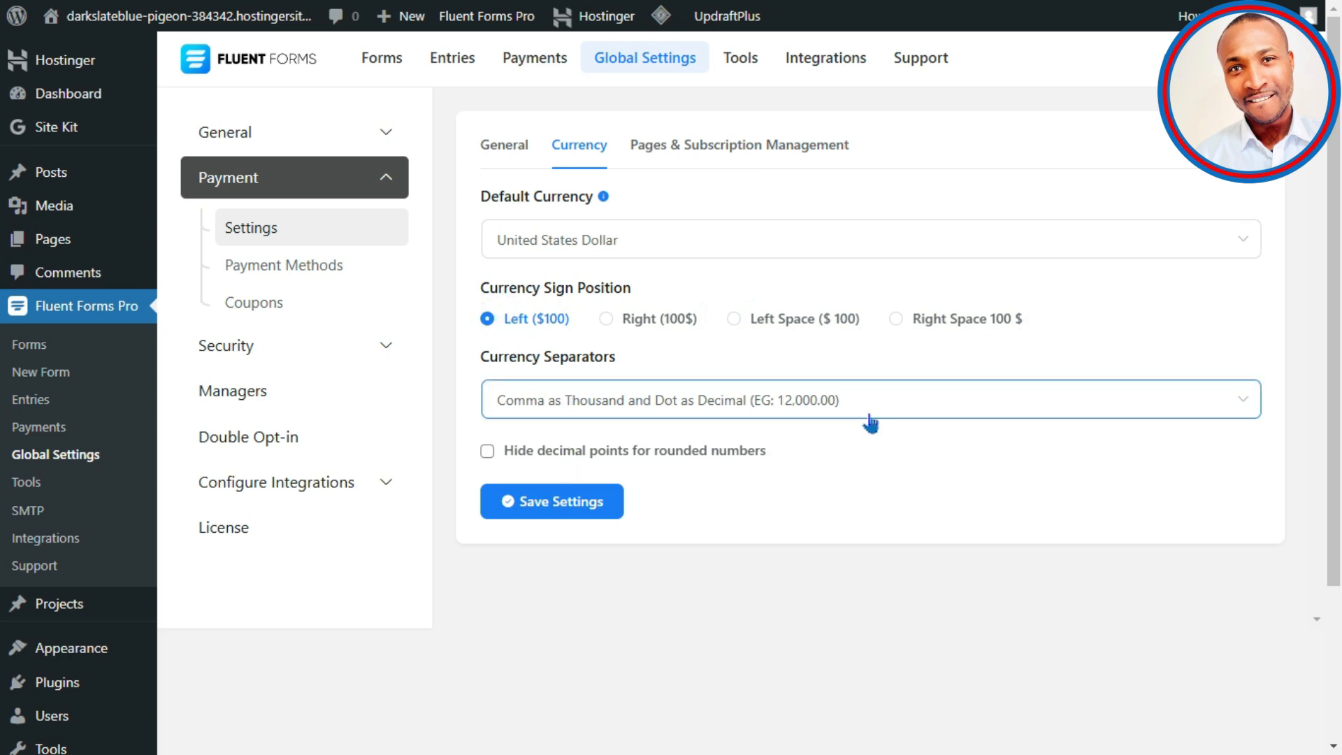
{"action": "left_click", "coordinate": [488, 453]}
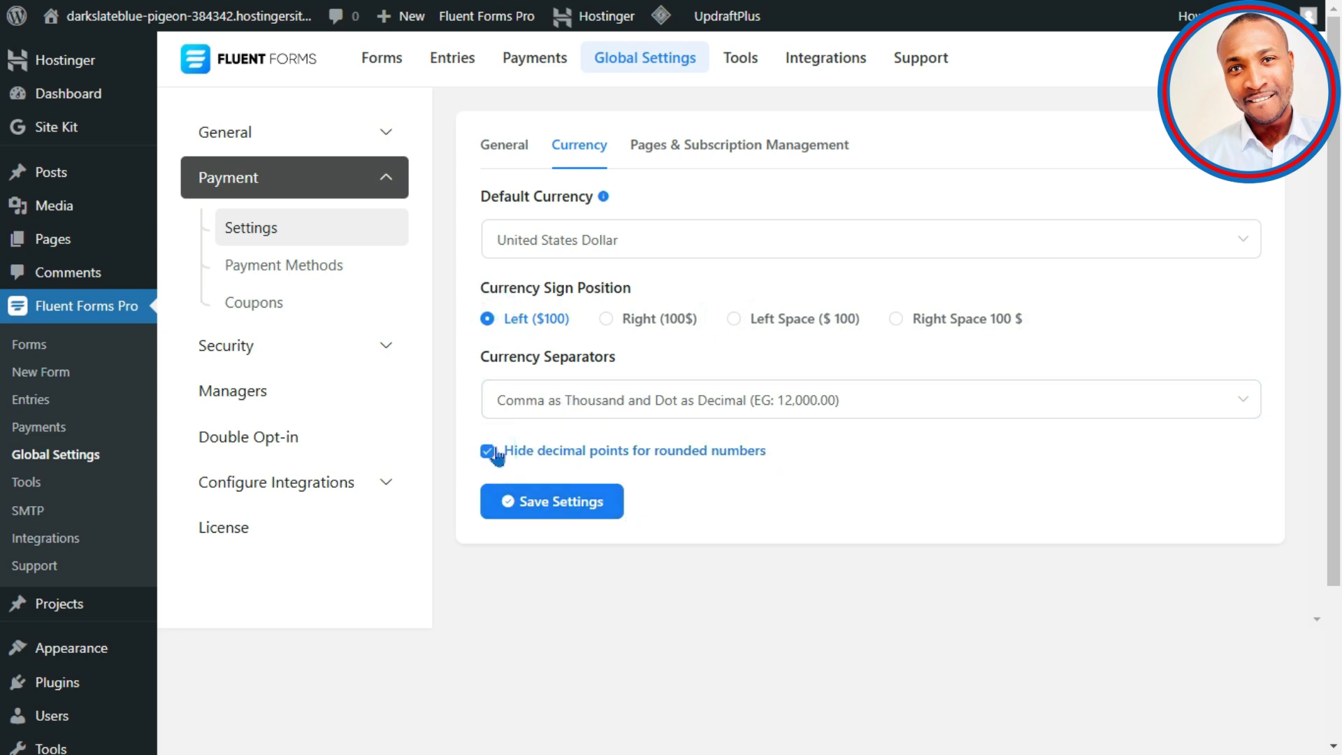
{"action": "left_click", "coordinate": [498, 454]}
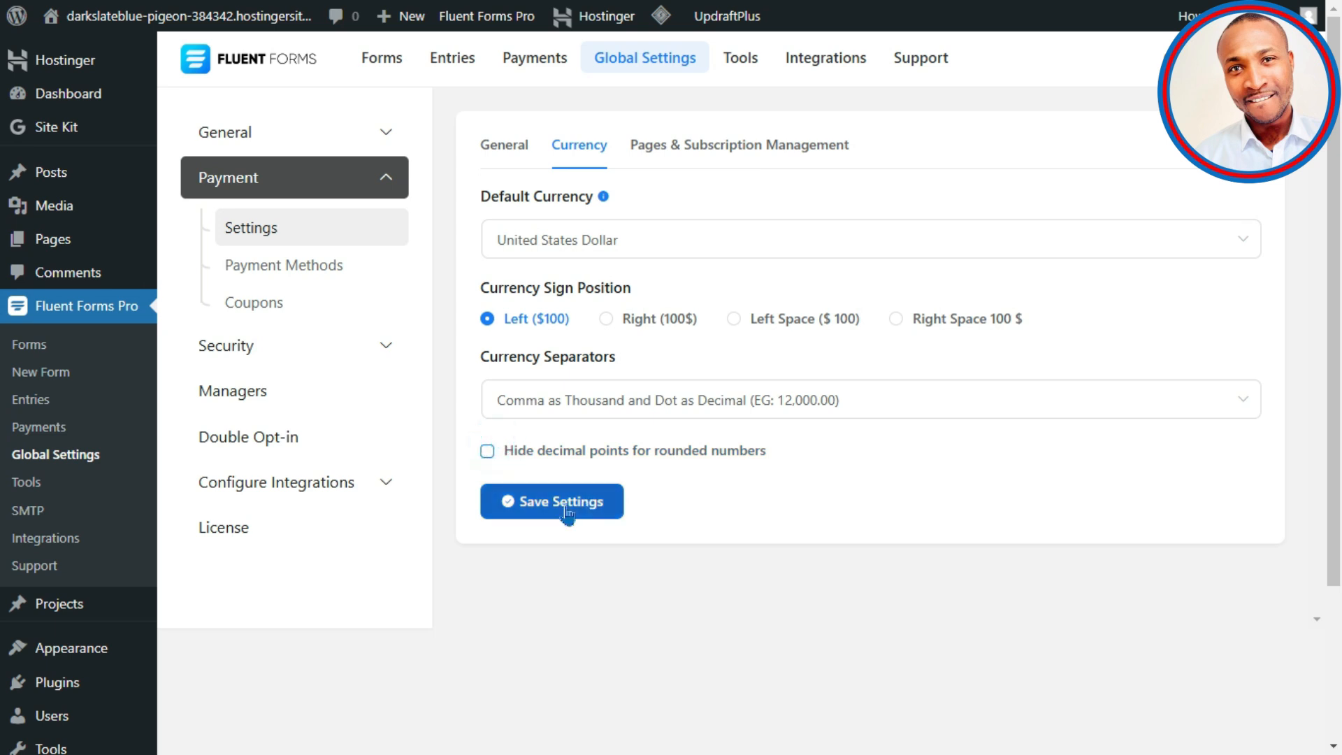
{"action": "left_click", "coordinate": [569, 503]}
Step: Set Home (701) as the Payment Management Page
{"action": "left_click", "coordinate": [737, 150]}
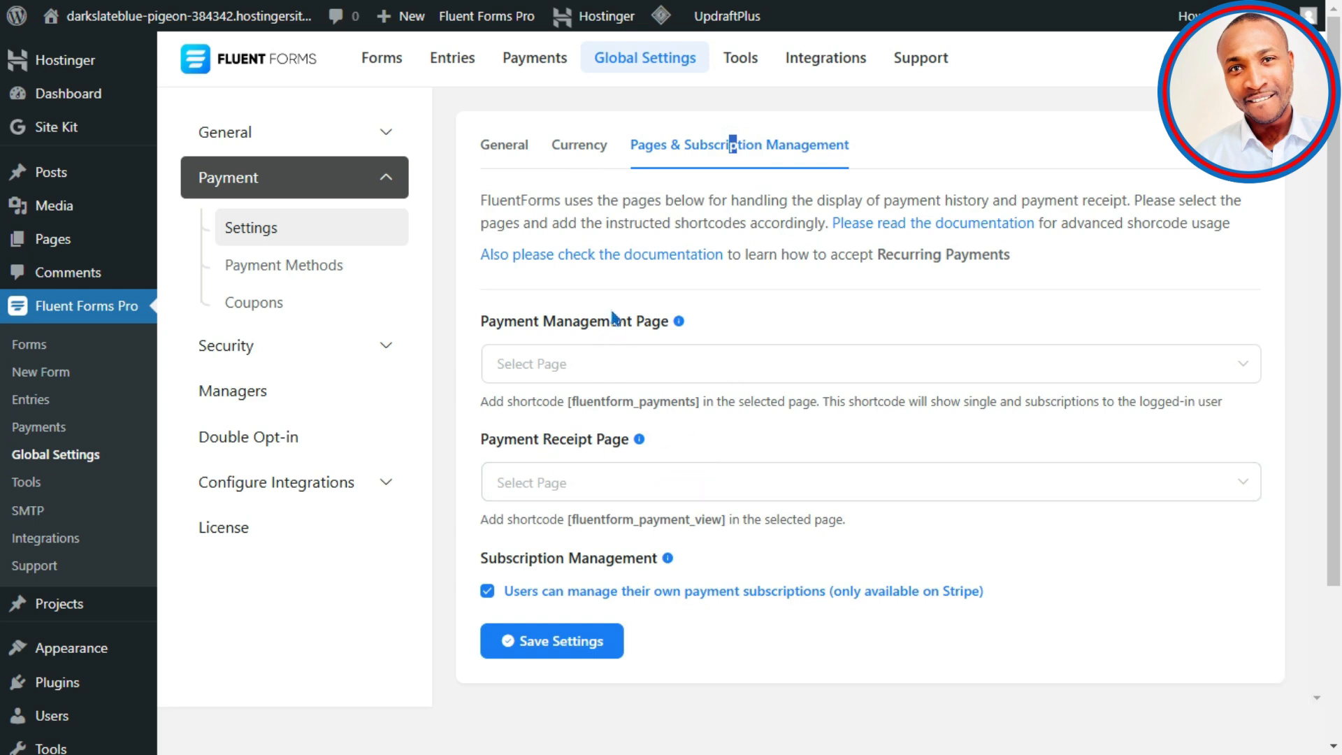
{"action": "left_click", "coordinate": [628, 367]}
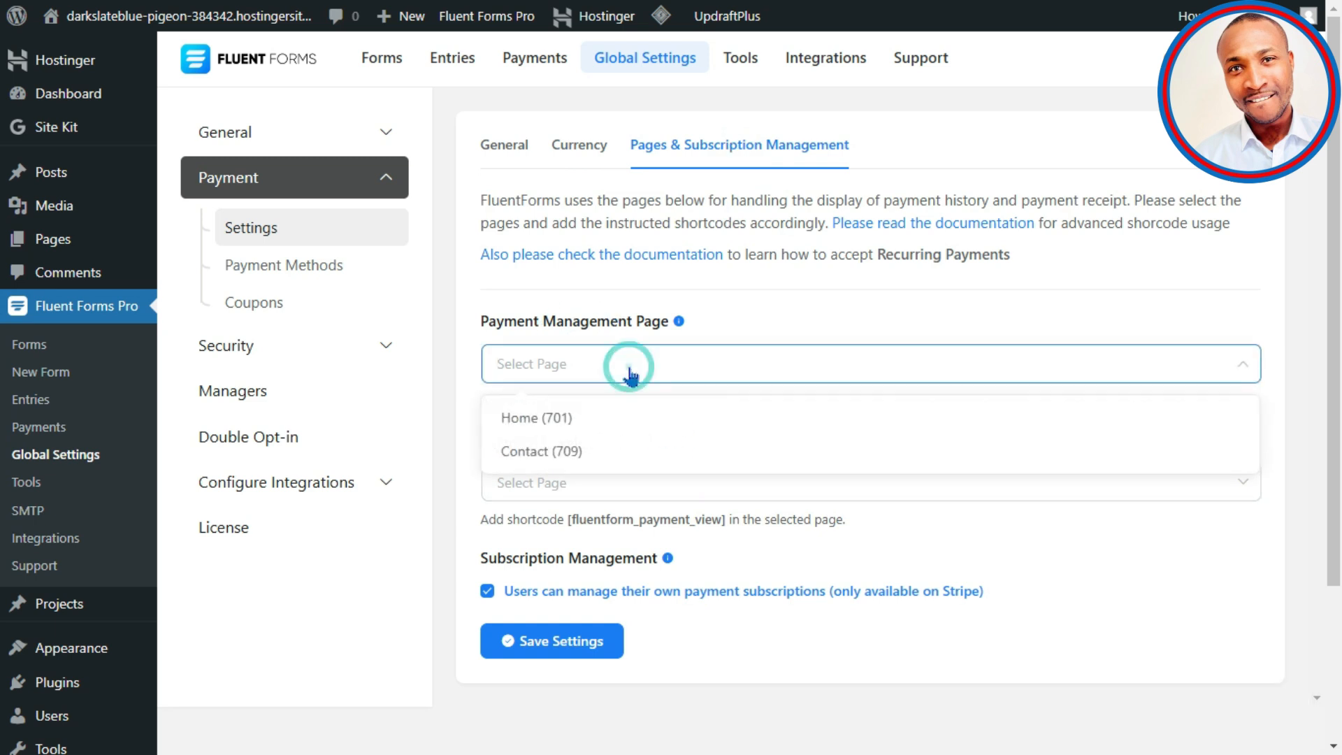
{"action": "left_click", "coordinate": [576, 428]}
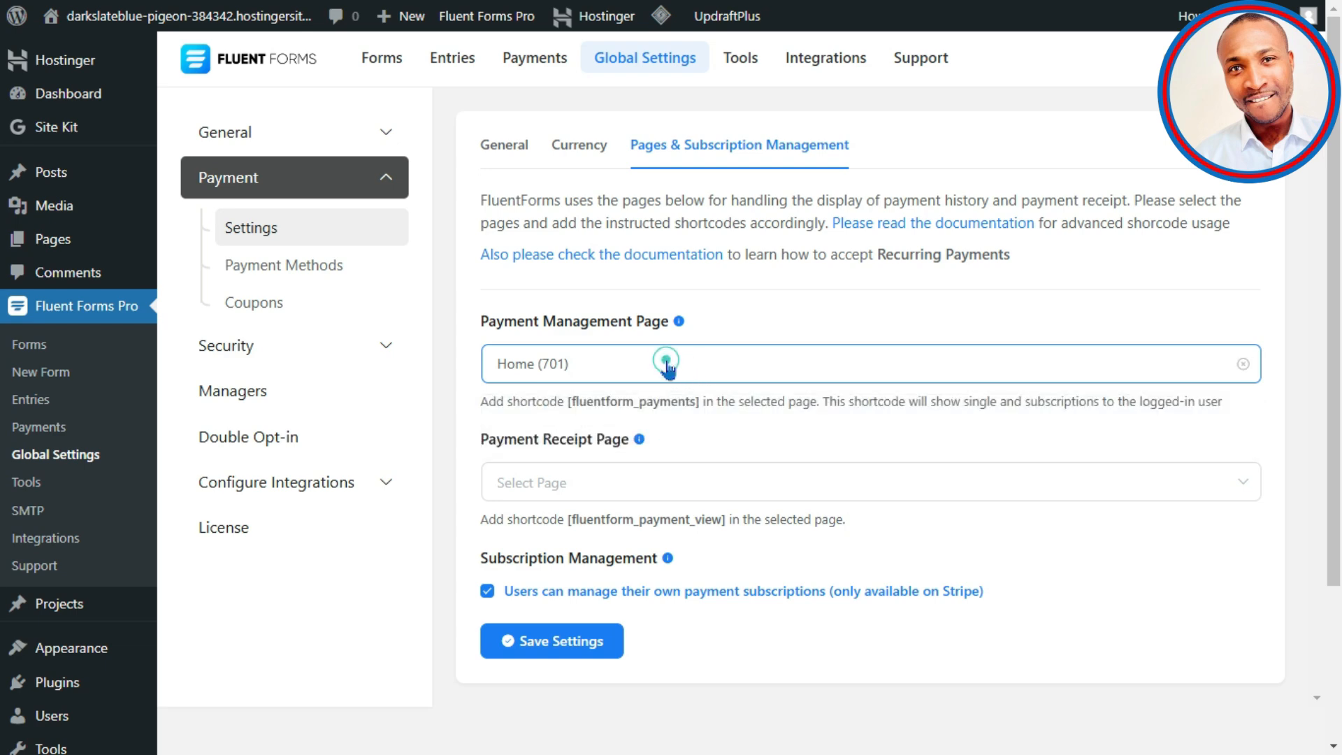
Step: Set Contact (709) as the Payment Receipt Page and save the page settings
{"action": "left_click", "coordinate": [658, 482]}
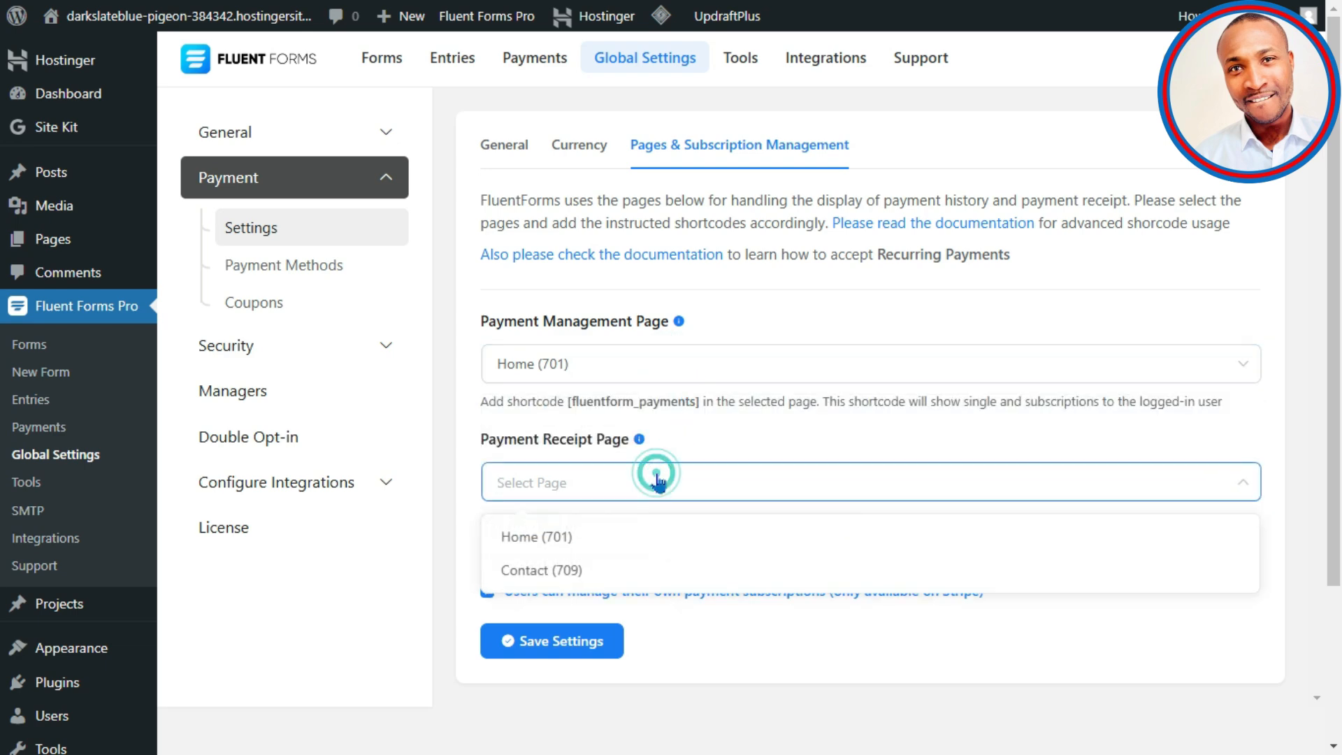
{"action": "left_click", "coordinate": [565, 559]}
{"action": "left_click", "coordinate": [614, 483]}
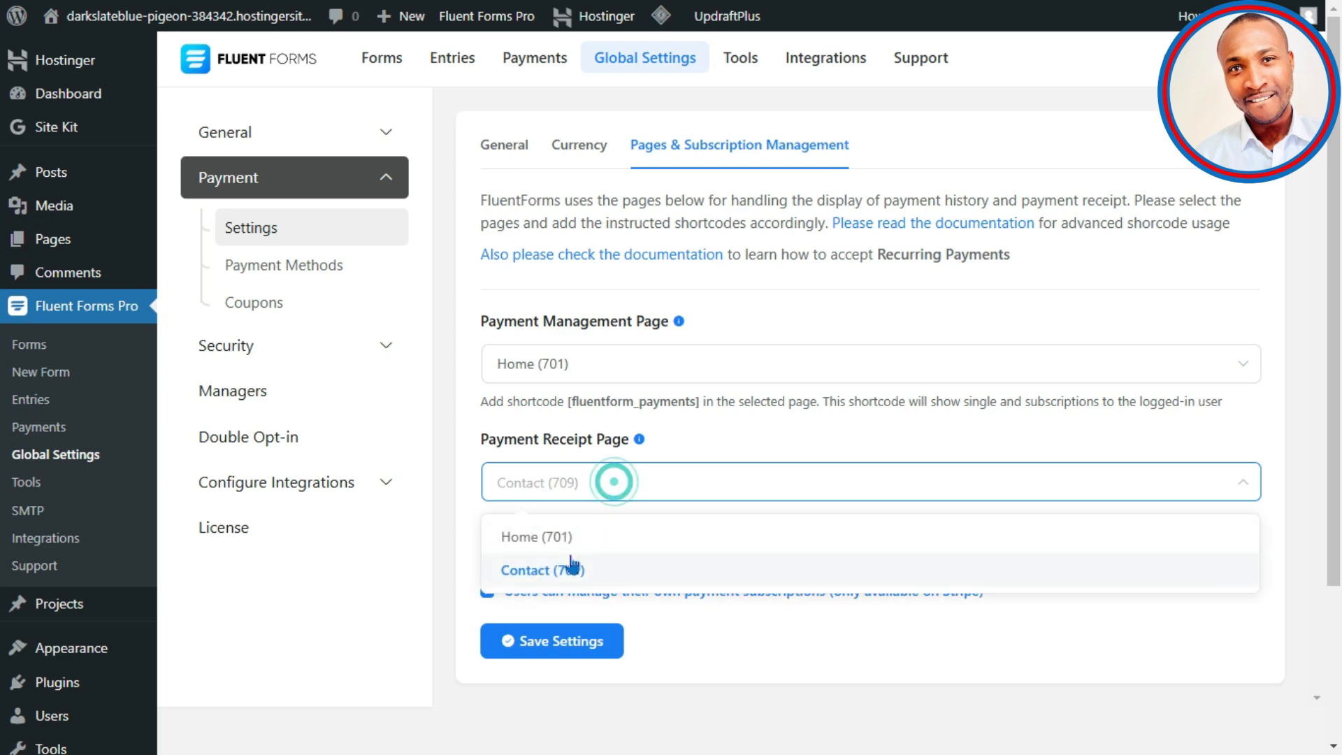
{"action": "left_click", "coordinate": [575, 564]}
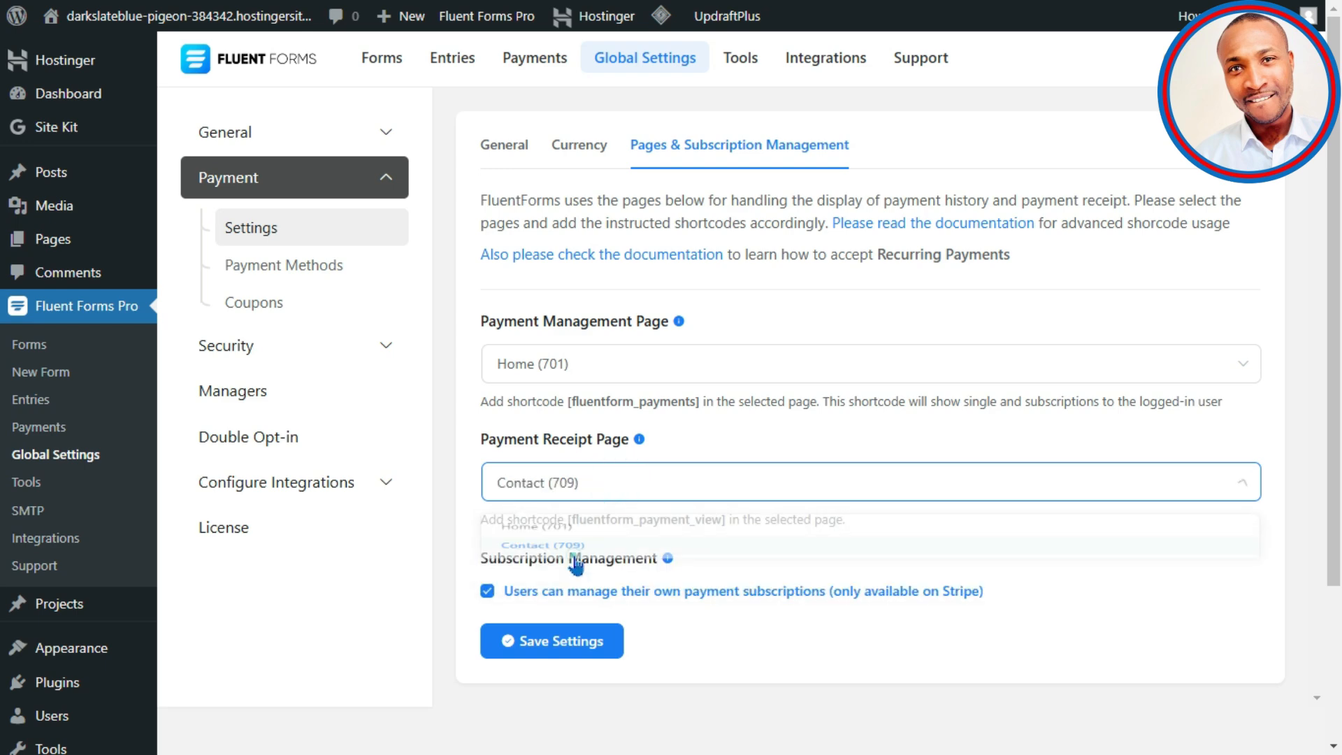
{"action": "double_click", "coordinate": [720, 521]}
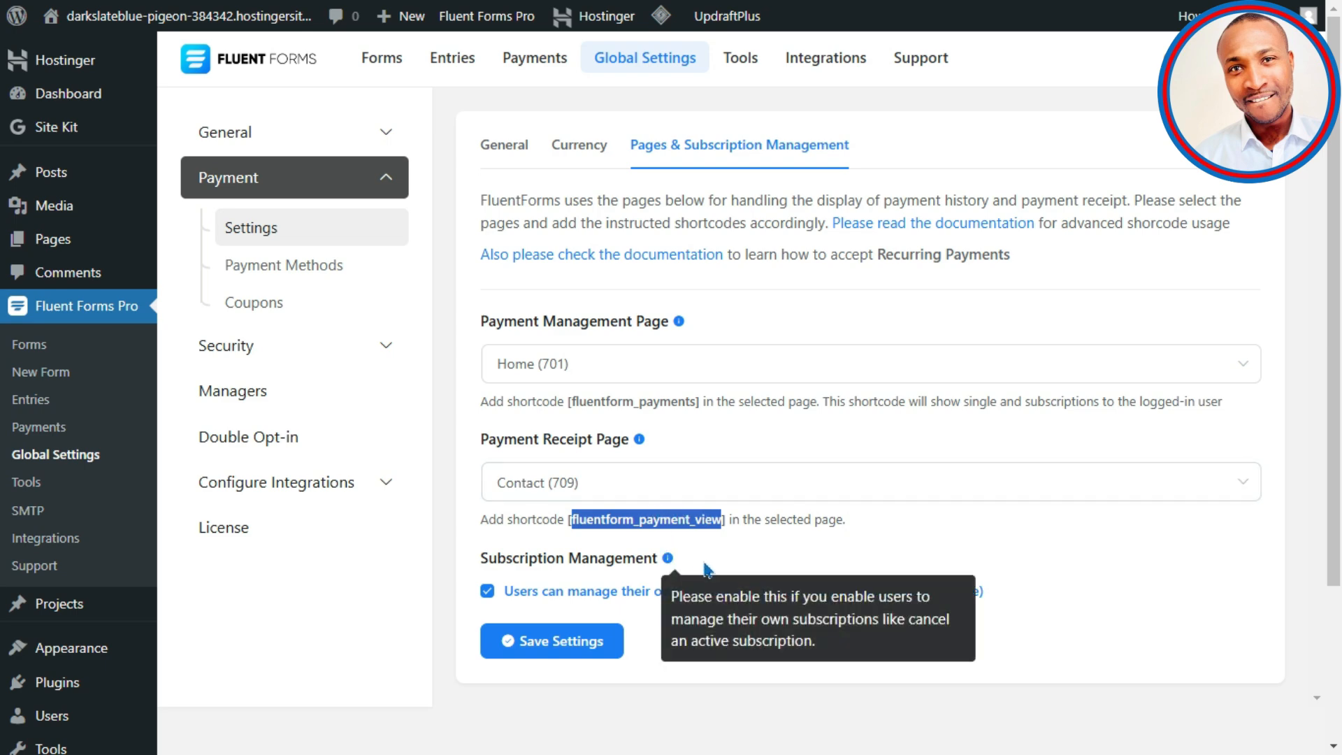
{"action": "left_click", "coordinate": [745, 498]}
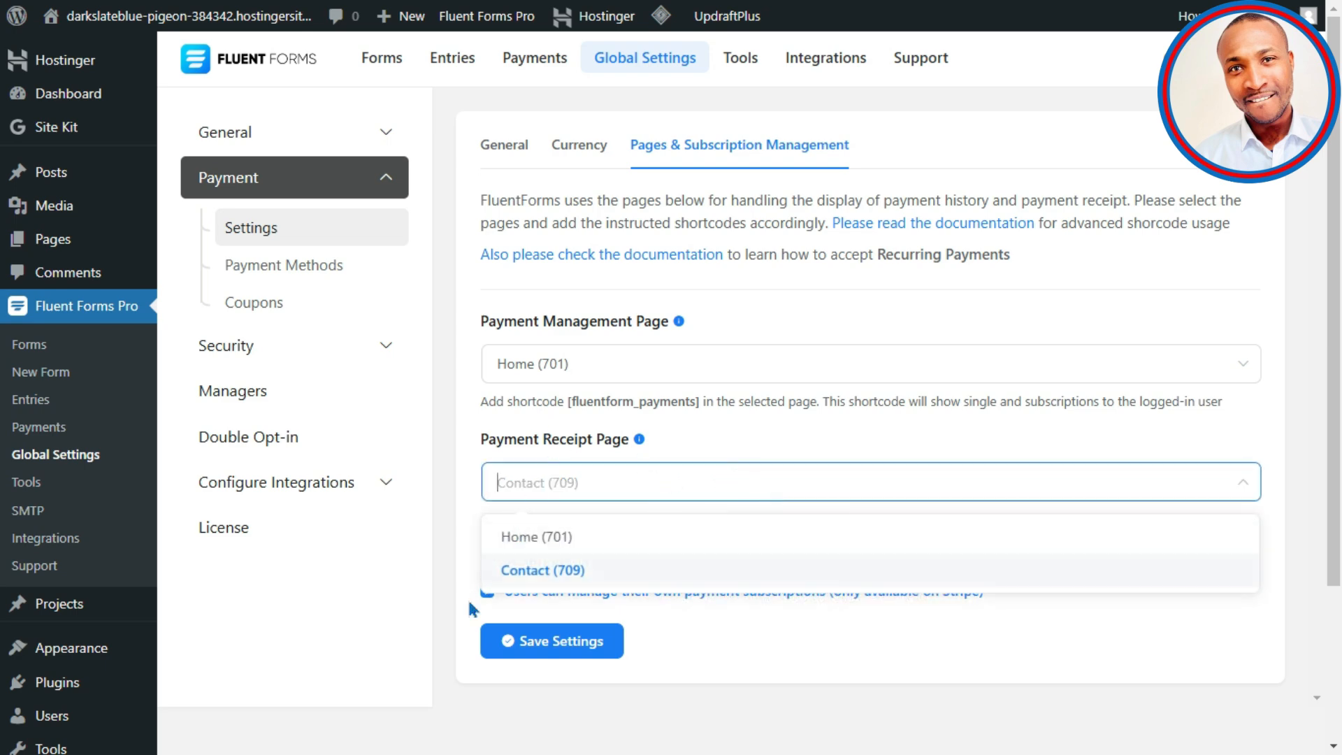
{"action": "left_click", "coordinate": [563, 570]}
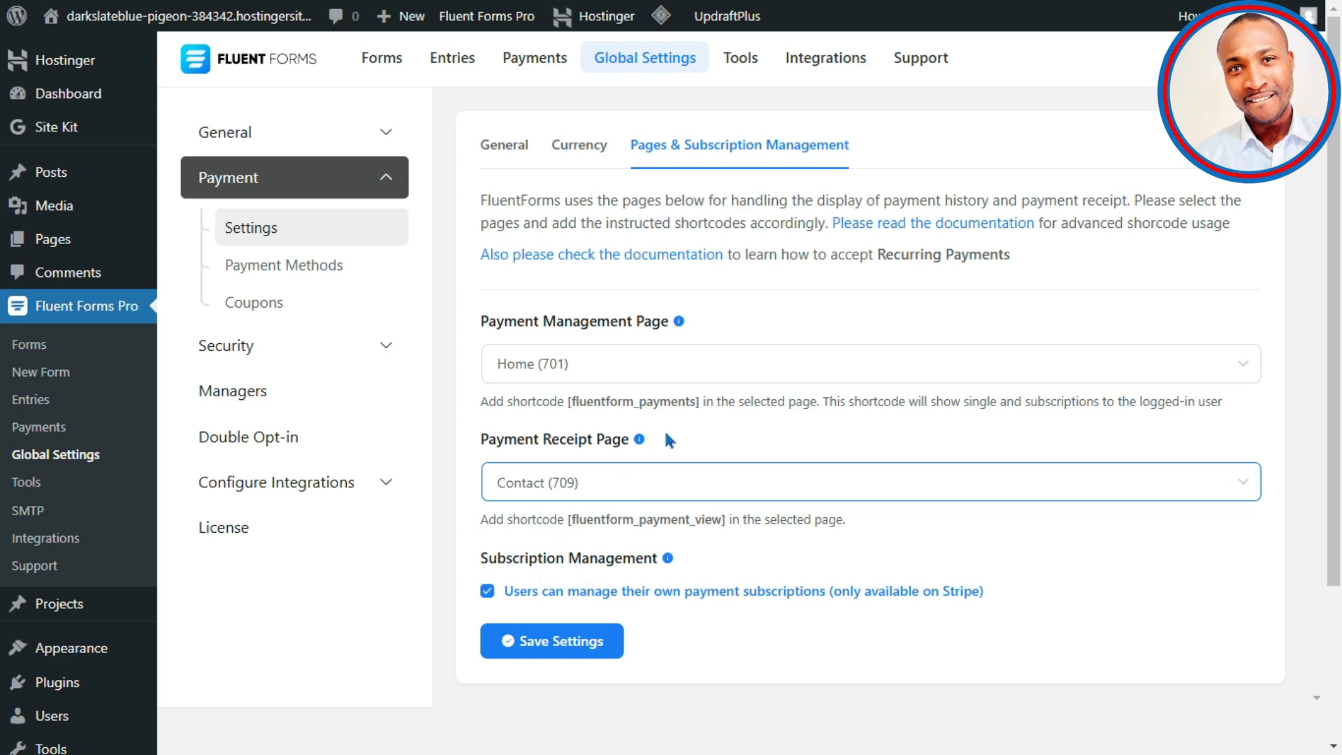
{"action": "left_click", "coordinate": [578, 646]}
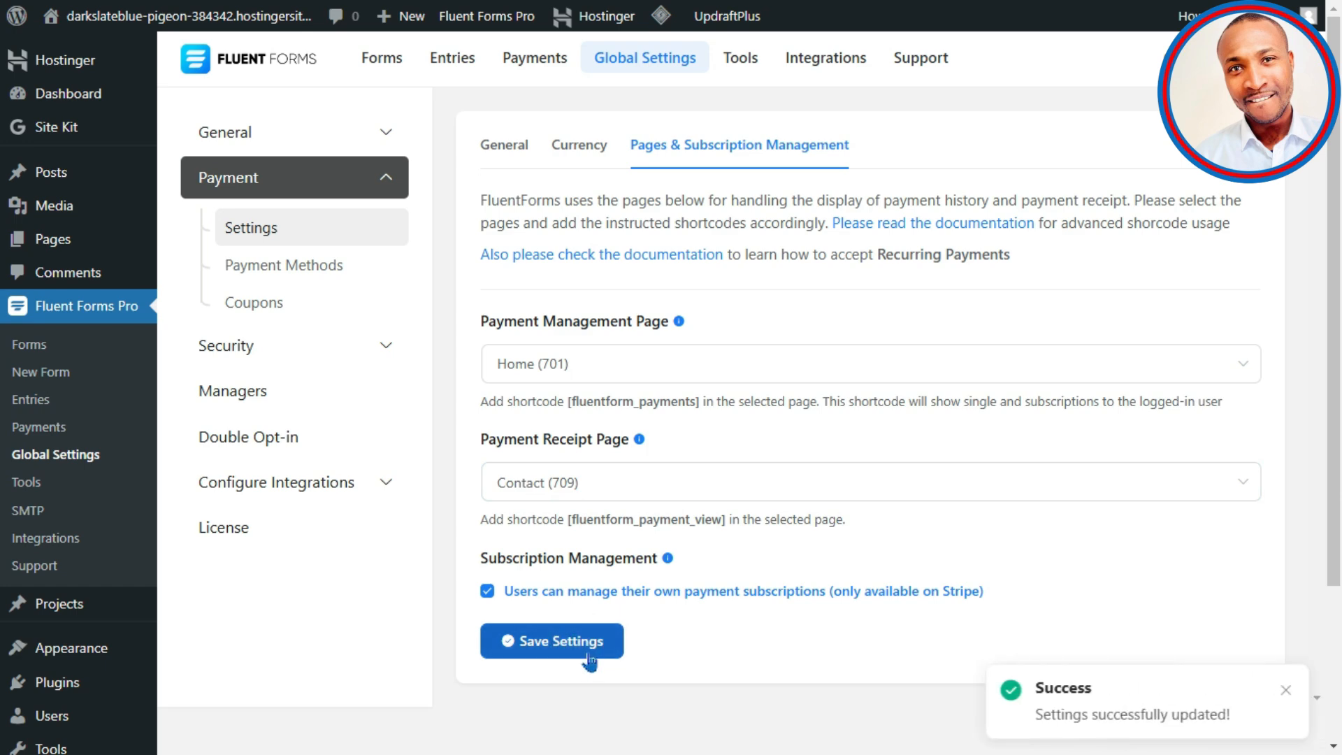
{"action": "scroll", "coordinate": [616, 334], "scroll_direction": "down", "scroll_amount": 2}
{"action": "scroll", "coordinate": [590, 351], "scroll_direction": "up", "scroll_amount": 2}
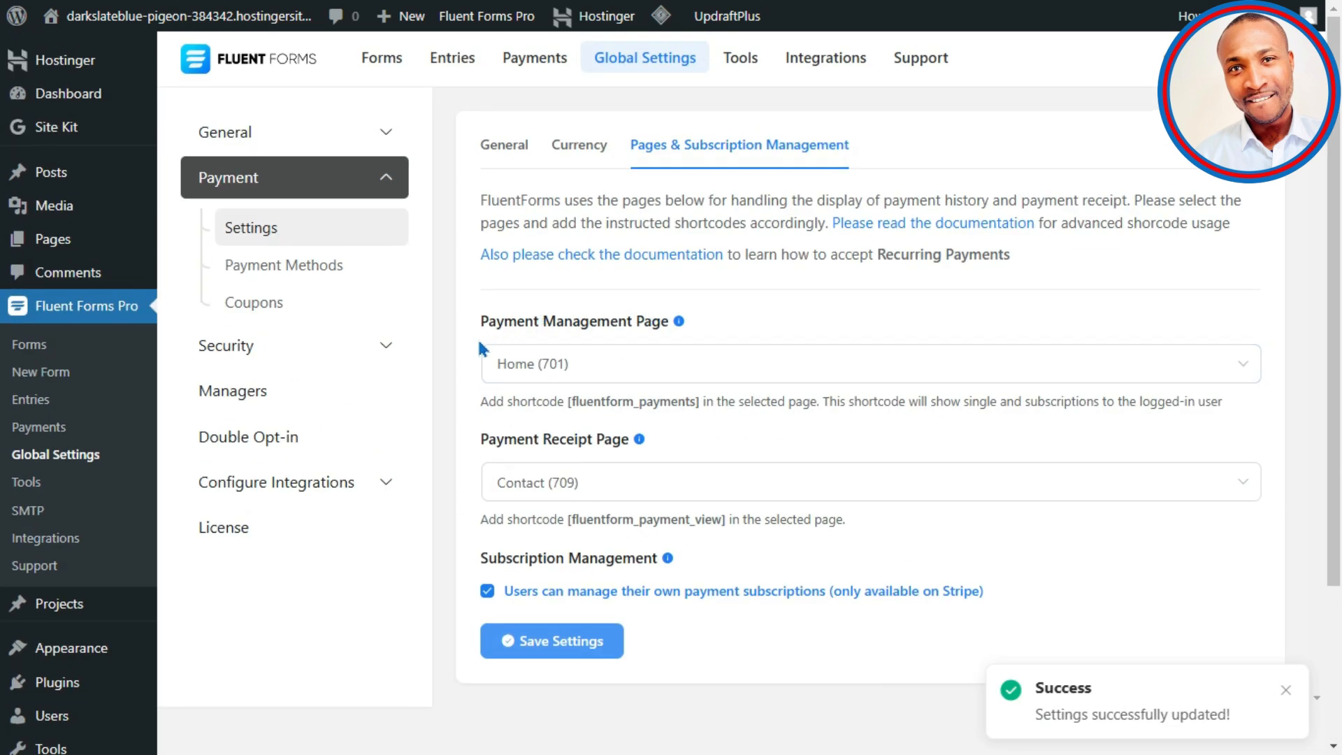
Step: Look over the Security reCAPTCHA settings, then view the empty Managers settings page
{"action": "left_click", "coordinate": [294, 355]}
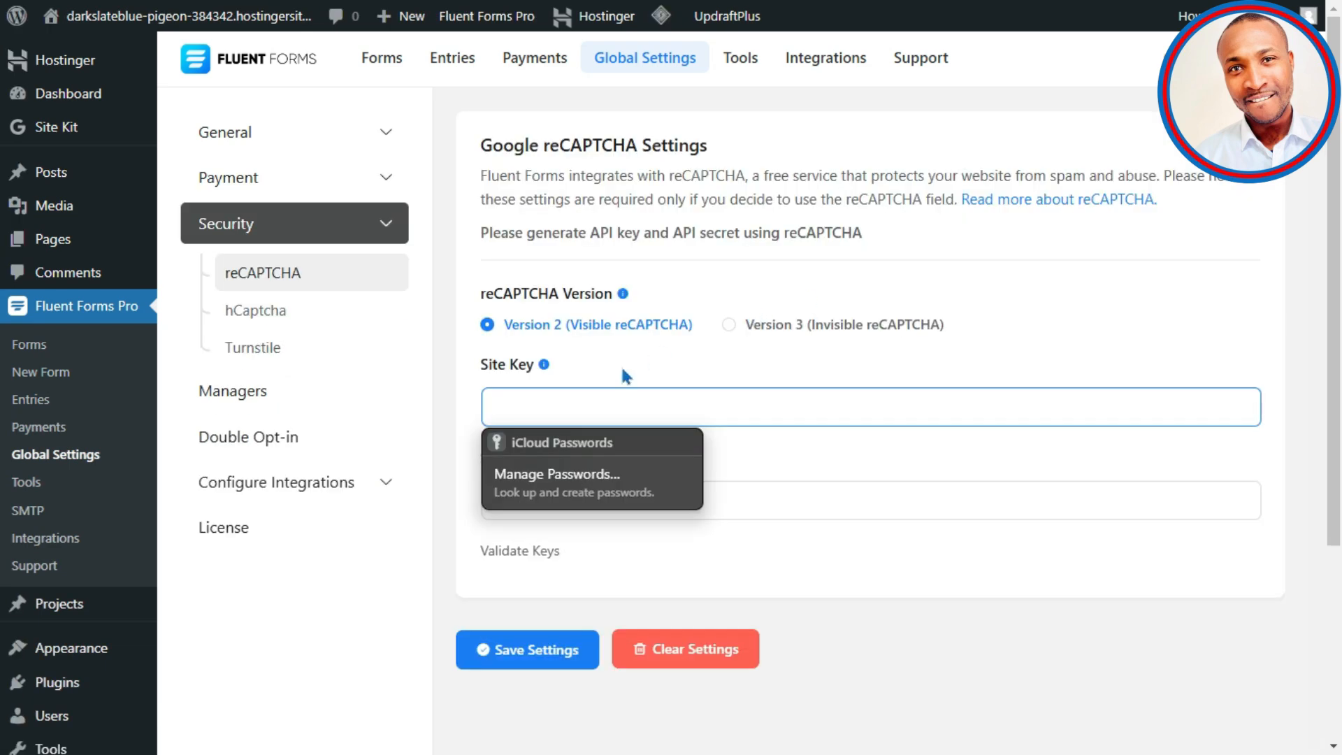
{"action": "left_click", "coordinate": [447, 495]}
{"action": "left_click", "coordinate": [536, 508]}
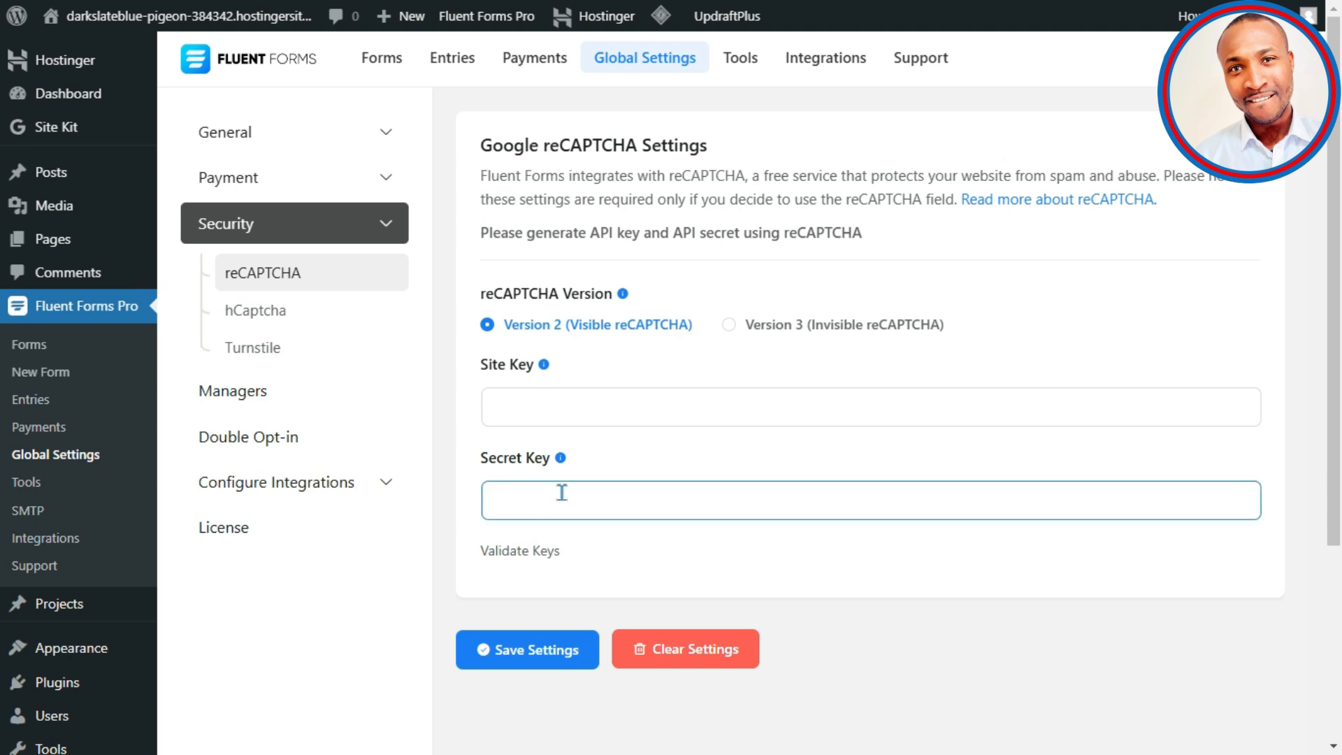
{"action": "left_click", "coordinate": [259, 392]}
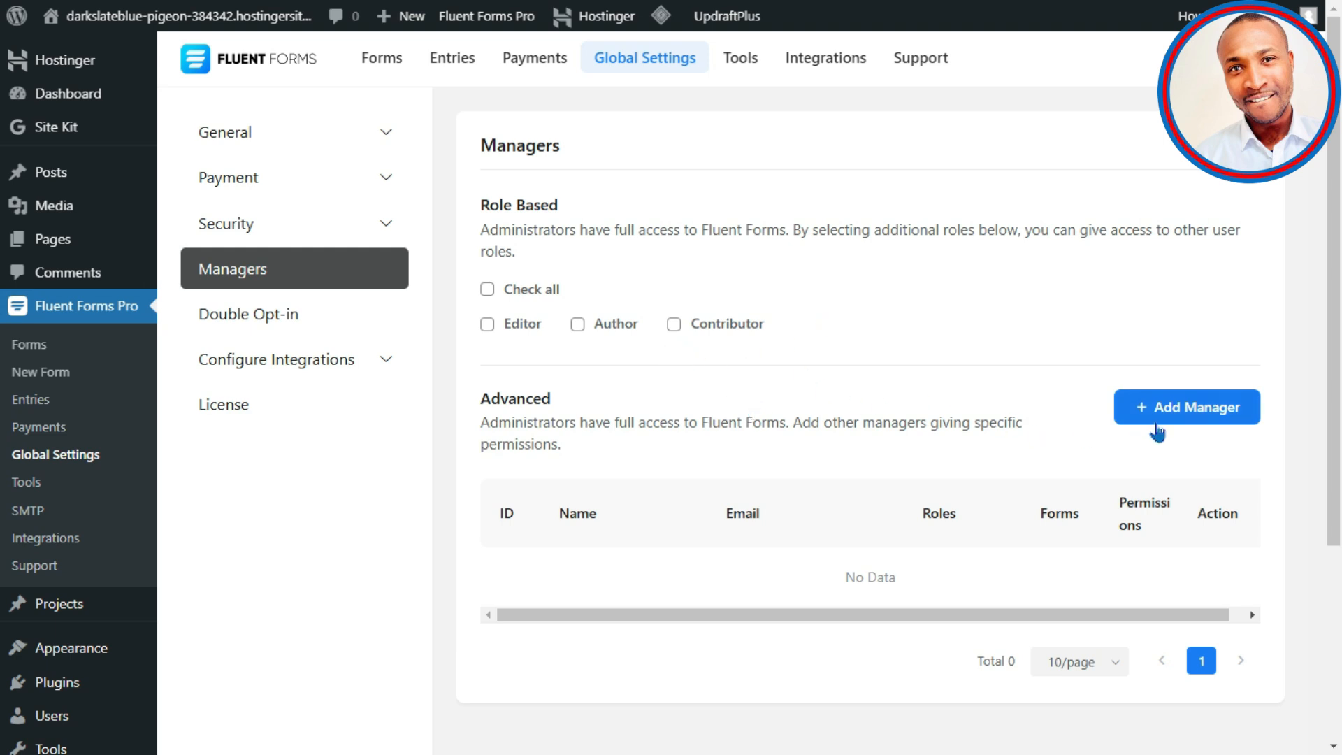
Step: Start adding a manager, cancel it, and bring up the Global Double Optin settings
{"action": "left_click", "coordinate": [1223, 400]}
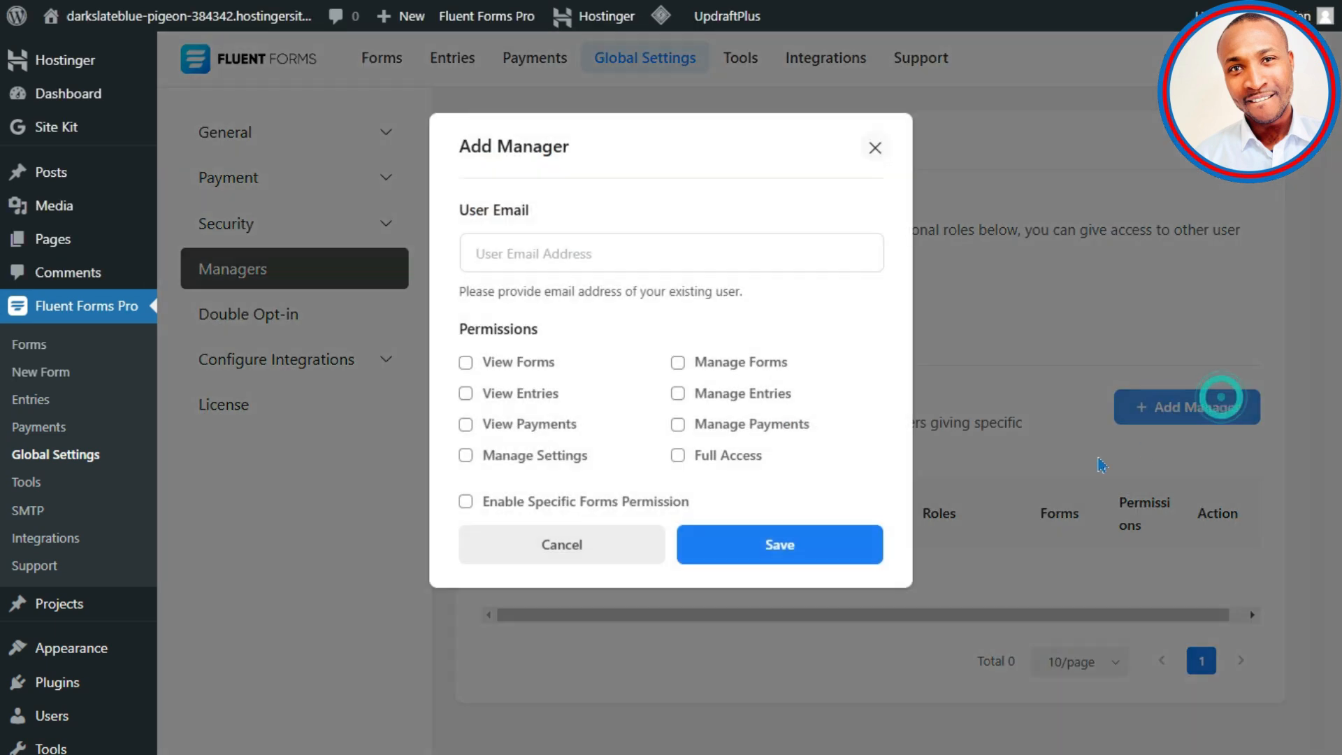
{"action": "left_click", "coordinate": [590, 257]}
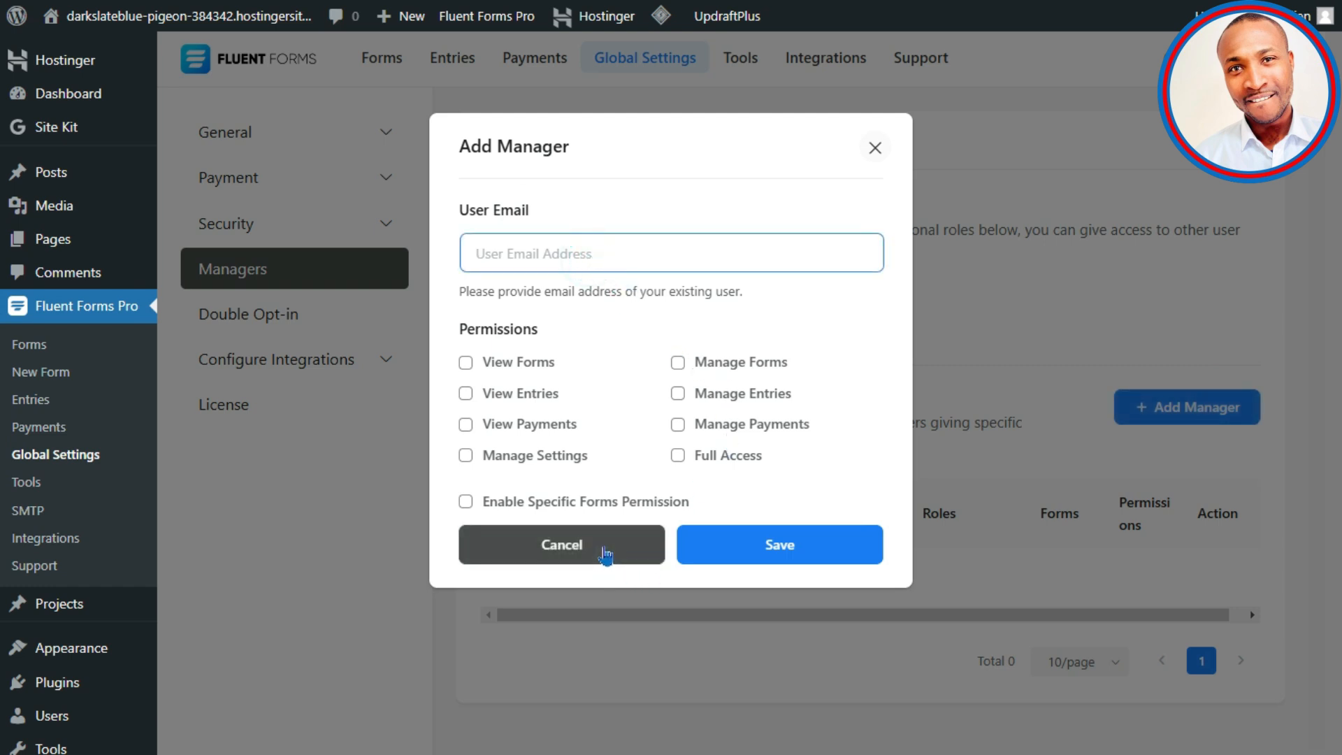
{"action": "left_click", "coordinate": [604, 552]}
{"action": "left_click", "coordinate": [286, 320]}
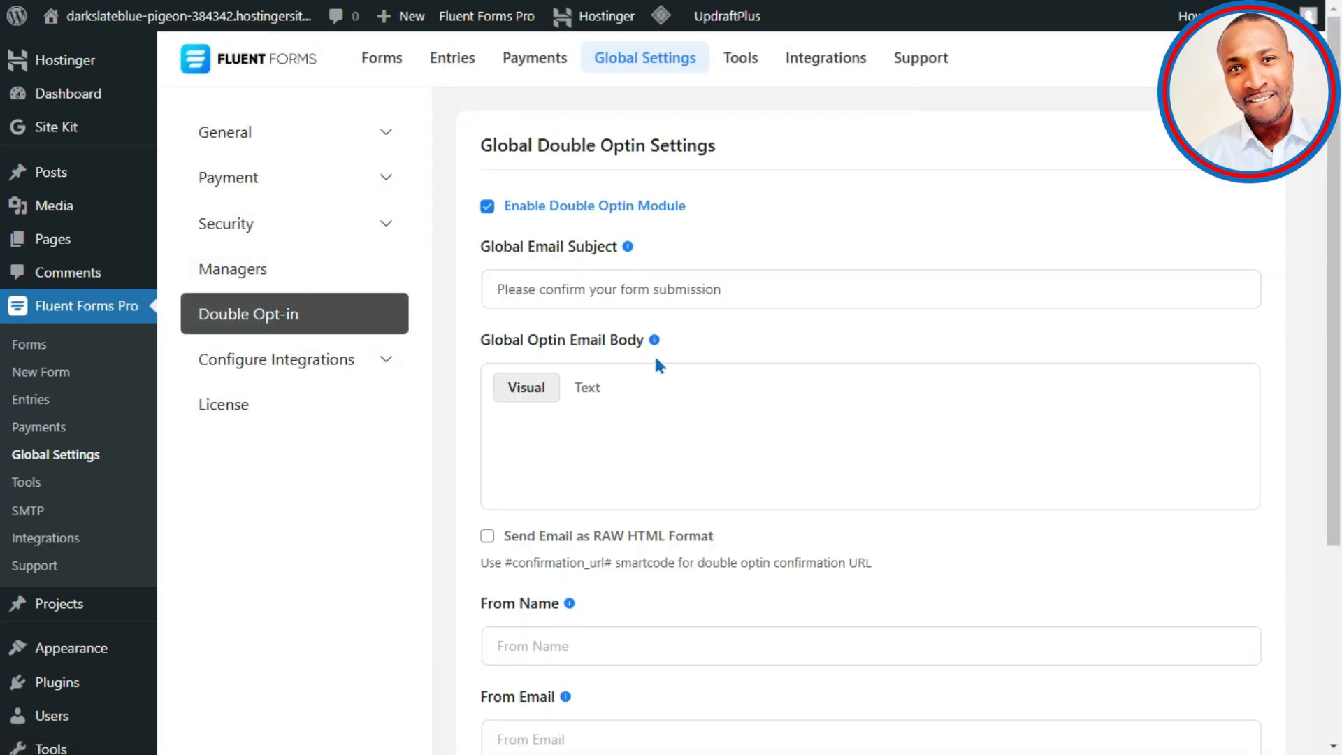
Step: Toggle the Double Optin module off and back on, leaving it enabled
{"action": "left_click", "coordinate": [487, 207]}
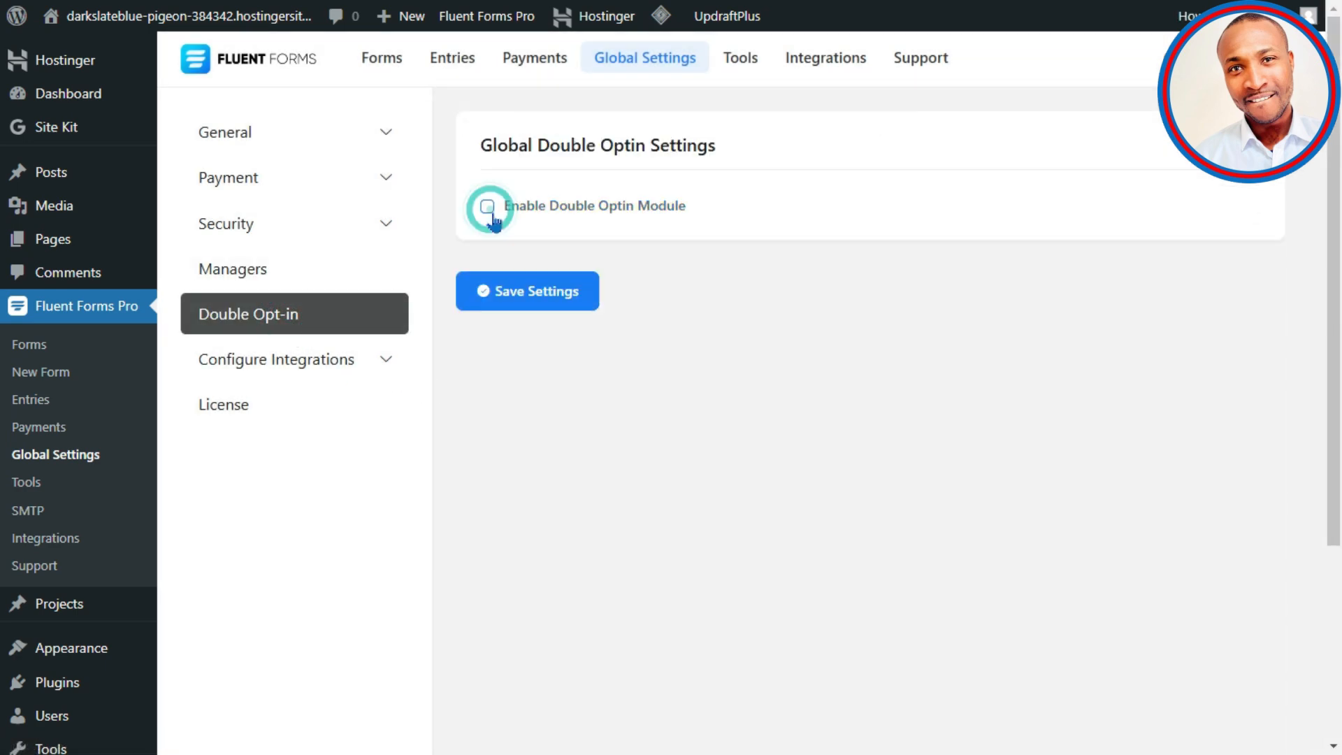
{"action": "left_click", "coordinate": [488, 207]}
{"action": "scroll", "coordinate": [708, 206], "scroll_direction": "down", "scroll_amount": 4}
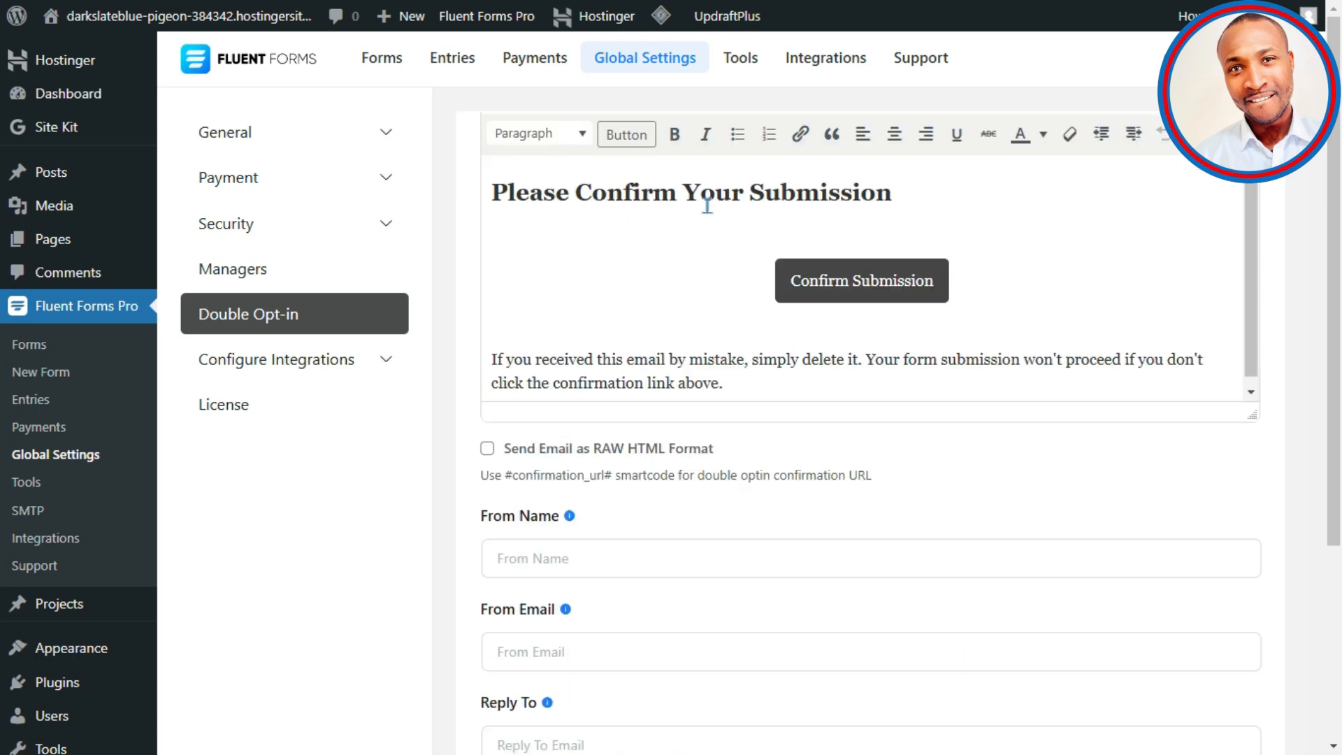
{"action": "left_click", "coordinate": [707, 206]}
{"action": "scroll", "coordinate": [593, 443], "scroll_direction": "down", "scroll_amount": 5}
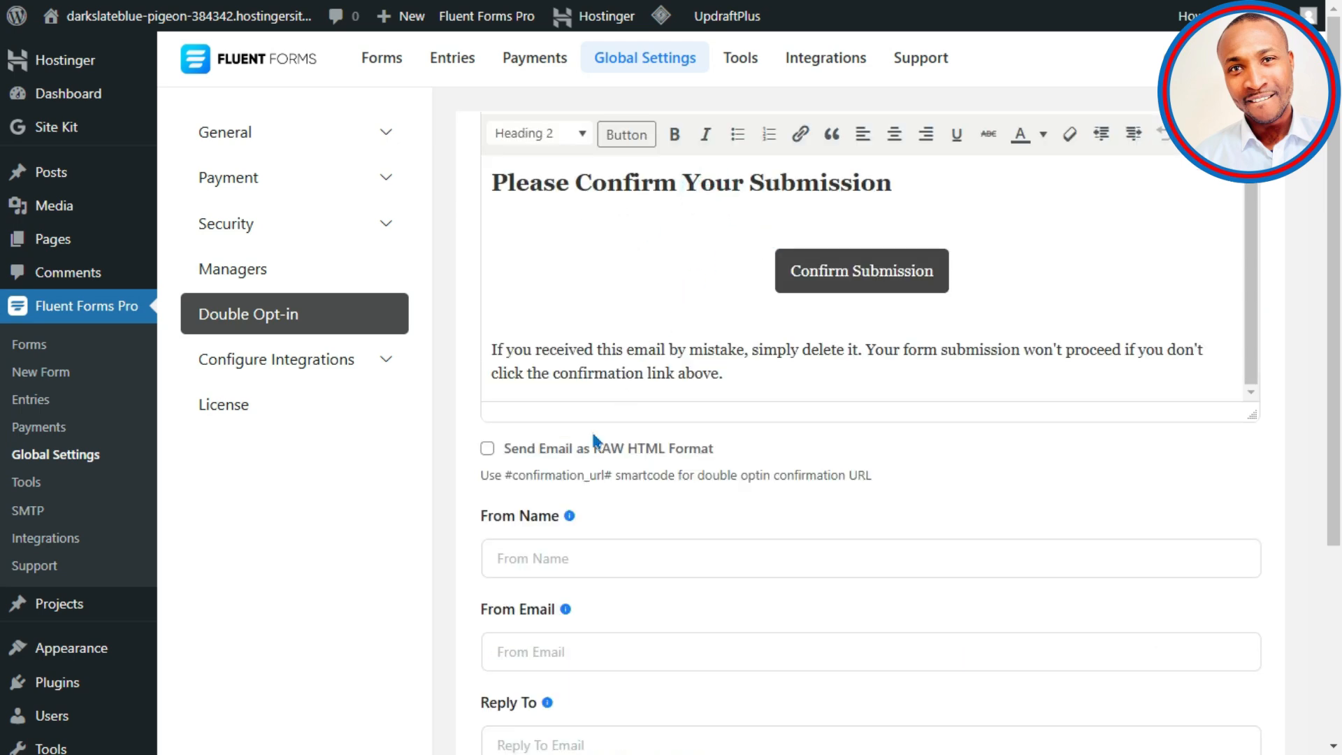
{"action": "left_click", "coordinate": [601, 214]}
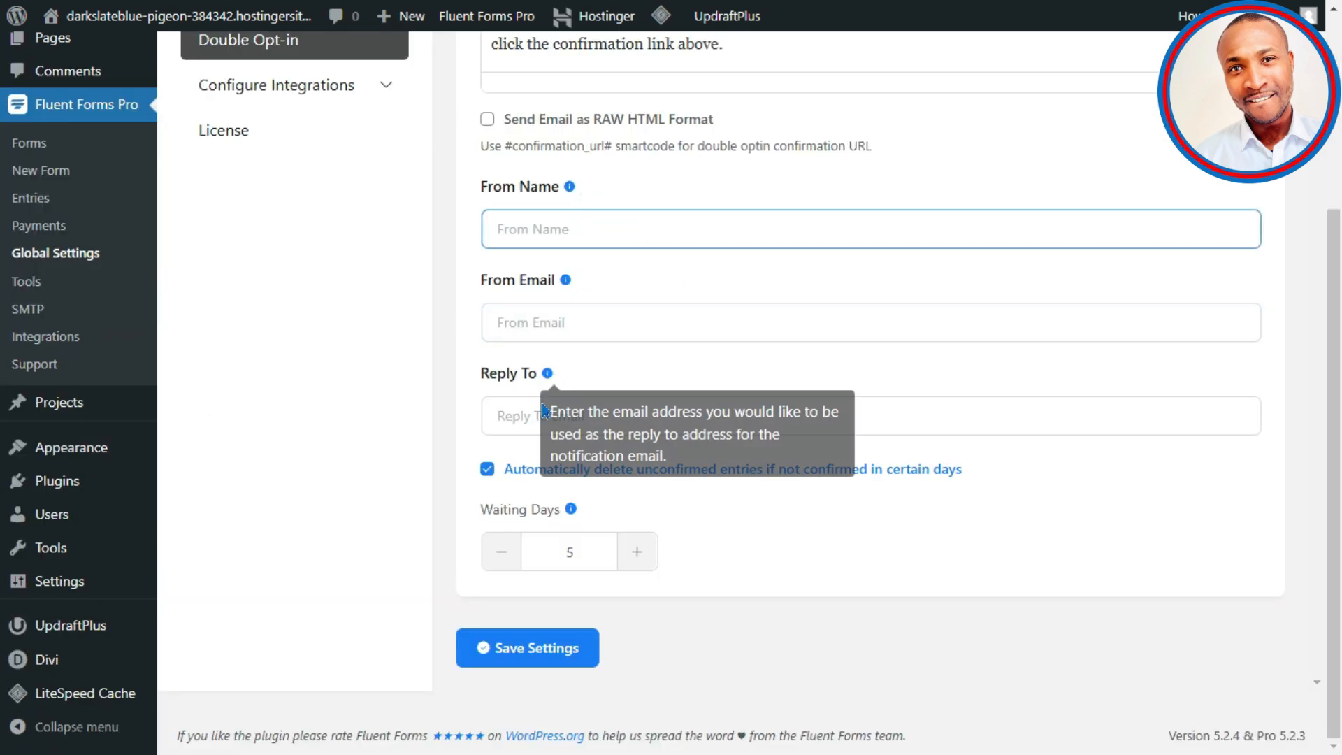
{"action": "scroll", "coordinate": [699, 315], "scroll_direction": "up", "scroll_amount": 8}
{"action": "scroll", "coordinate": [845, 246], "scroll_direction": "down", "scroll_amount": 3}
{"action": "scroll", "coordinate": [769, 329], "scroll_direction": "down", "scroll_amount": 3}
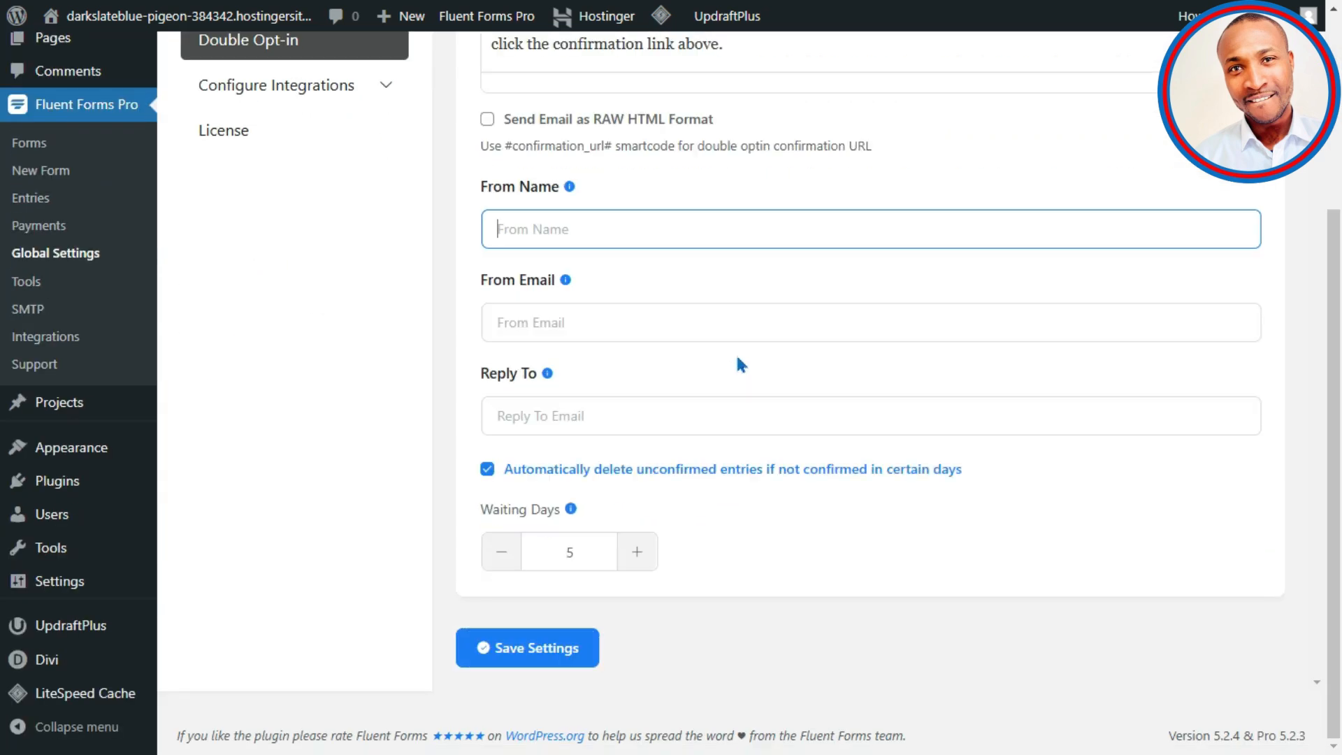
{"action": "scroll", "coordinate": [874, 263], "scroll_direction": "up", "scroll_amount": 3}
Step: Add a period to the end of the confirmation email heading and save the settings
{"action": "left_click", "coordinate": [932, 220]}
{"action": "left_click", "coordinate": [933, 211]}
{"action": "type", "text": "."}
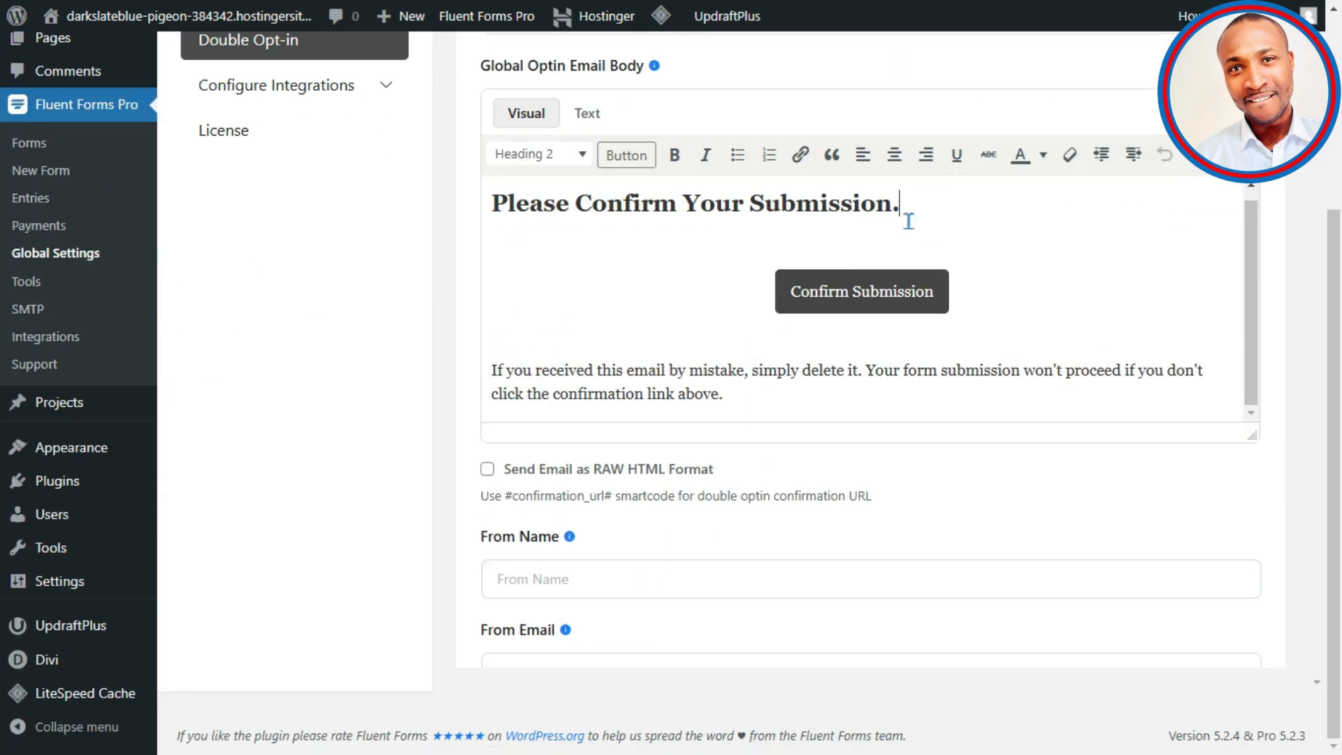
{"action": "scroll", "coordinate": [695, 504], "scroll_direction": "down", "scroll_amount": 5}
{"action": "left_click", "coordinate": [488, 648]}
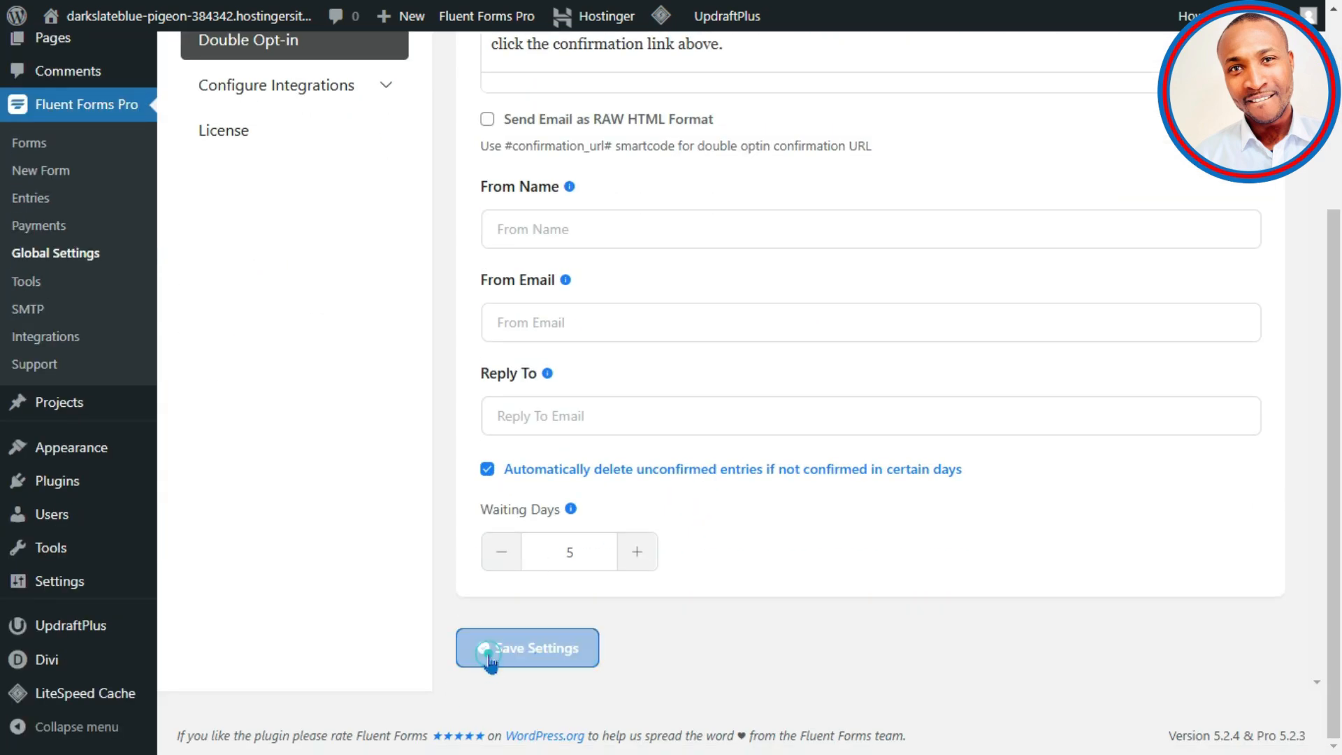
{"action": "scroll", "coordinate": [419, 559], "scroll_direction": "up", "scroll_amount": 5}
{"action": "left_click", "coordinate": [287, 375]}
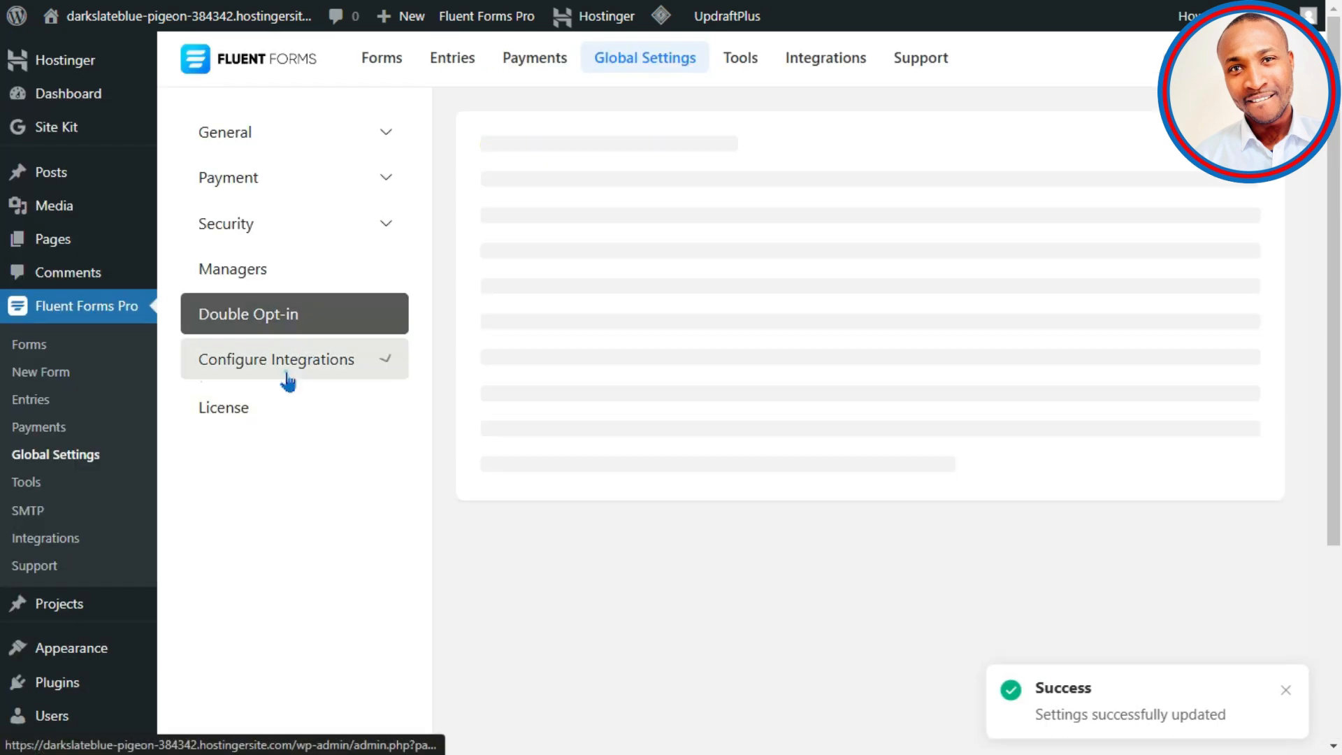
{"action": "left_click", "coordinate": [320, 417]}
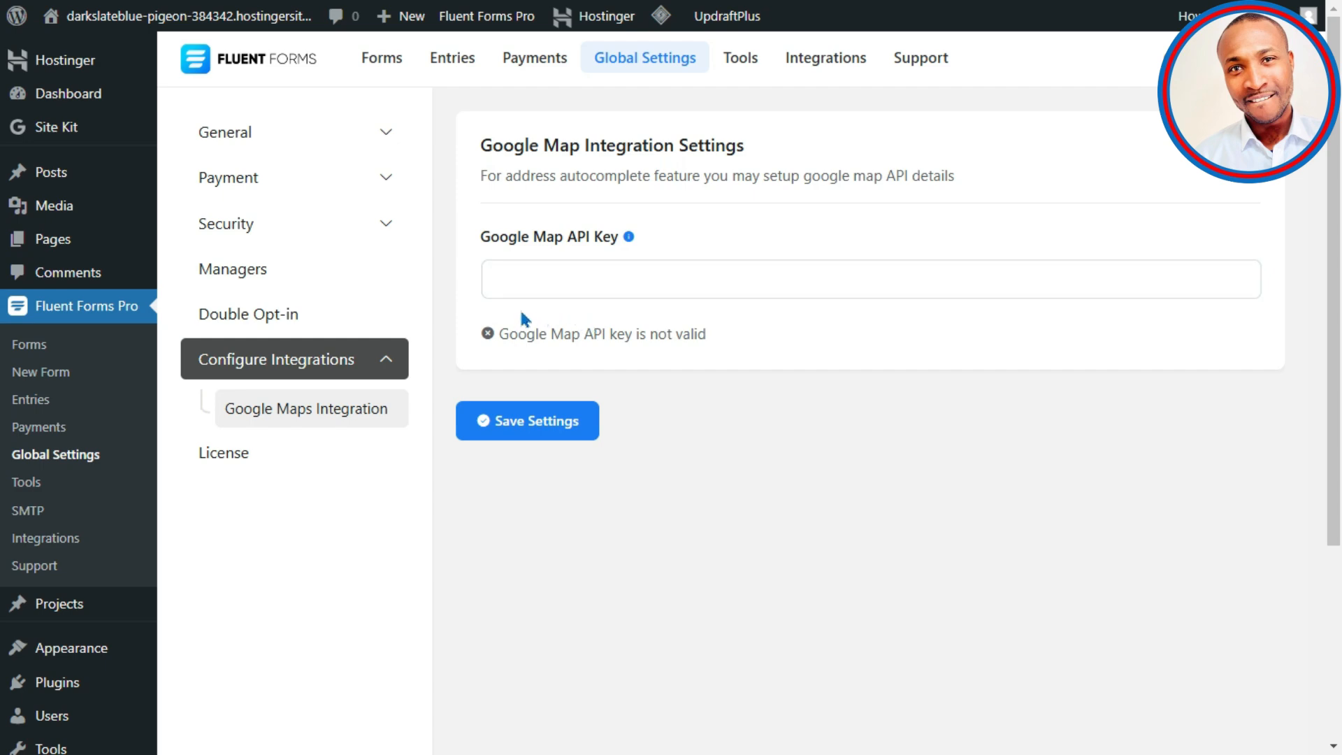
{"action": "left_click", "coordinate": [560, 267]}
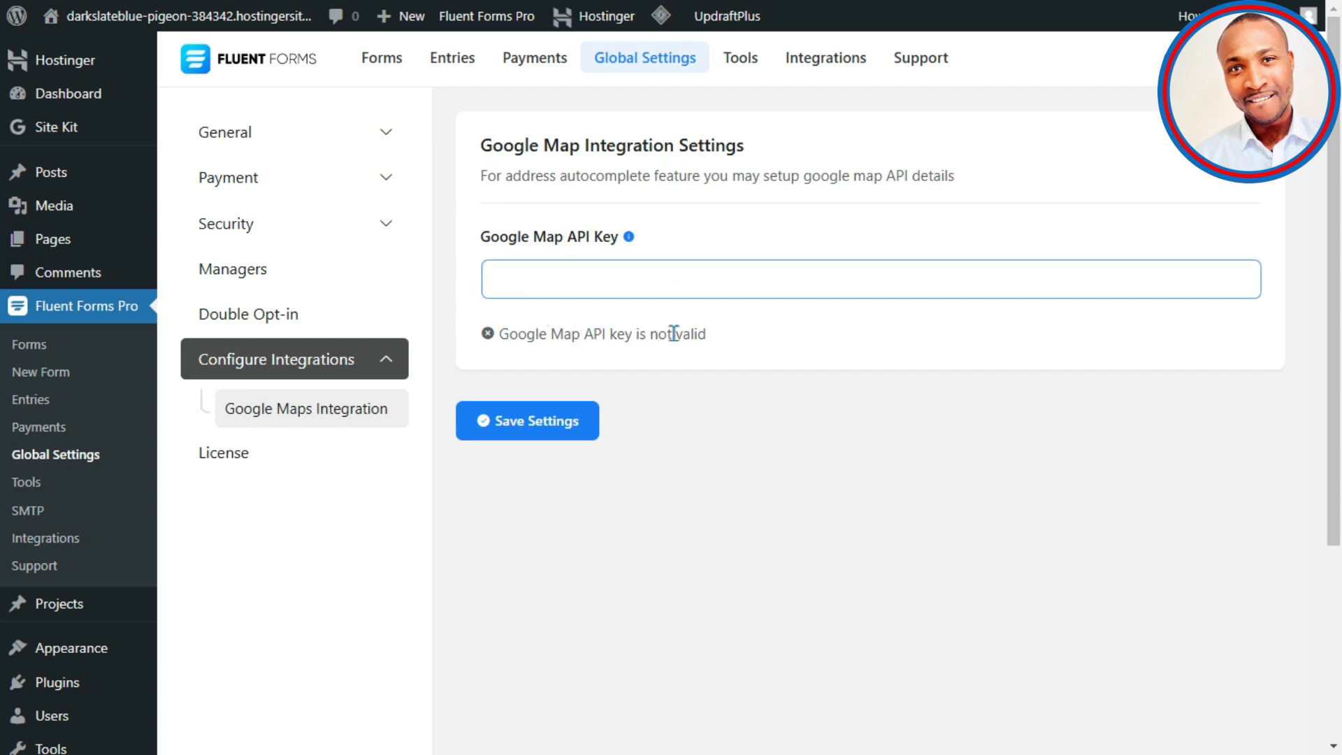
{"action": "left_click", "coordinate": [711, 347]}
{"action": "scroll", "coordinate": [680, 393], "scroll_direction": "down", "scroll_amount": 4}
{"action": "scroll", "coordinate": [552, 250], "scroll_direction": "up", "scroll_amount": 4}
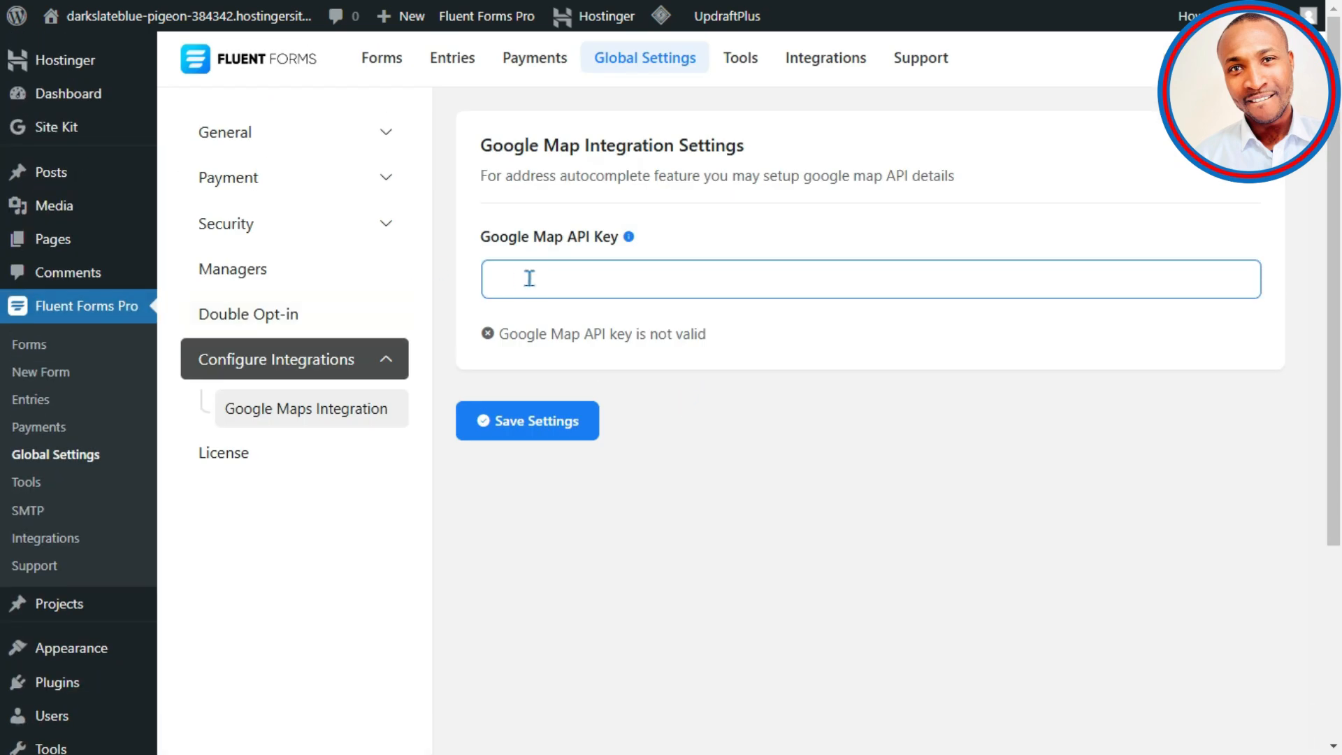
Step: Show the Fluent Forms integration modules grid and scroll past the OpenAI ChatGPT module
{"action": "left_click", "coordinate": [839, 61]}
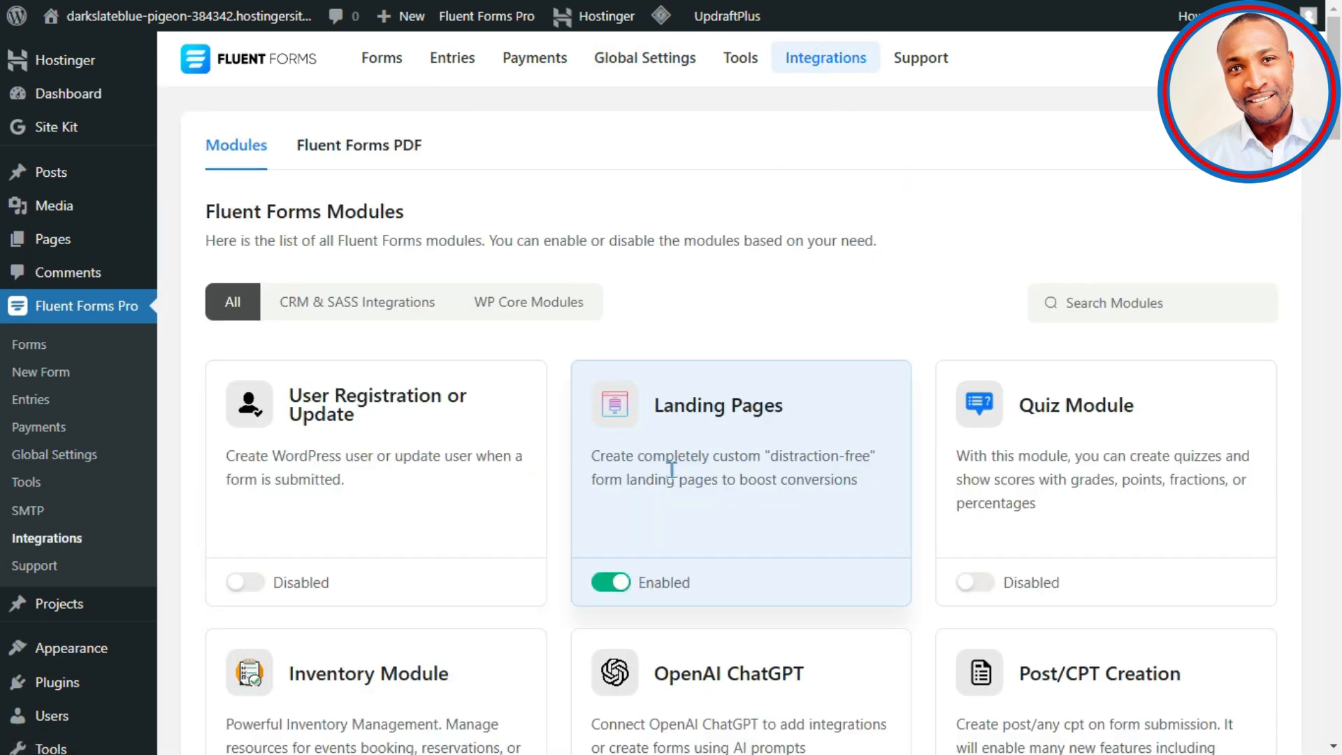
{"action": "scroll", "coordinate": [683, 529], "scroll_direction": "down", "scroll_amount": 5}
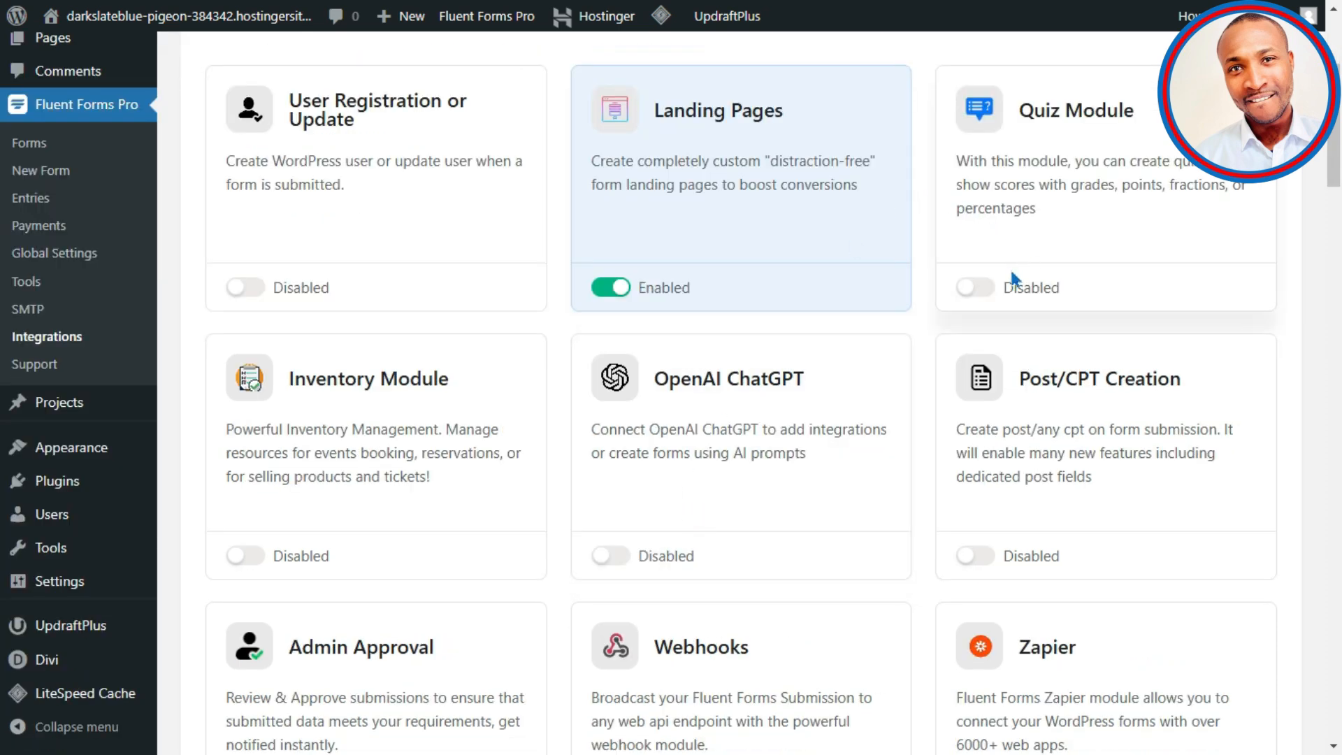
{"action": "scroll", "coordinate": [454, 448], "scroll_direction": "down", "scroll_amount": 4}
{"action": "left_click_drag", "start_coordinate": [776, 75], "coordinate": [664, 95]}
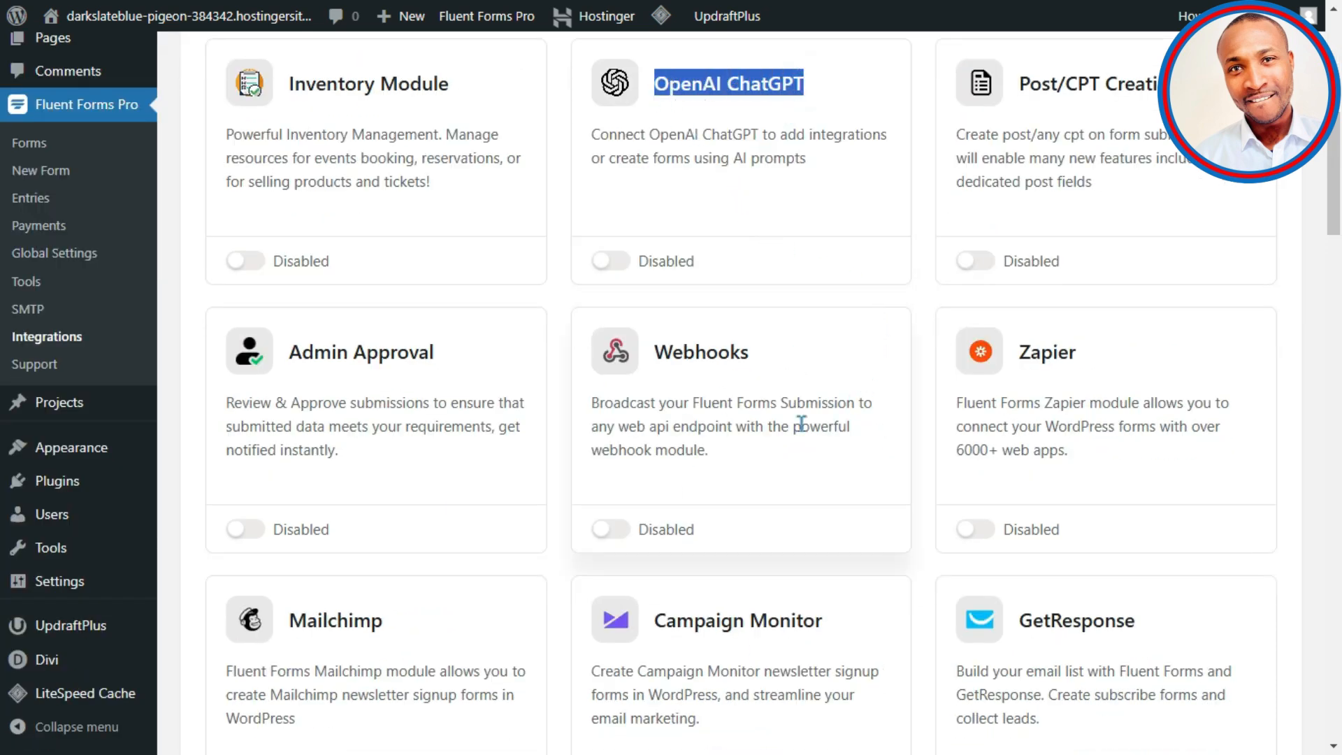
Step: Switch the Google Sheets module to Enabled and check the status-updated message
{"action": "scroll", "coordinate": [803, 412], "scroll_direction": "down", "scroll_amount": 8}
{"action": "scroll", "coordinate": [762, 438], "scroll_direction": "down", "scroll_amount": 4}
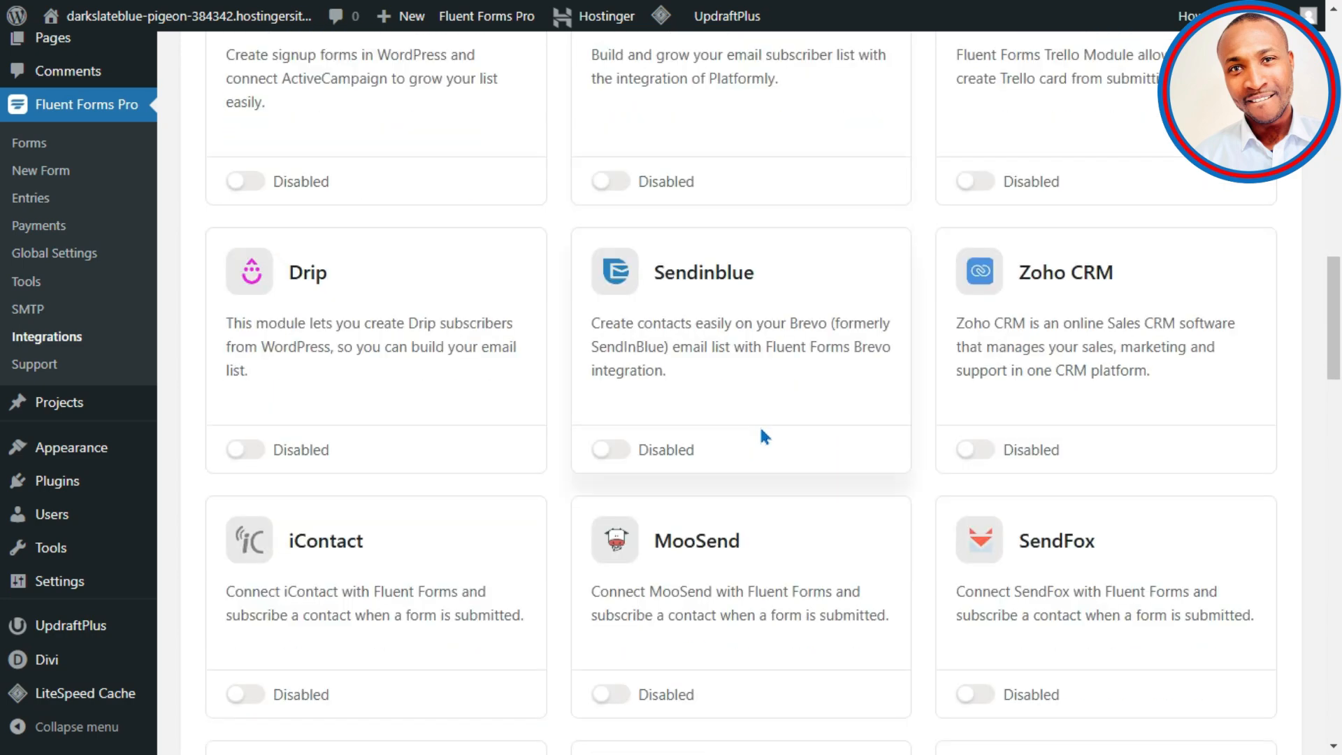
{"action": "scroll", "coordinate": [769, 423], "scroll_direction": "down", "scroll_amount": 4}
{"action": "scroll", "coordinate": [780, 424], "scroll_direction": "down", "scroll_amount": 4}
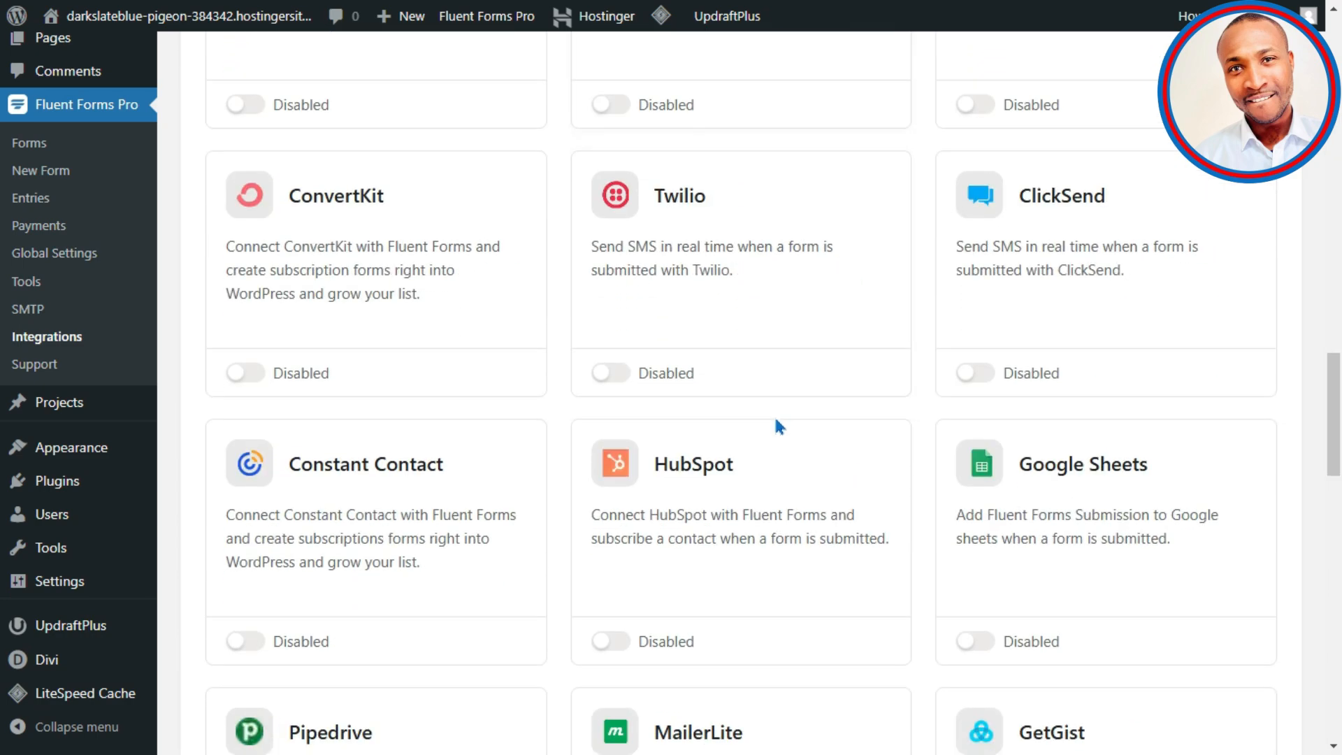
{"action": "scroll", "coordinate": [782, 422], "scroll_direction": "down", "scroll_amount": 4}
{"action": "left_click", "coordinate": [982, 346]}
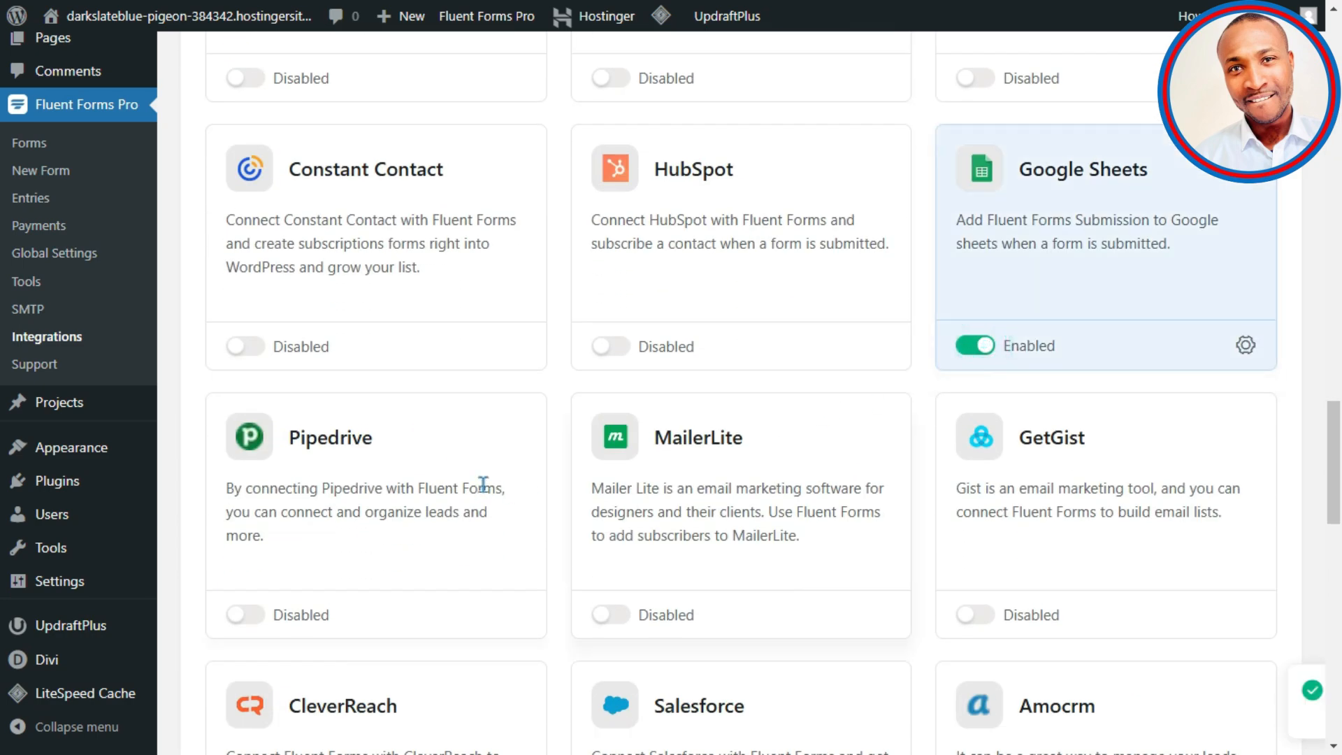
{"action": "scroll", "coordinate": [552, 514], "scroll_direction": "down", "scroll_amount": 15}
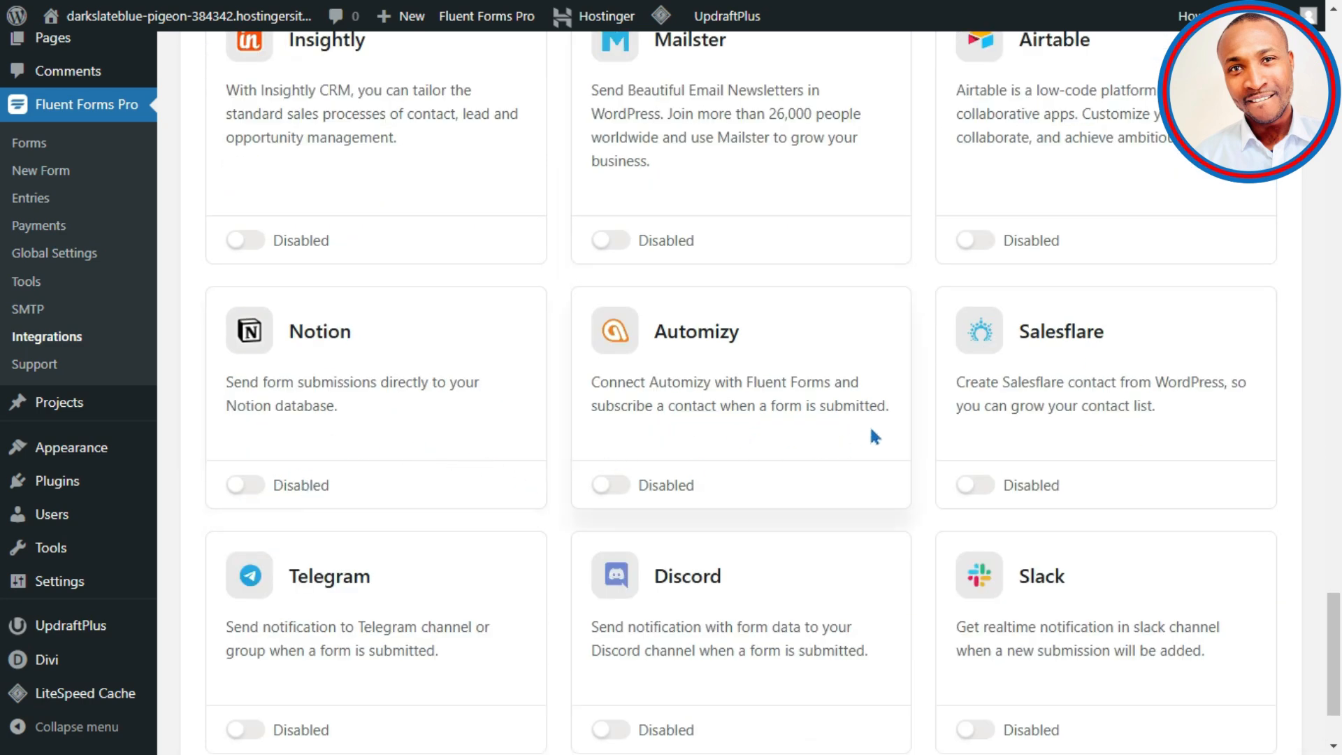
{"action": "scroll", "coordinate": [929, 361], "scroll_direction": "down", "scroll_amount": 3}
{"action": "scroll", "coordinate": [930, 349], "scroll_direction": "up", "scroll_amount": 12}
{"action": "scroll", "coordinate": [912, 350], "scroll_direction": "up", "scroll_amount": 15}
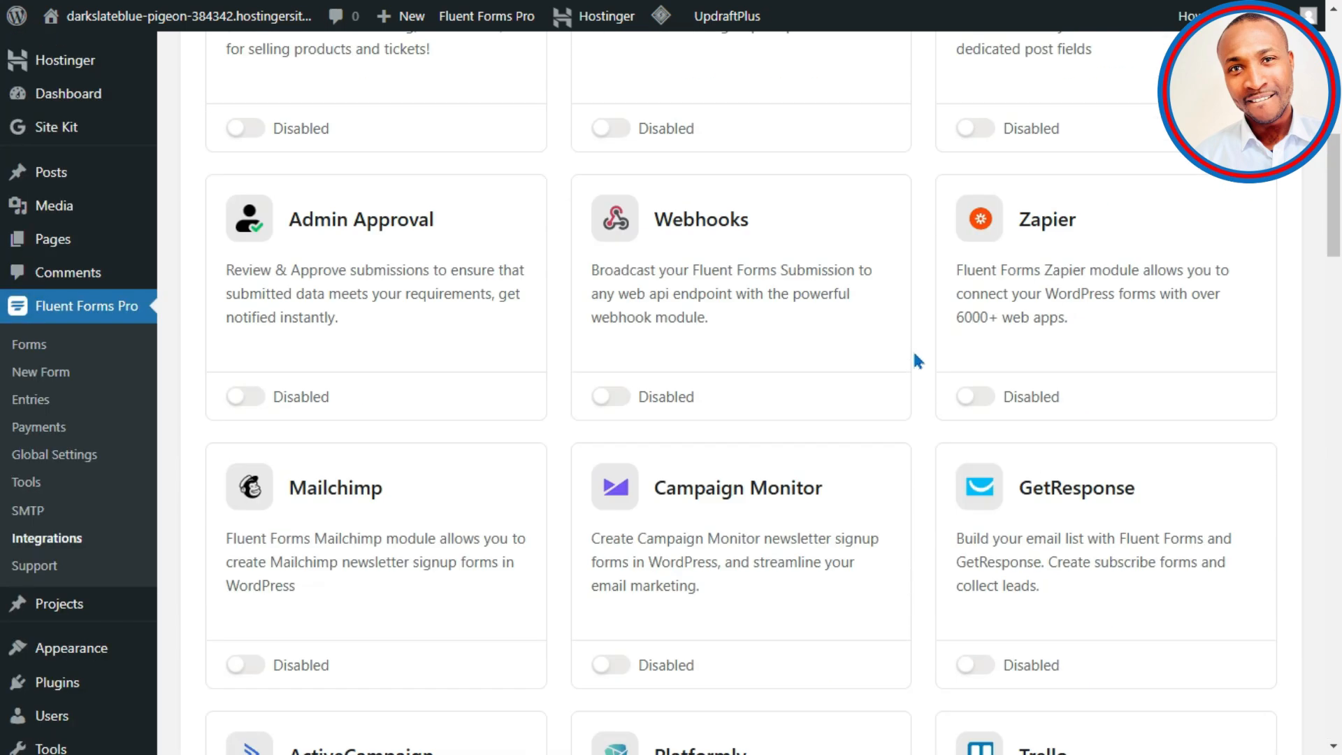
{"action": "scroll", "coordinate": [890, 351], "scroll_direction": "down", "scroll_amount": 20}
{"action": "scroll", "coordinate": [847, 345], "scroll_direction": "up", "scroll_amount": 15}
{"action": "scroll", "coordinate": [727, 359], "scroll_direction": "up", "scroll_amount": 10}
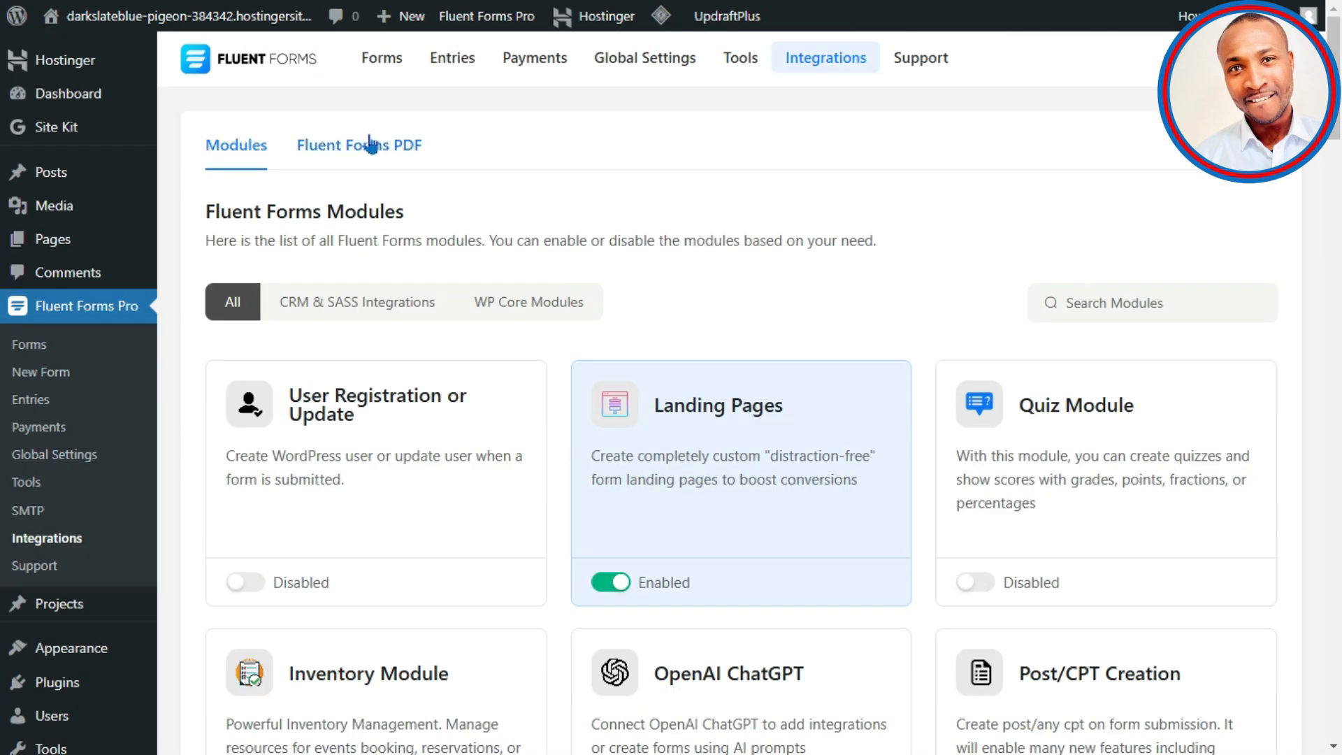
{"action": "left_click", "coordinate": [357, 143]}
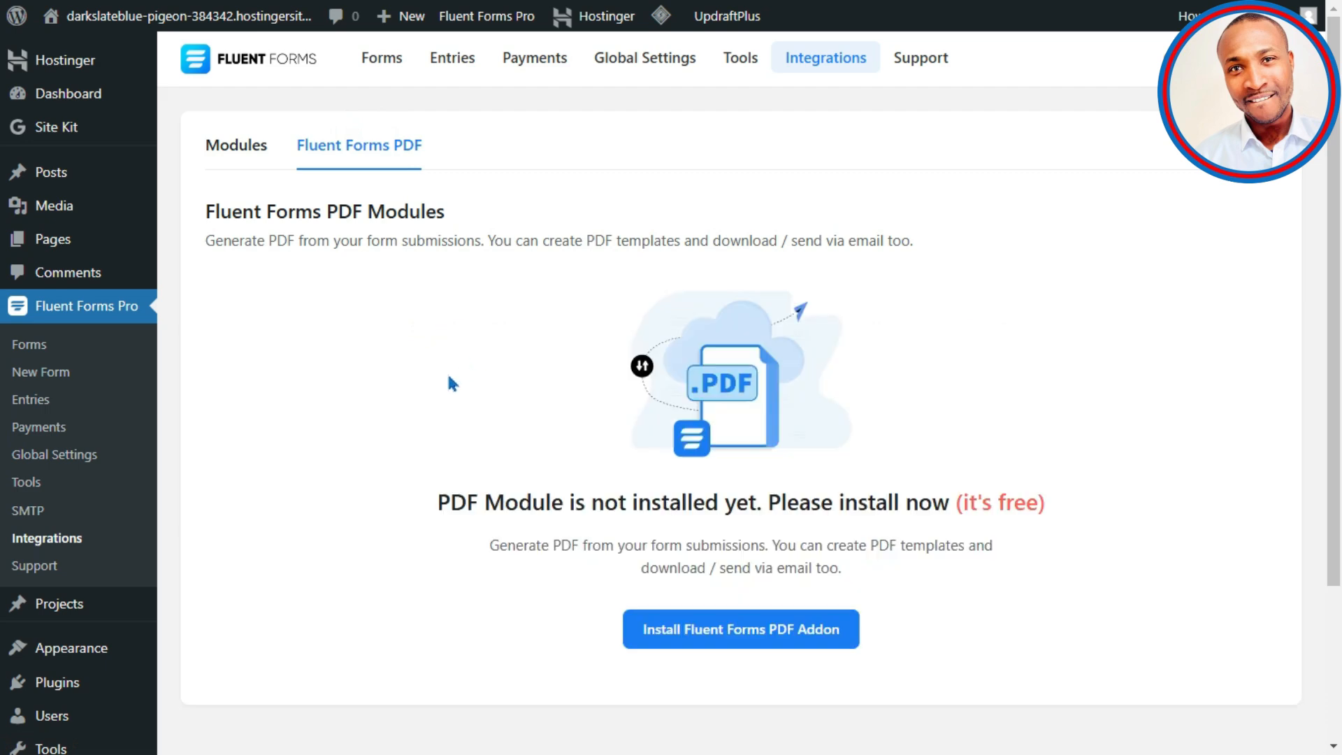
{"action": "scroll", "coordinate": [554, 498], "scroll_direction": "down", "scroll_amount": 3}
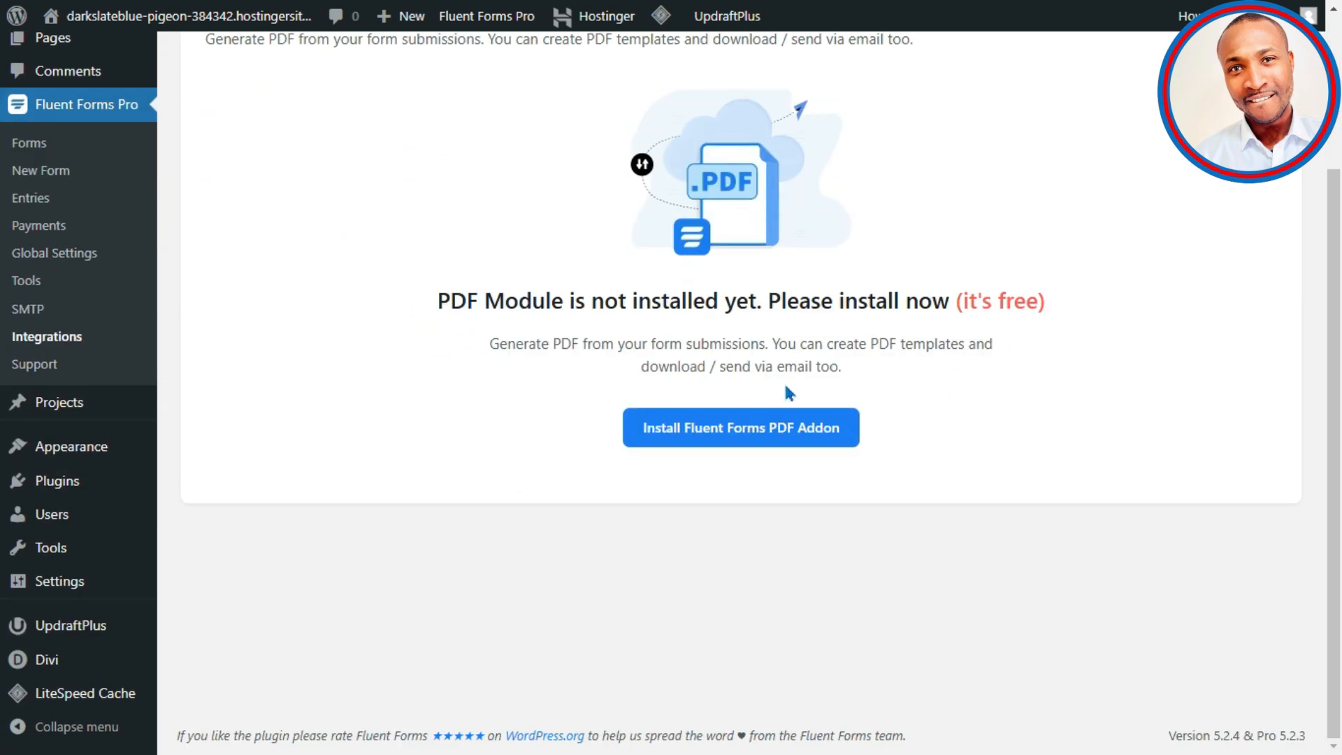
{"action": "scroll", "coordinate": [549, 370], "scroll_direction": "up", "scroll_amount": 3}
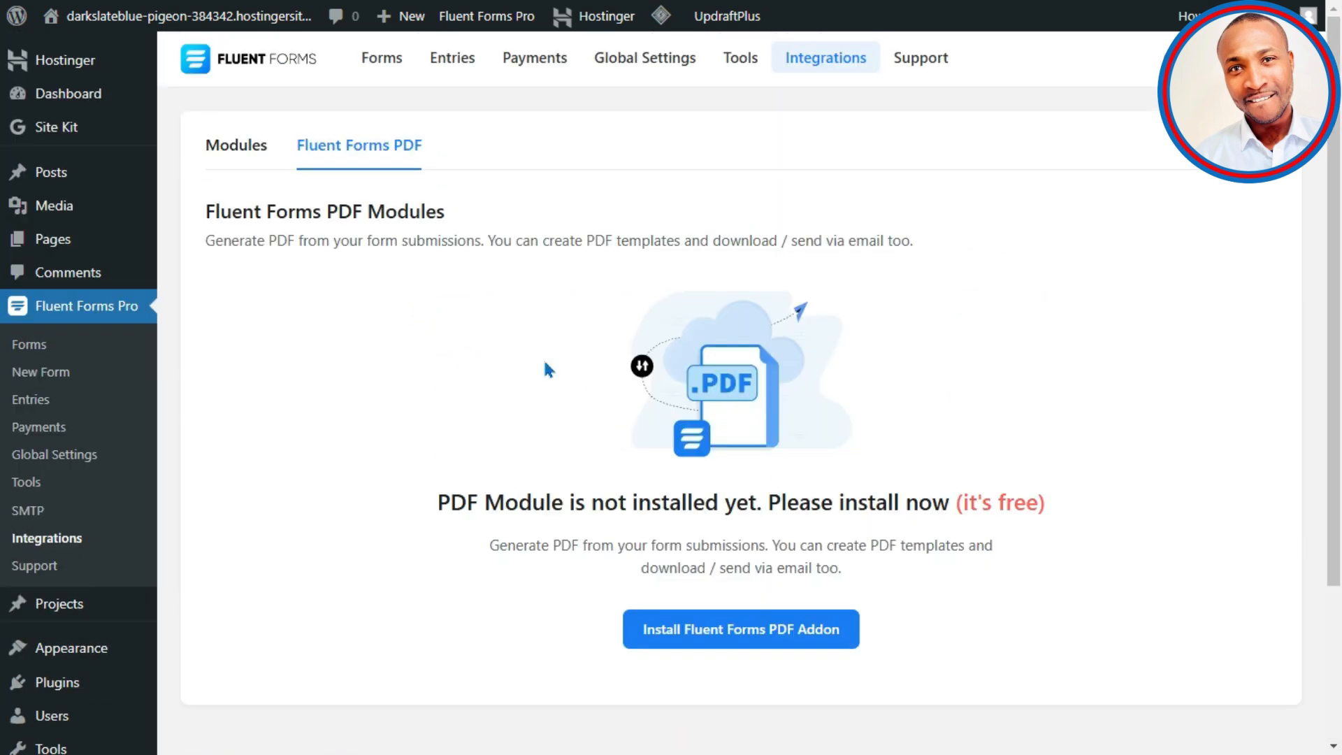
{"action": "left_click", "coordinate": [242, 146]}
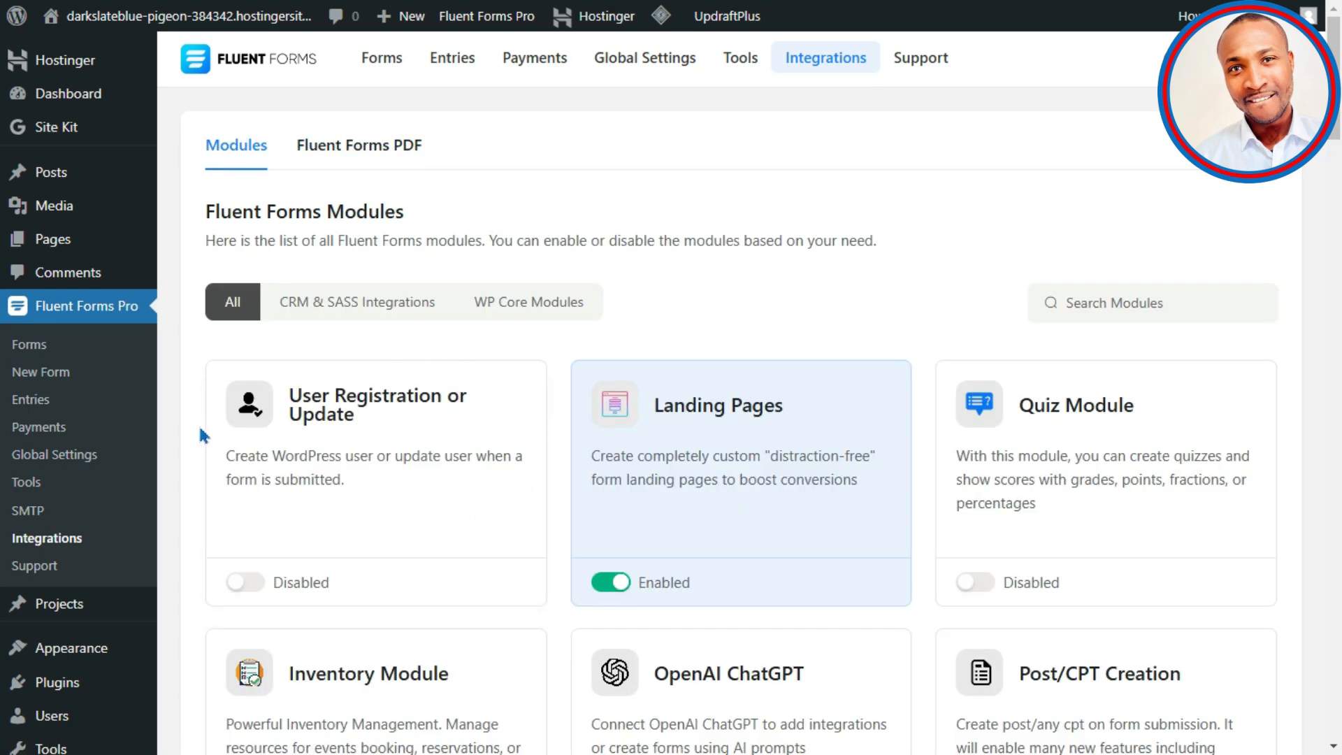
Step: Start a New Form from the basic contact form template under Choose a Template
{"action": "left_click", "coordinate": [70, 378]}
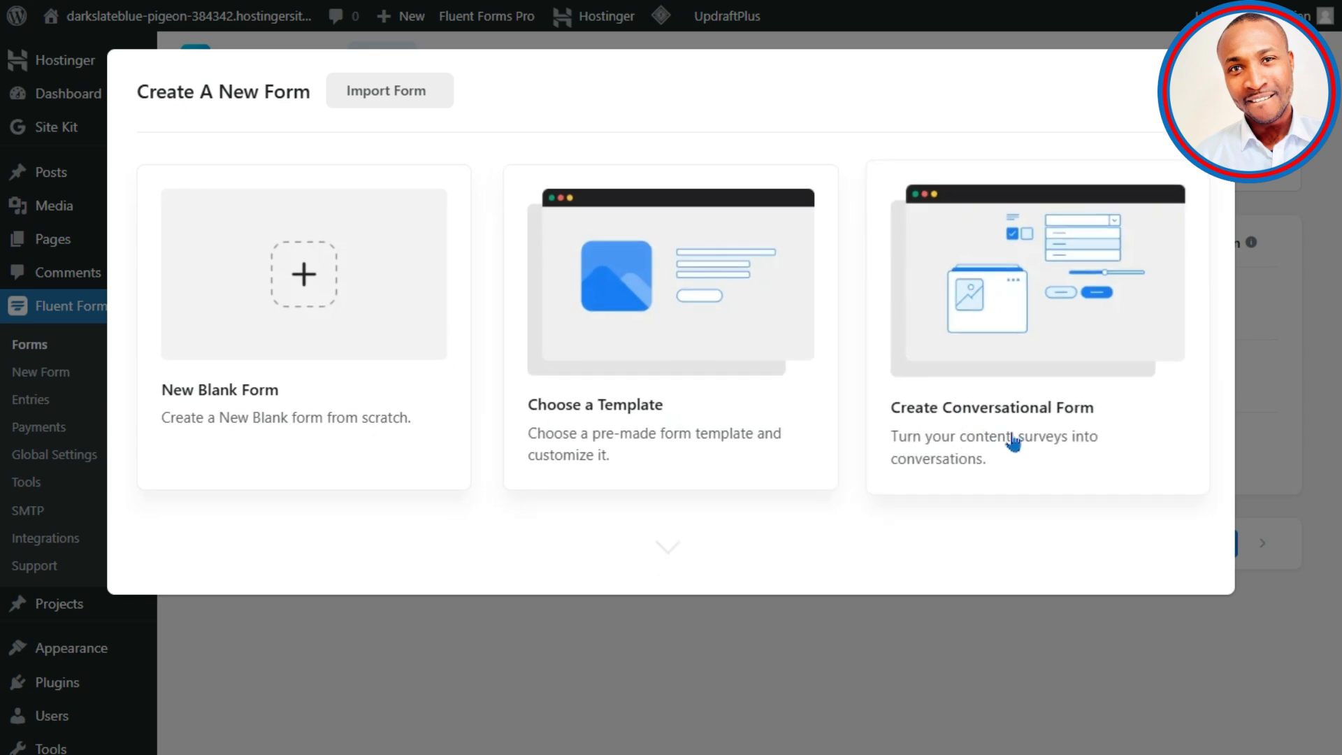
{"action": "left_click", "coordinate": [681, 336]}
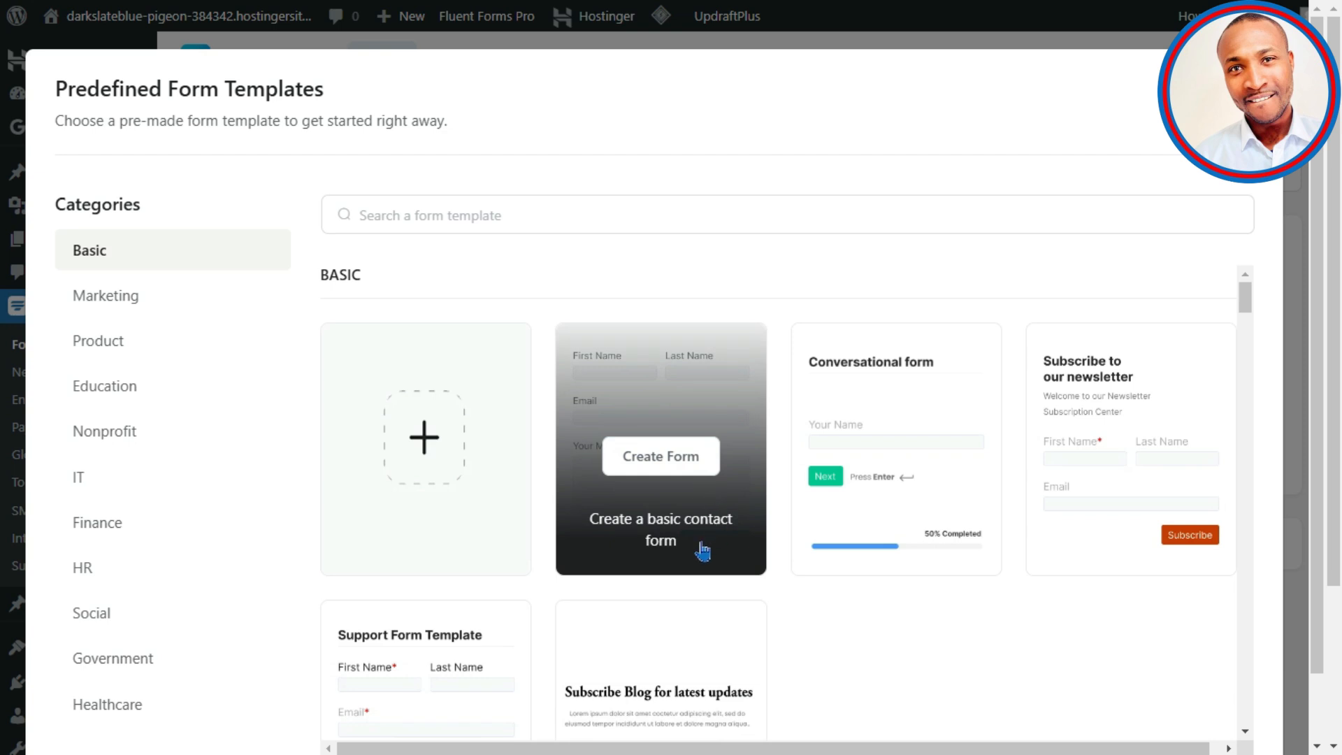
{"action": "left_click", "coordinate": [685, 473]}
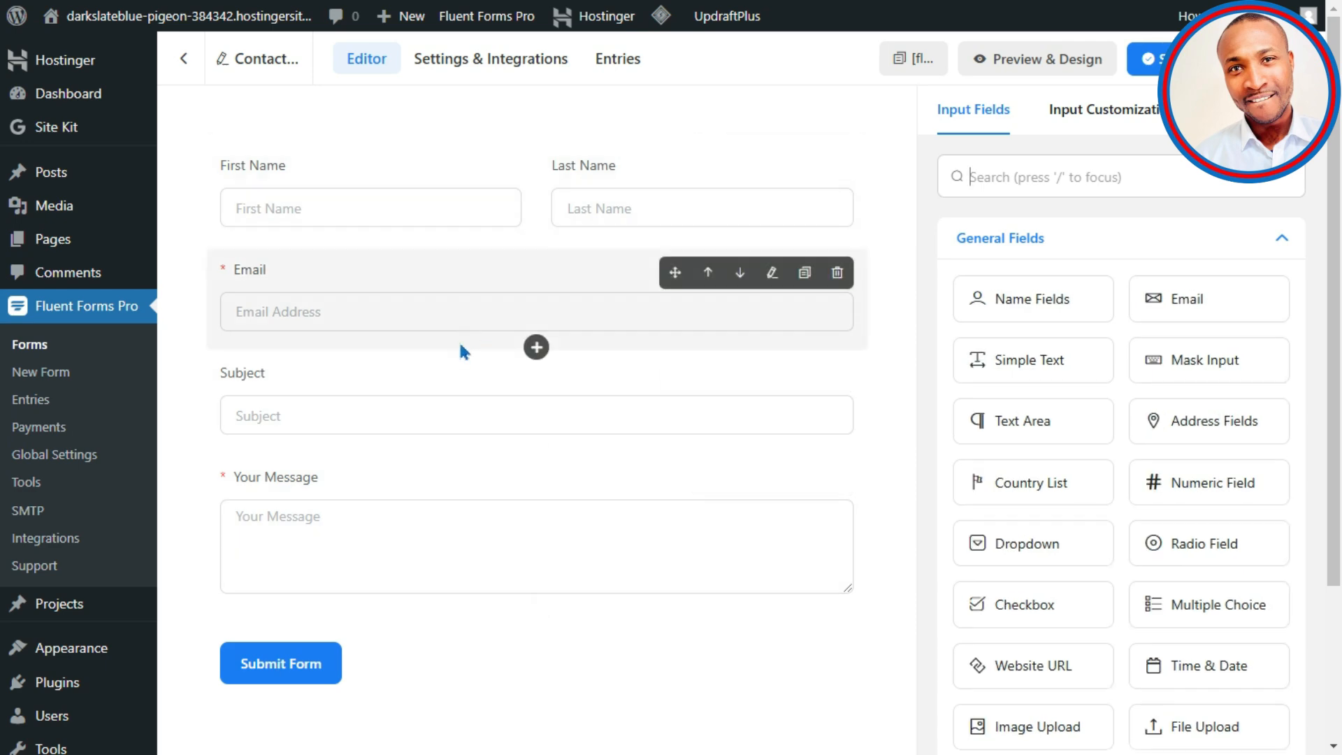
Step: Remove the Last Name field and change the First Name placeholder to 'Name'
{"action": "left_click", "coordinate": [536, 192]}
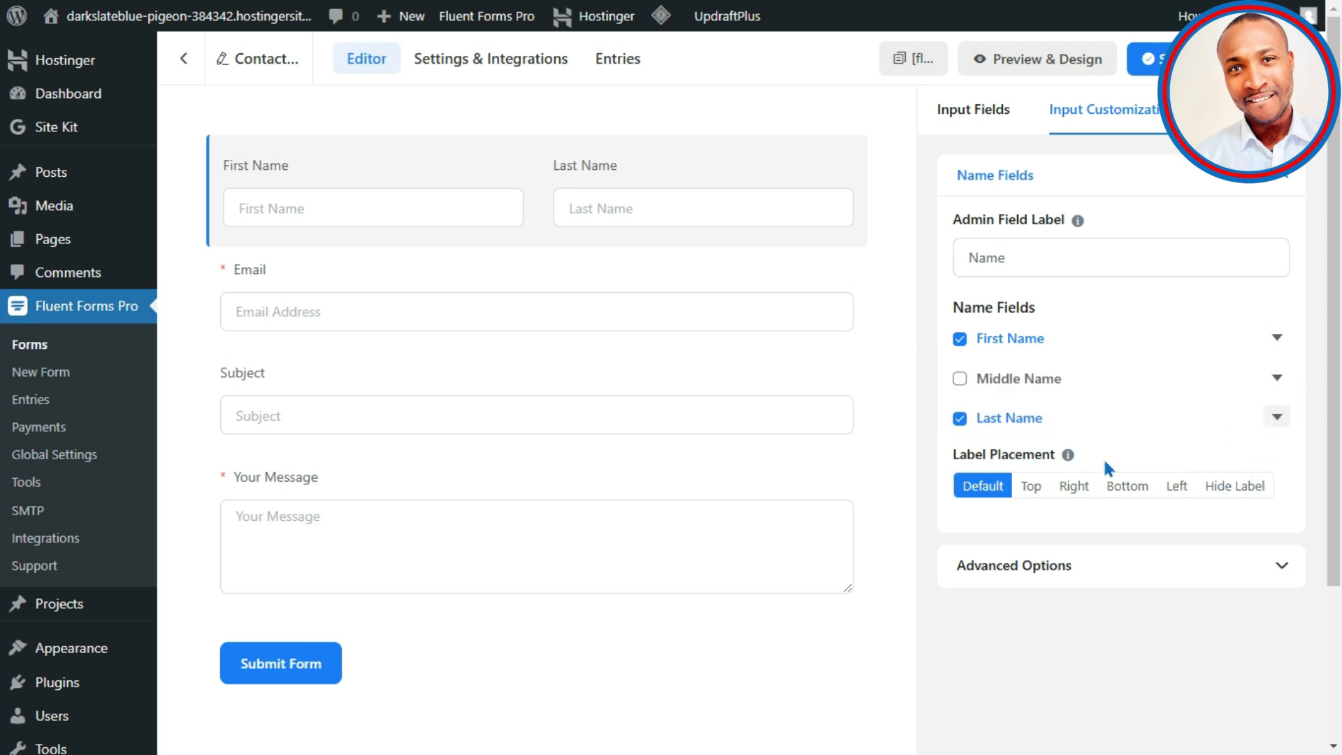
{"action": "mouse_move", "coordinate": [1067, 454]}
{"action": "left_click", "coordinate": [959, 416]}
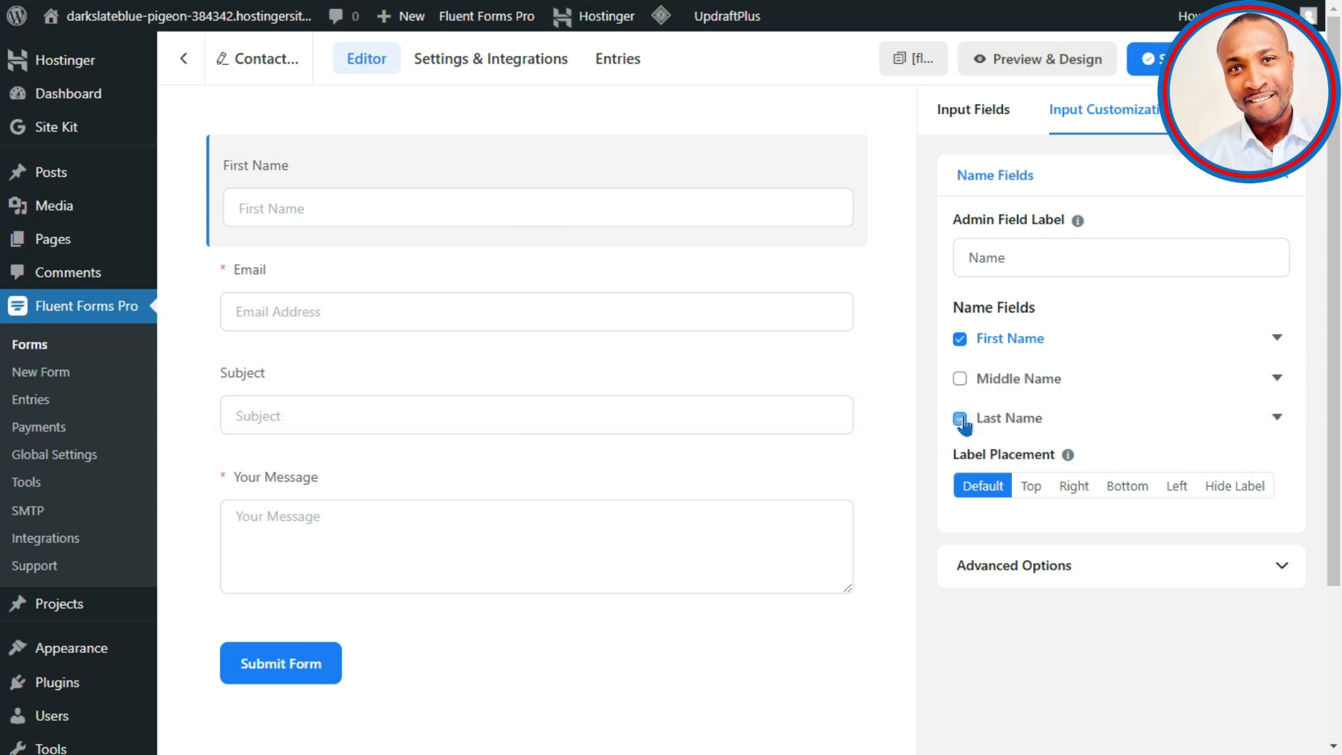
{"action": "left_click", "coordinate": [1277, 337]}
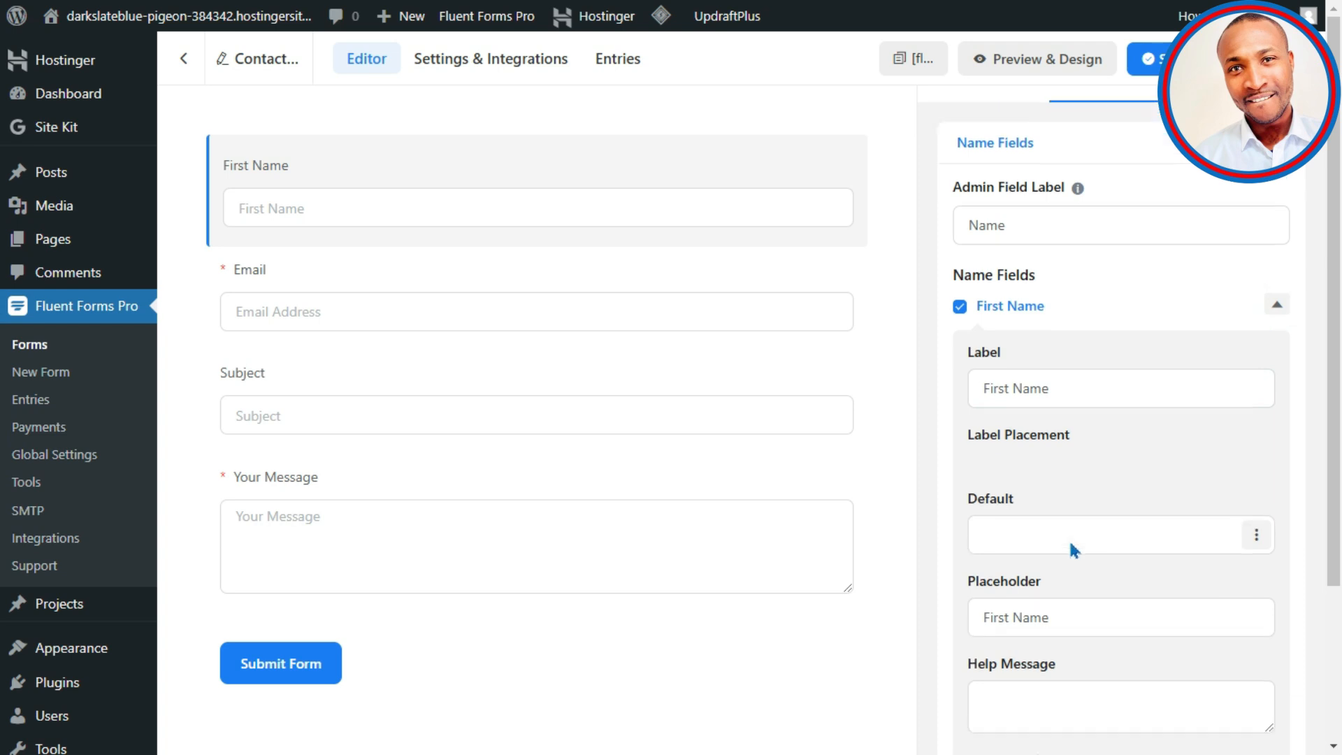
{"action": "scroll", "coordinate": [1069, 545], "scroll_direction": "down", "scroll_amount": 4}
{"action": "left_click", "coordinate": [1101, 356]}
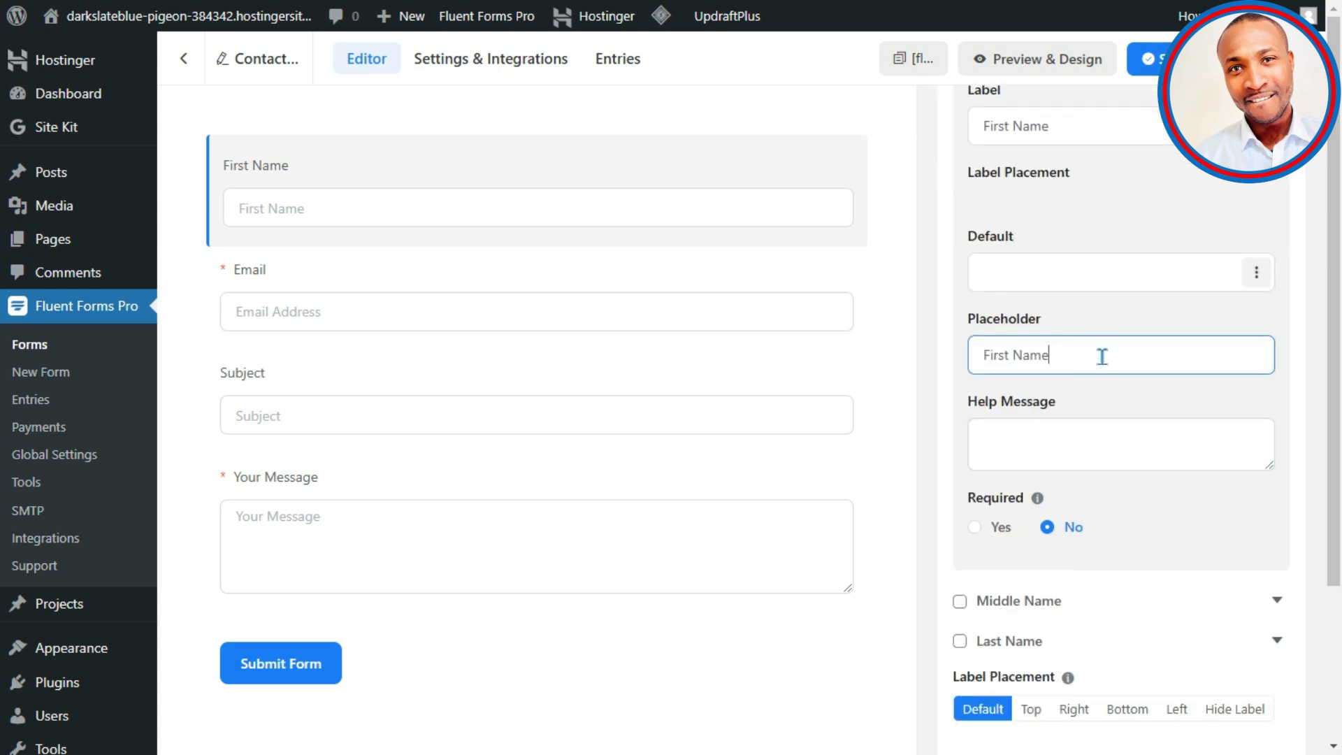
{"action": "left_click_drag", "start_coordinate": [1013, 355], "coordinate": [903, 379]}
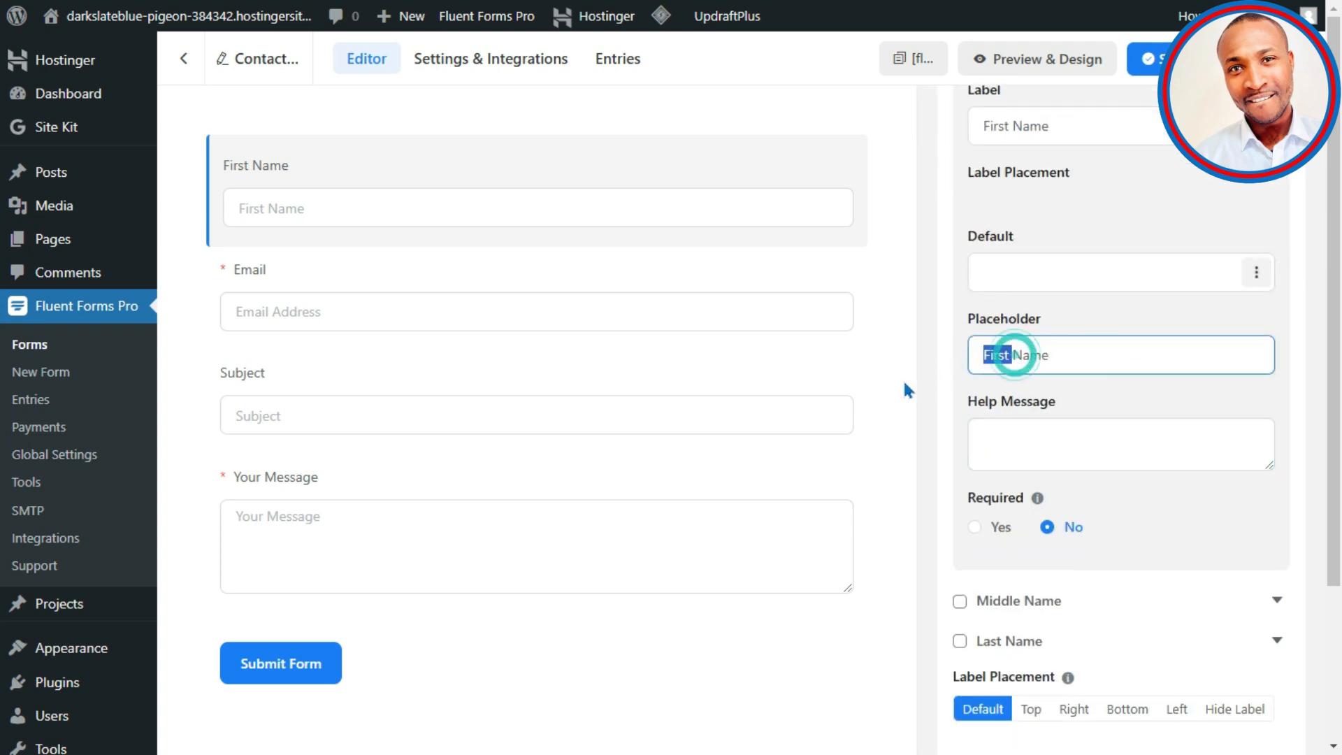
{"action": "key", "text": "BackSpace"}
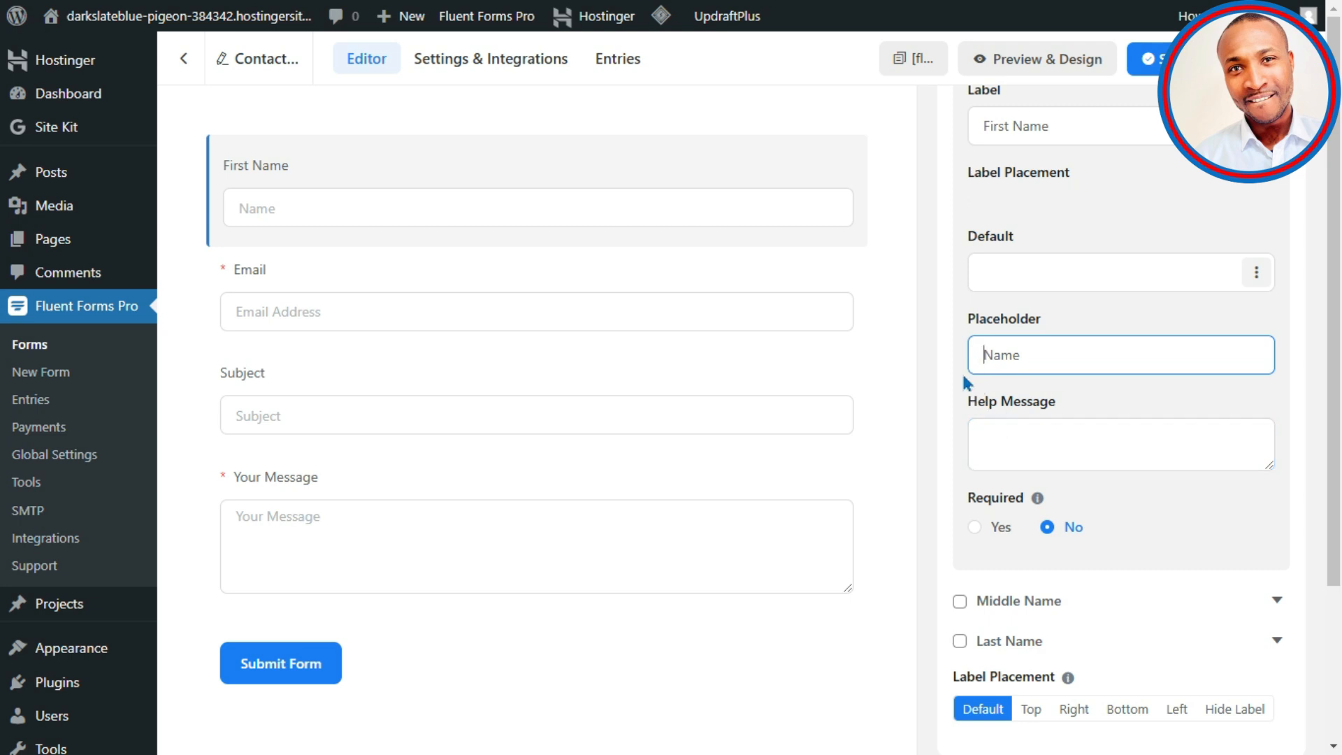
Step: Delete the Subject and Your Message fields and save the form
{"action": "left_click", "coordinate": [546, 297]}
{"action": "left_click", "coordinate": [315, 398]}
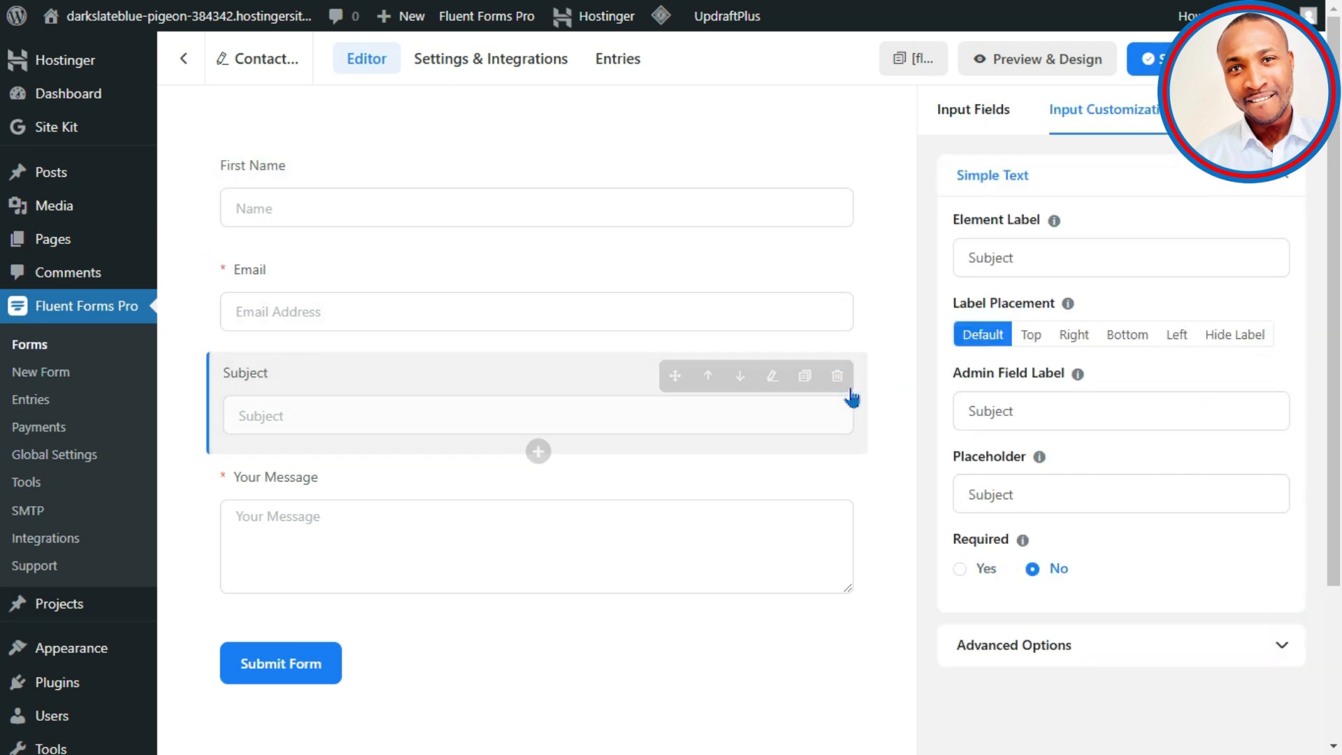
{"action": "left_click", "coordinate": [836, 377]}
{"action": "key", "text": "Return"}
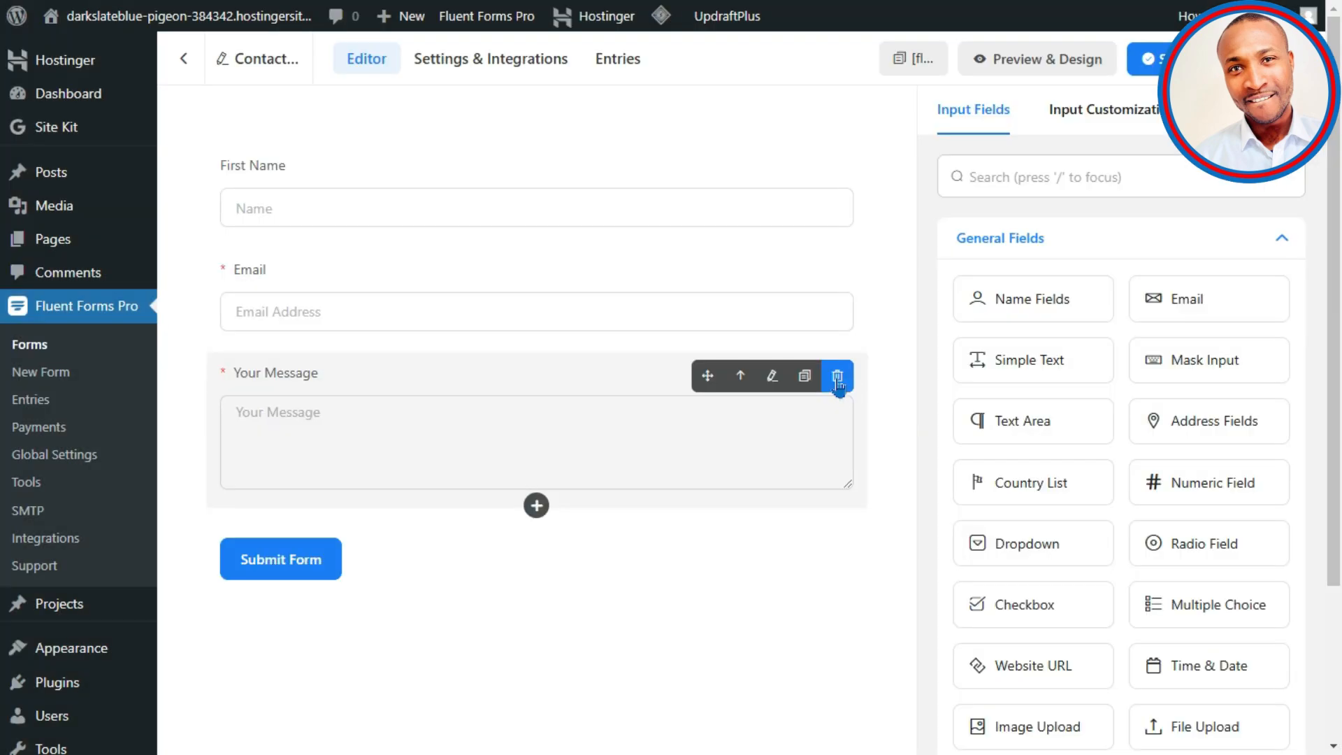
{"action": "left_click", "coordinate": [838, 381]}
{"action": "left_click", "coordinate": [737, 330]}
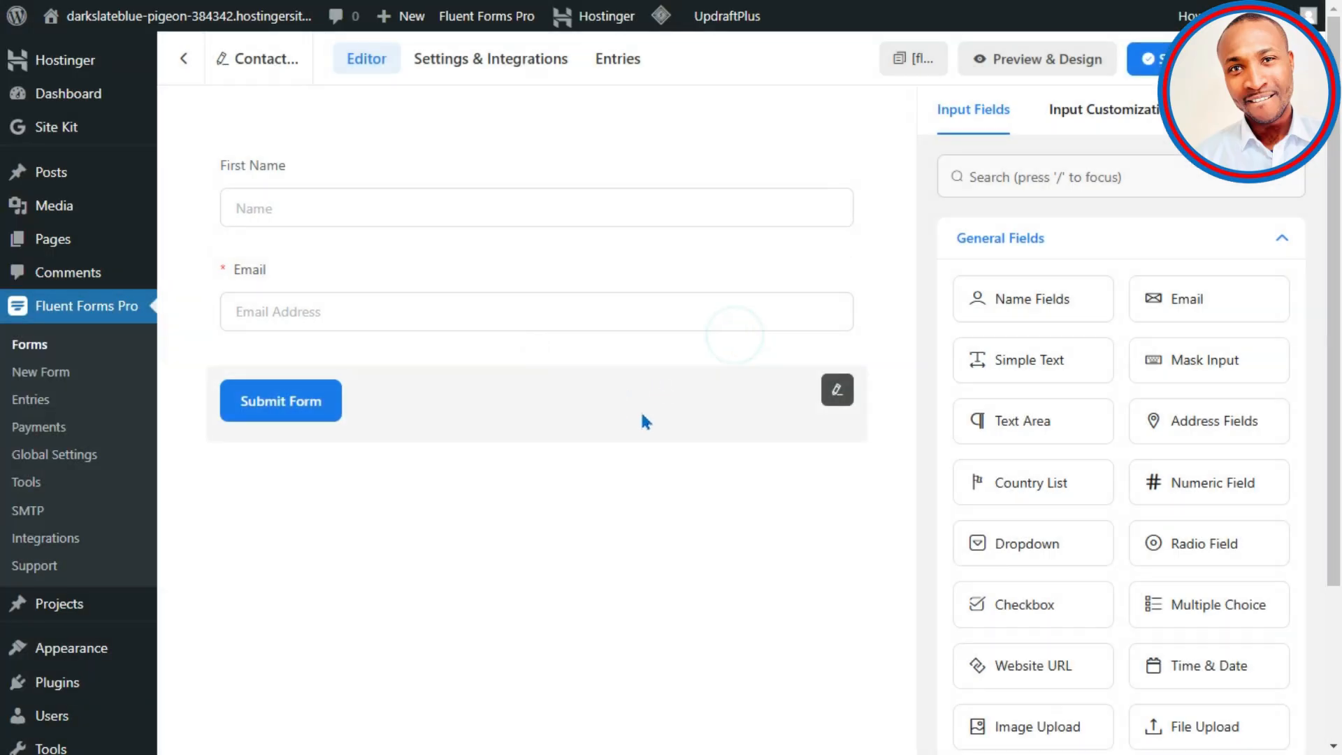
{"action": "left_click", "coordinate": [1147, 59]}
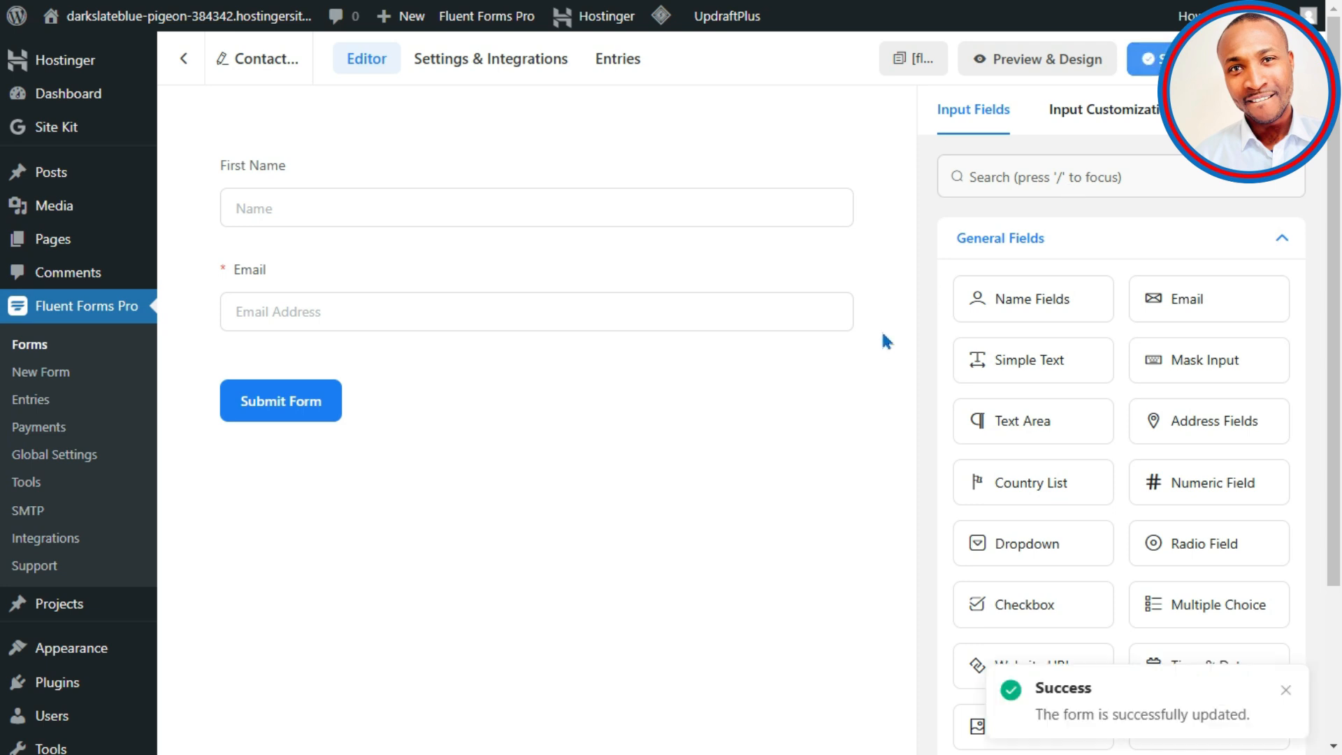
Step: In the form preview, enter a test first name and email address and submit
{"action": "left_click", "coordinate": [1066, 63]}
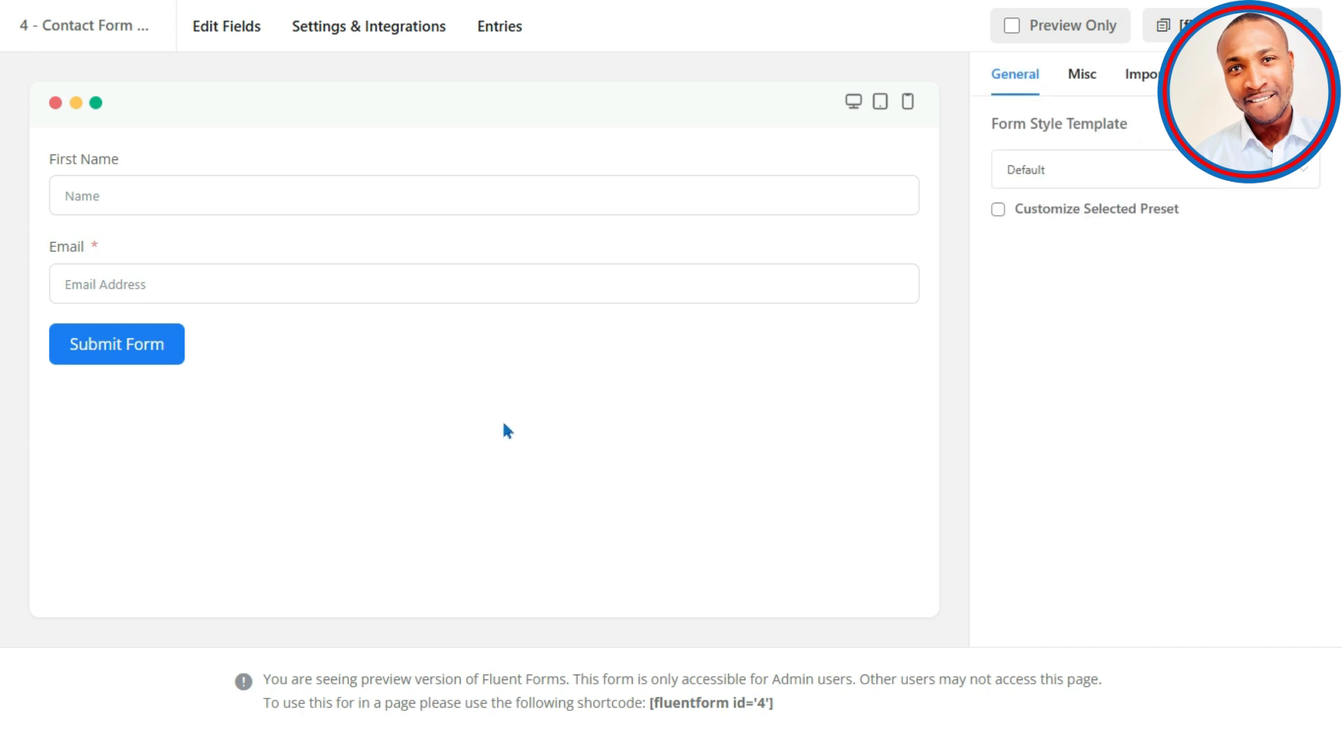
{"action": "left_click", "coordinate": [248, 188]}
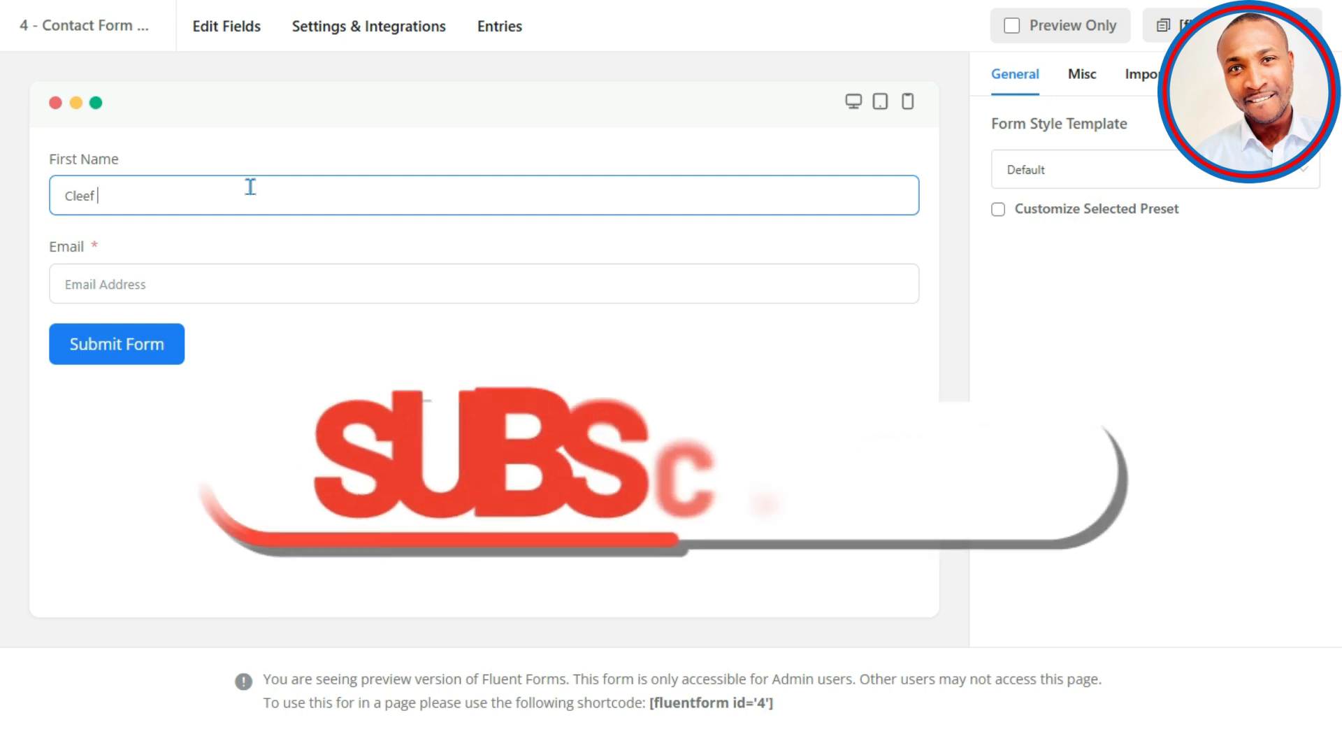
{"action": "left_click", "coordinate": [202, 286]}
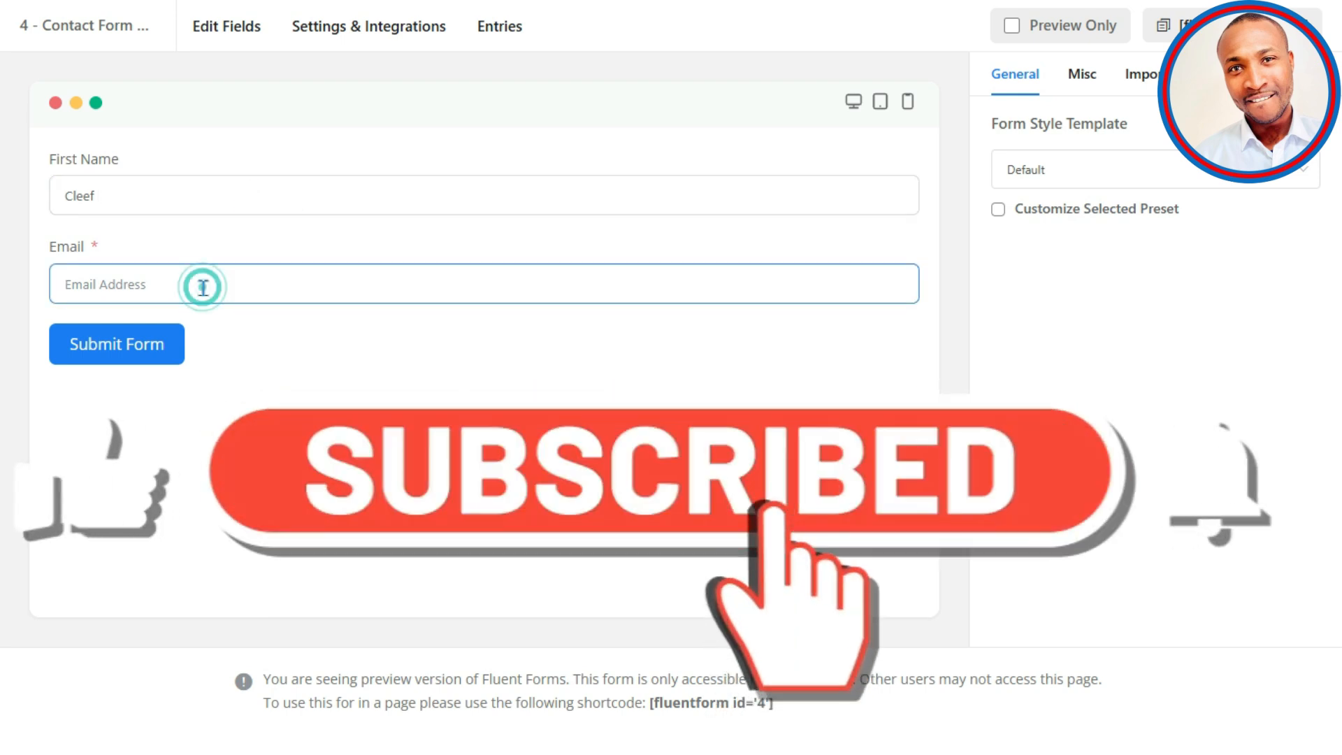
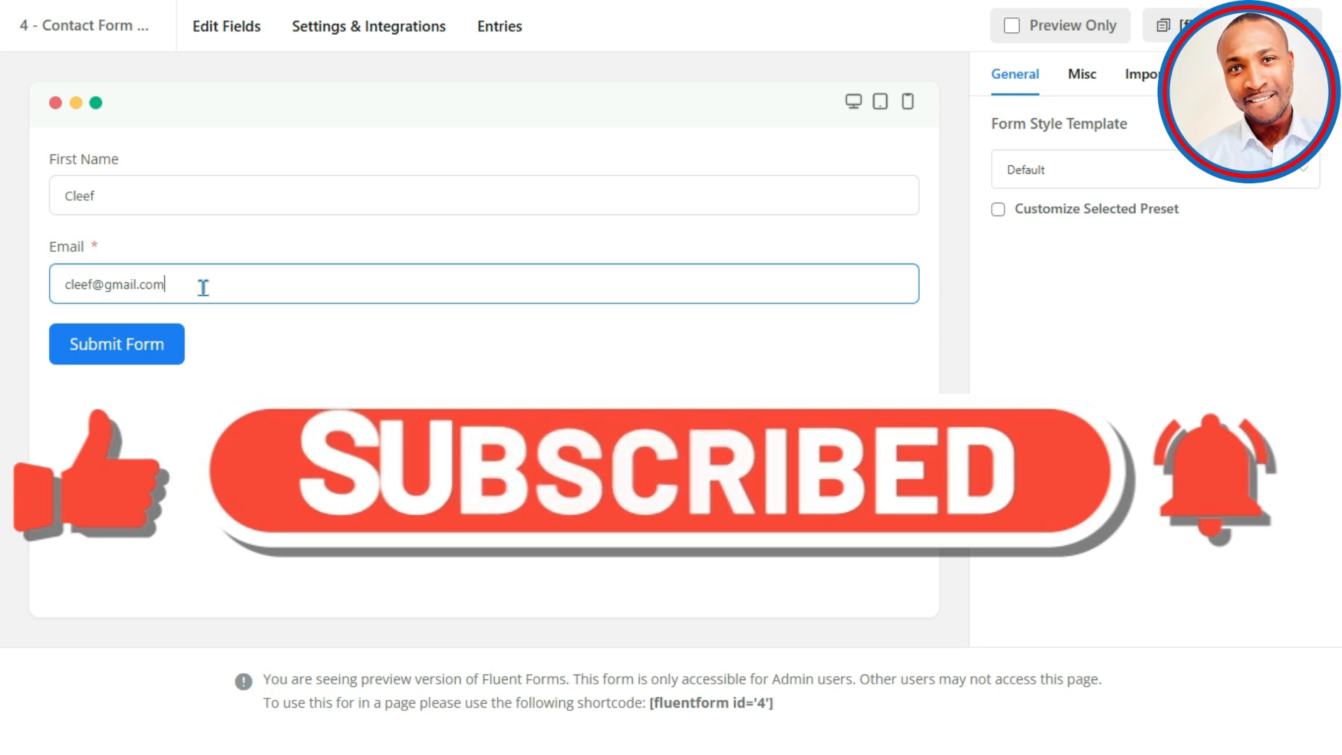
{"action": "left_click", "coordinate": [142, 344]}
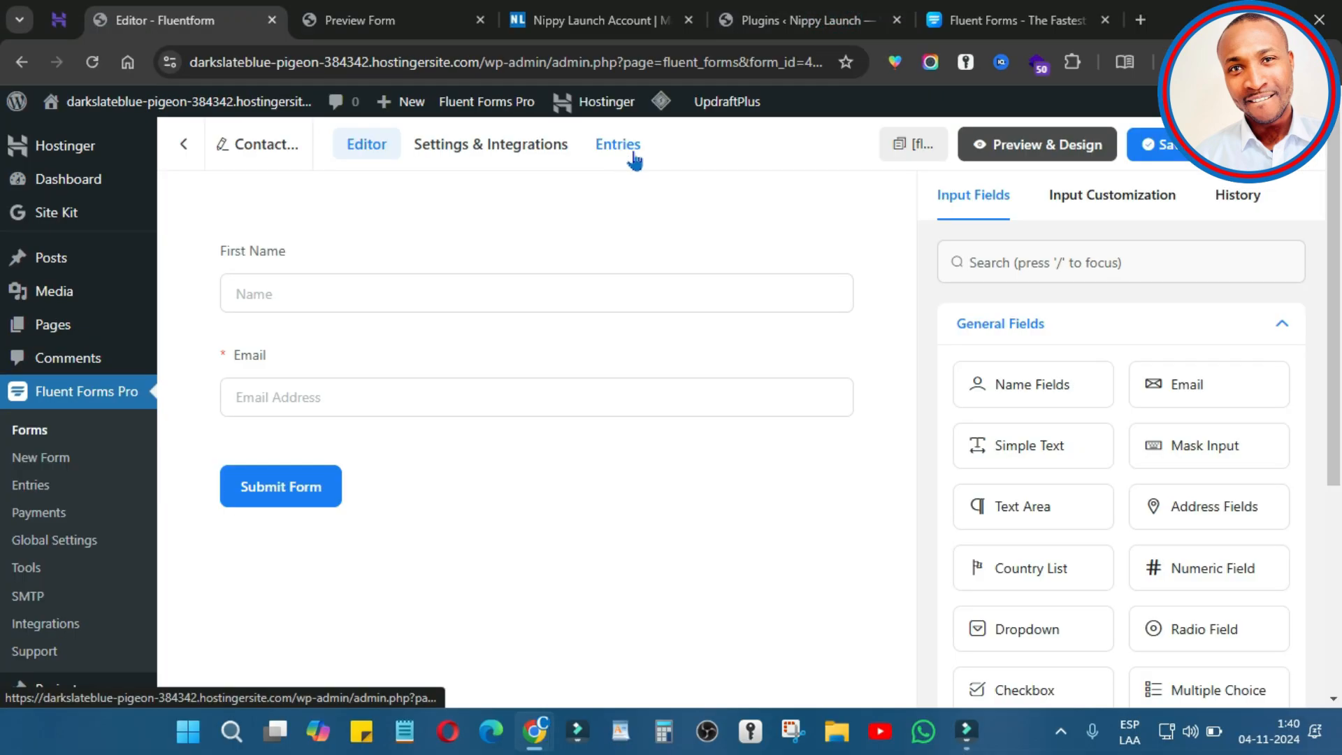
Step: Star the test submission in the form's Entries list as a favourite
{"action": "left_click", "coordinate": [624, 147]}
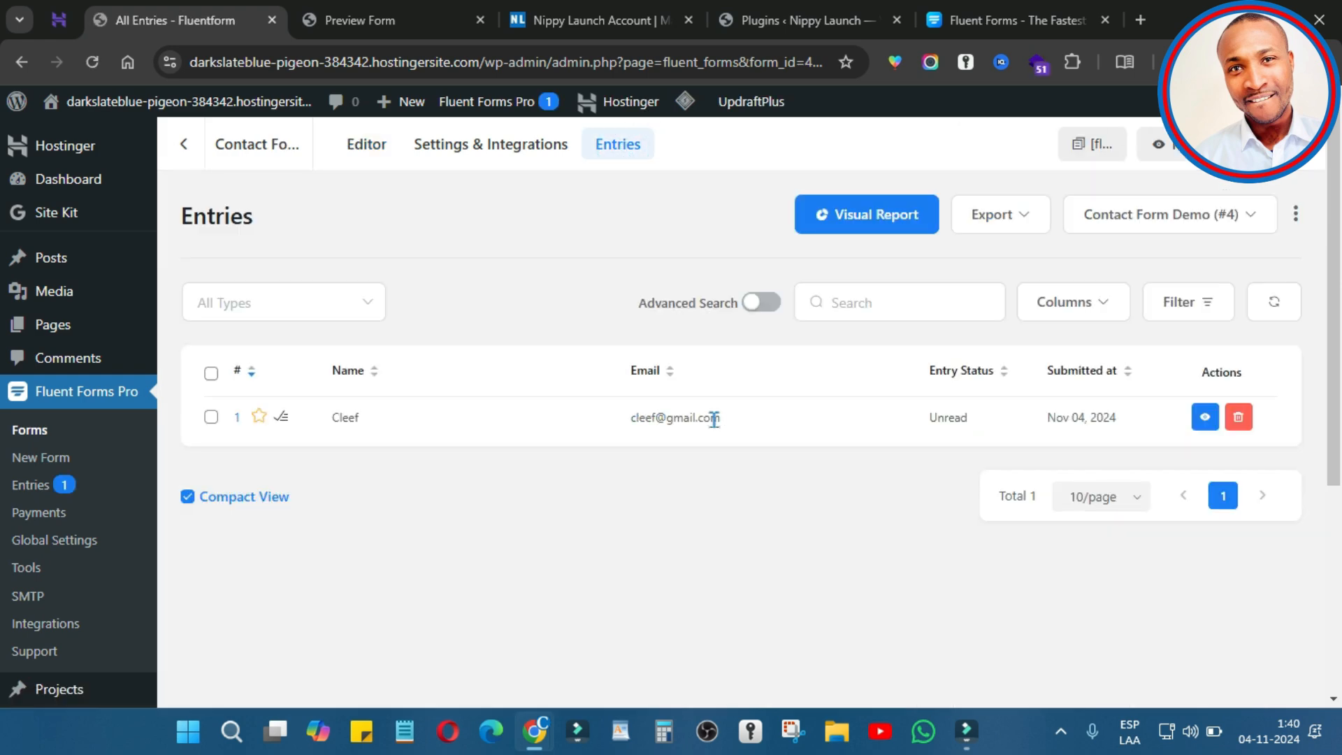
{"action": "left_click_drag", "start_coordinate": [718, 418], "coordinate": [423, 488]}
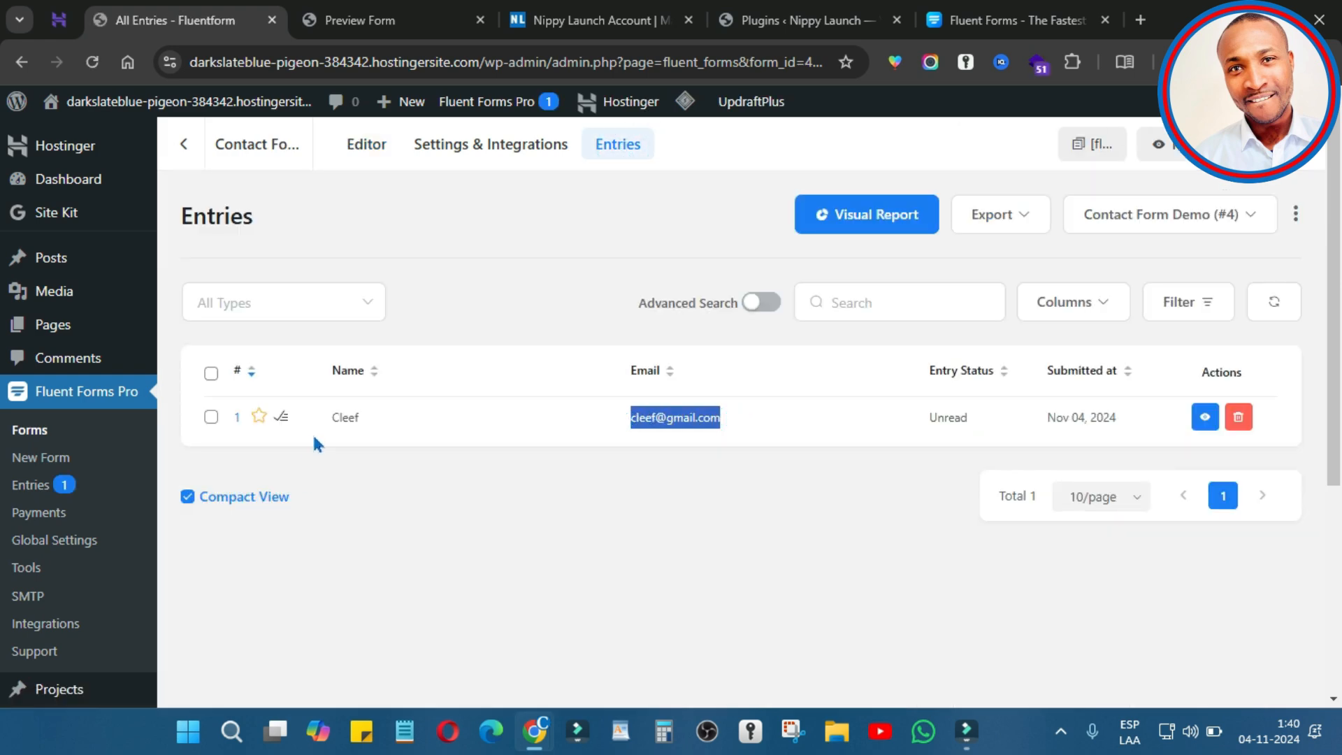
{"action": "left_click", "coordinate": [259, 418]}
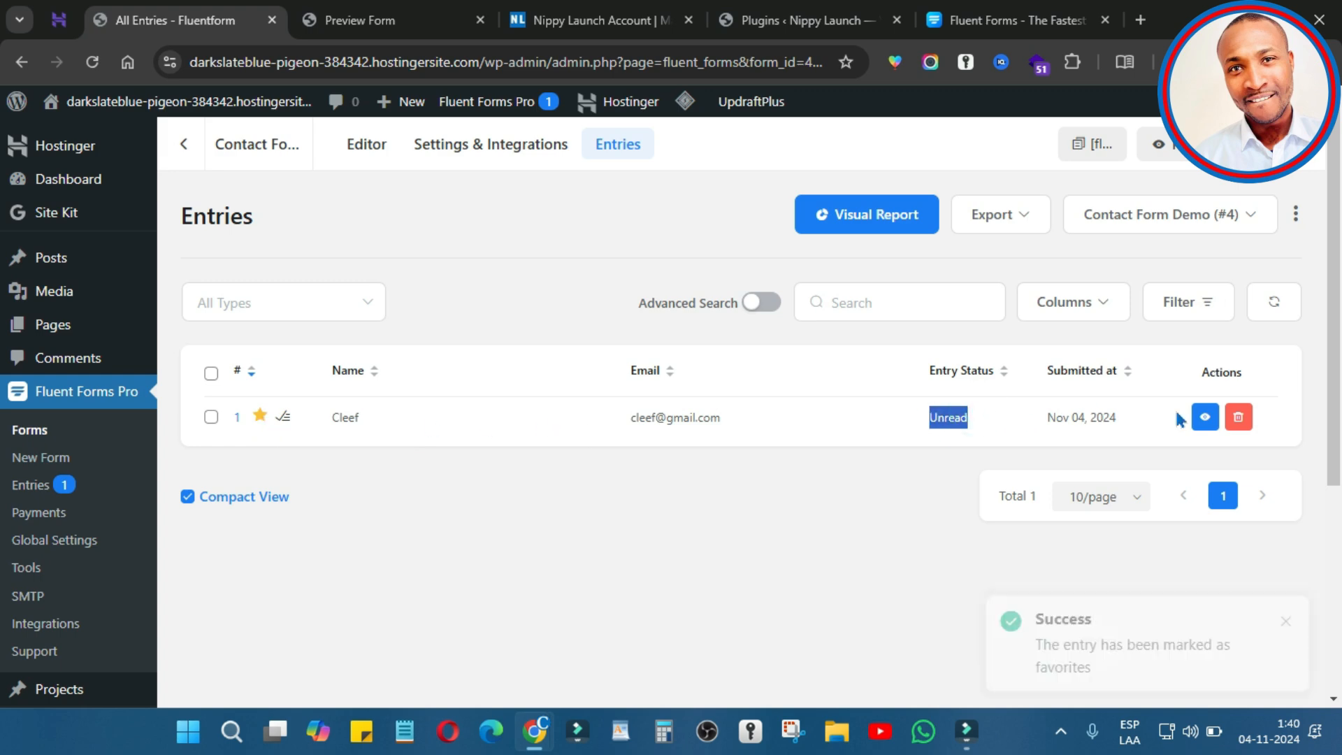
Step: Open Details #1 and review the submitted first name and e-mail
{"action": "left_click", "coordinate": [1205, 418]}
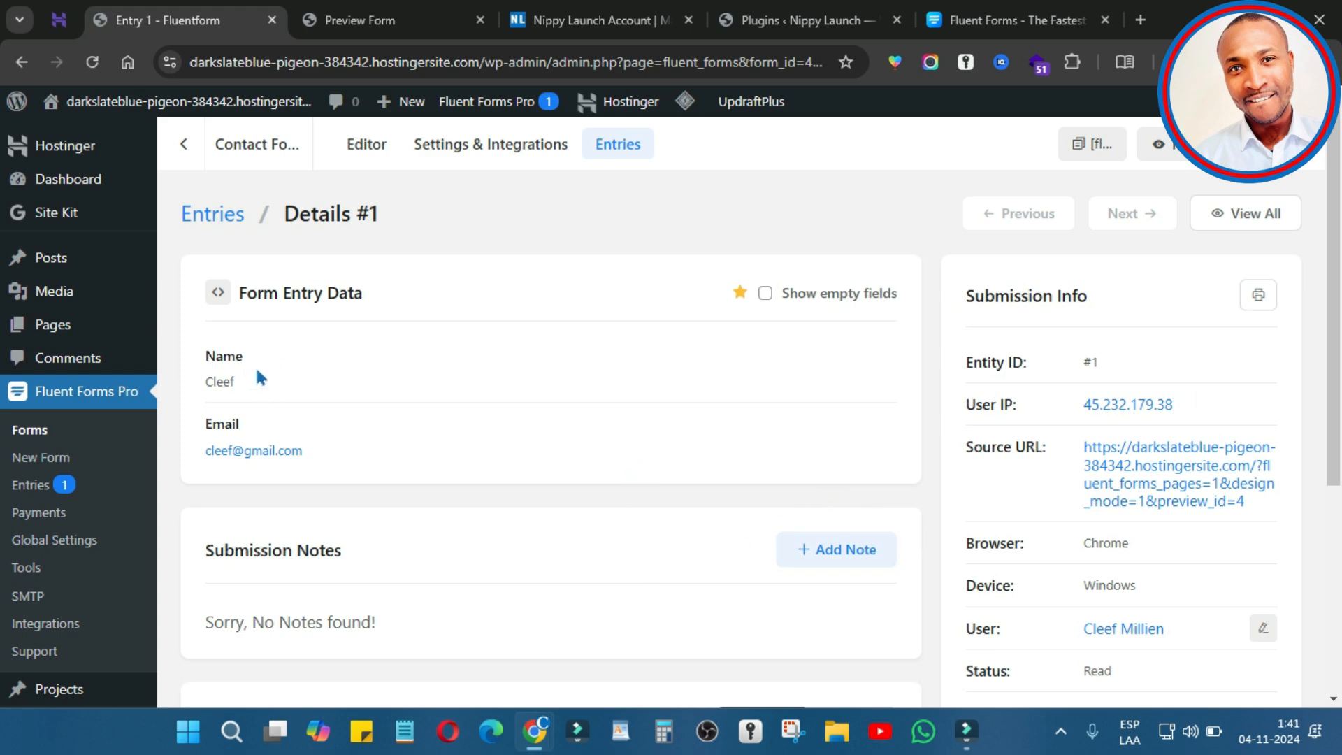
{"action": "double_click", "coordinate": [256, 378]}
{"action": "triple_click", "coordinate": [327, 451]}
{"action": "scroll", "coordinate": [677, 413], "scroll_direction": "down", "scroll_amount": 4}
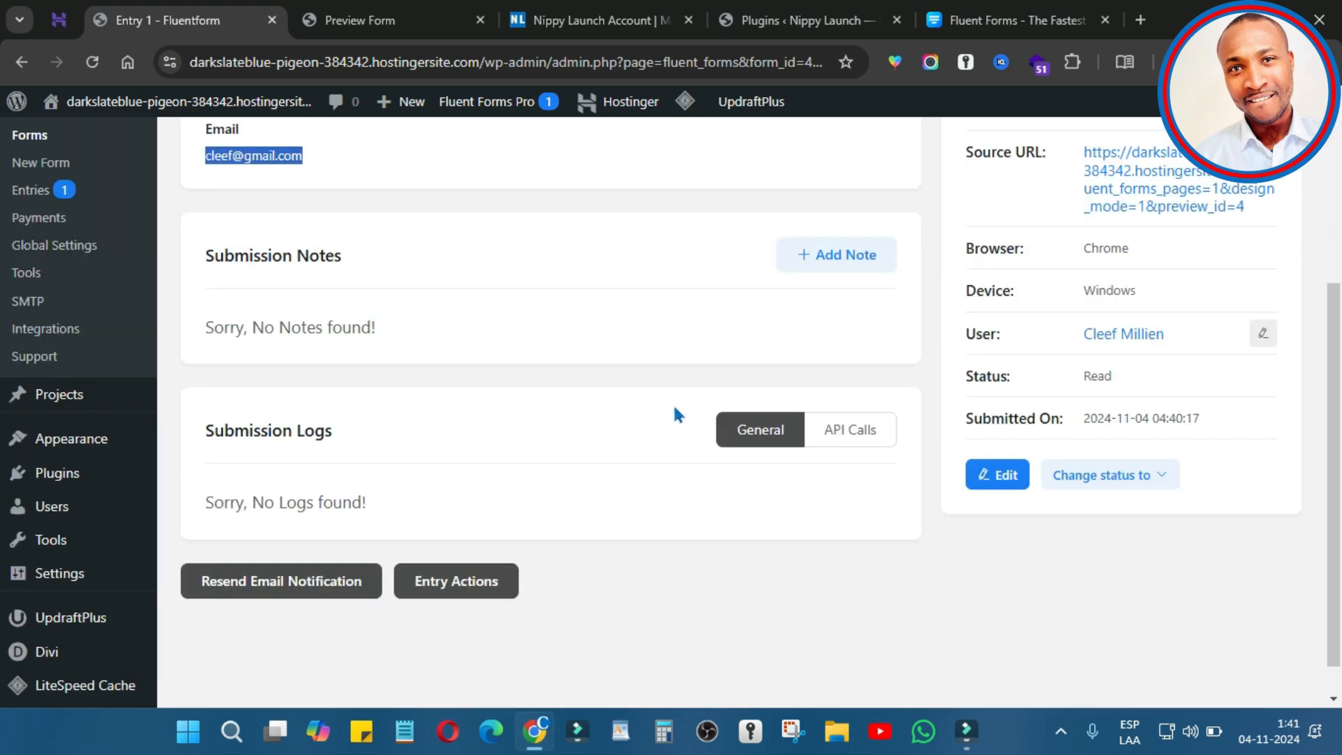
{"action": "scroll", "coordinate": [1198, 418], "scroll_direction": "down", "scroll_amount": 1}
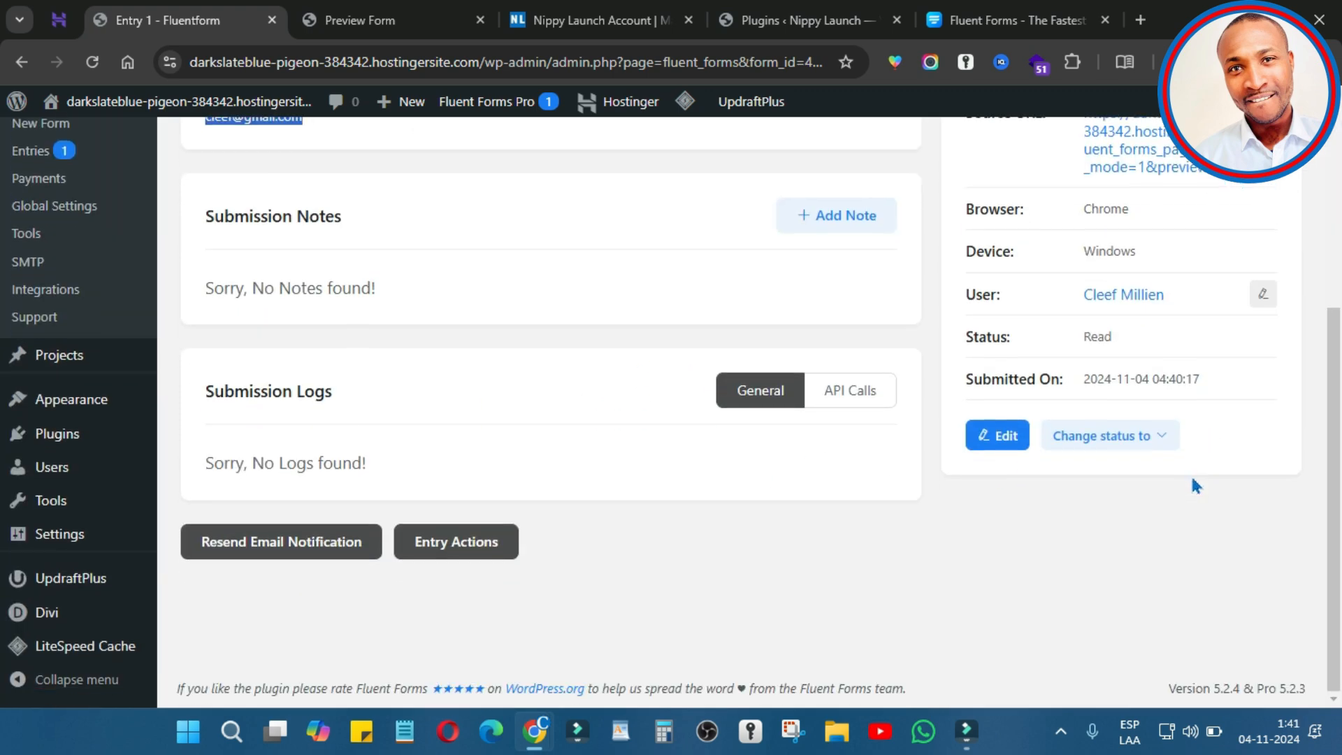
{"action": "scroll", "coordinate": [1190, 473], "scroll_direction": "up", "scroll_amount": 5}
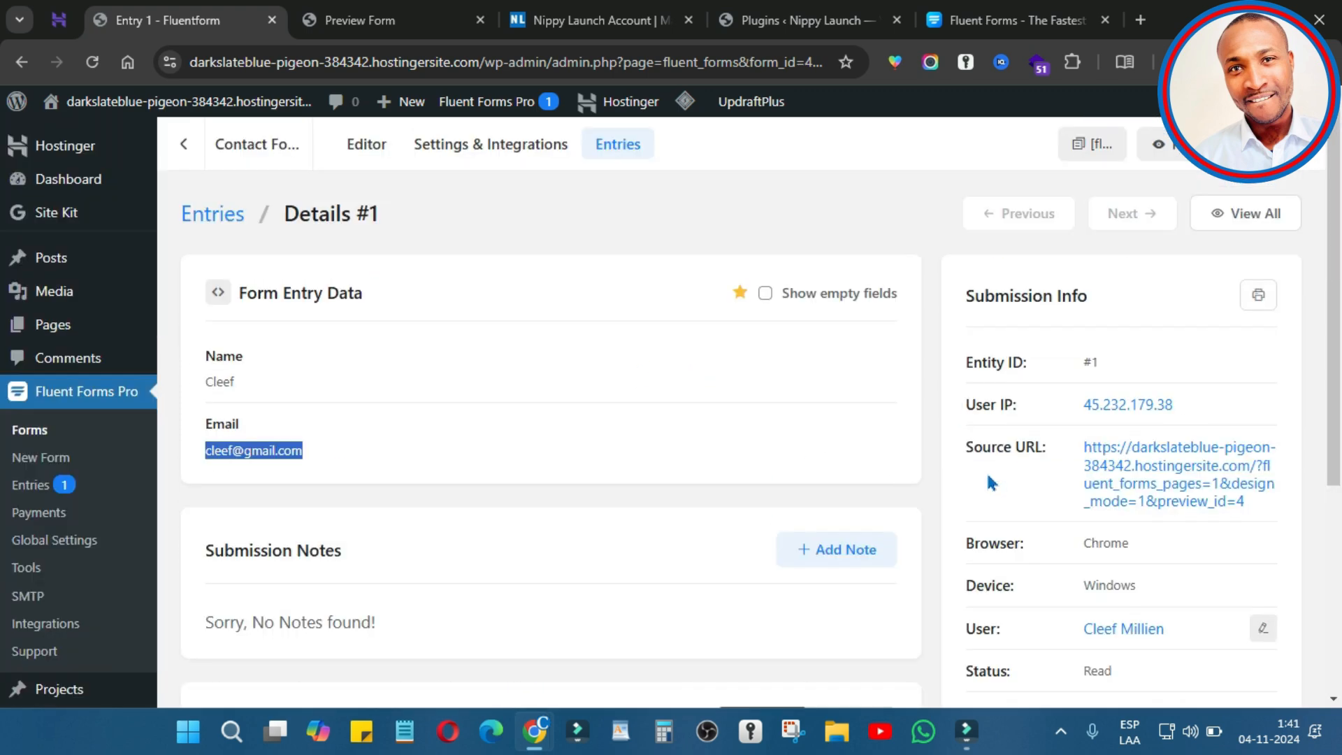
{"action": "left_click", "coordinate": [497, 148]}
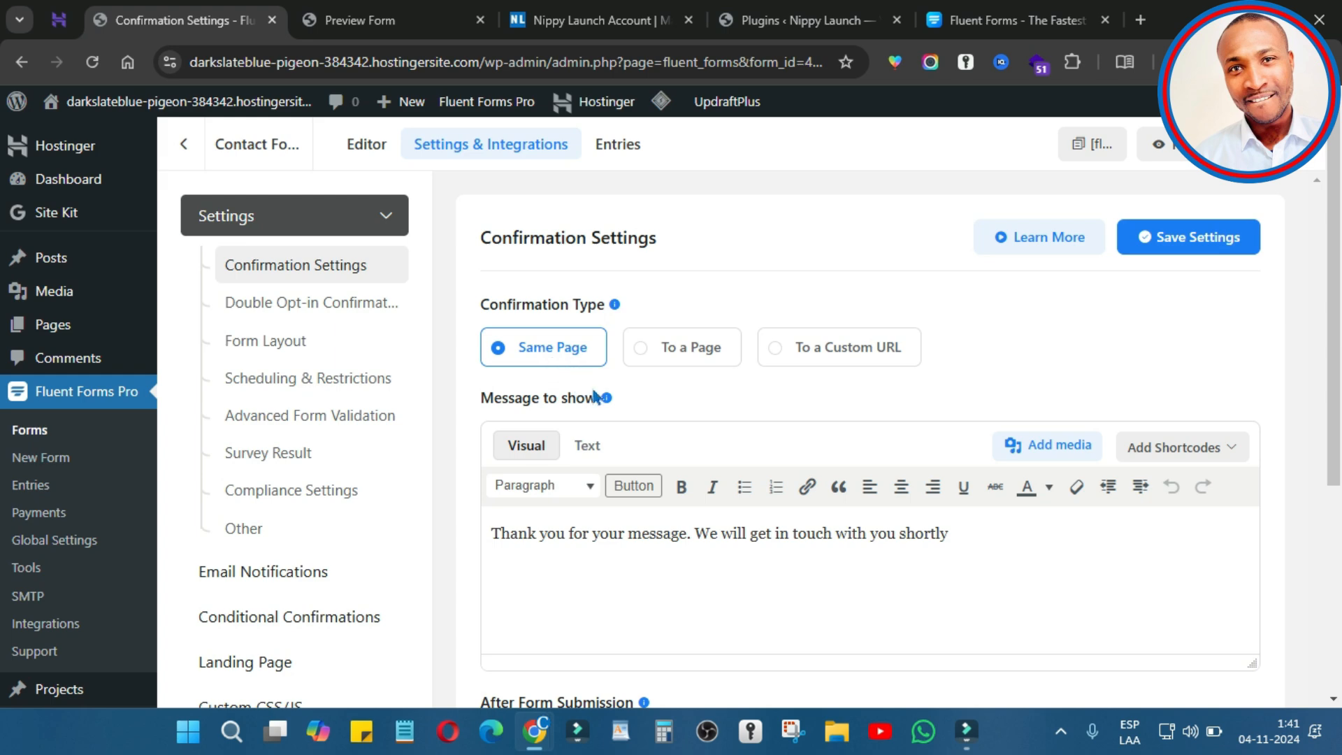
{"action": "left_click", "coordinate": [657, 349]}
{"action": "left_click", "coordinate": [602, 438]}
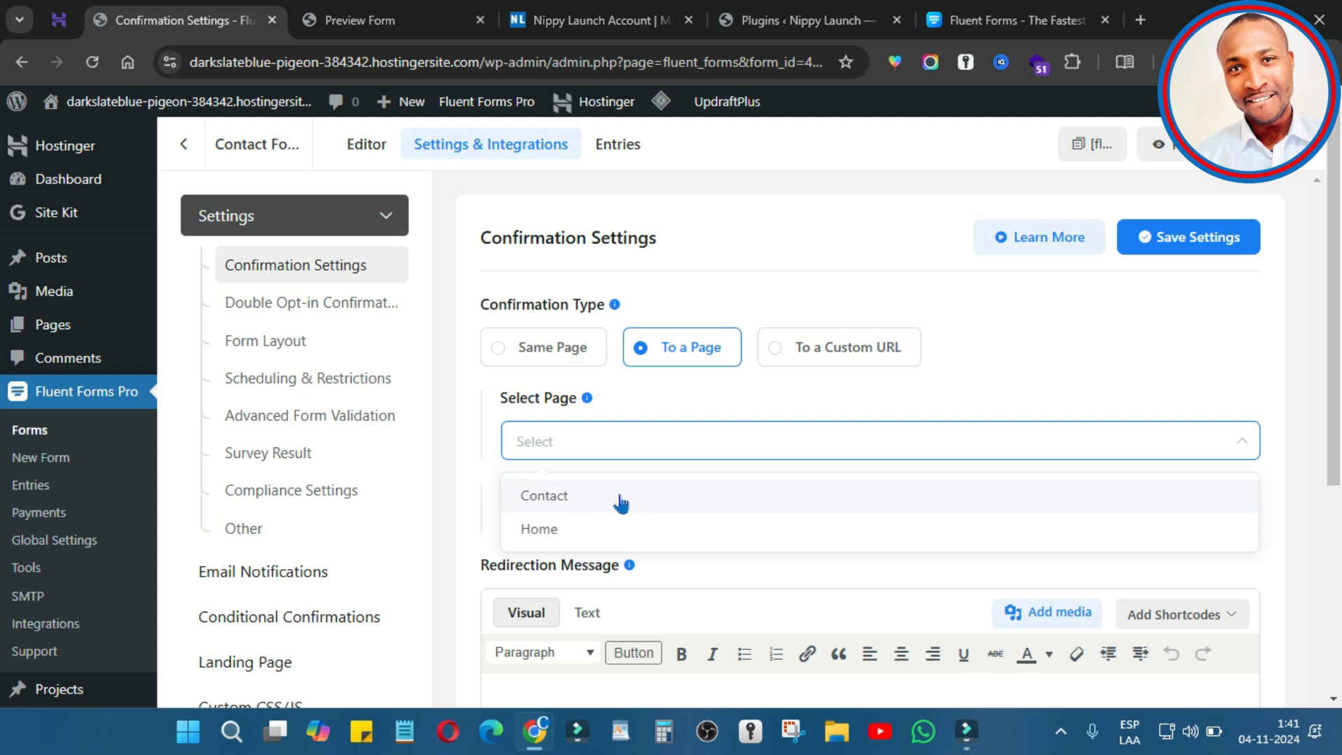
{"action": "left_click", "coordinate": [822, 359]}
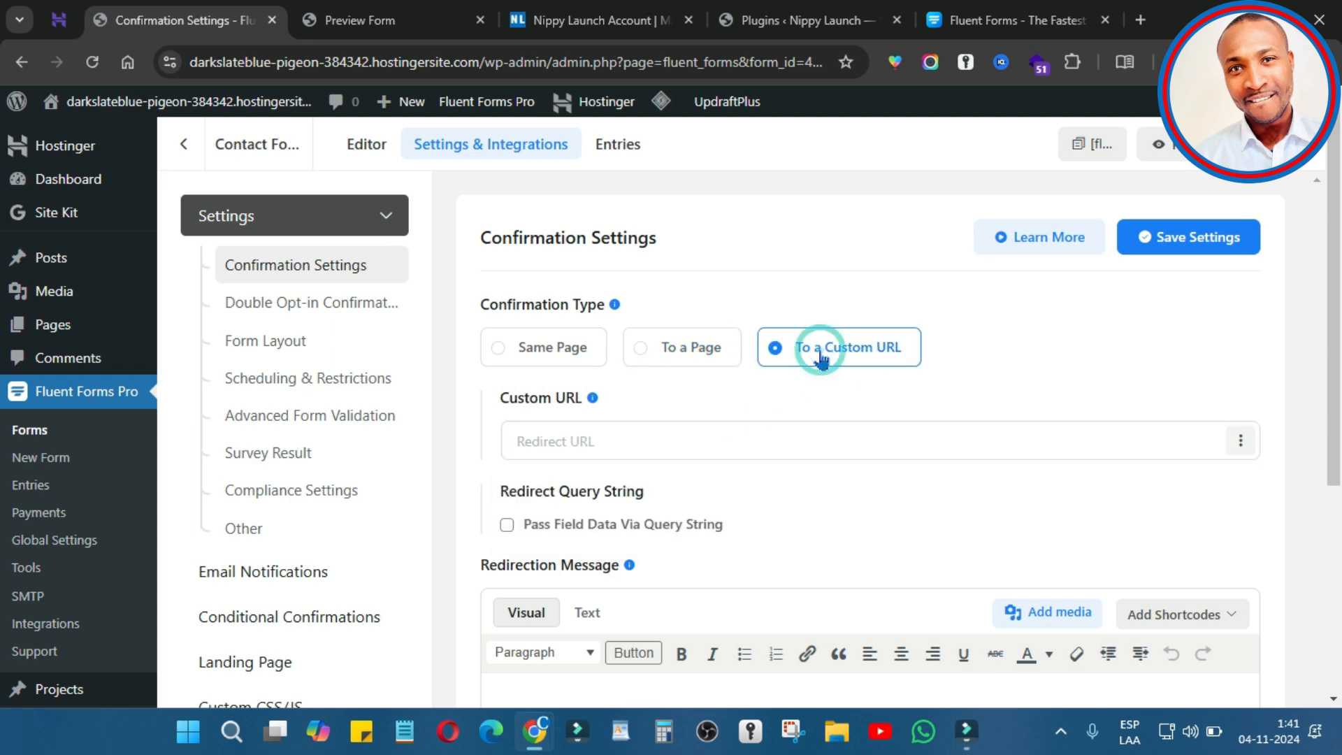
{"action": "left_click", "coordinate": [611, 457]}
{"action": "left_click", "coordinate": [576, 437]}
{"action": "type", "text": "#"}
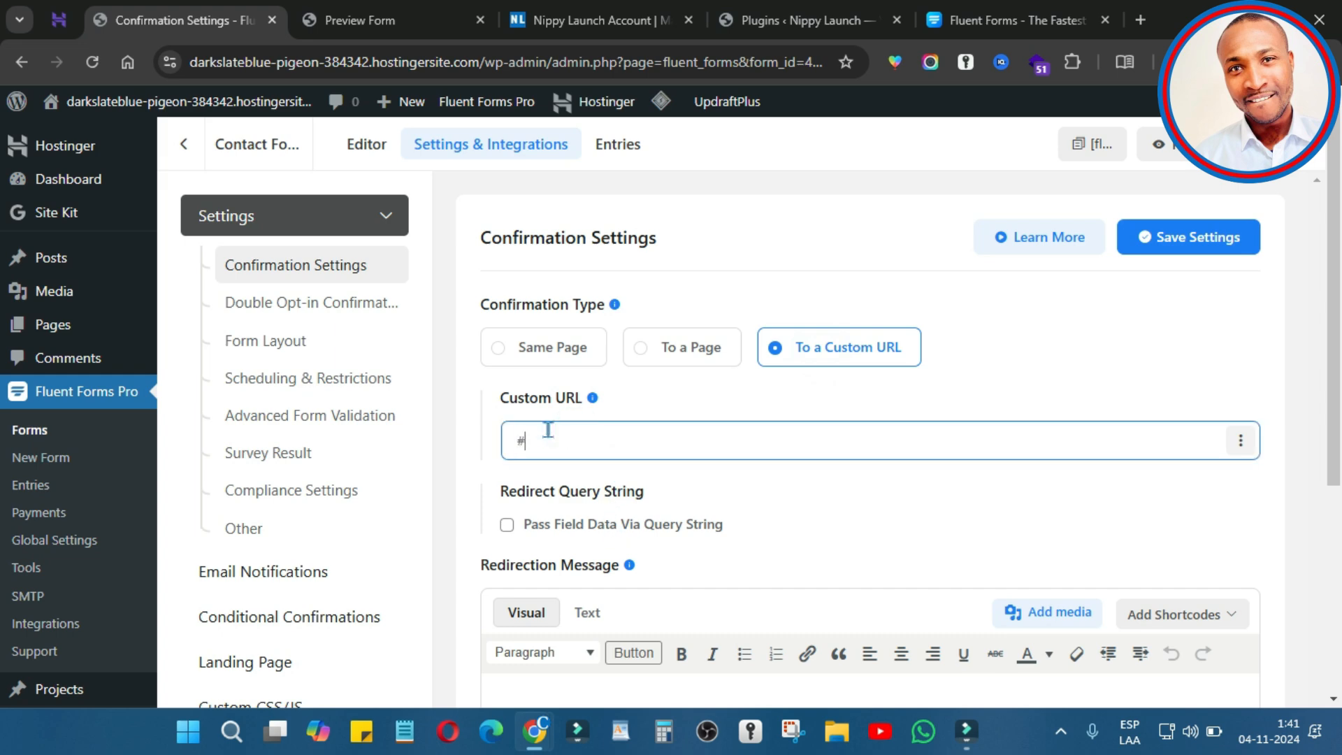
{"action": "key", "text": "BackSpace"}
{"action": "type", "text": "https://nippylaunch.com/"}
{"action": "scroll", "coordinate": [602, 494], "scroll_direction": "down", "scroll_amount": 5}
{"action": "scroll", "coordinate": [643, 484], "scroll_direction": "up", "scroll_amount": 5}
{"action": "type", "text": "thanks"}
Step: Turn on Deny empty submission, keeping its default warning message
{"action": "scroll", "coordinate": [706, 434], "scroll_direction": "down", "scroll_amount": 10}
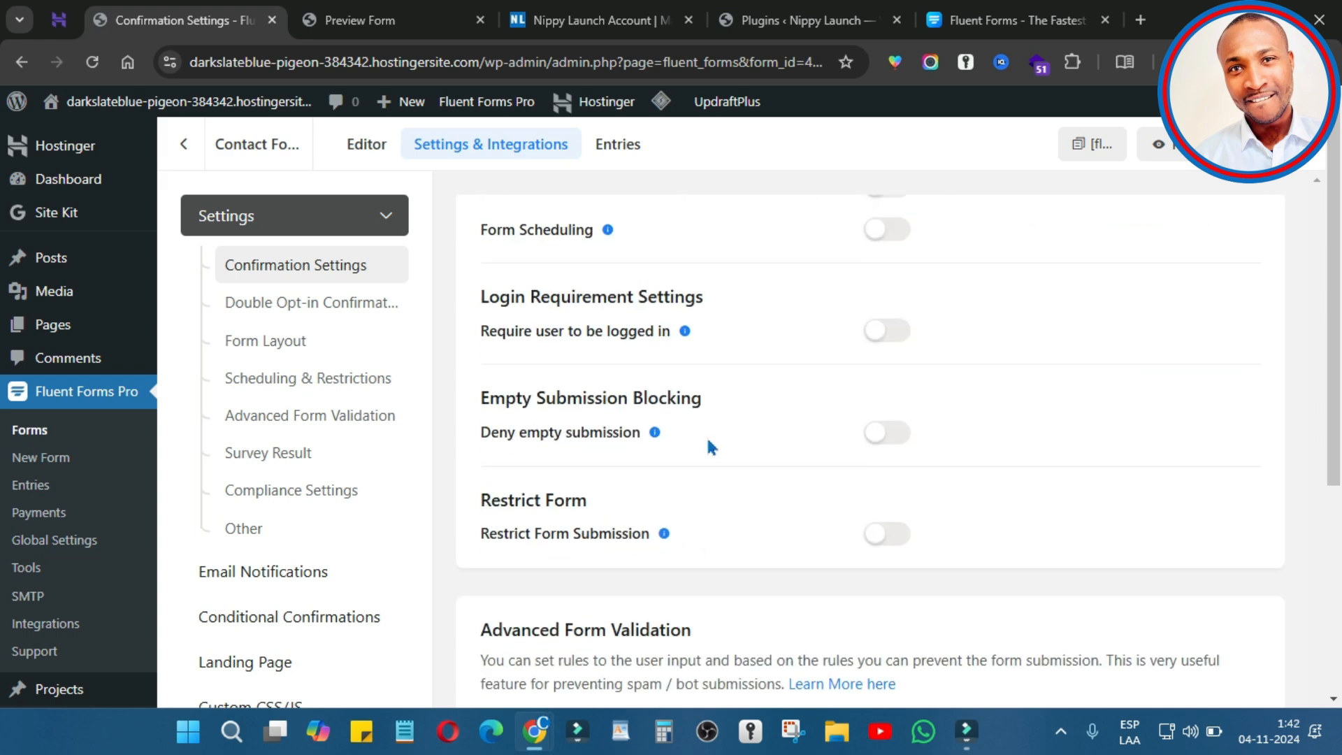
{"action": "scroll", "coordinate": [785, 451], "scroll_direction": "down", "scroll_amount": 4}
{"action": "left_click", "coordinate": [889, 424]}
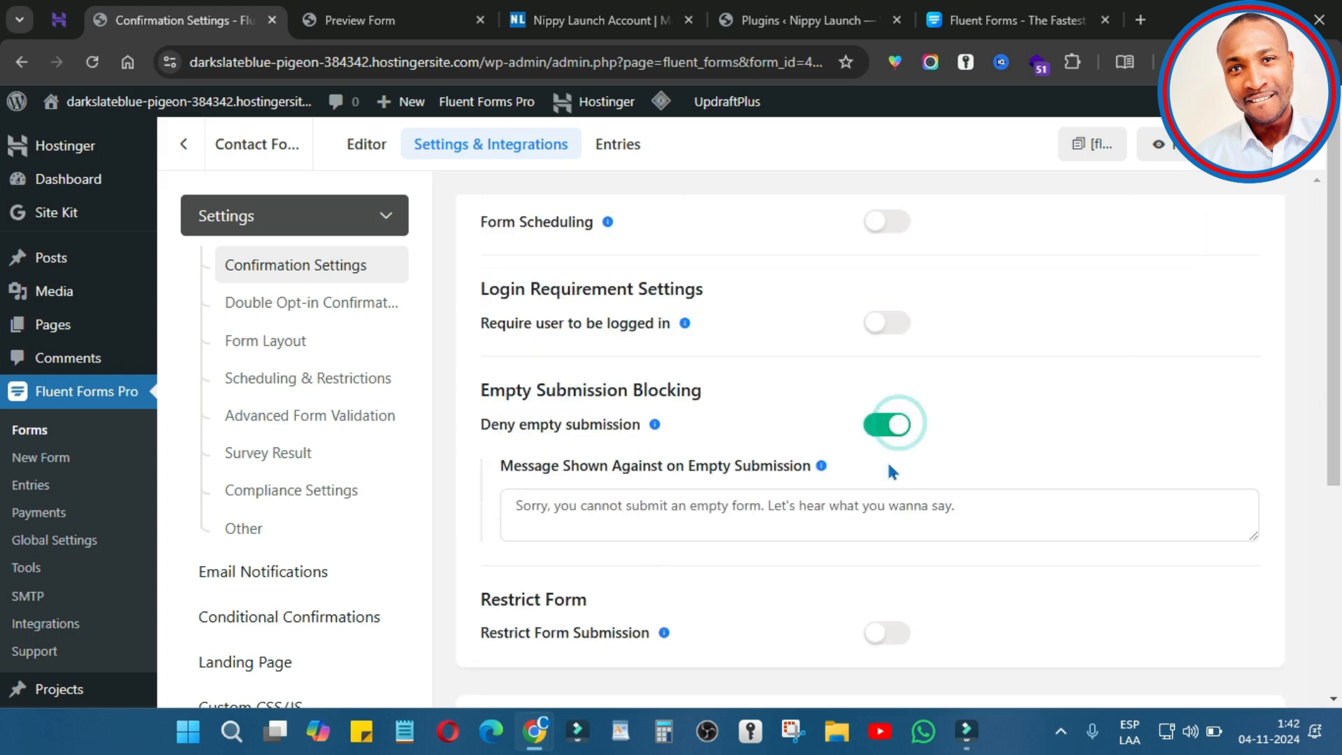
{"action": "left_click", "coordinate": [739, 502]}
{"action": "left_click", "coordinate": [764, 477]}
Step: Toggle advanced form validation on and off, then save the form settings
{"action": "scroll", "coordinate": [699, 521], "scroll_direction": "down", "scroll_amount": 4}
{"action": "scroll", "coordinate": [752, 417], "scroll_direction": "down", "scroll_amount": 4}
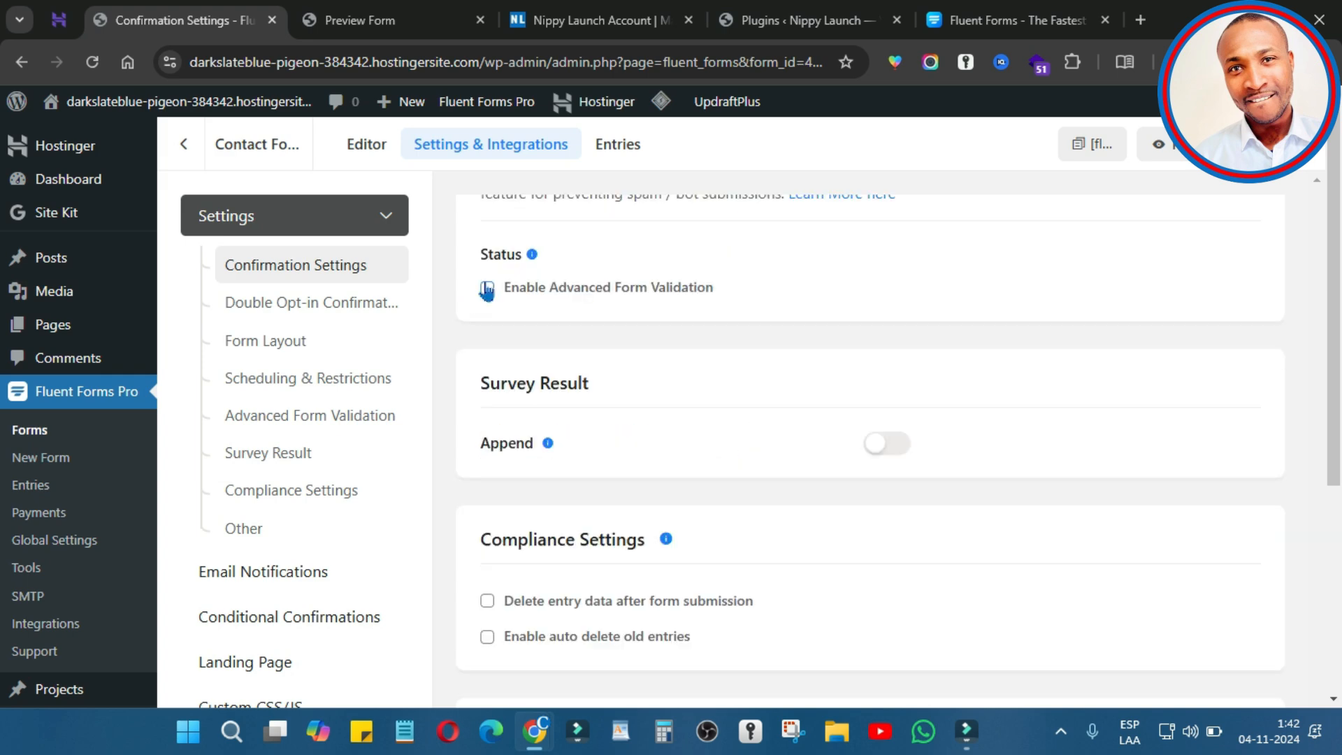
{"action": "left_click", "coordinate": [487, 288]}
{"action": "left_click", "coordinate": [487, 288]}
{"action": "scroll", "coordinate": [769, 483], "scroll_direction": "down", "scroll_amount": 6}
{"action": "left_click", "coordinate": [531, 441]}
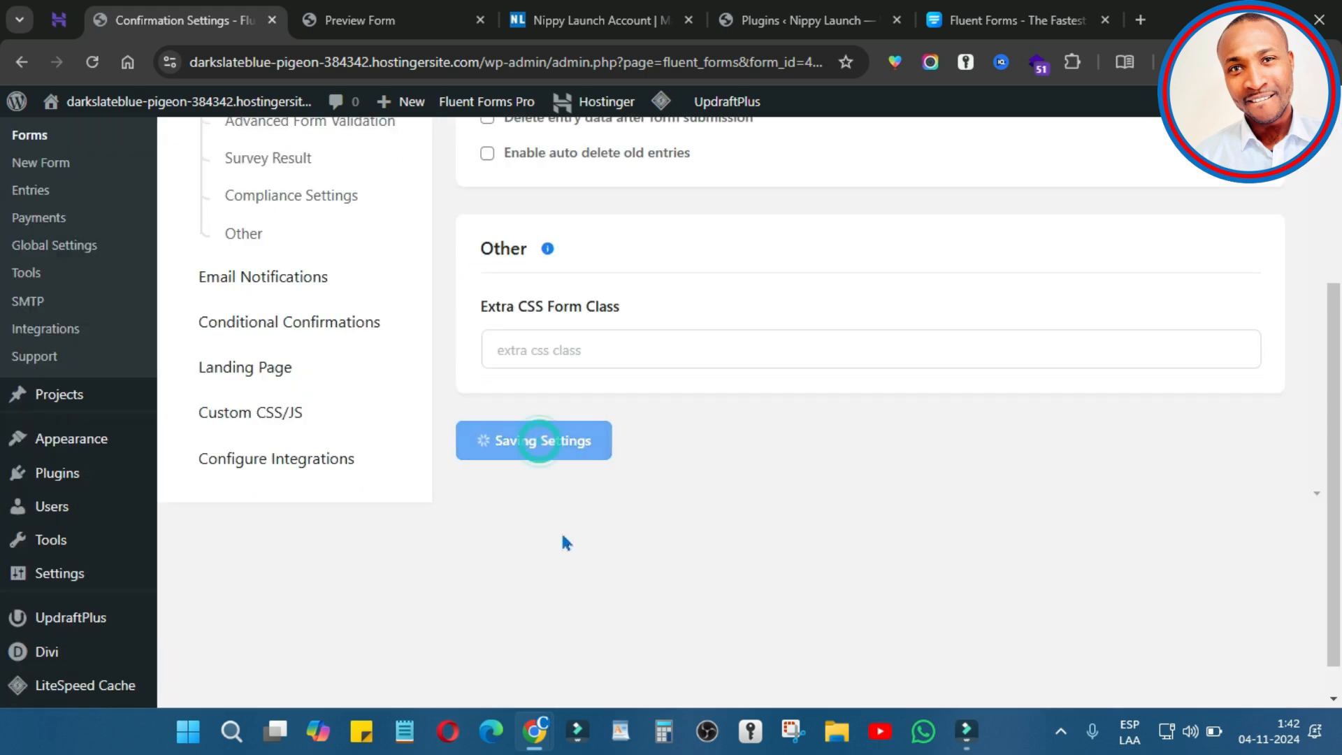
Step: Open Email Notifications and read the FluentSMTP plugin recommendation notice
{"action": "left_click", "coordinate": [266, 234]}
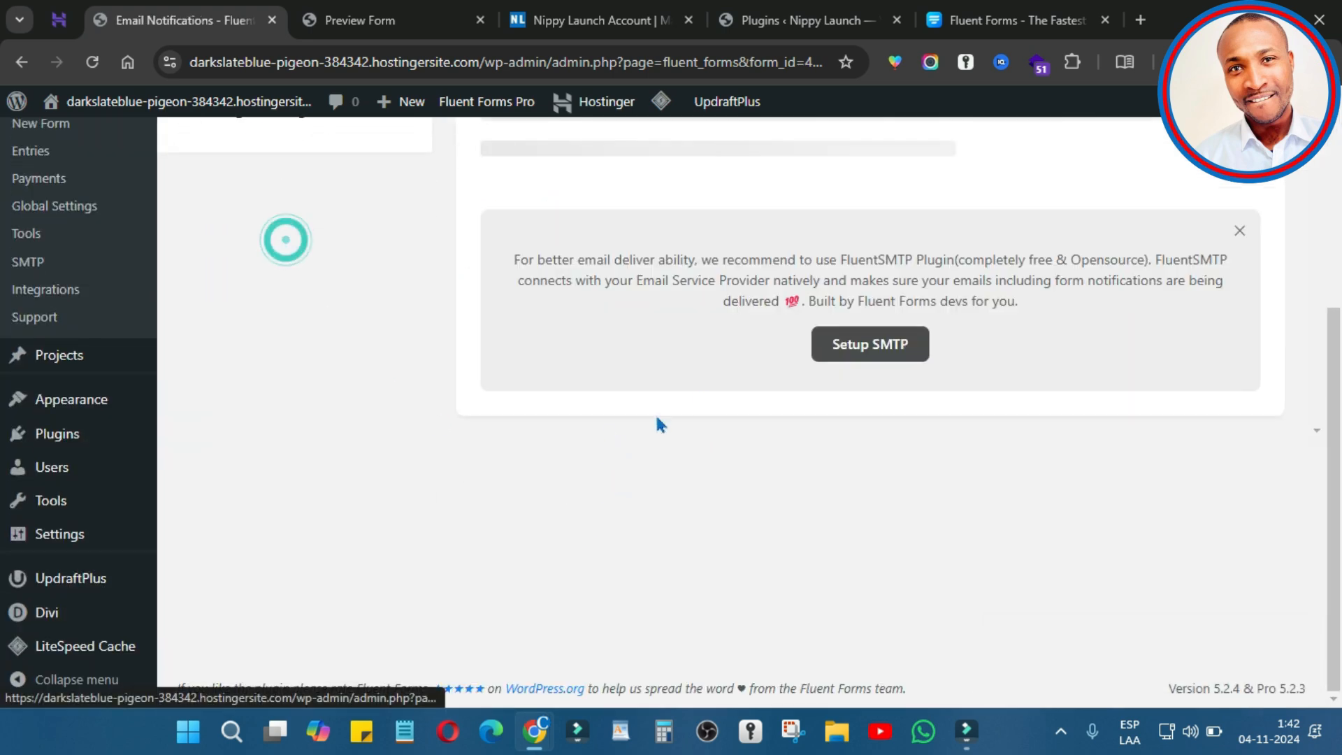
{"action": "scroll", "coordinate": [747, 395], "scroll_direction": "up", "scroll_amount": 1}
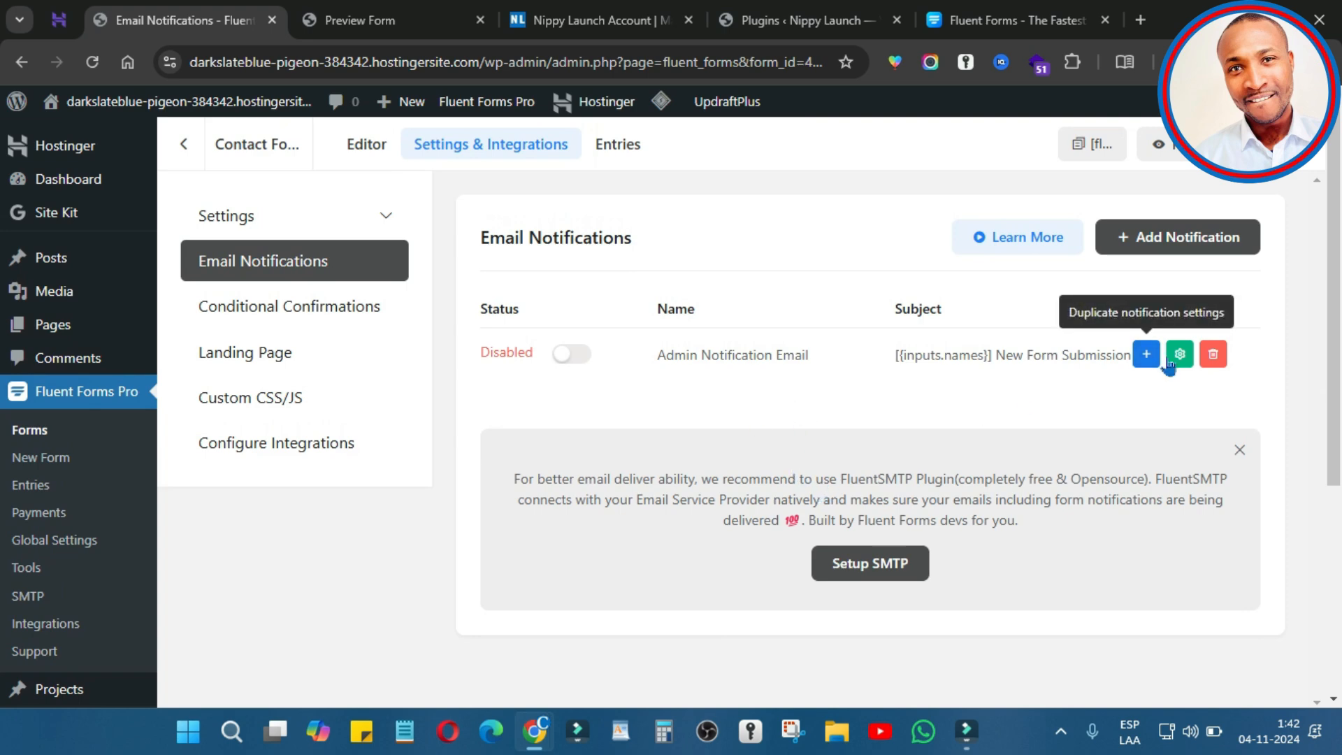
{"action": "left_click_drag", "start_coordinate": [760, 478], "coordinate": [924, 481]}
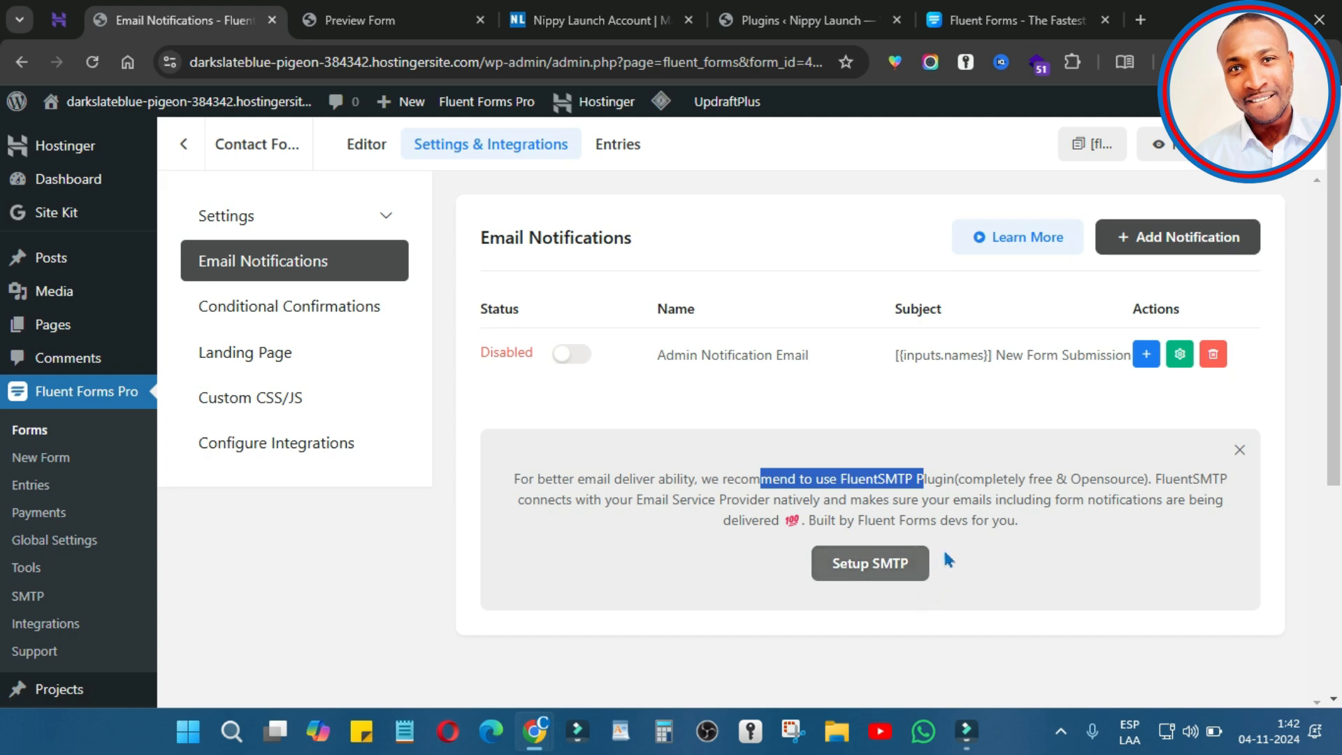
{"action": "left_click", "coordinate": [973, 498]}
{"action": "double_click", "coordinate": [955, 479]}
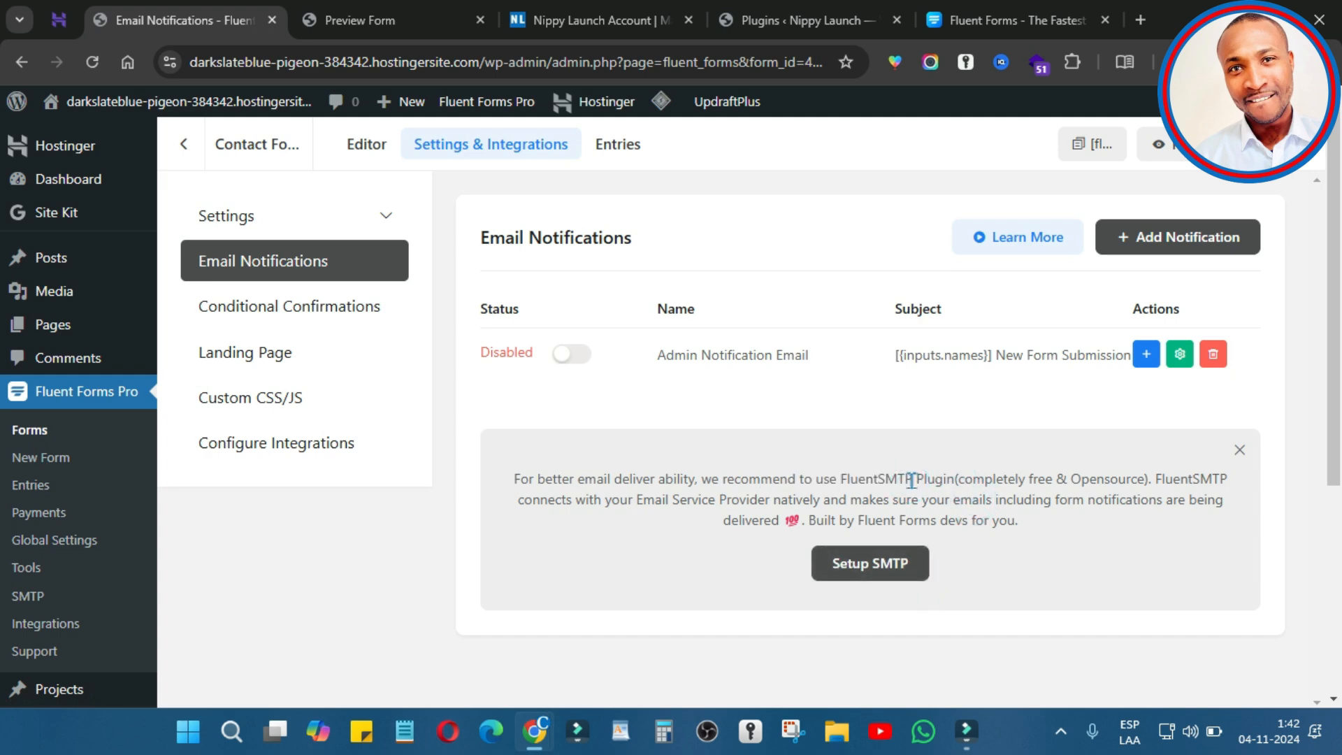
{"action": "left_click_drag", "start_coordinate": [913, 480], "coordinate": [843, 481]}
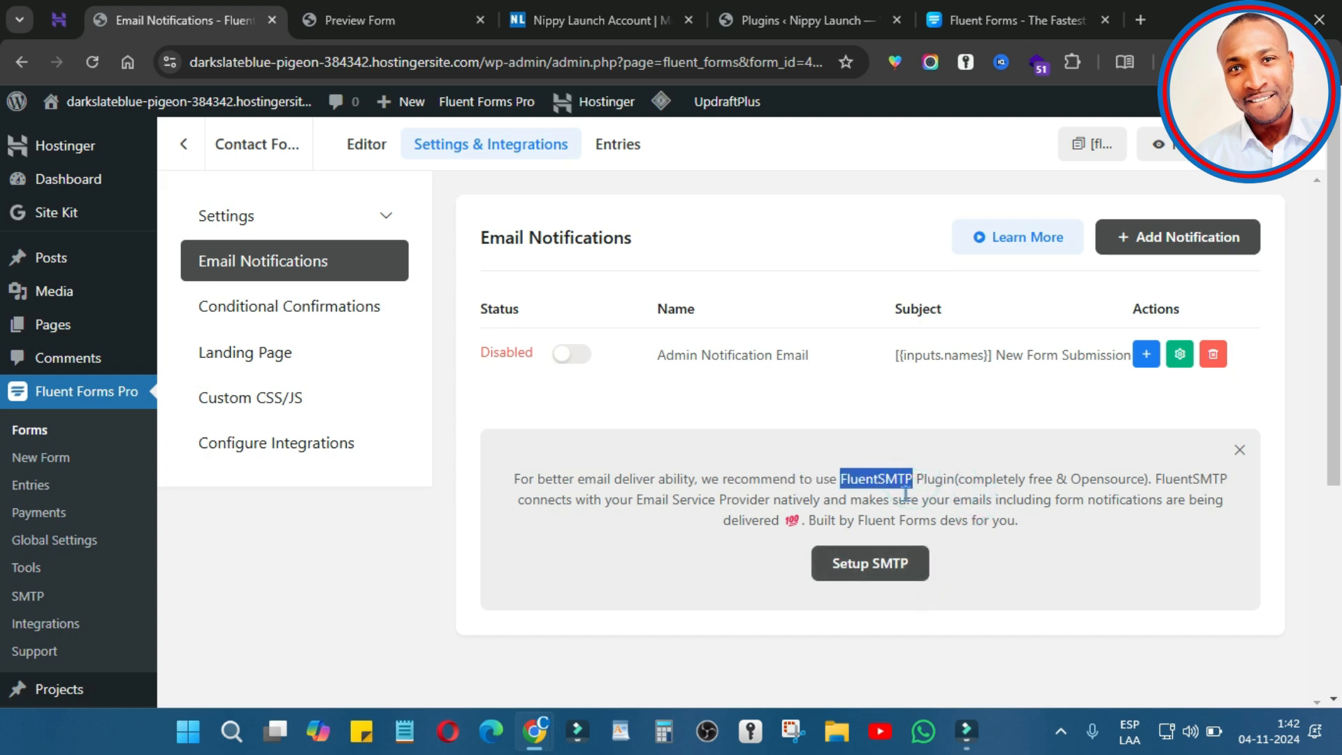
Step: Review Admin Notification Email's Send To options, keep the fixed admin address, and save it
{"action": "left_click", "coordinate": [1178, 354]}
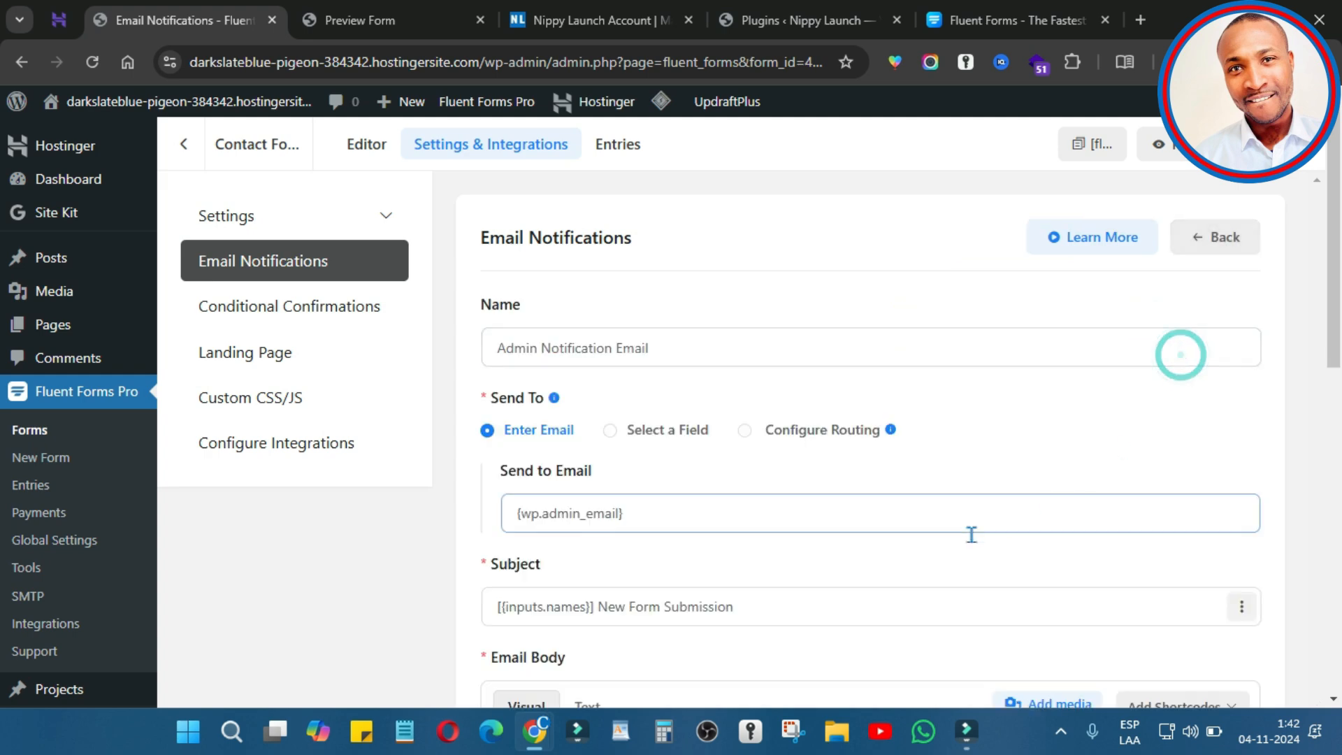
{"action": "scroll", "coordinate": [701, 499], "scroll_direction": "down", "scroll_amount": 2}
{"action": "scroll", "coordinate": [701, 499], "scroll_direction": "up", "scroll_amount": 2}
{"action": "left_click", "coordinate": [645, 510]}
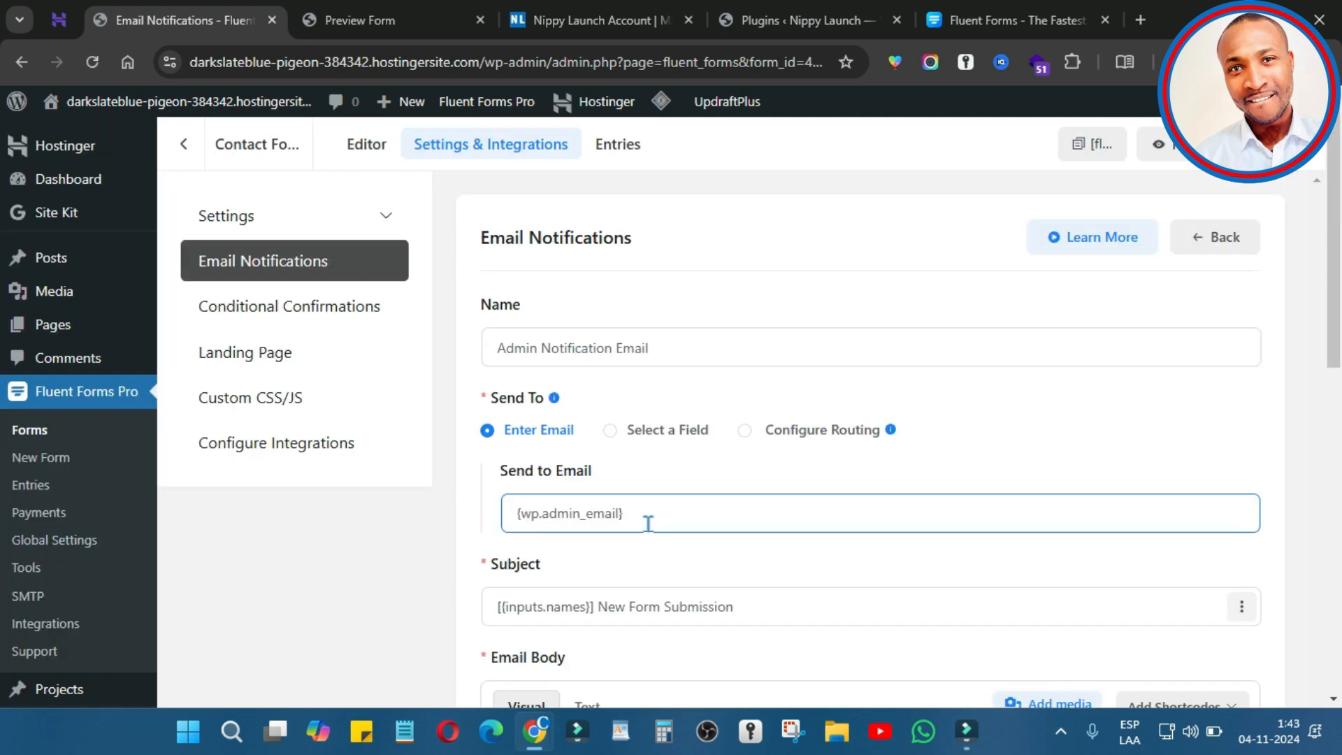
{"action": "left_click", "coordinate": [637, 433]}
{"action": "left_click", "coordinate": [630, 432]}
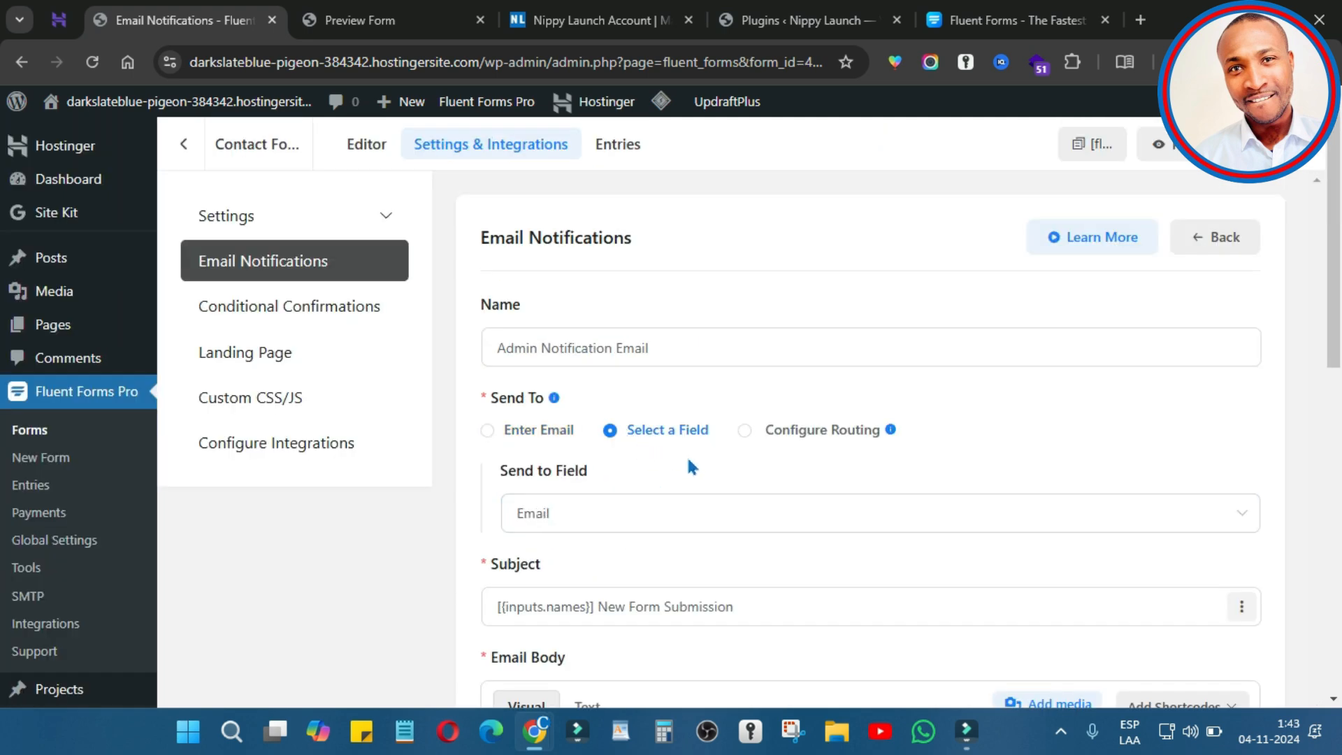
{"action": "left_click", "coordinate": [746, 434]}
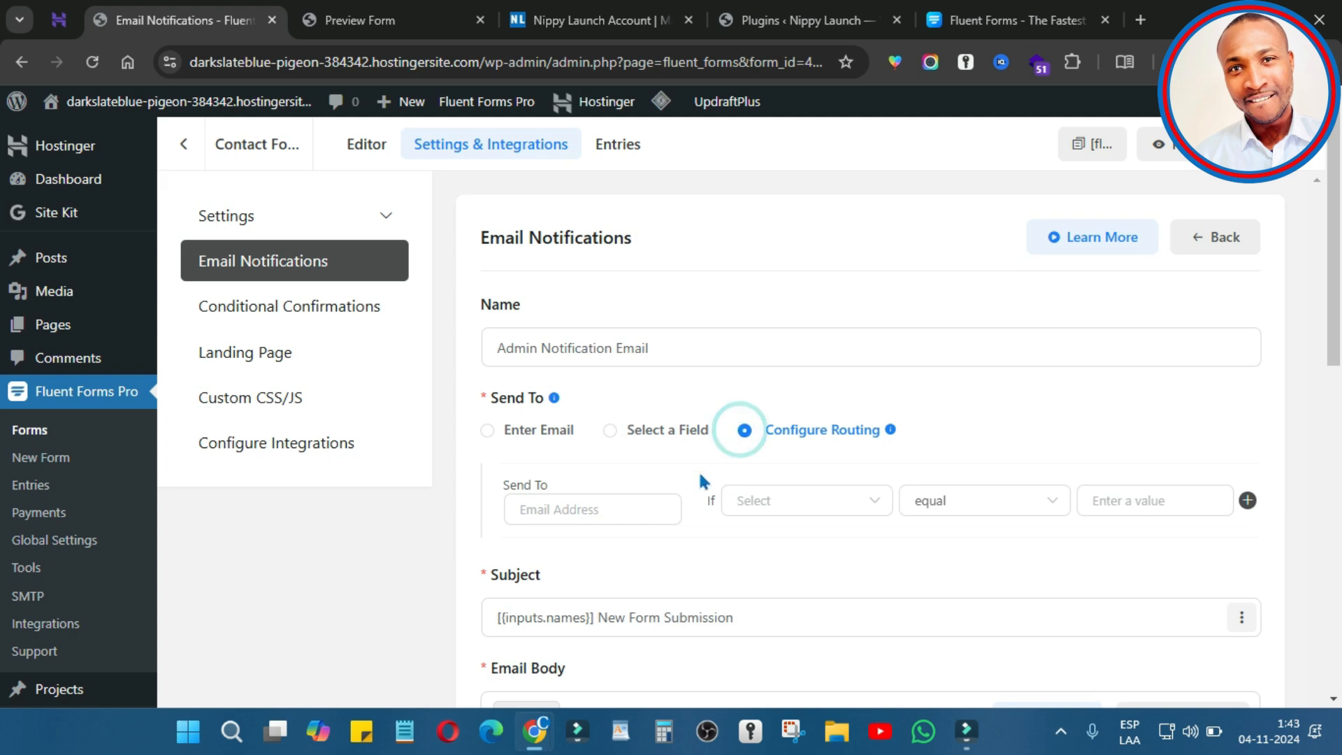
{"action": "left_click", "coordinate": [488, 430]}
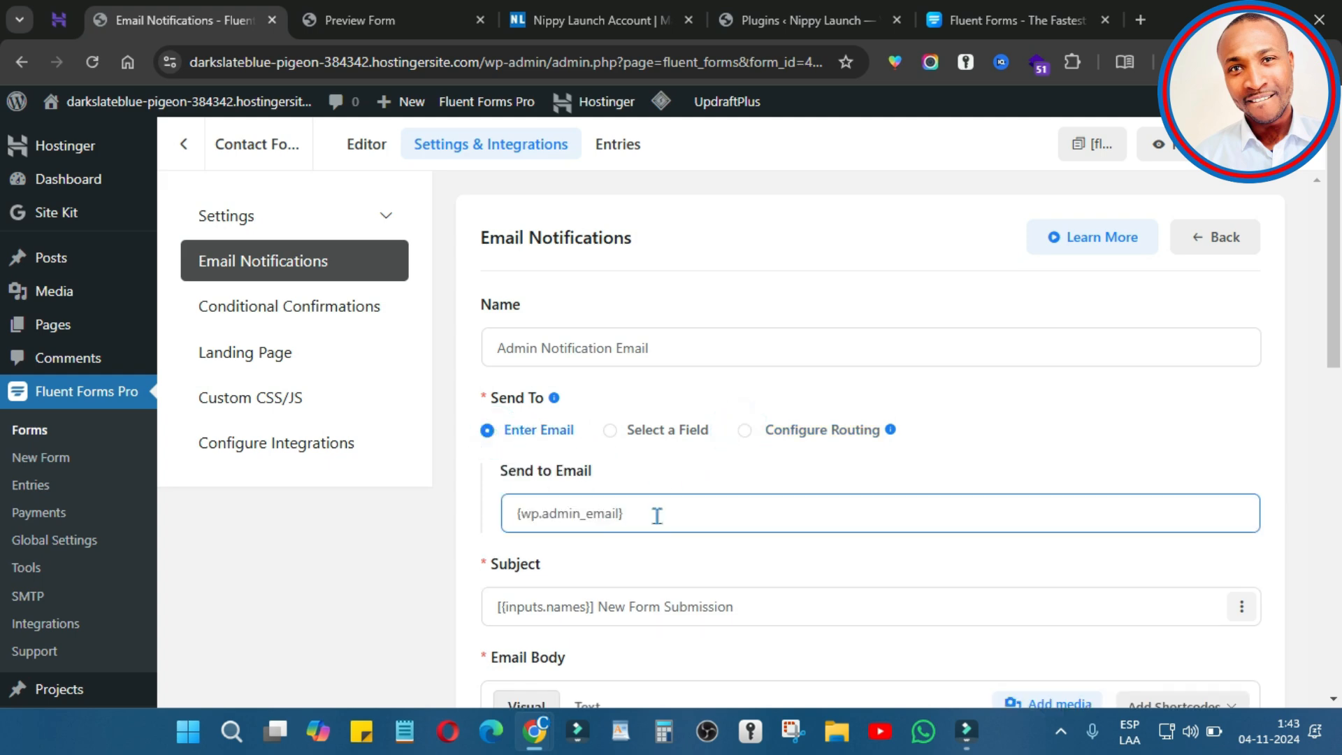
{"action": "scroll", "coordinate": [644, 531], "scroll_direction": "down", "scroll_amount": 4}
{"action": "scroll", "coordinate": [642, 541], "scroll_direction": "down", "scroll_amount": 6}
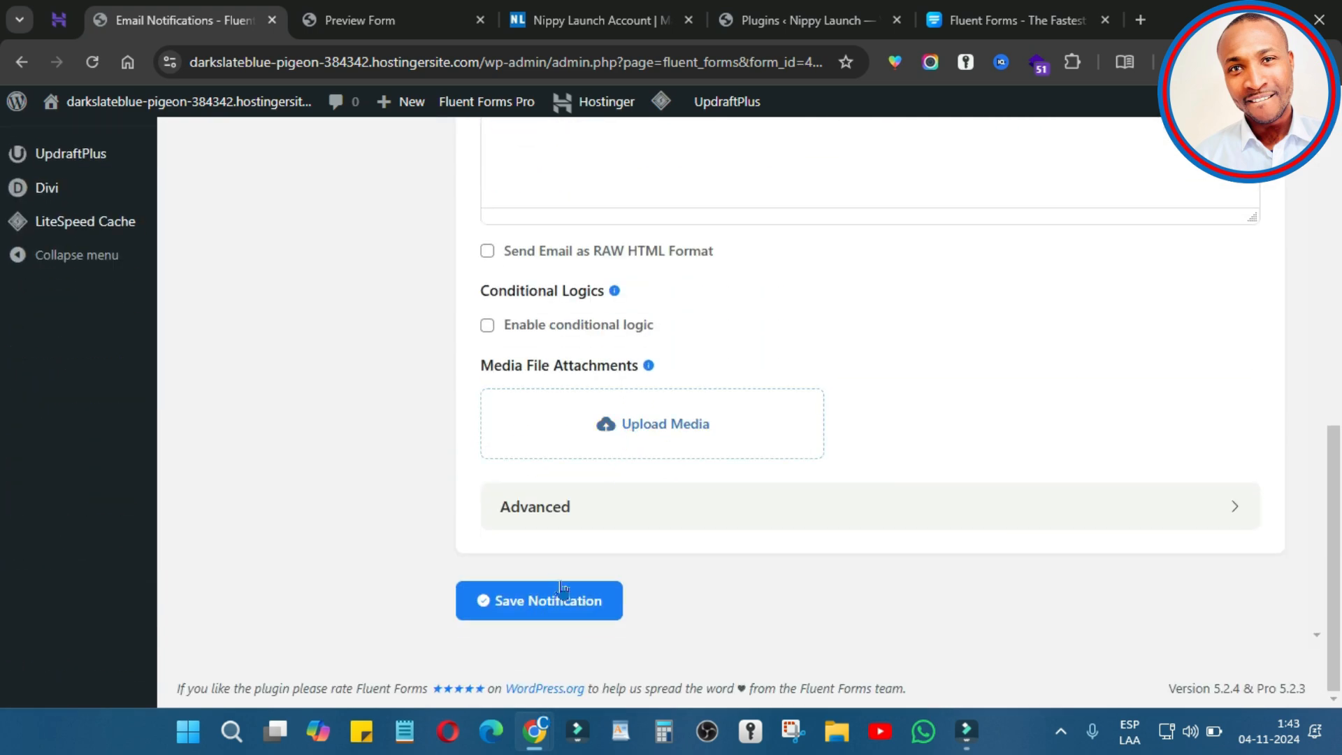
{"action": "left_click", "coordinate": [563, 589]}
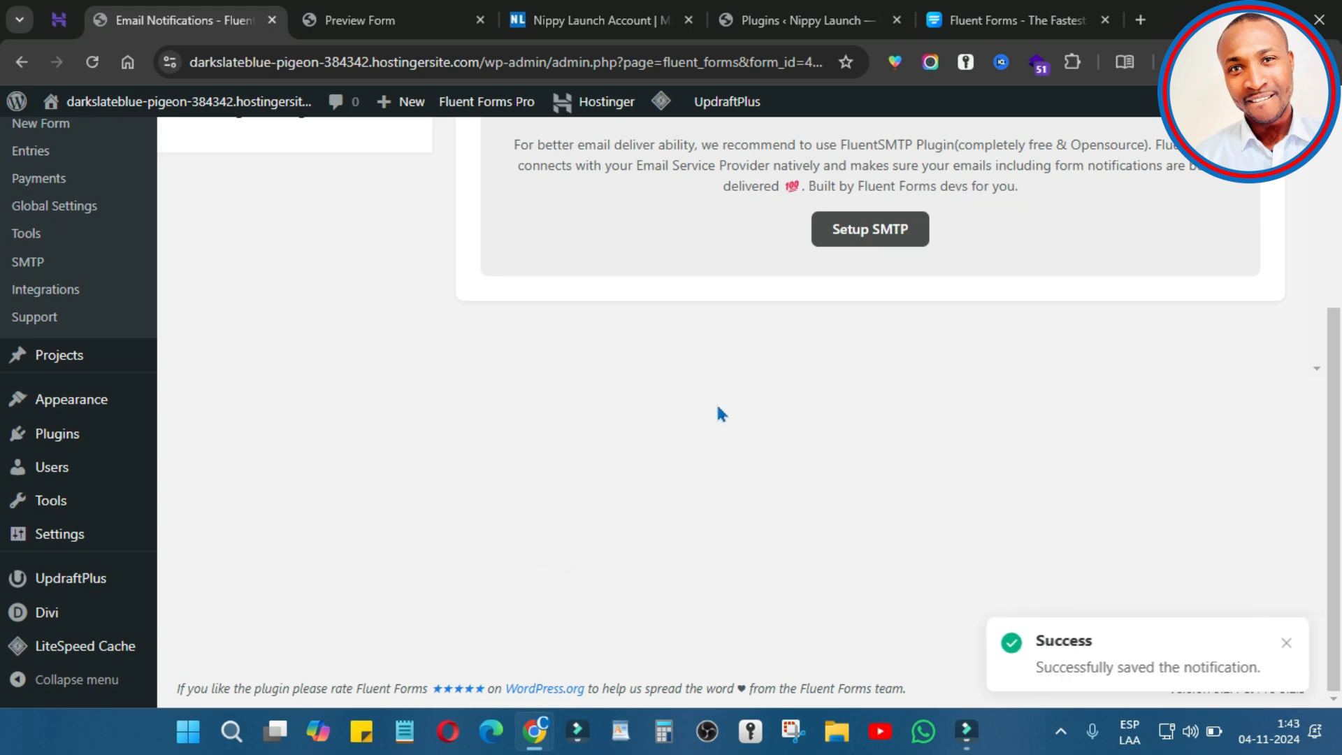
Step: Switch Form Landing Page Mode on, then back off
{"action": "left_click", "coordinate": [273, 353]}
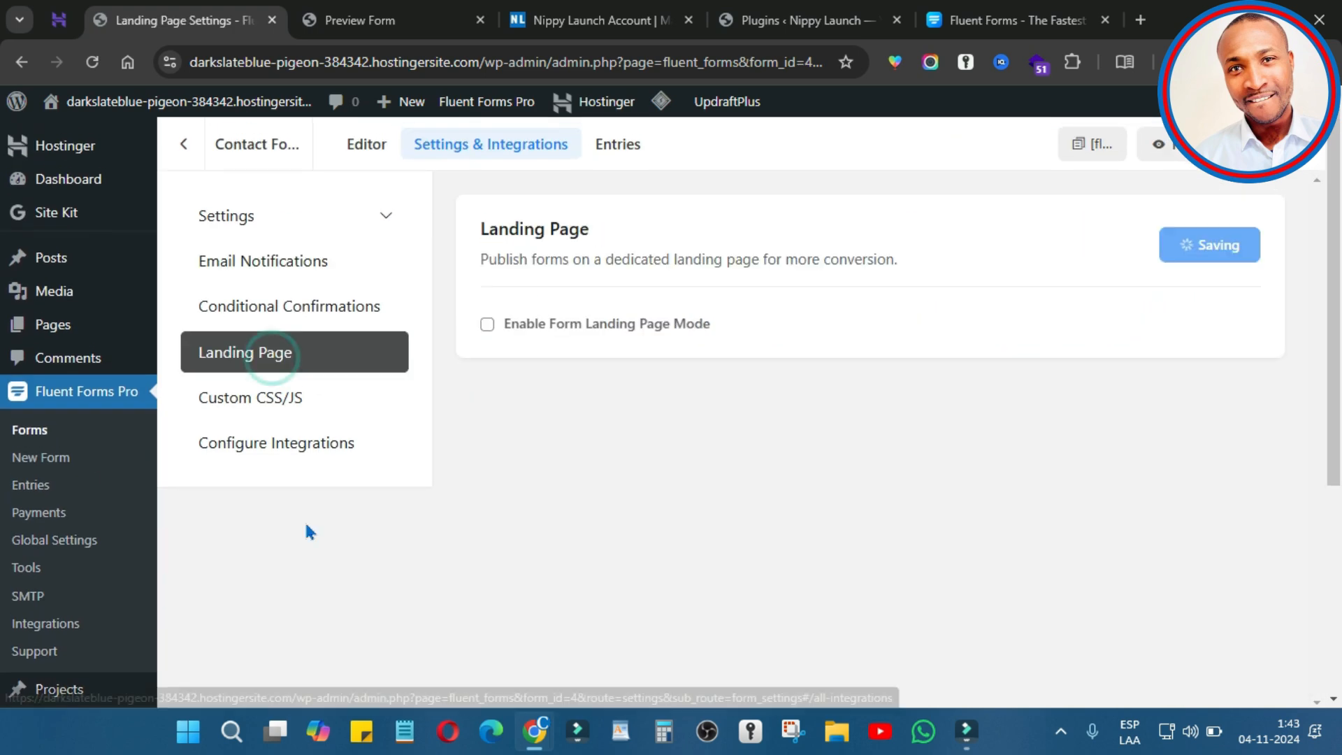
{"action": "left_click", "coordinate": [487, 325]}
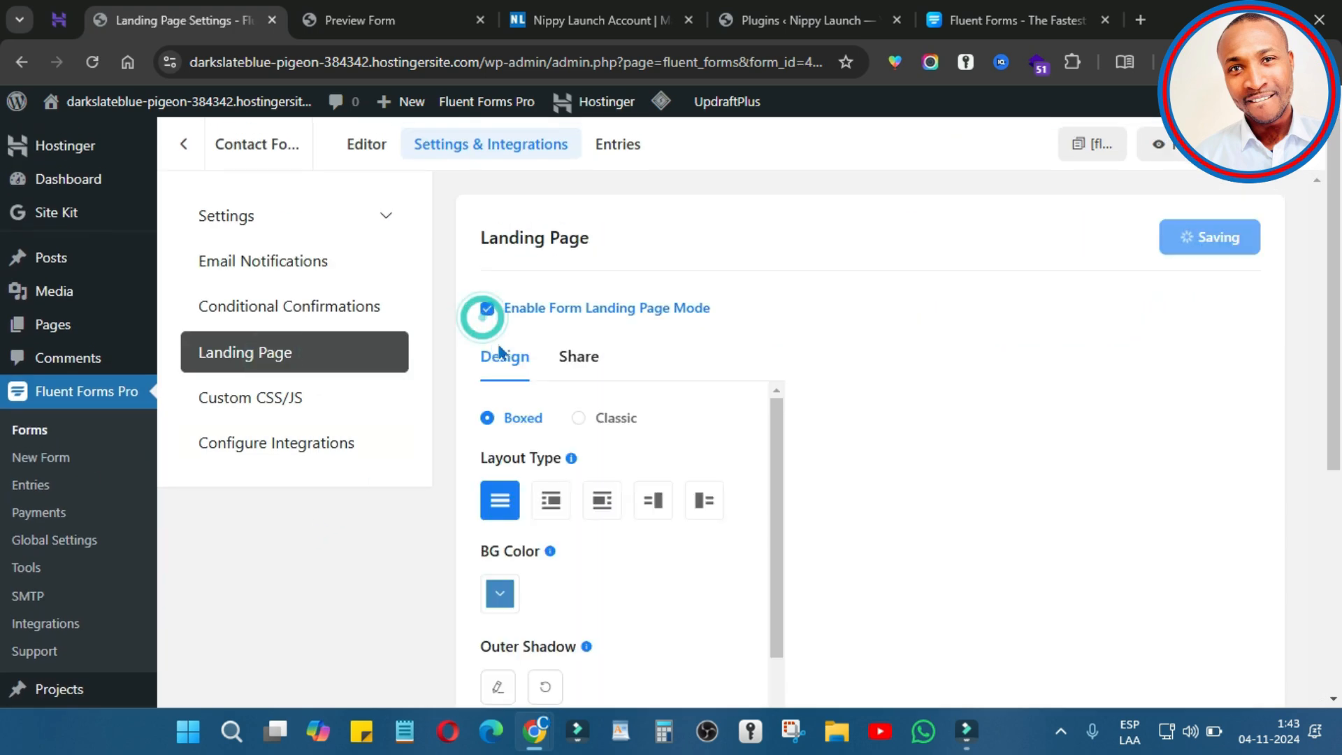
{"action": "scroll", "coordinate": [710, 443], "scroll_direction": "up", "scroll_amount": 8}
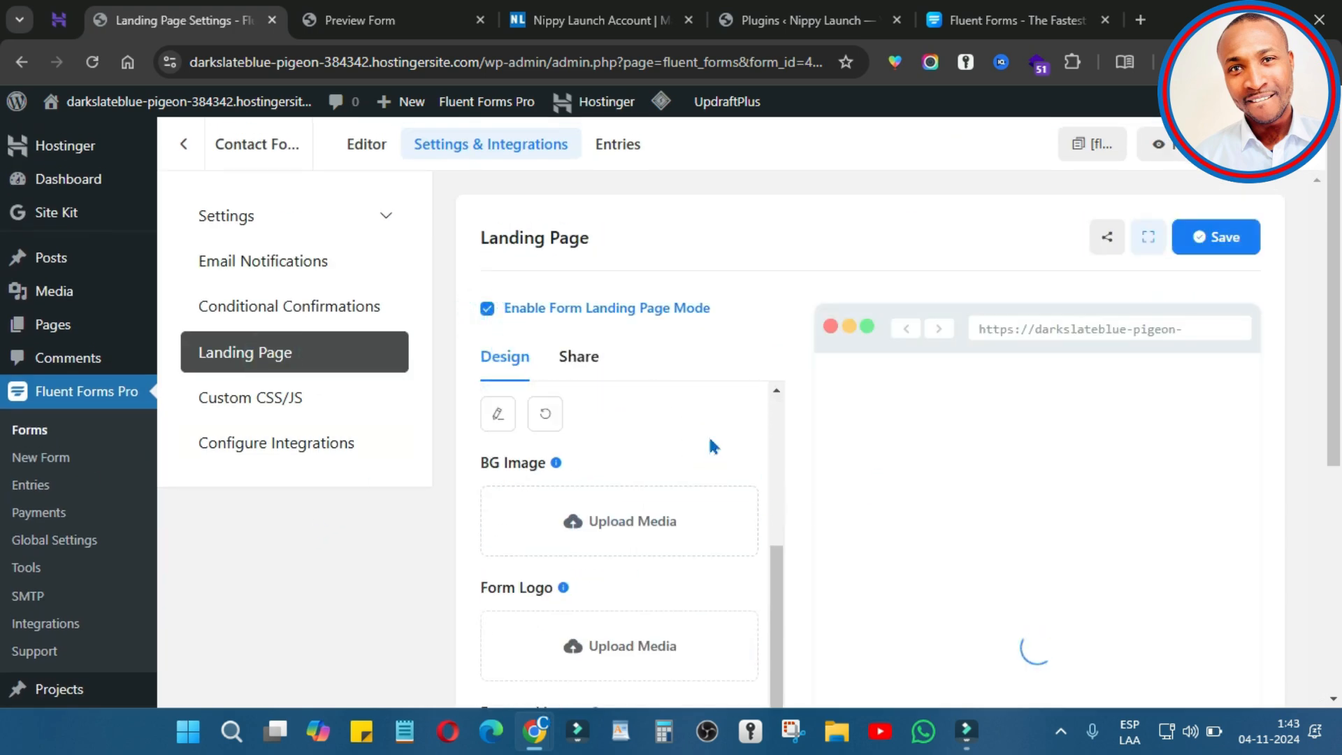
{"action": "left_click", "coordinate": [485, 309]}
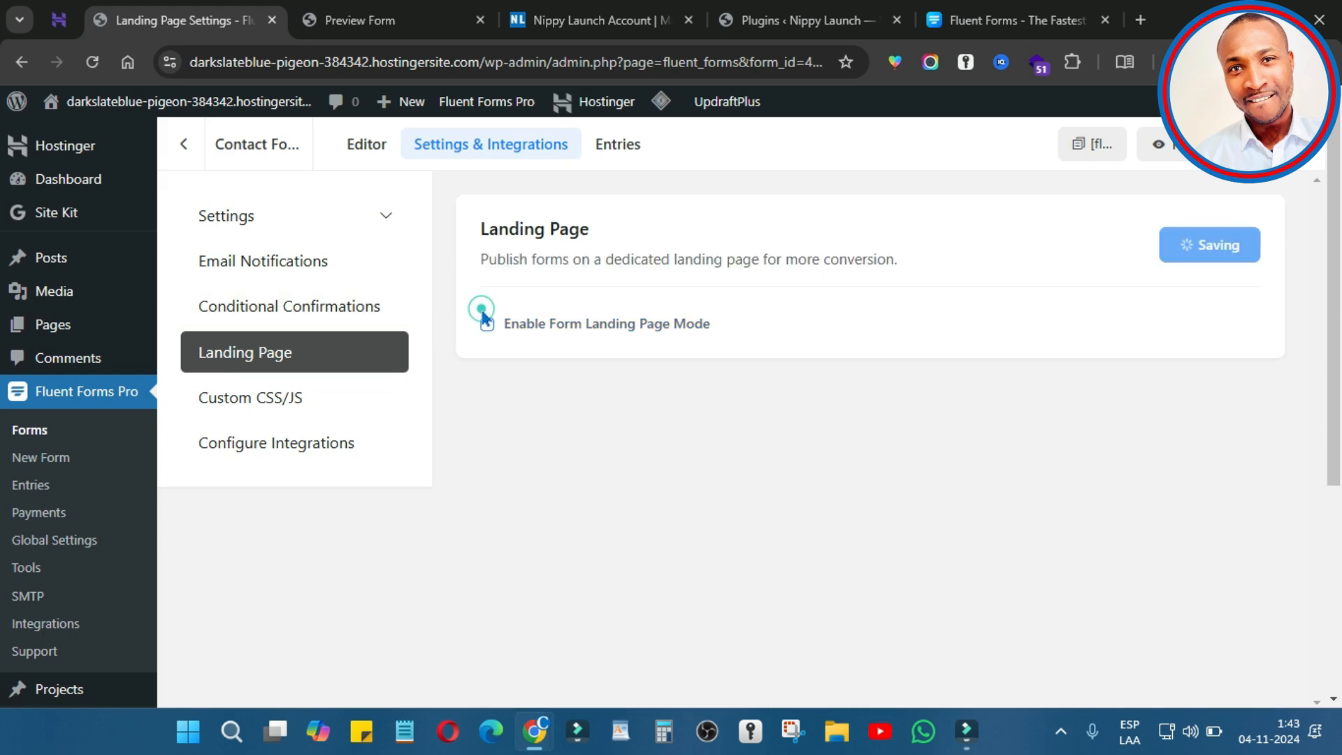
Step: Add a new Google Sheet integration from Configure Integrations
{"action": "left_click", "coordinate": [265, 397]}
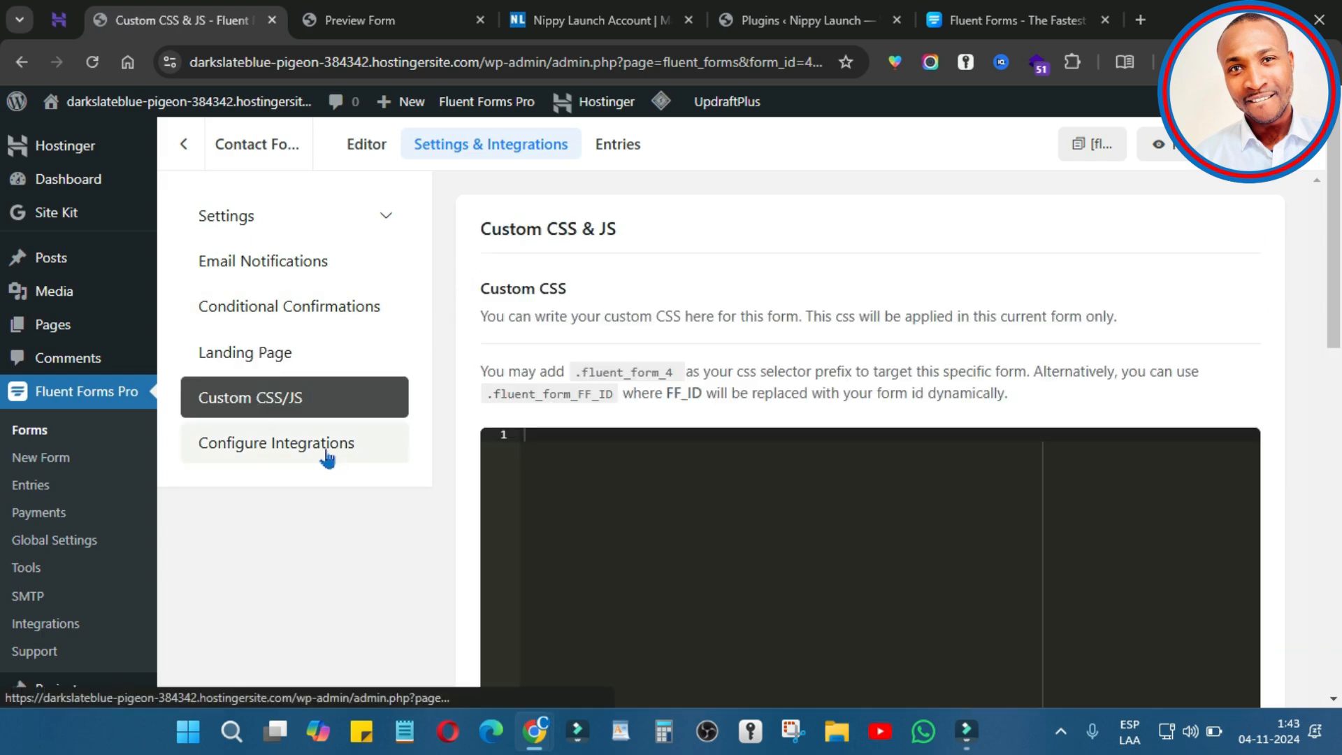
{"action": "left_click", "coordinate": [325, 456]}
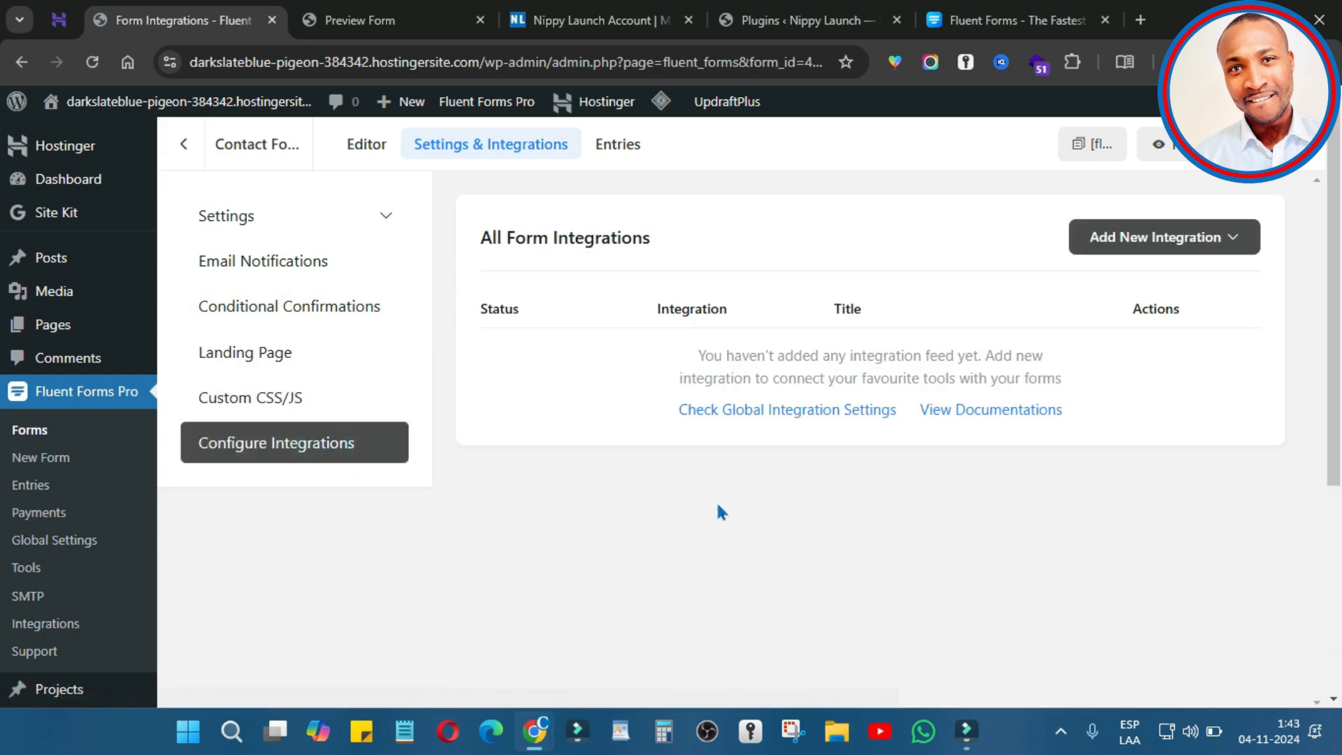
{"action": "left_click", "coordinate": [1220, 241]}
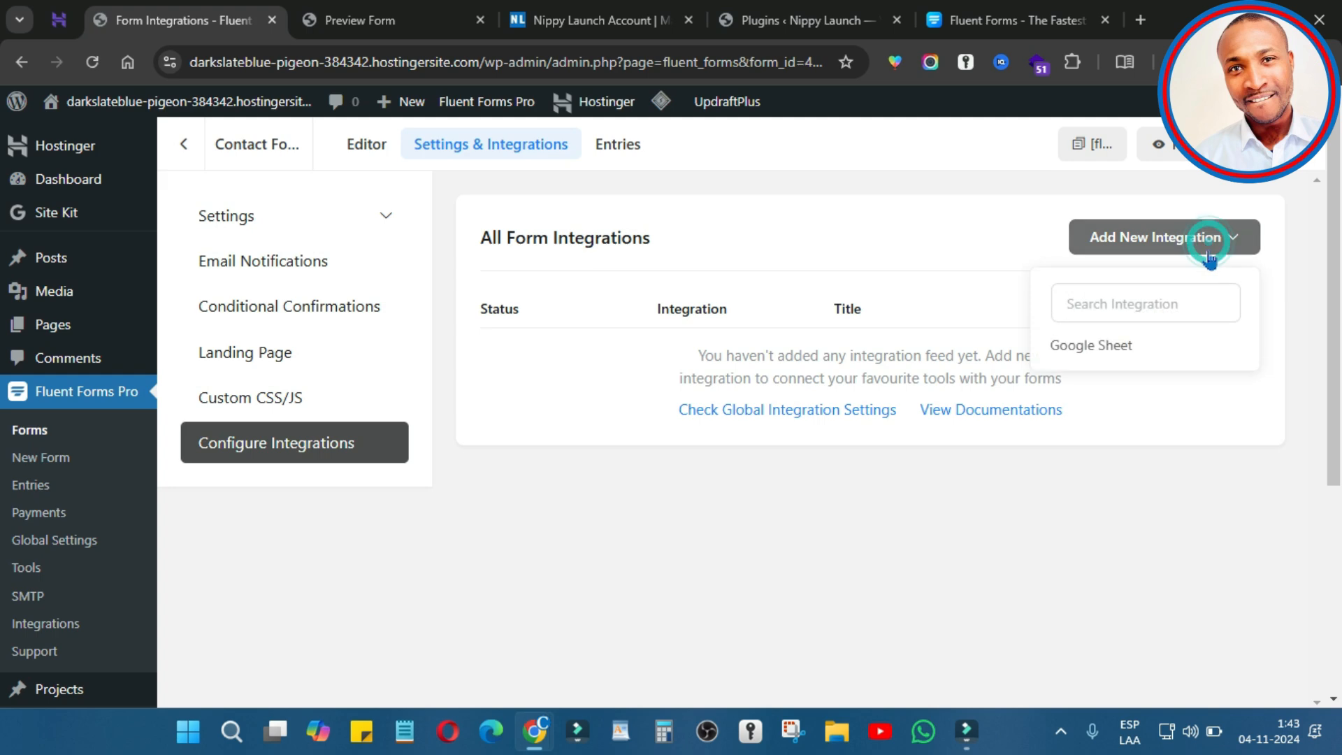
{"action": "left_click", "coordinate": [1123, 356]}
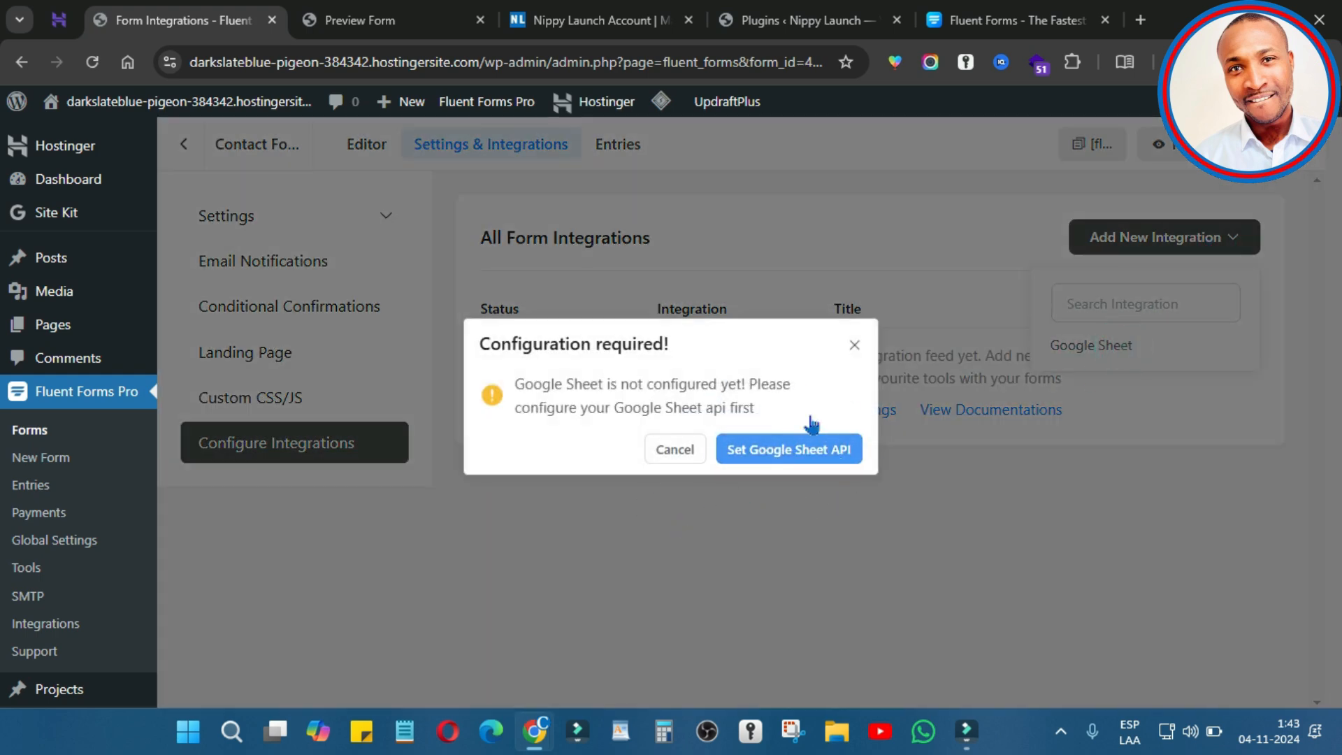
Step: Sign in to the Google account and allow Fluent Forms access to Google Sheets
{"action": "left_click", "coordinate": [808, 454]}
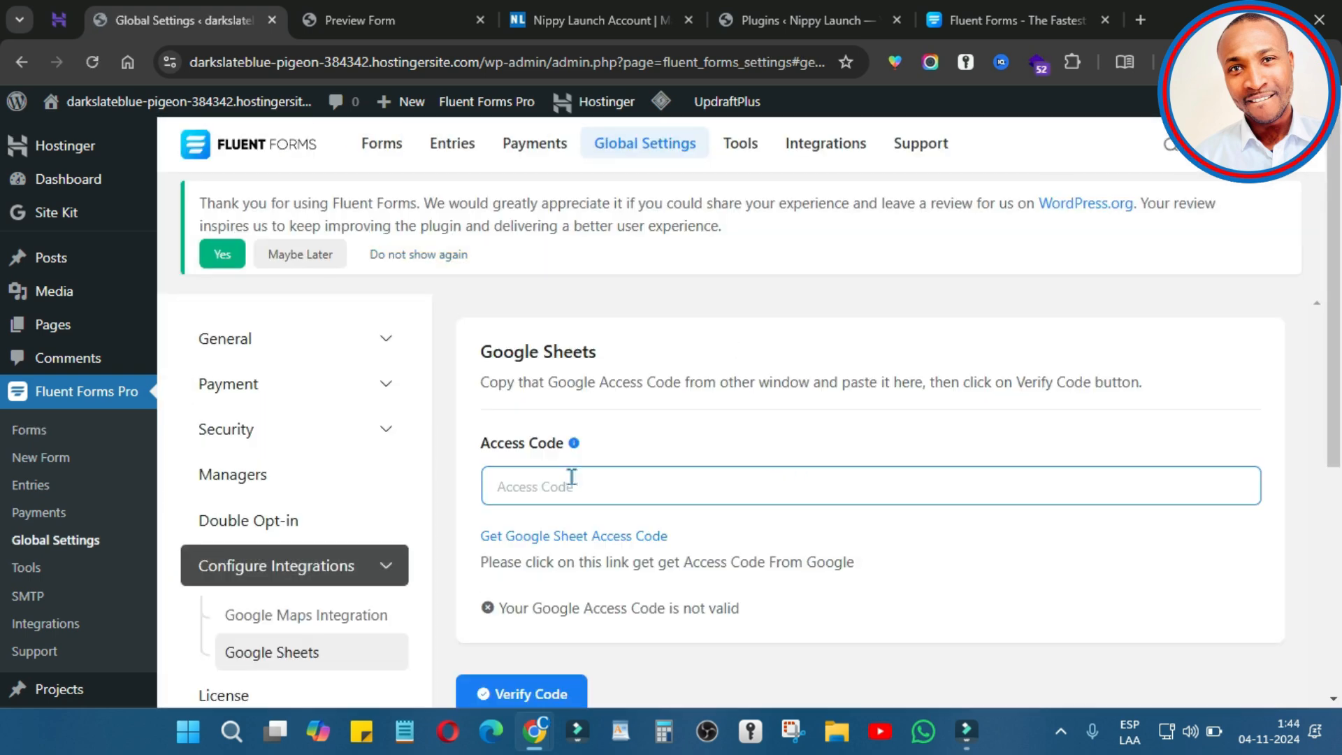
{"action": "left_click", "coordinate": [596, 536]}
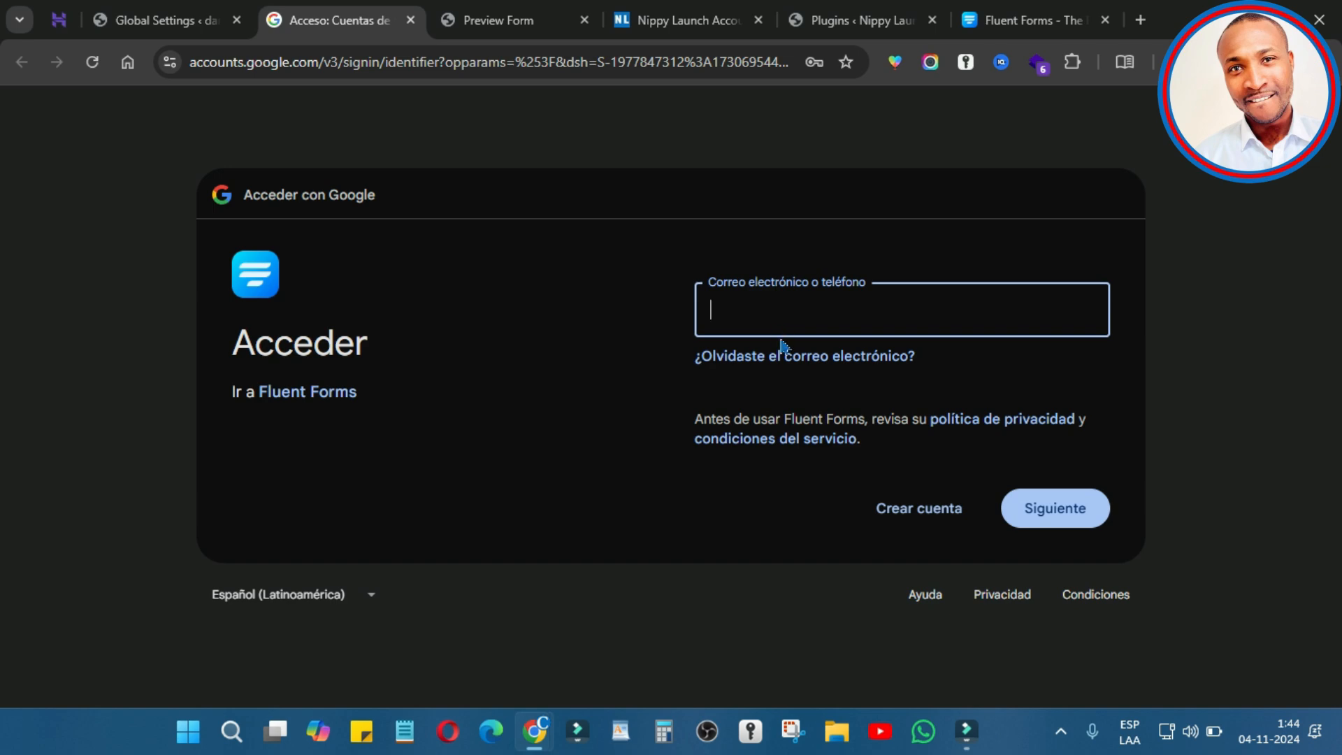
{"action": "left_click", "coordinate": [783, 328]}
{"action": "left_click", "coordinate": [908, 483]}
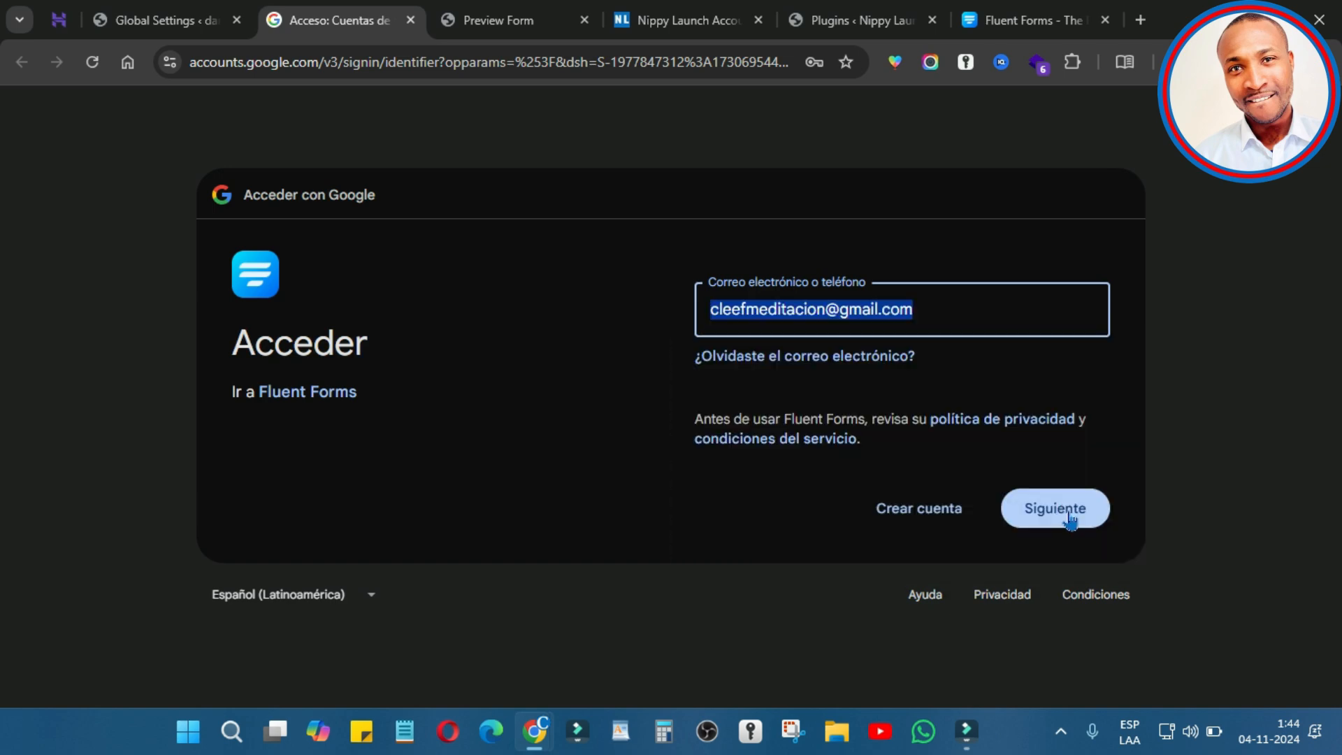
{"action": "left_click", "coordinate": [1071, 510]}
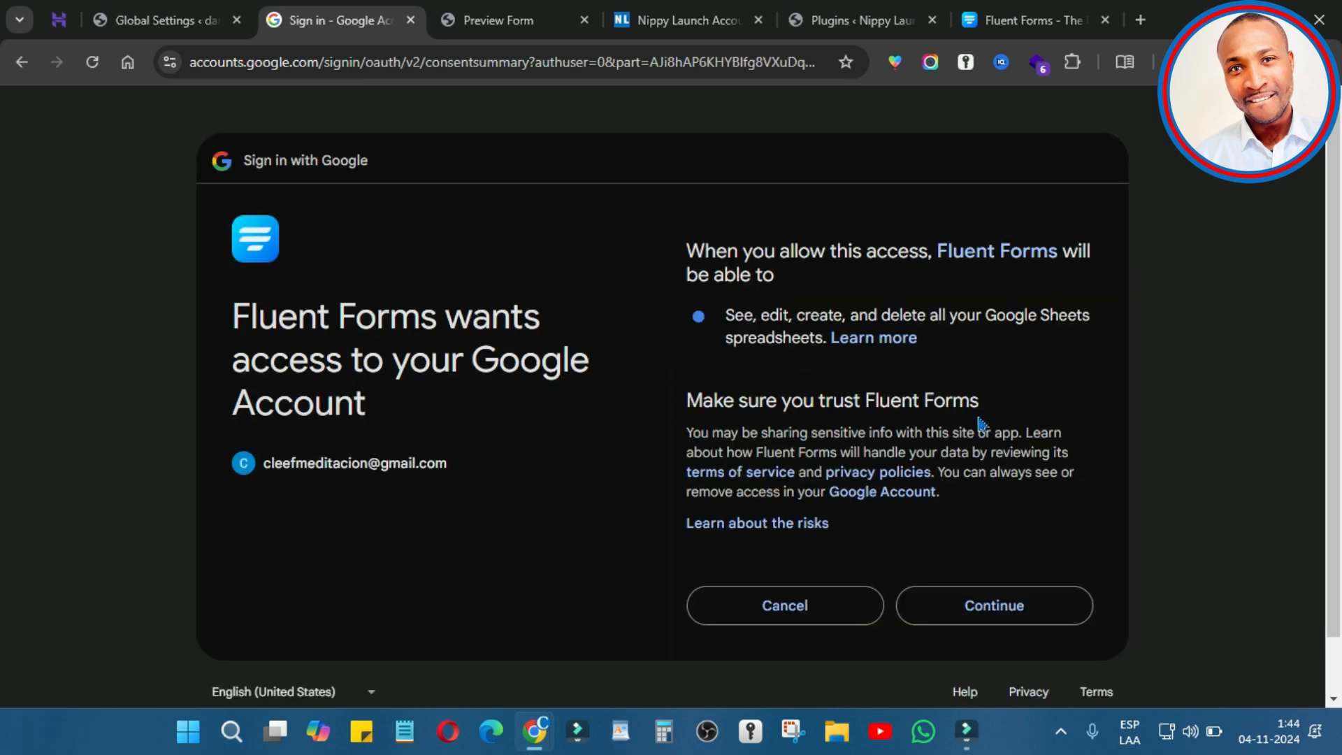
{"action": "scroll", "coordinate": [984, 419], "scroll_direction": "down", "scroll_amount": 1}
{"action": "left_click", "coordinate": [1016, 549]}
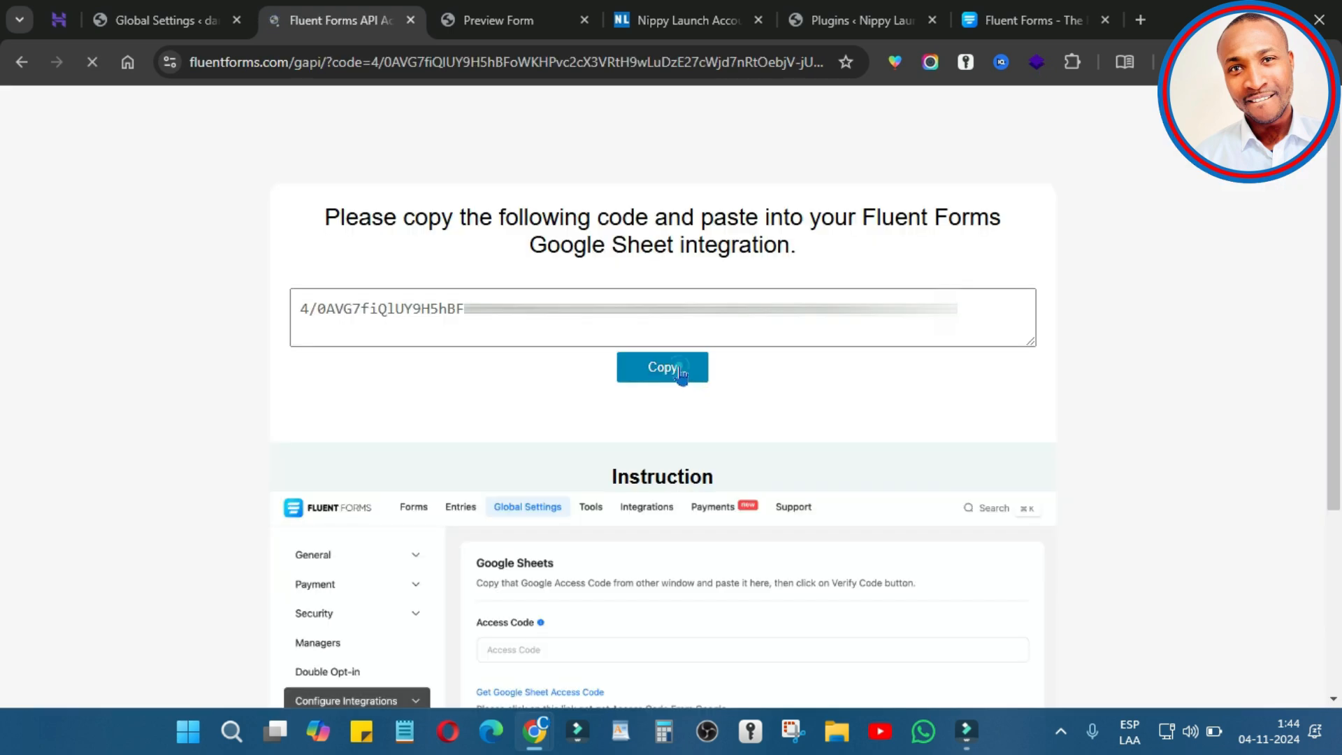
Step: Copy the Google access code into Access Code and verify it
{"action": "left_click", "coordinate": [681, 374]}
{"action": "scroll", "coordinate": [706, 458], "scroll_direction": "down", "scroll_amount": 4}
{"action": "left_click", "coordinate": [685, 375]}
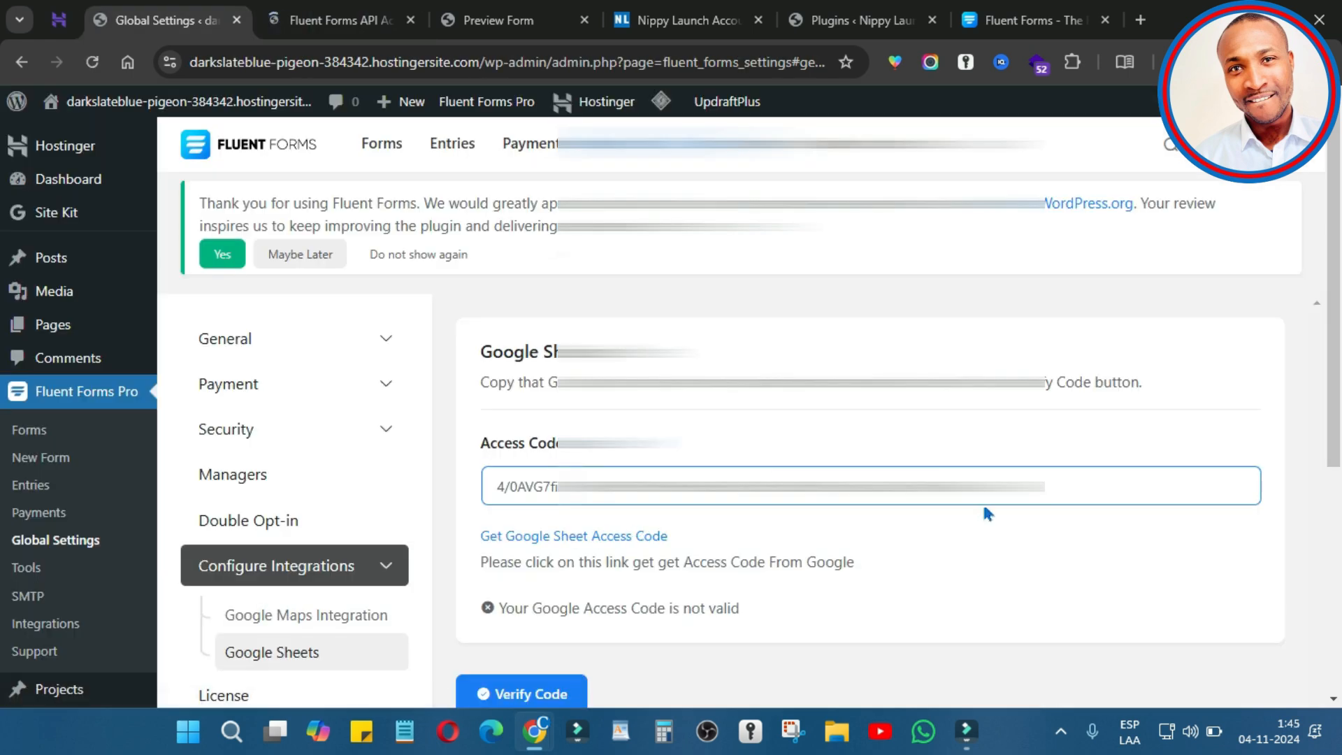
{"action": "scroll", "coordinate": [986, 514], "scroll_direction": "down", "scroll_amount": 4}
{"action": "left_click", "coordinate": [507, 399]}
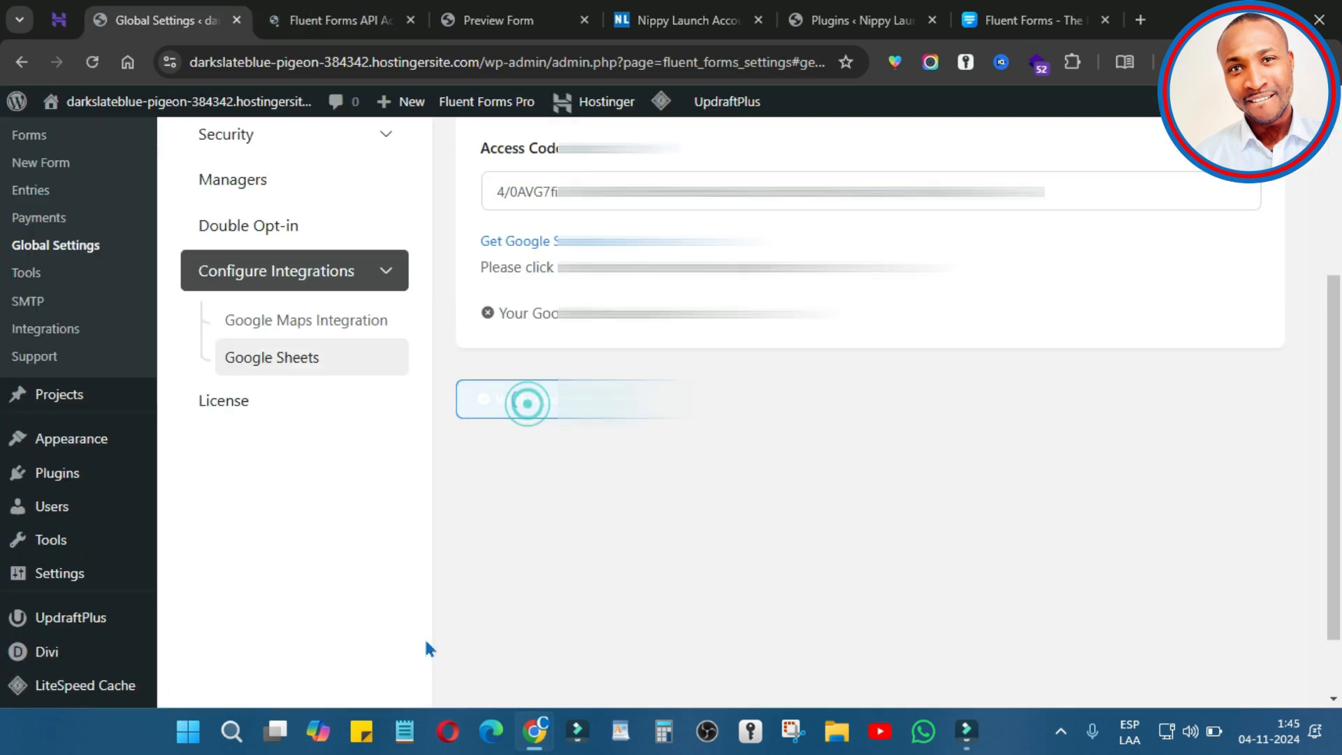
{"action": "scroll", "coordinate": [779, 523], "scroll_direction": "up", "scroll_amount": 4}
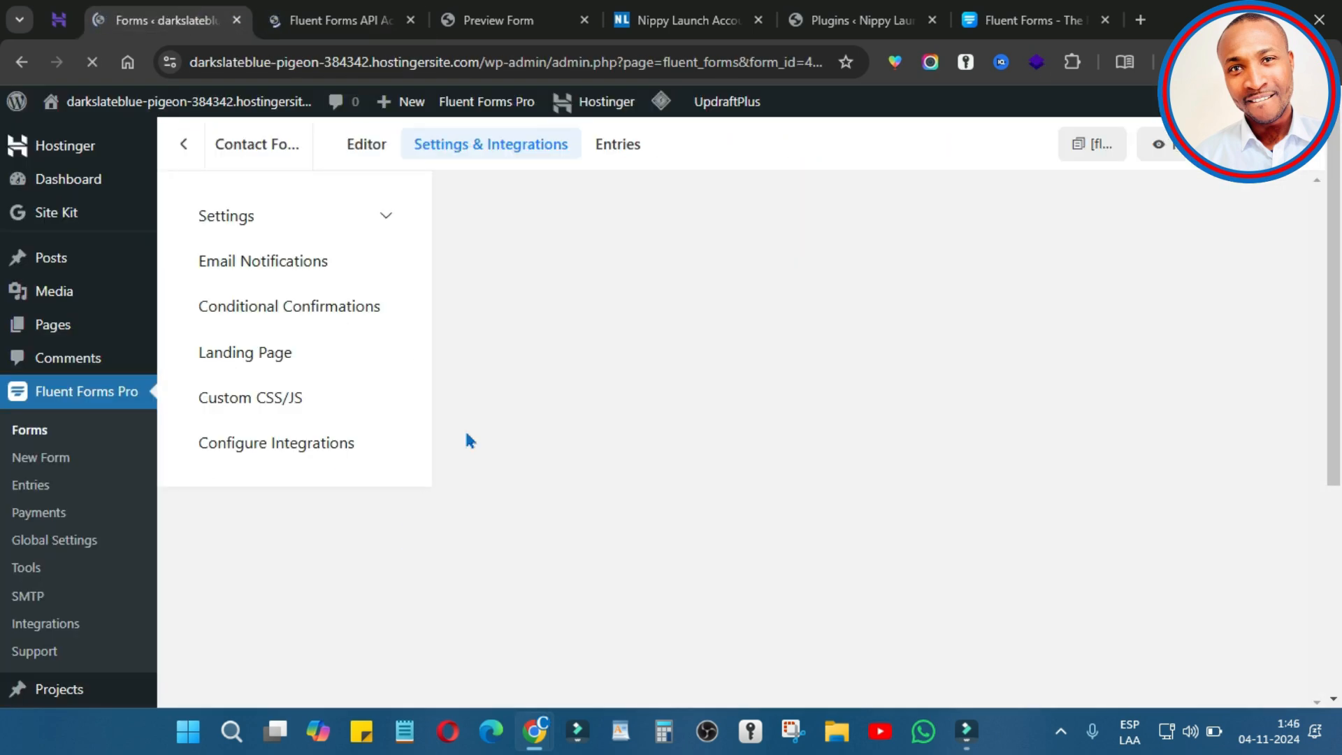
Step: Start a new Google Sheets integration feed for the contact form
{"action": "left_click", "coordinate": [1164, 237]}
{"action": "left_click", "coordinate": [1106, 353]}
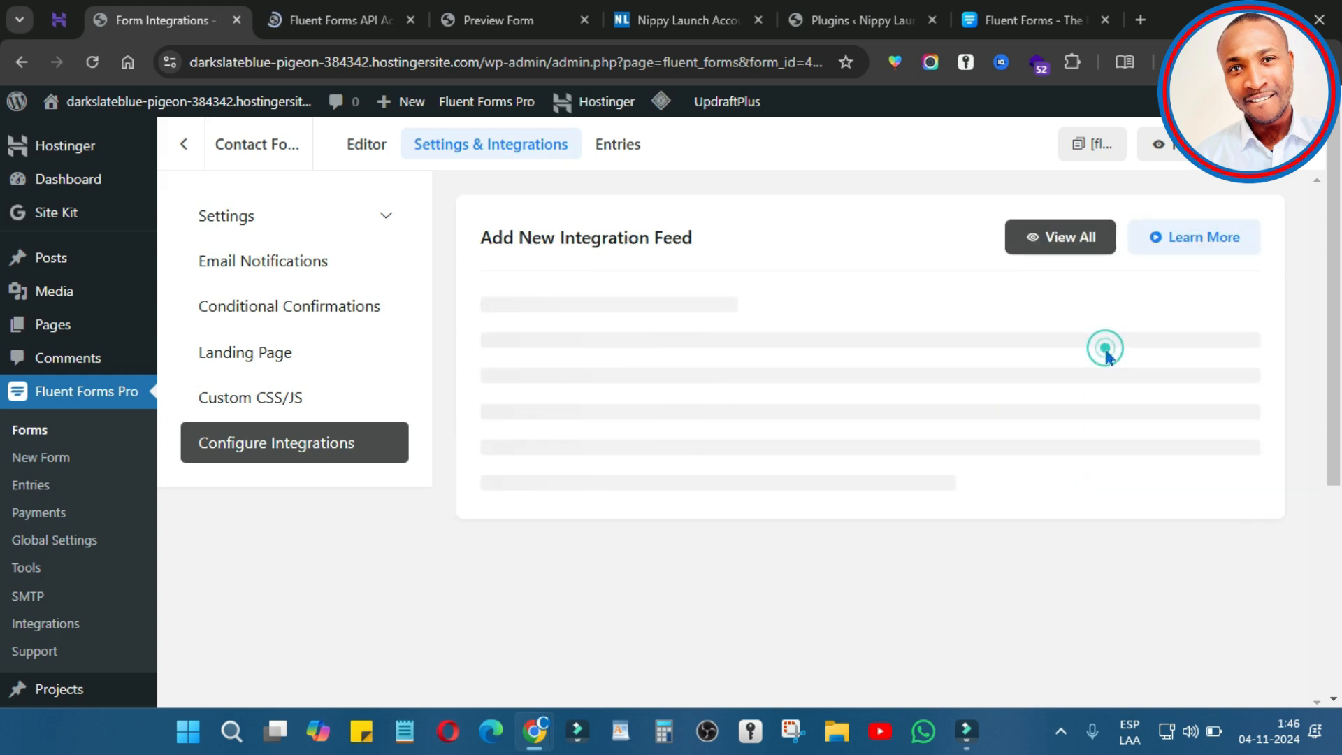
{"action": "left_click", "coordinate": [946, 342]}
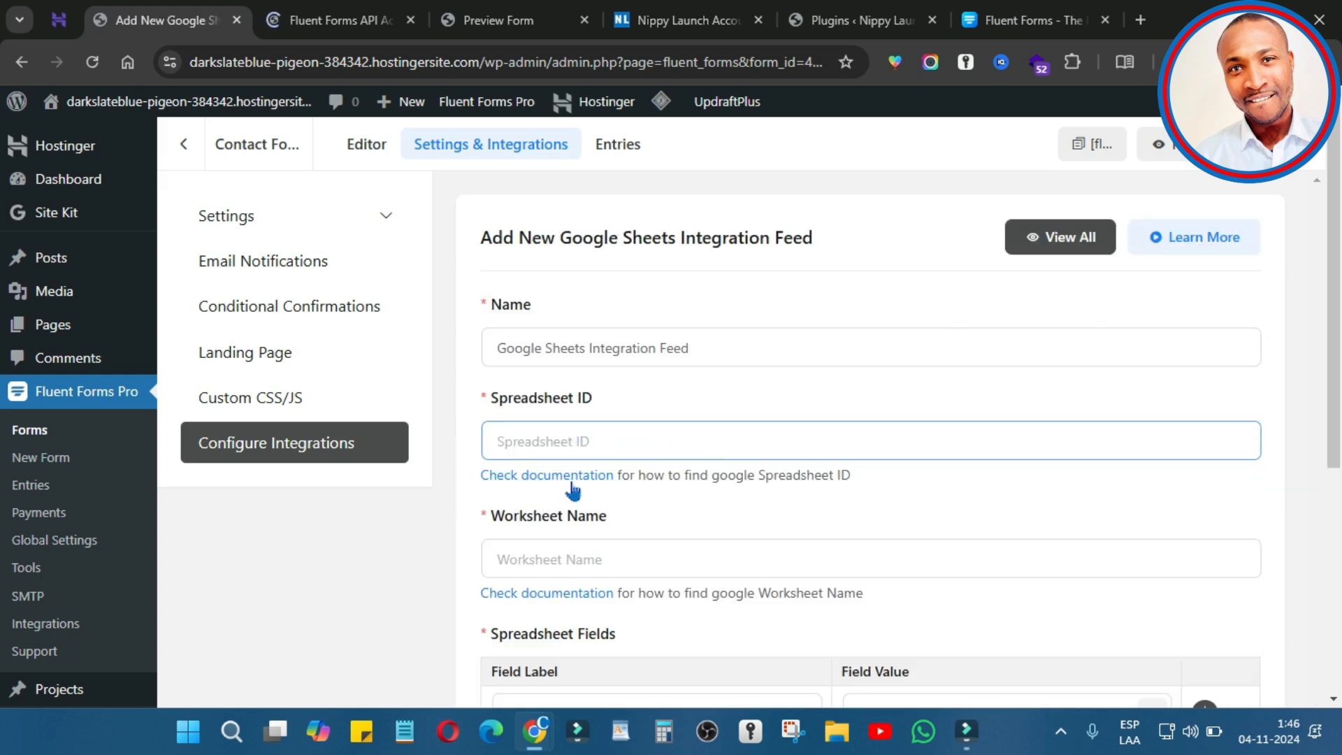
{"action": "left_click", "coordinate": [642, 442]}
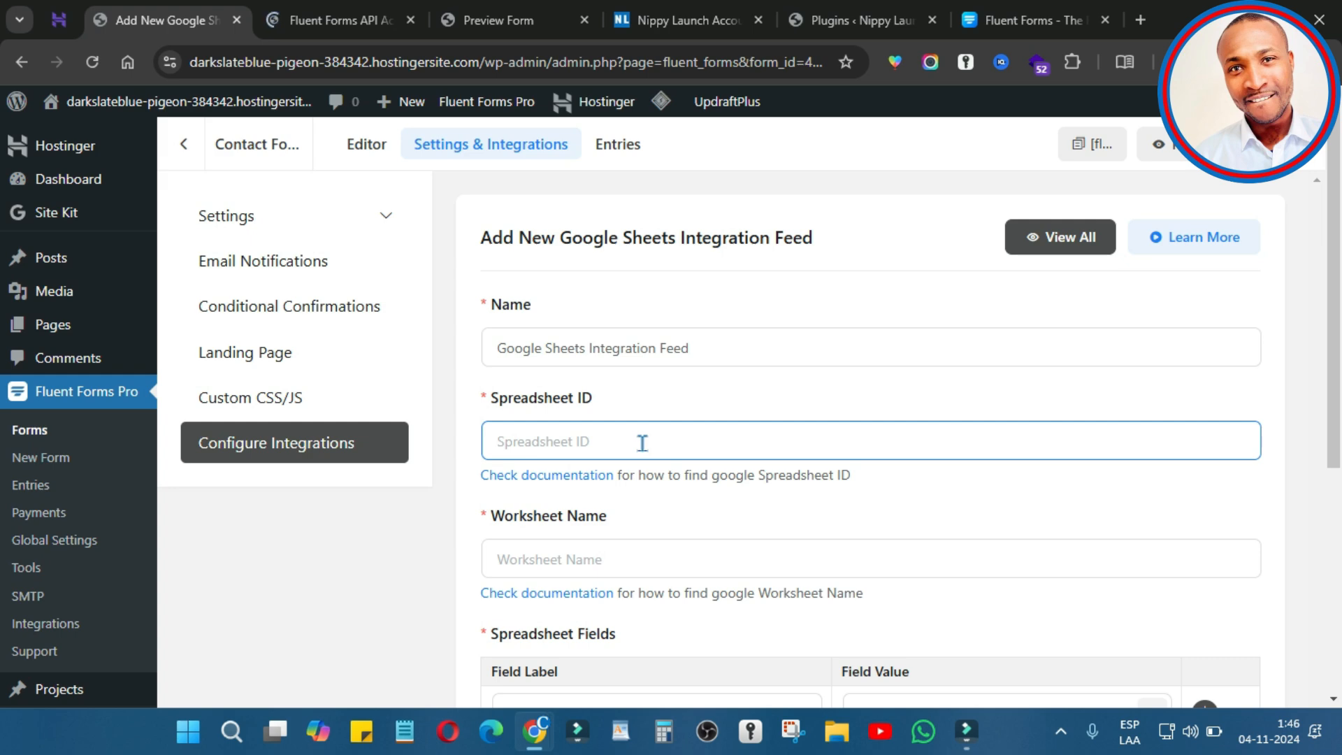
Step: Create a blank spreadsheet in a new browser tab and select its address
{"action": "left_click", "coordinate": [1140, 20]}
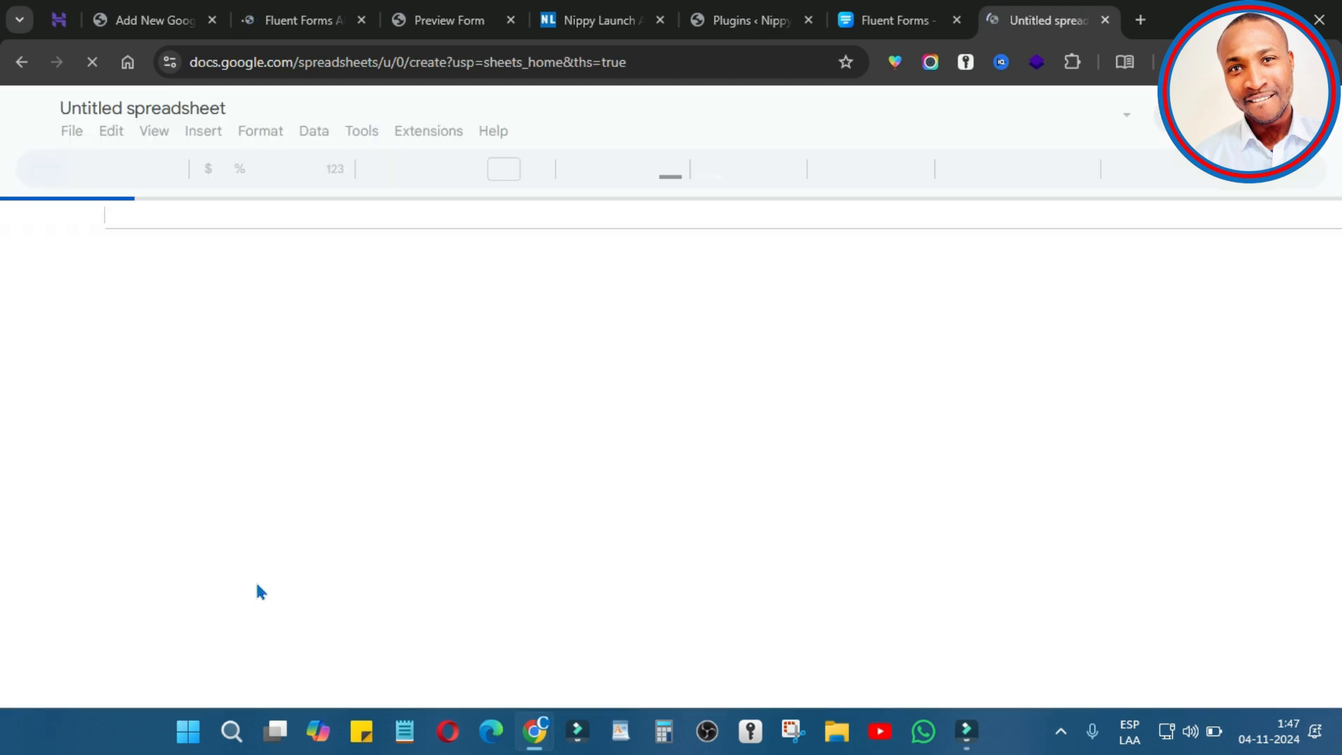
{"action": "left_click", "coordinate": [731, 67]}
{"action": "left_click", "coordinate": [735, 62]}
Step: Paste the spreadsheet's ID from its URL into the feed's Spreadsheet ID field
{"action": "left_click", "coordinate": [770, 62]}
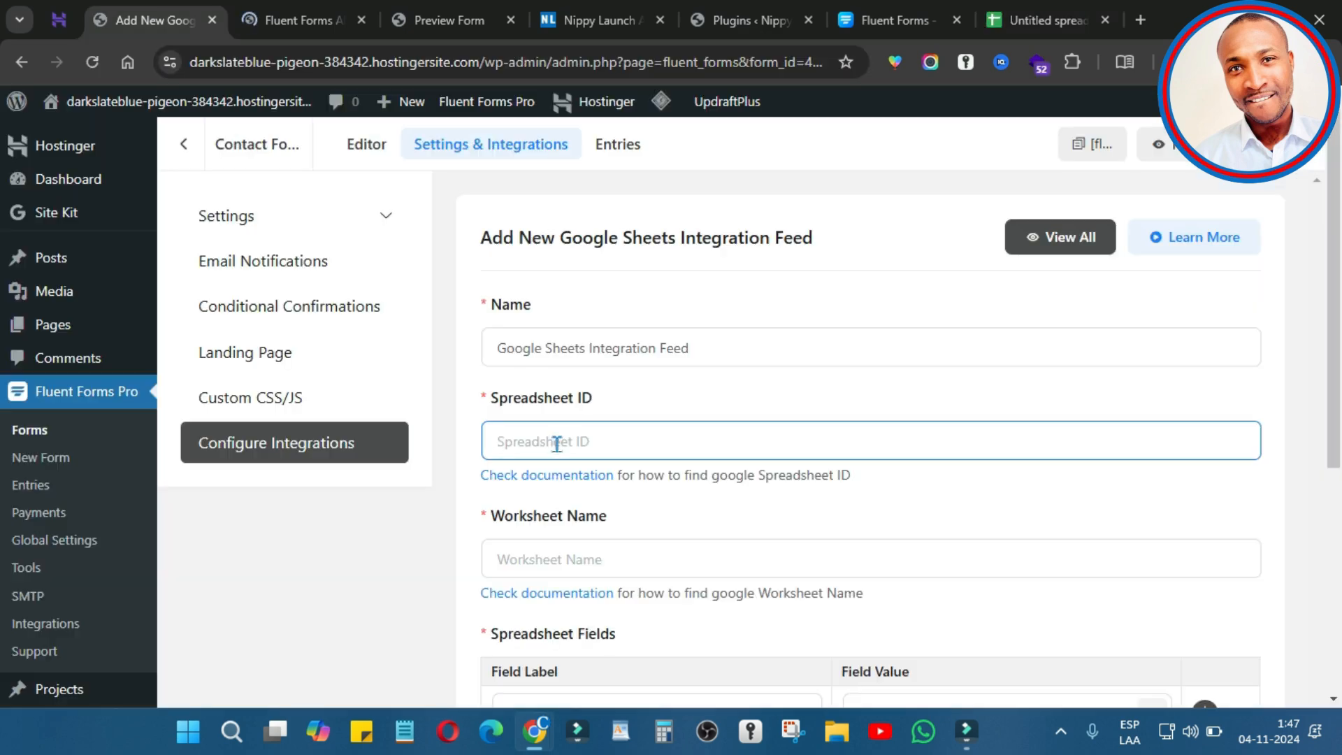
{"action": "left_click", "coordinate": [554, 440]}
{"action": "key", "text": "ctrl+v"}
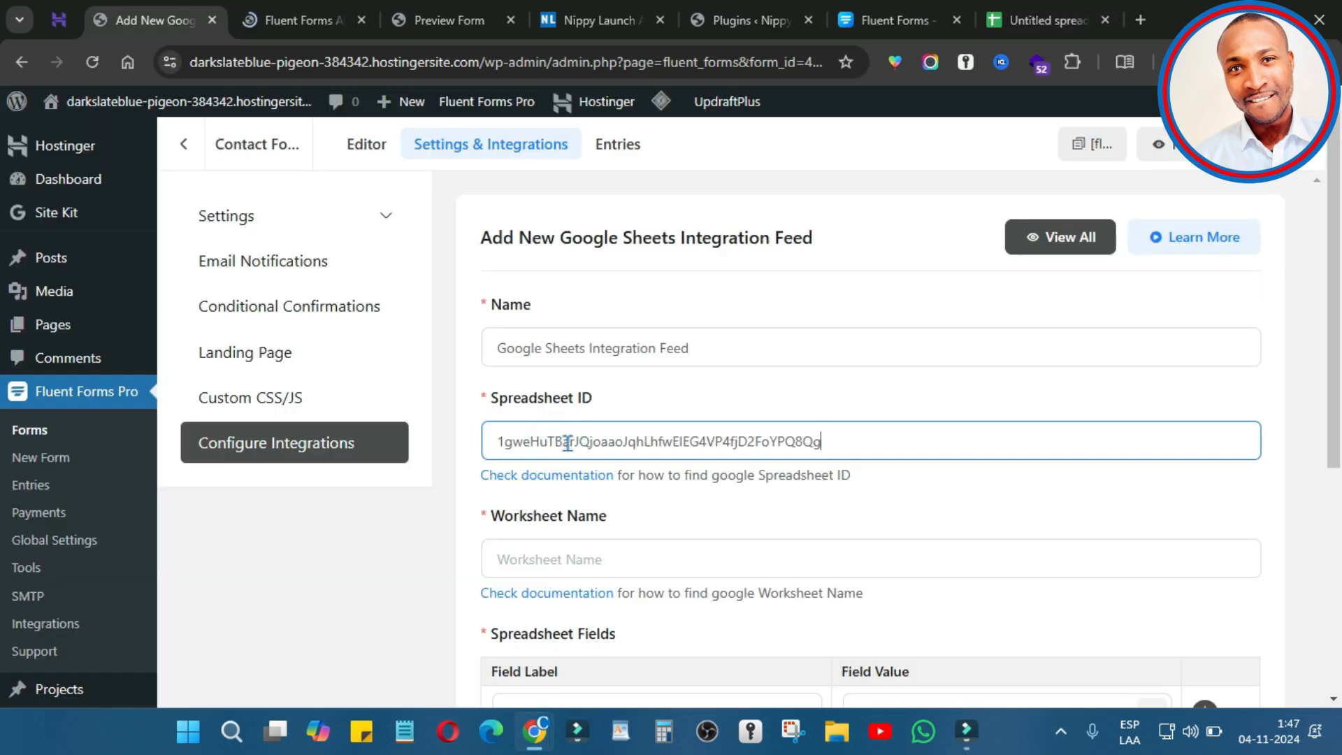
{"action": "left_click", "coordinate": [562, 556]}
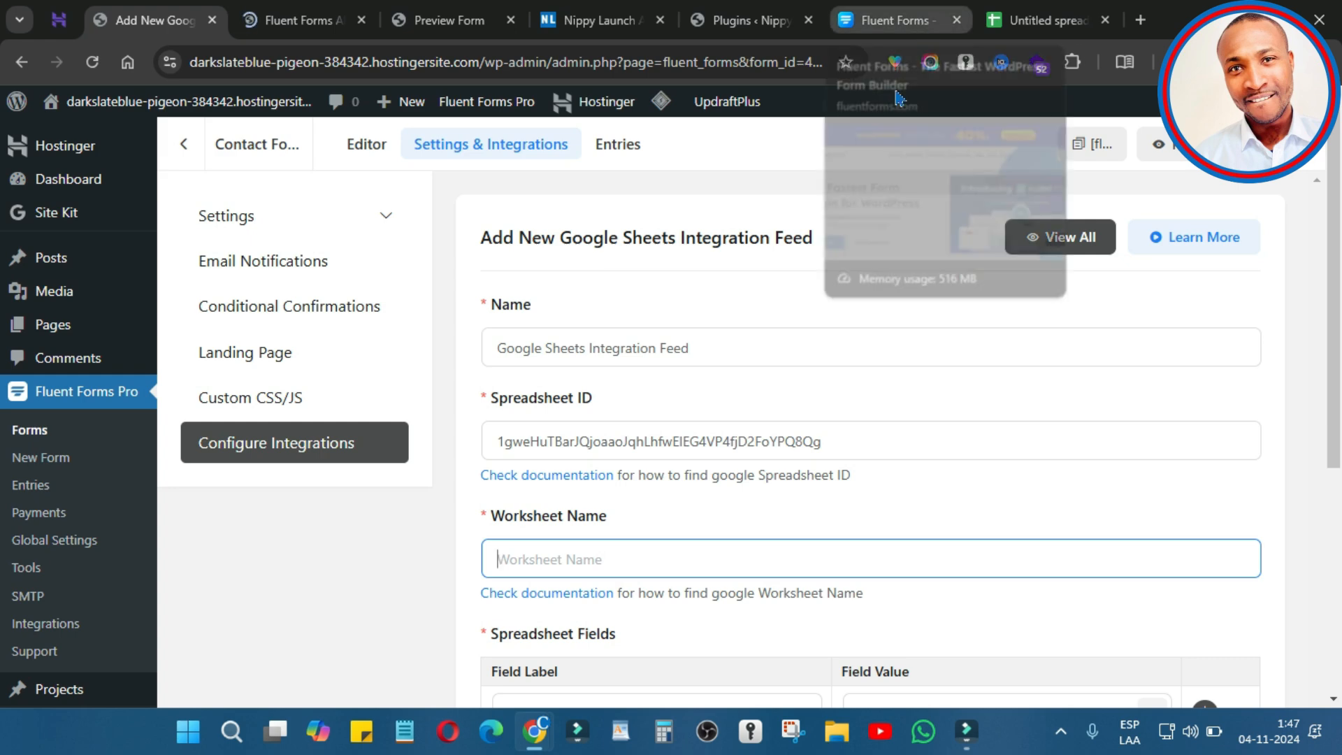
Step: Rename the Sheet1 tab to 'Contact Form' and copy that name
{"action": "left_click", "coordinate": [1039, 20]}
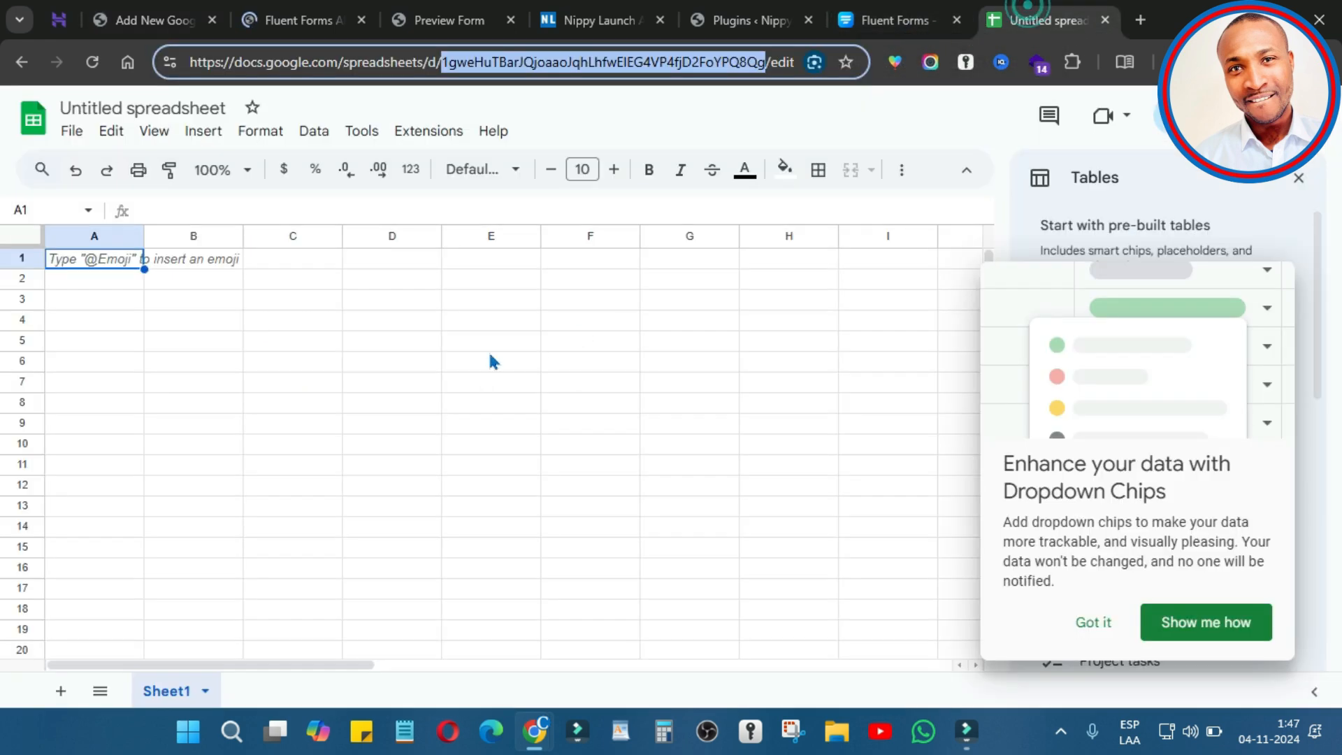
{"action": "left_click", "coordinate": [166, 703]}
{"action": "double_click", "coordinate": [179, 690]}
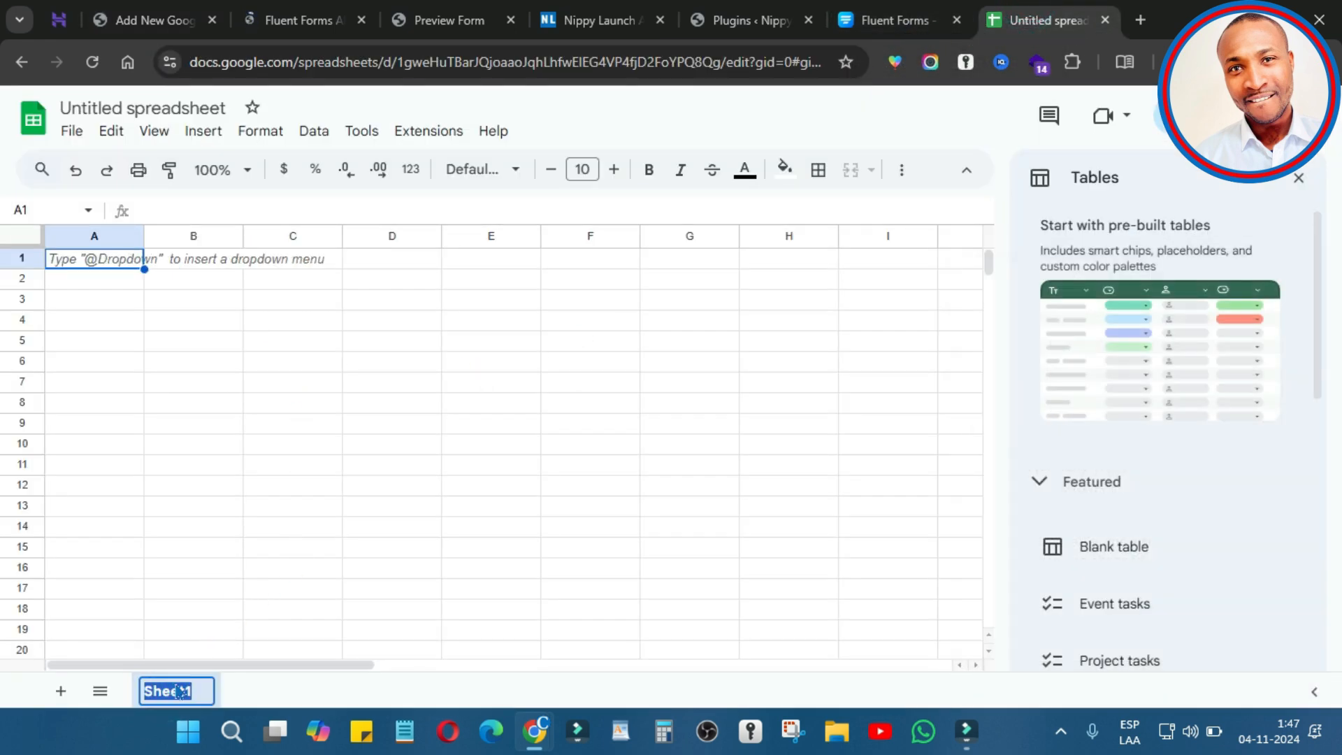
{"action": "type", "text": "Contact Form"}
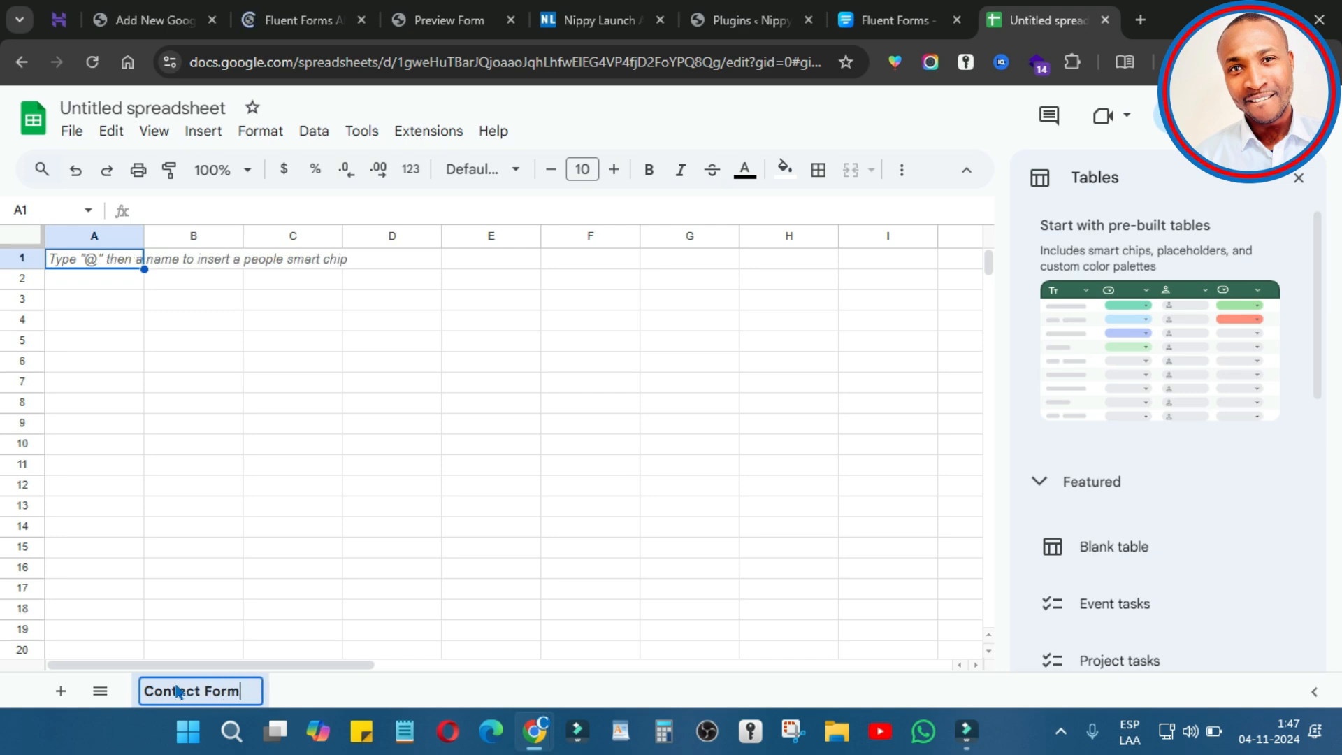
{"action": "key", "text": "ctrl+a"}
{"action": "key", "text": "ctrl+c"}
{"action": "left_click", "coordinate": [417, 527]}
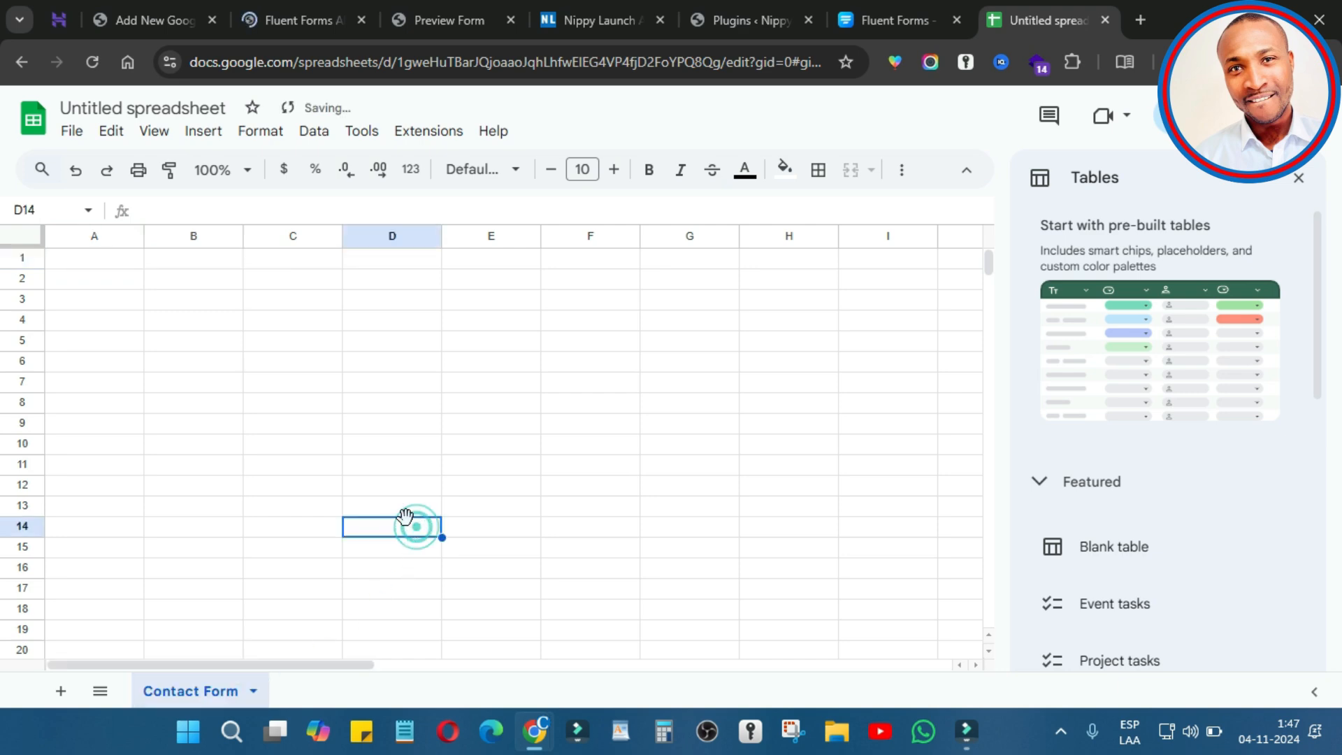
{"action": "key", "text": "ctrl+Tab"}
Step: Set worksheet name 'Contact Form' and map two rows to the names and Email inputs
{"action": "key", "text": "ctrl+v"}
{"action": "scroll", "coordinate": [741, 462], "scroll_direction": "down", "scroll_amount": 4}
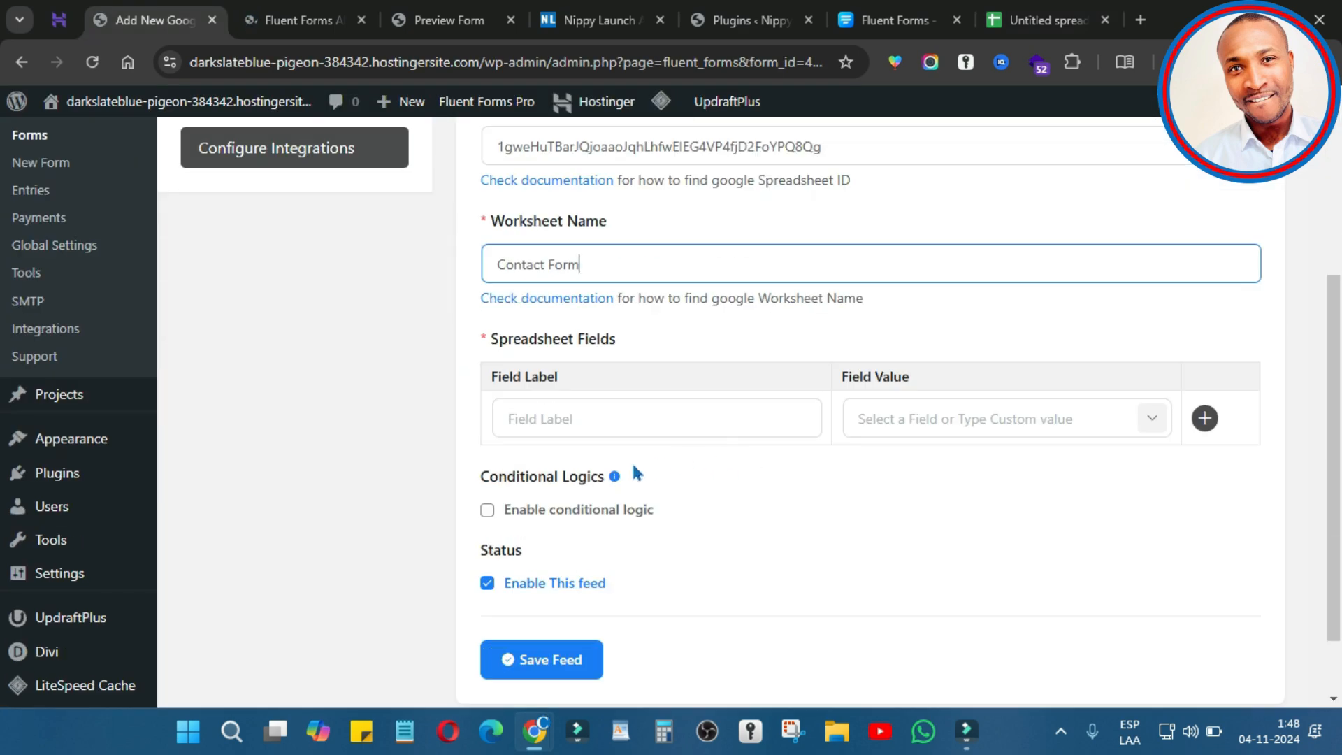
{"action": "left_click", "coordinate": [1015, 440]}
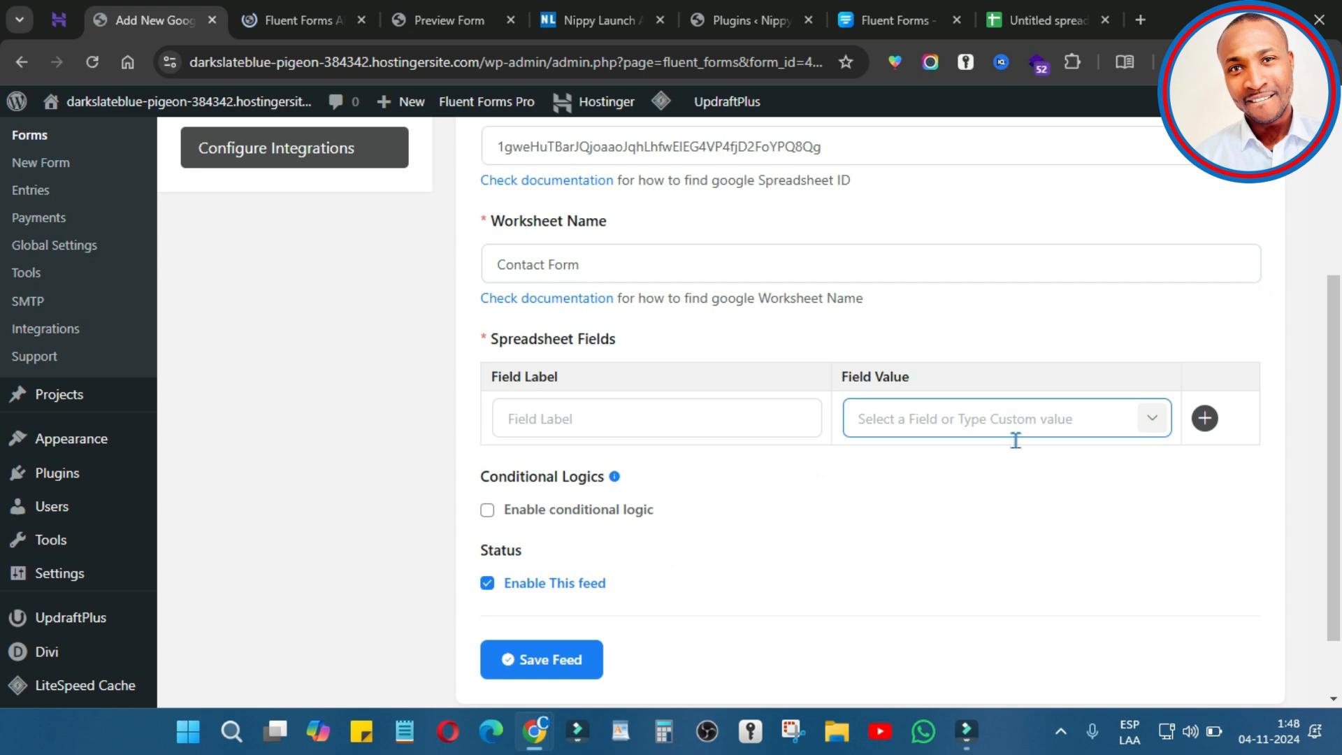
{"action": "left_click", "coordinate": [1152, 418]}
{"action": "left_click", "coordinate": [1090, 156]}
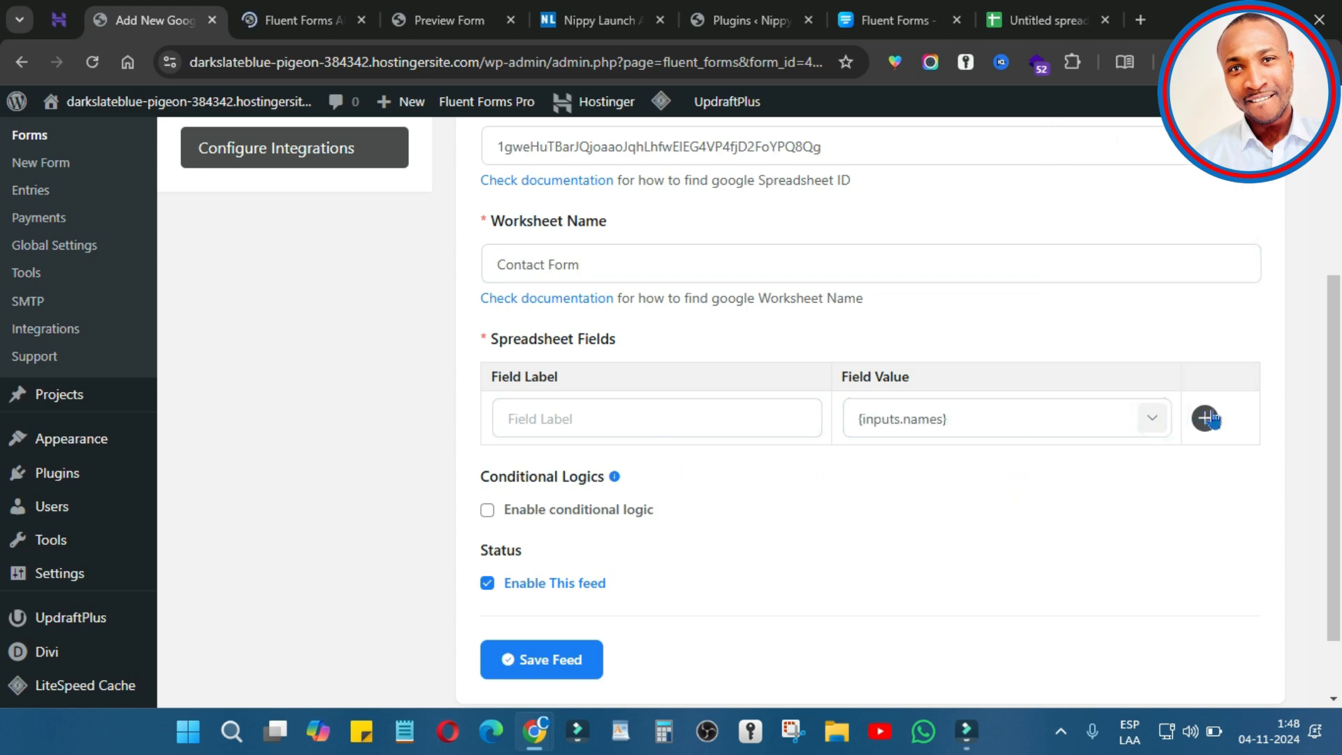
{"action": "left_click", "coordinate": [1204, 418]}
{"action": "left_click", "coordinate": [1110, 472]}
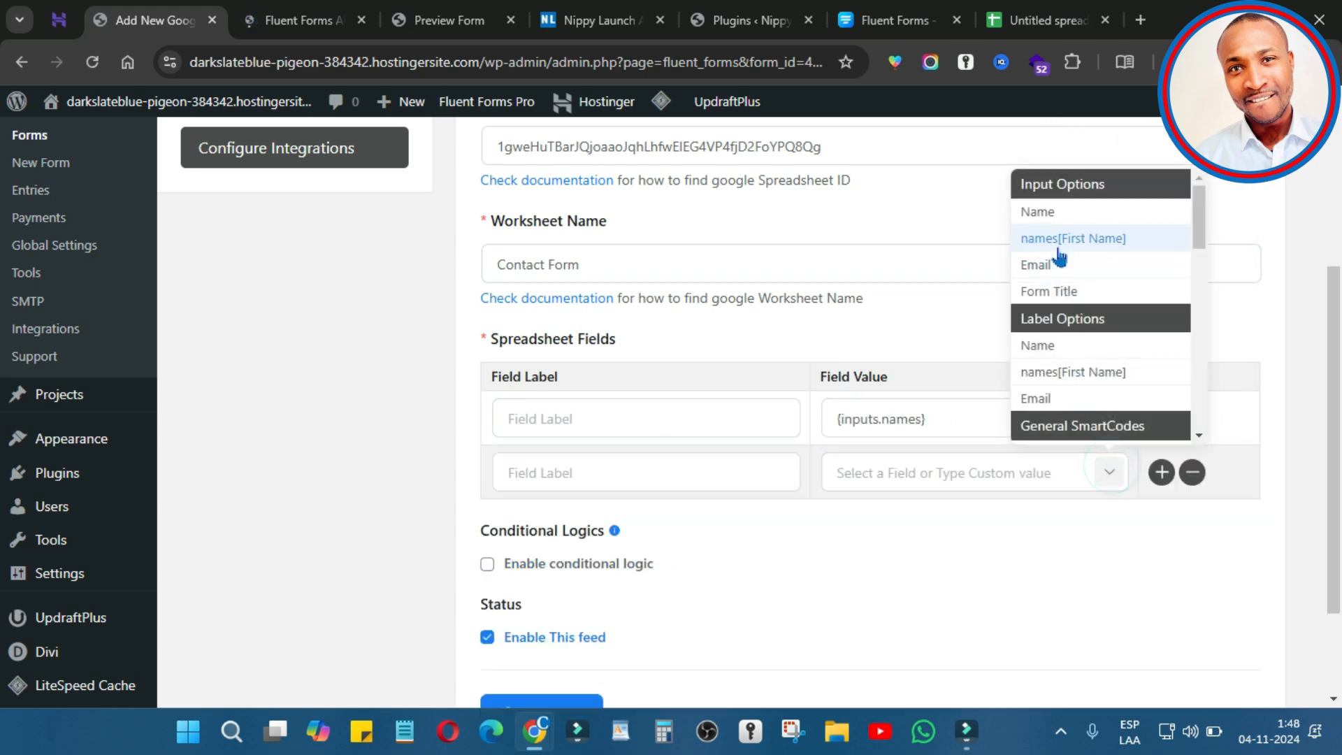
{"action": "left_click", "coordinate": [1073, 267]}
Step: Label the spreadsheet fields Name and Email, save the feed, and open the preview
{"action": "left_click", "coordinate": [734, 421]}
{"action": "type", "text": "N"}
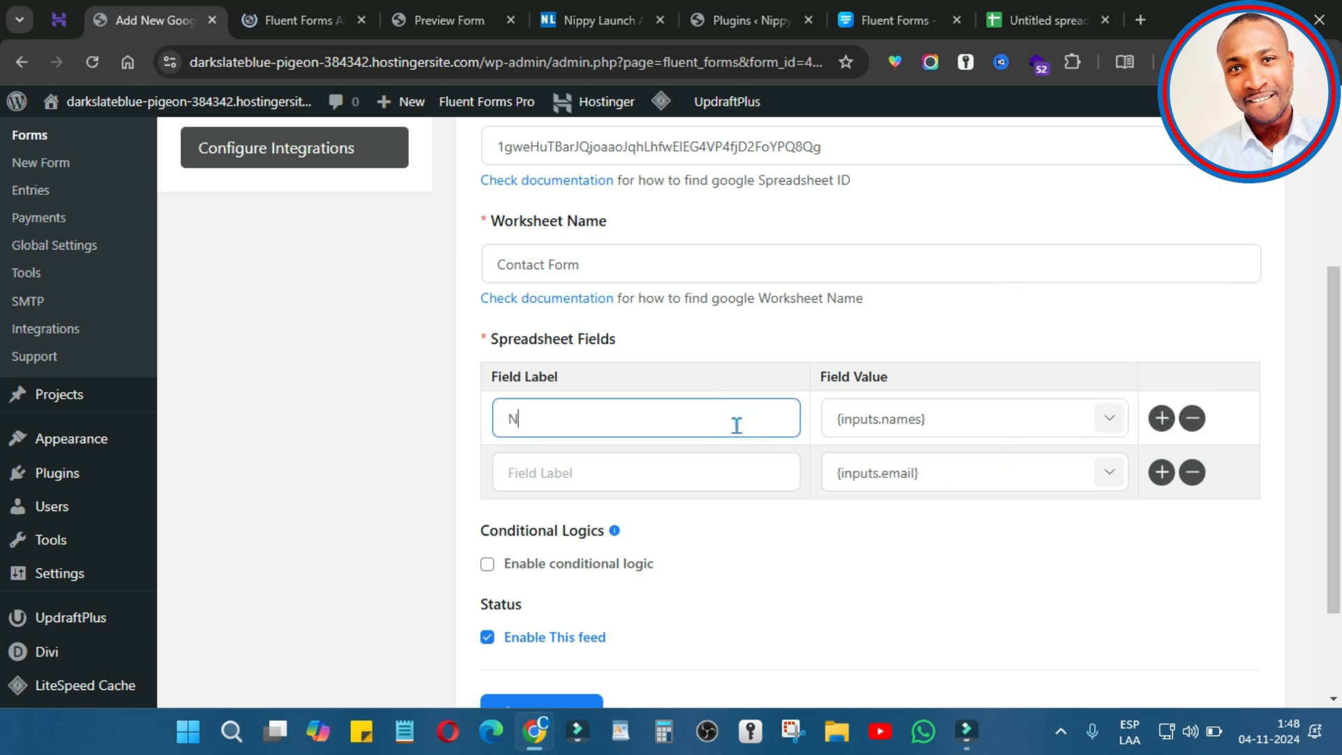
{"action": "type", "text": "ame"}
{"action": "left_click", "coordinate": [696, 463]}
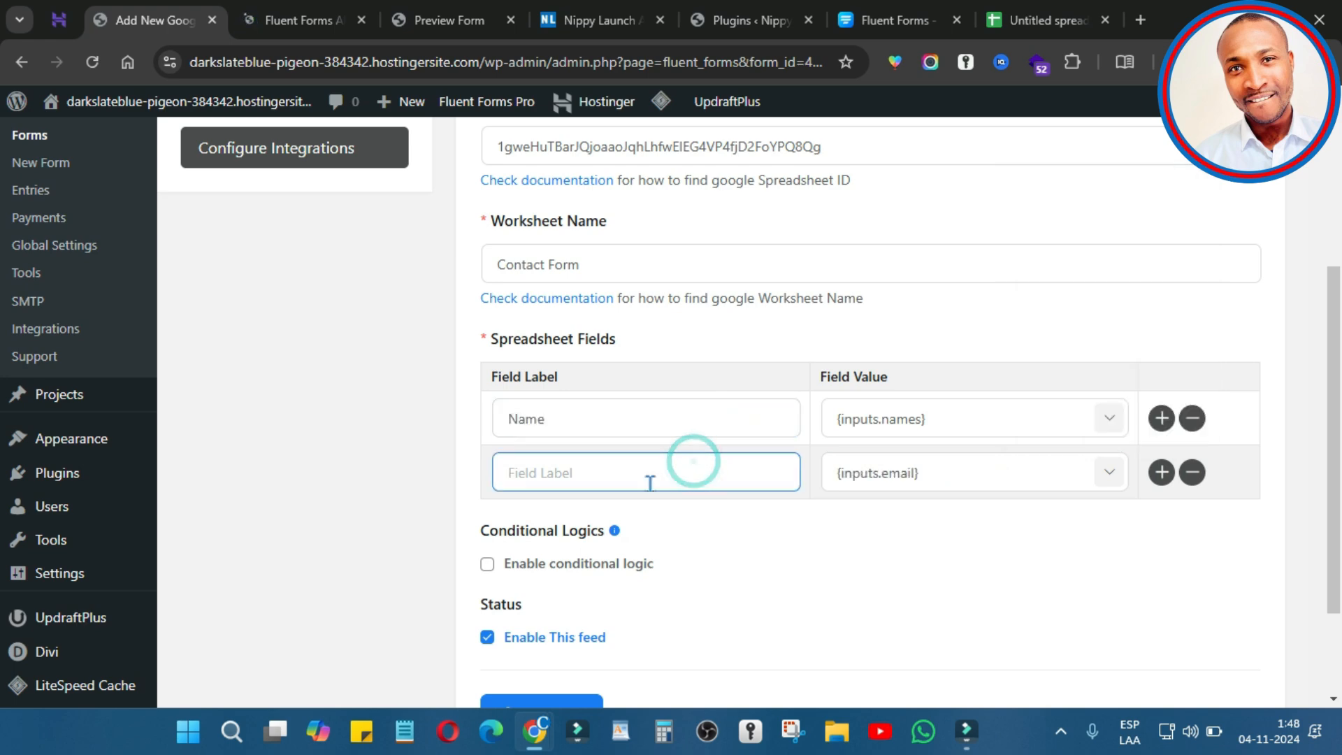
{"action": "type", "text": "Email"}
{"action": "scroll", "coordinate": [552, 656], "scroll_direction": "down", "scroll_amount": 2}
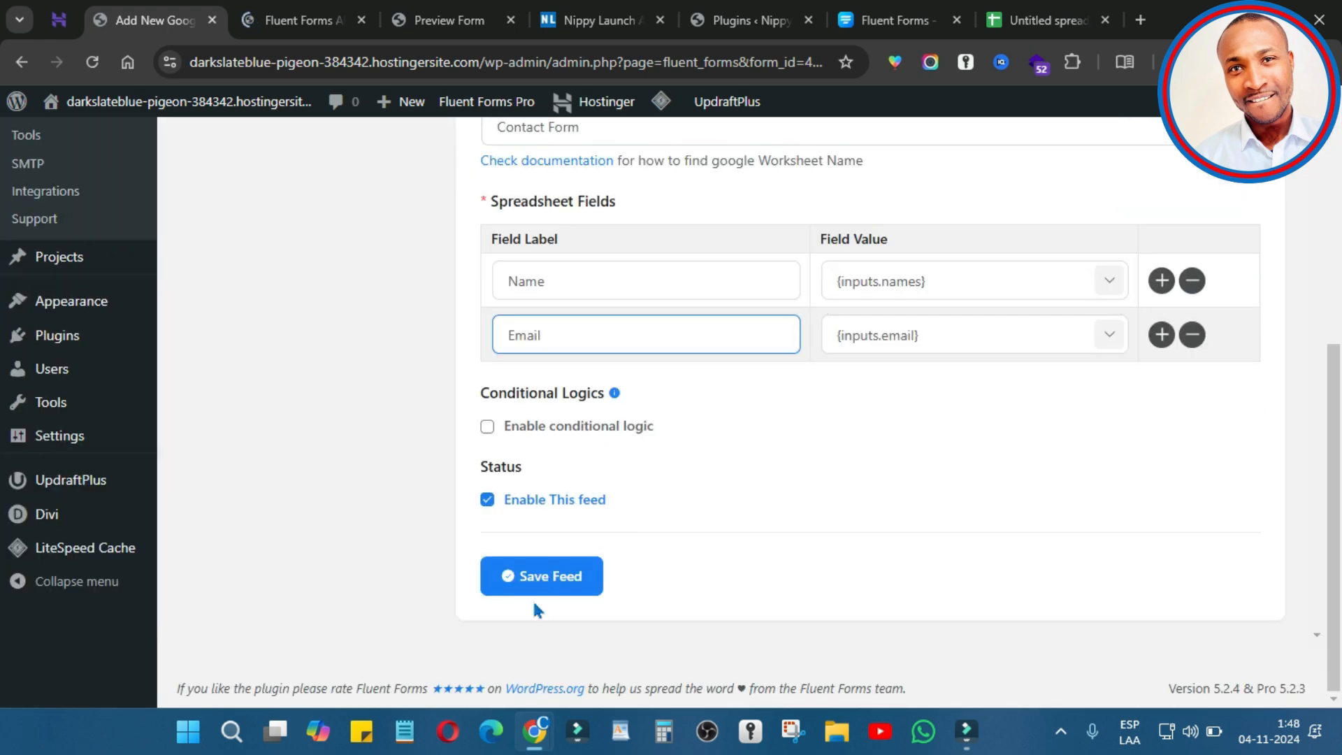
{"action": "left_click", "coordinate": [551, 576]}
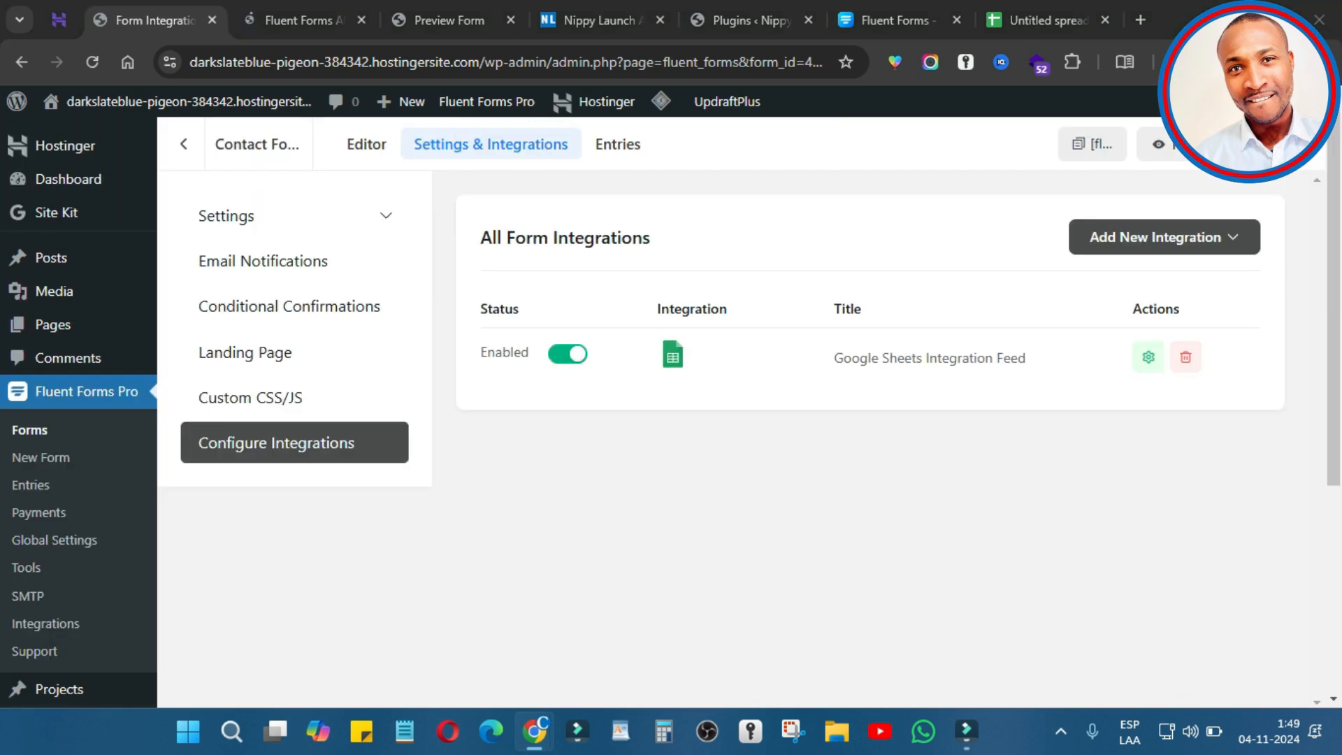
{"action": "left_click", "coordinate": [1212, 142]}
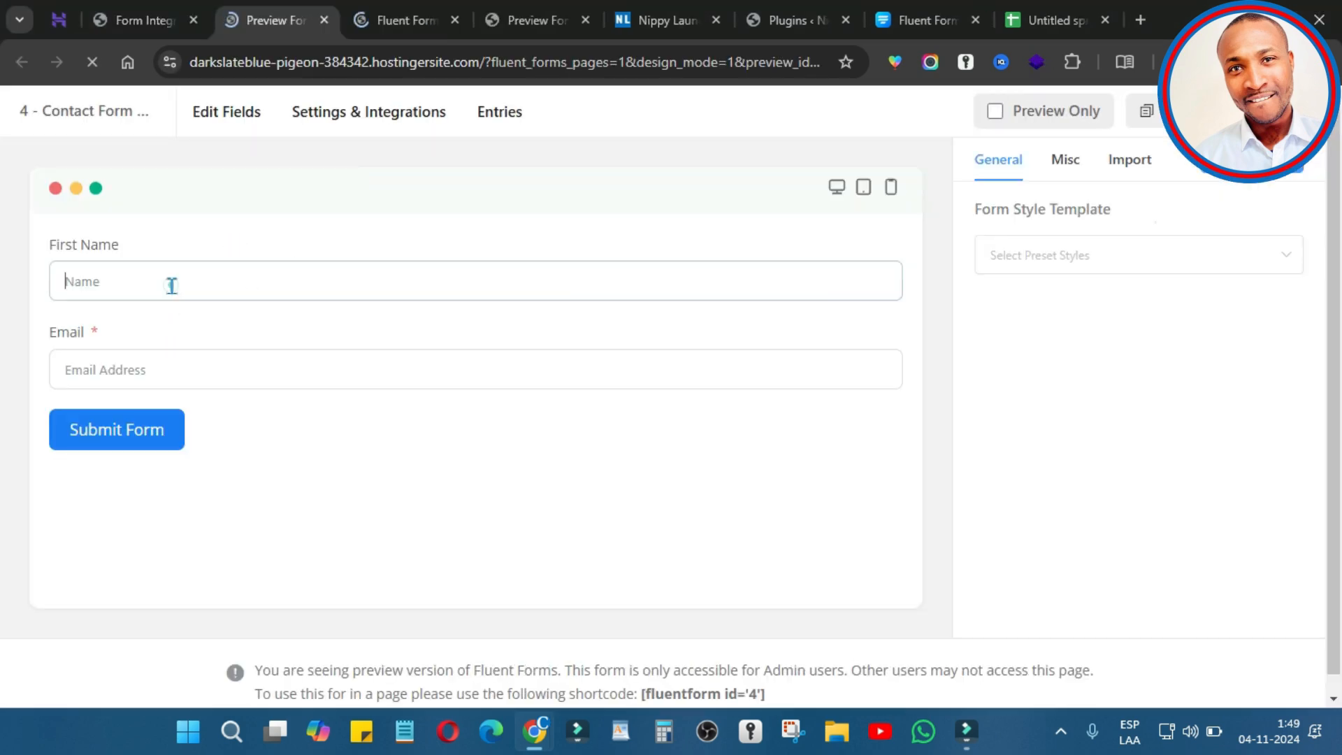
Step: Enter a test first name, paste a value into Email, and submit the preview form
{"action": "left_click", "coordinate": [171, 282]}
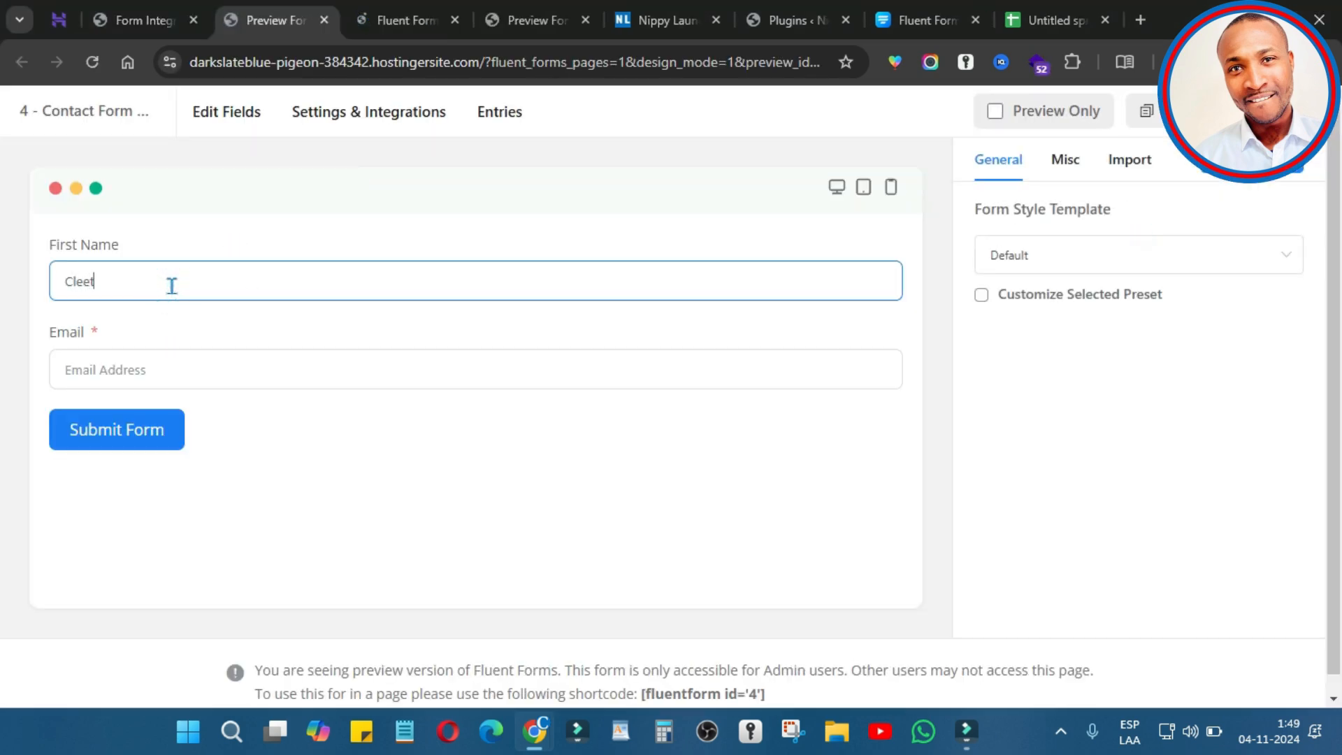
{"action": "type", "text": "Cleet test 2"}
{"action": "left_click_drag", "start_coordinate": [158, 270], "coordinate": [2, 290]}
{"action": "key", "text": "ctrl+c"}
{"action": "left_click", "coordinate": [130, 370]}
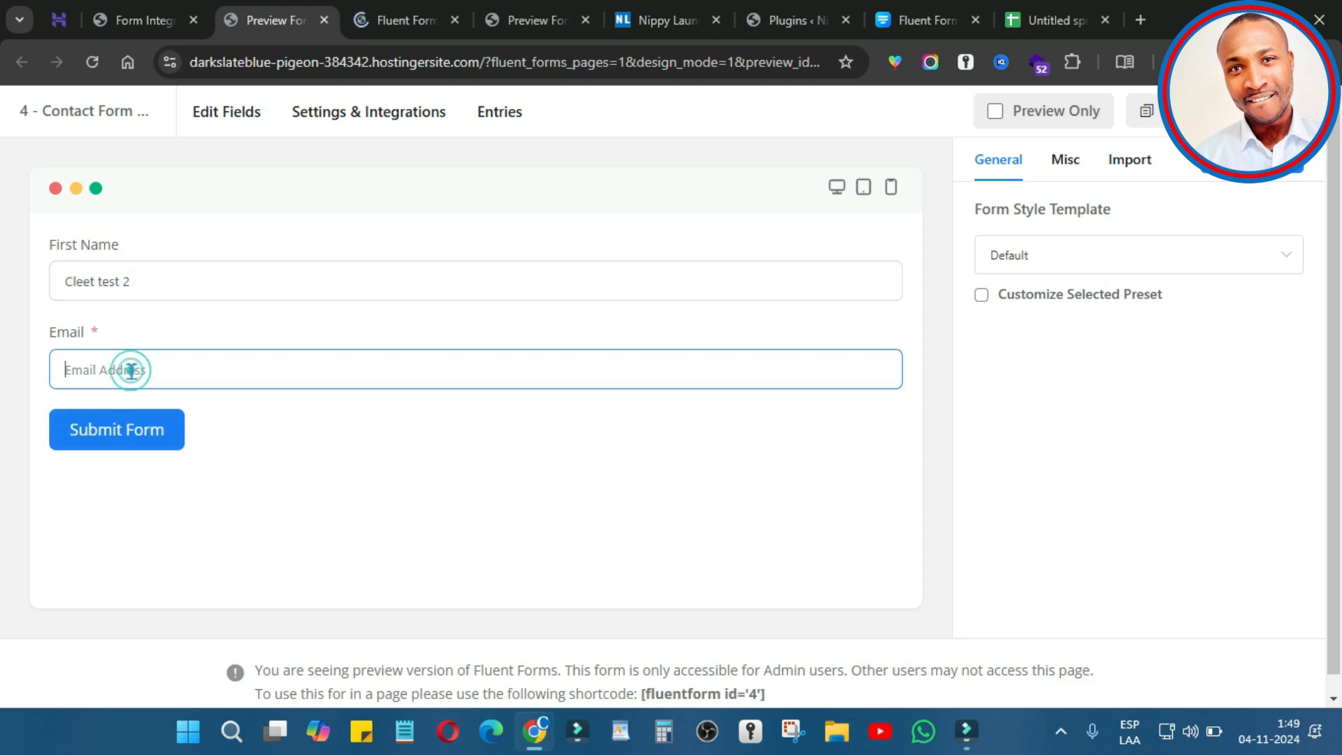
{"action": "key", "text": "ctrl+v"}
{"action": "left_click", "coordinate": [325, 433]}
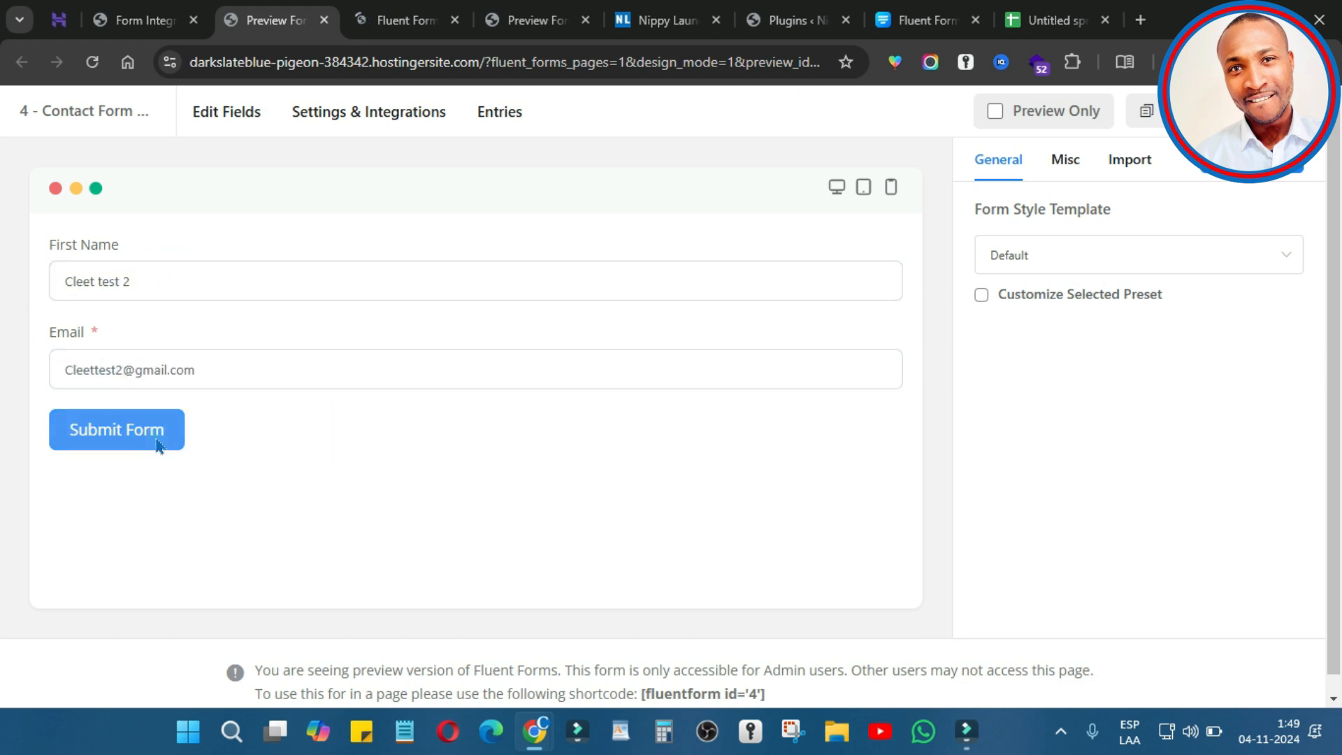
{"action": "left_click", "coordinate": [155, 442]}
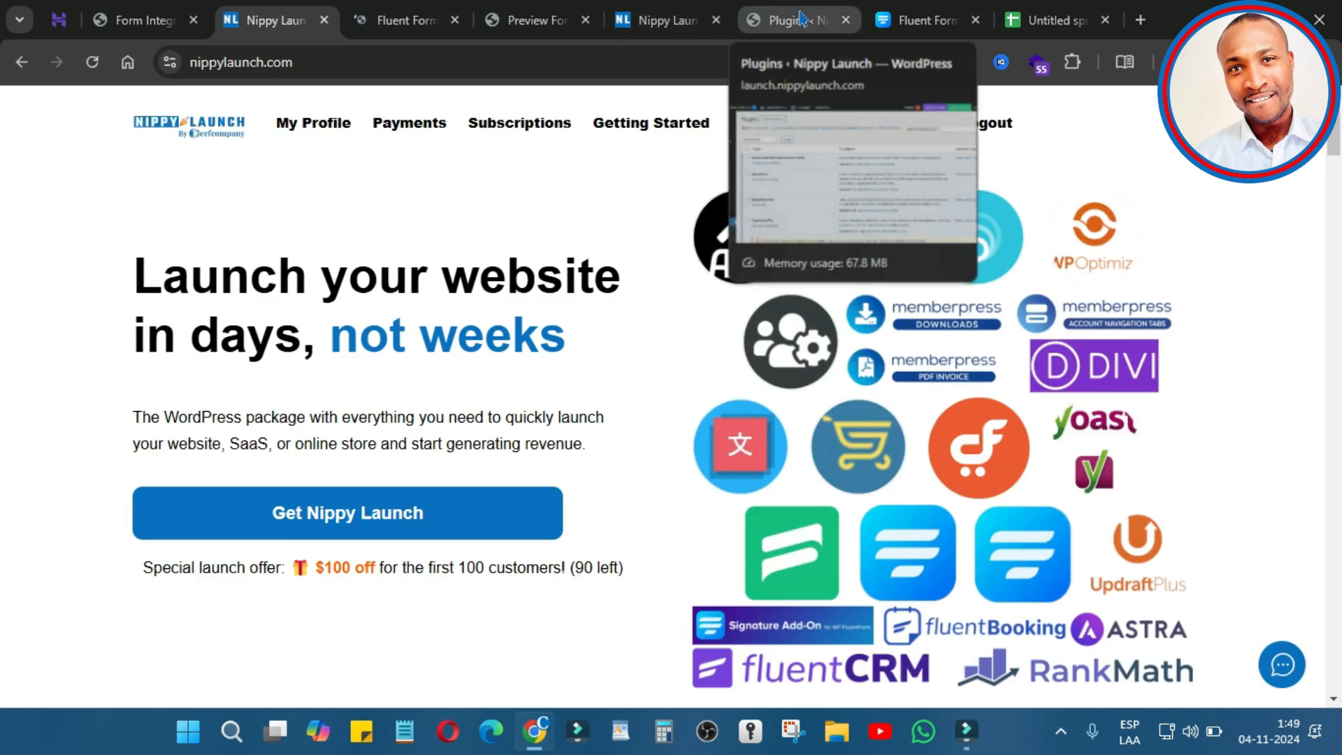
Step: Reload the Contact Form spreadsheet and check the new name and e-mail in A2 and B2
{"action": "left_click", "coordinate": [1052, 20]}
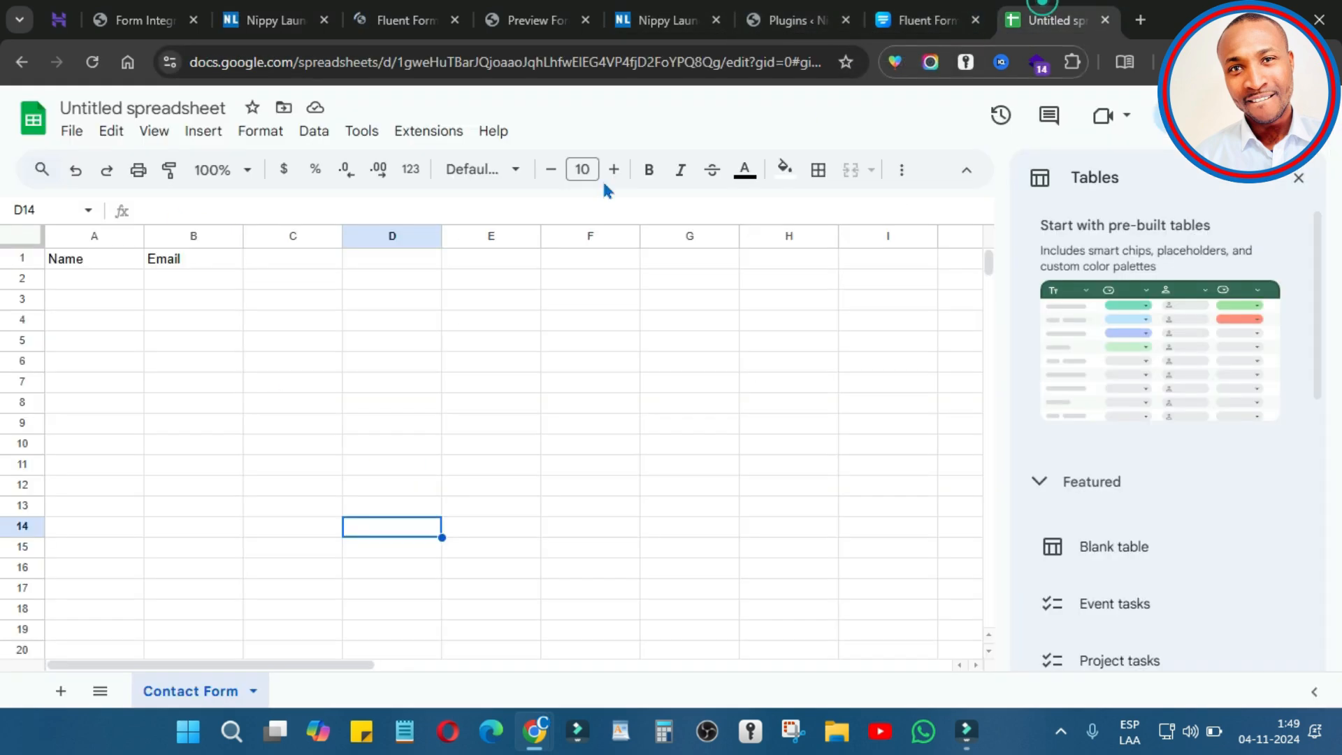
{"action": "left_click", "coordinate": [92, 62]}
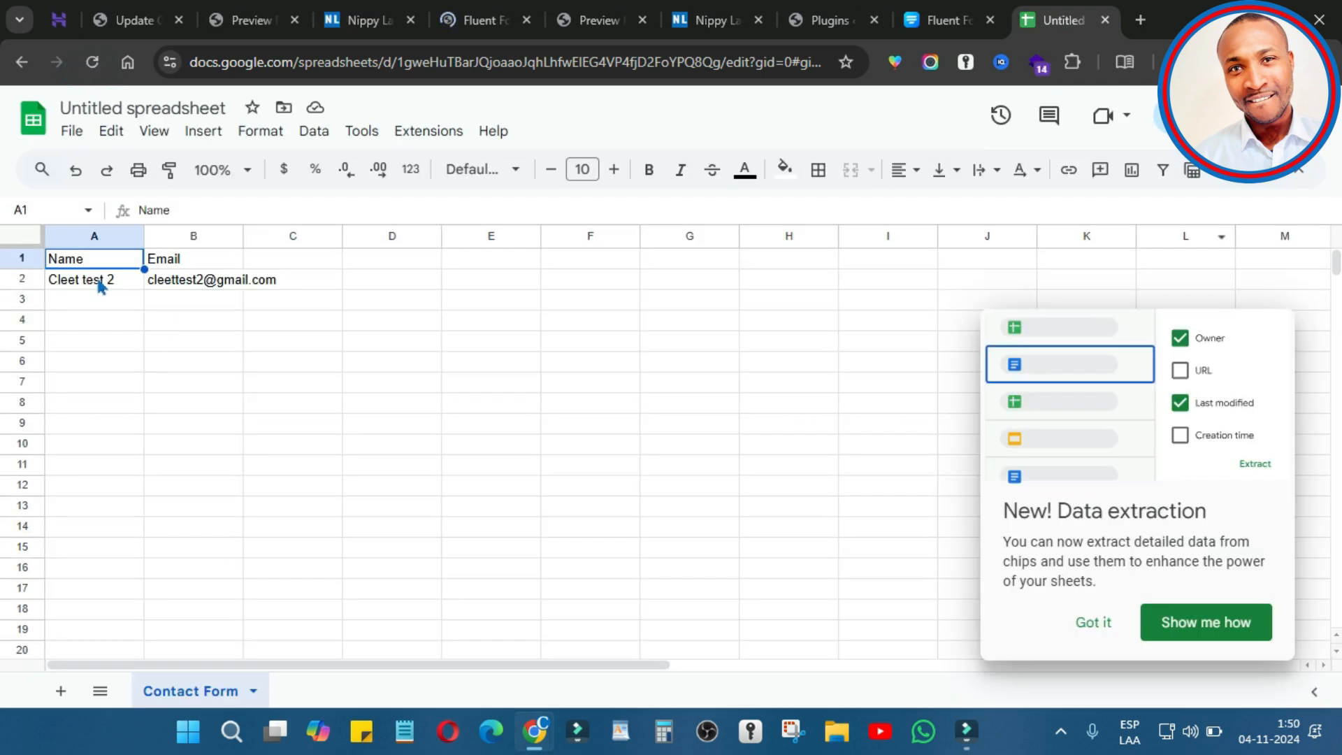
{"action": "left_click", "coordinate": [83, 283]}
{"action": "left_click", "coordinate": [216, 279]}
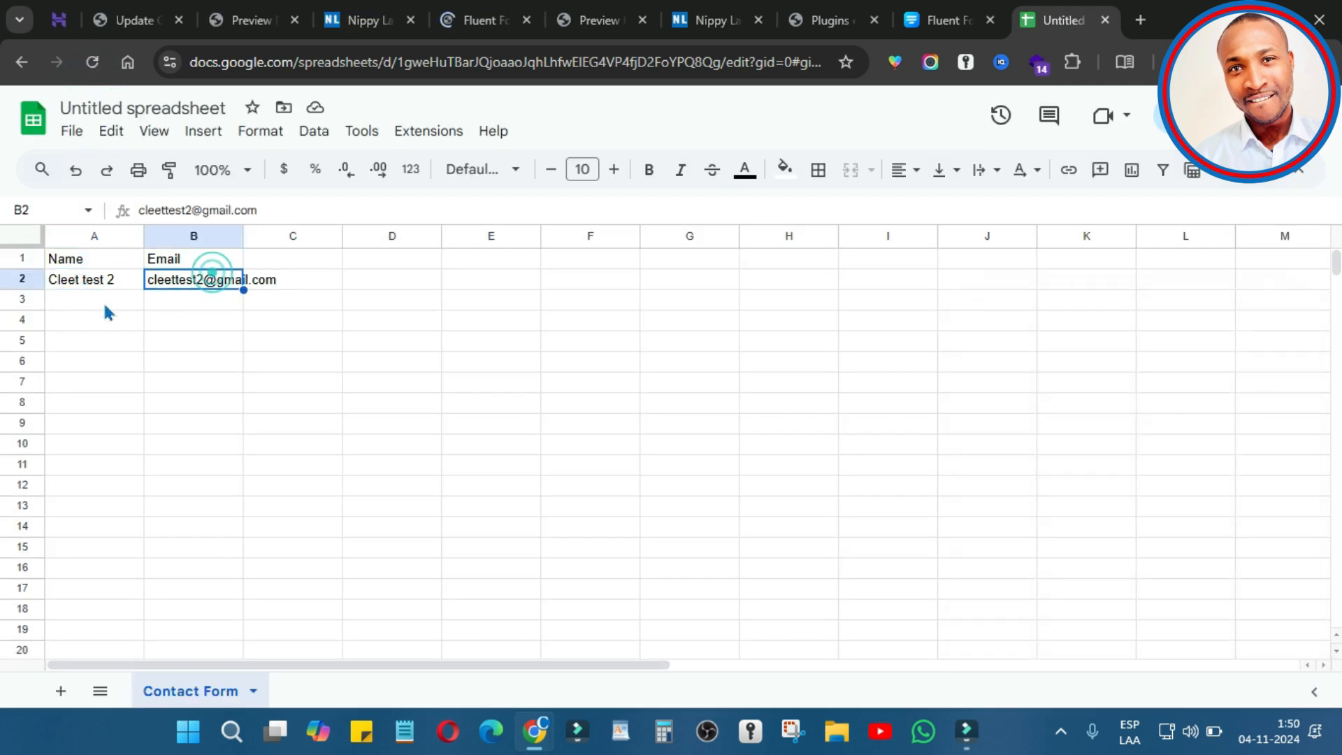
{"action": "left_click", "coordinate": [217, 323]}
Step: Return to Fluent Forms and check the new entry's e-mail in the Entries list
{"action": "left_click", "coordinate": [133, 19]}
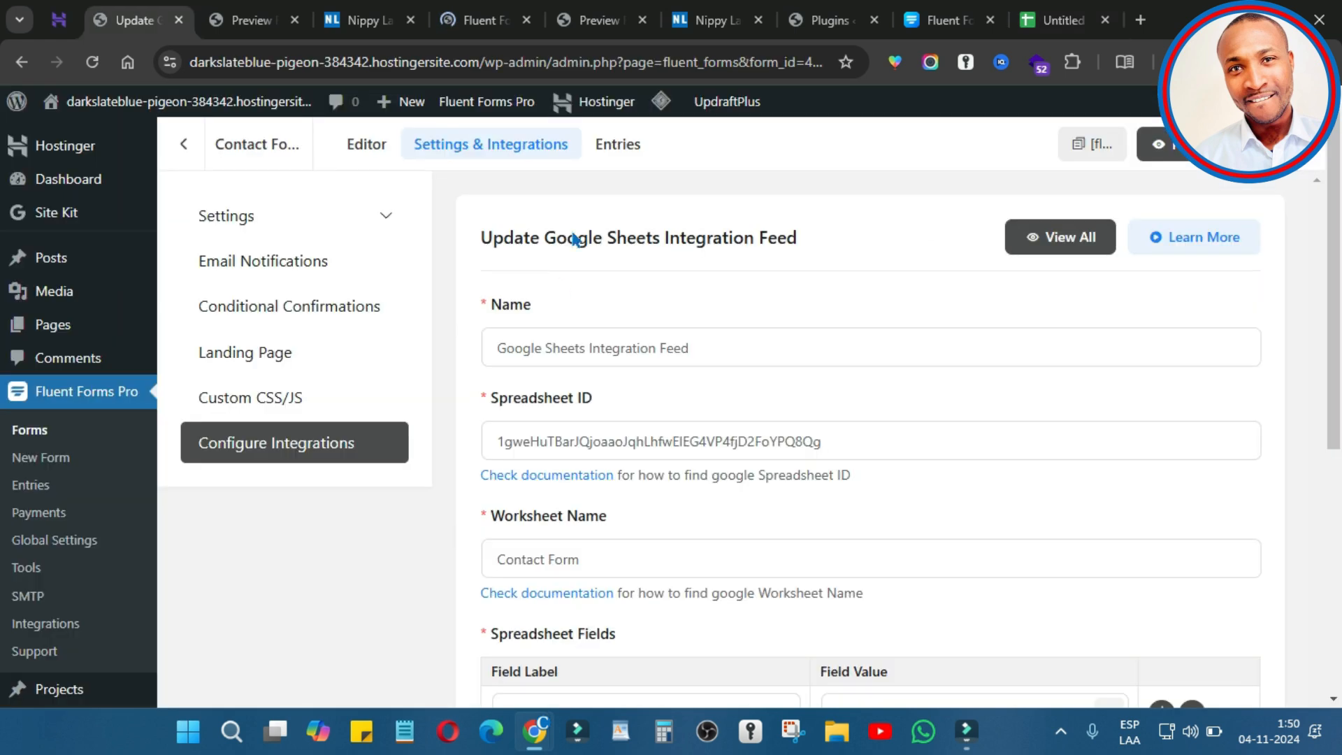
{"action": "left_click", "coordinate": [618, 145]}
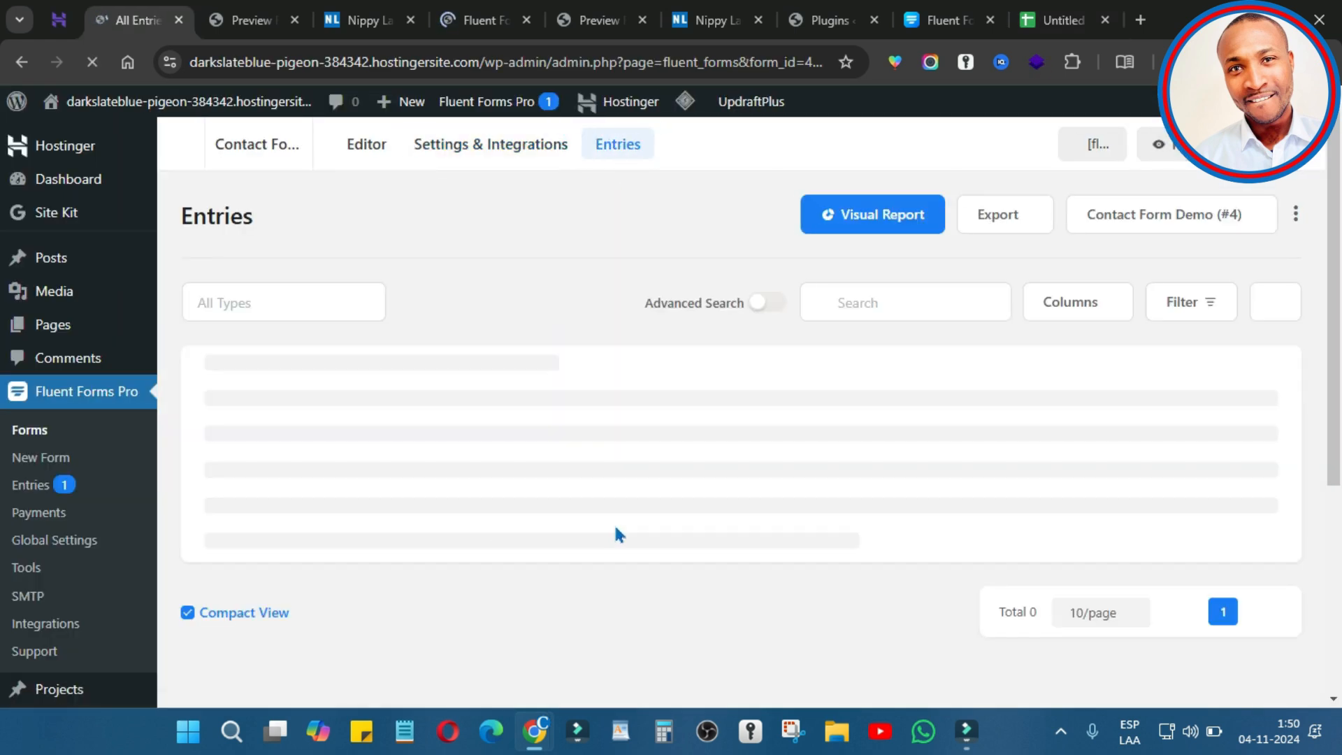
{"action": "left_click_drag", "start_coordinate": [752, 412], "coordinate": [631, 426]}
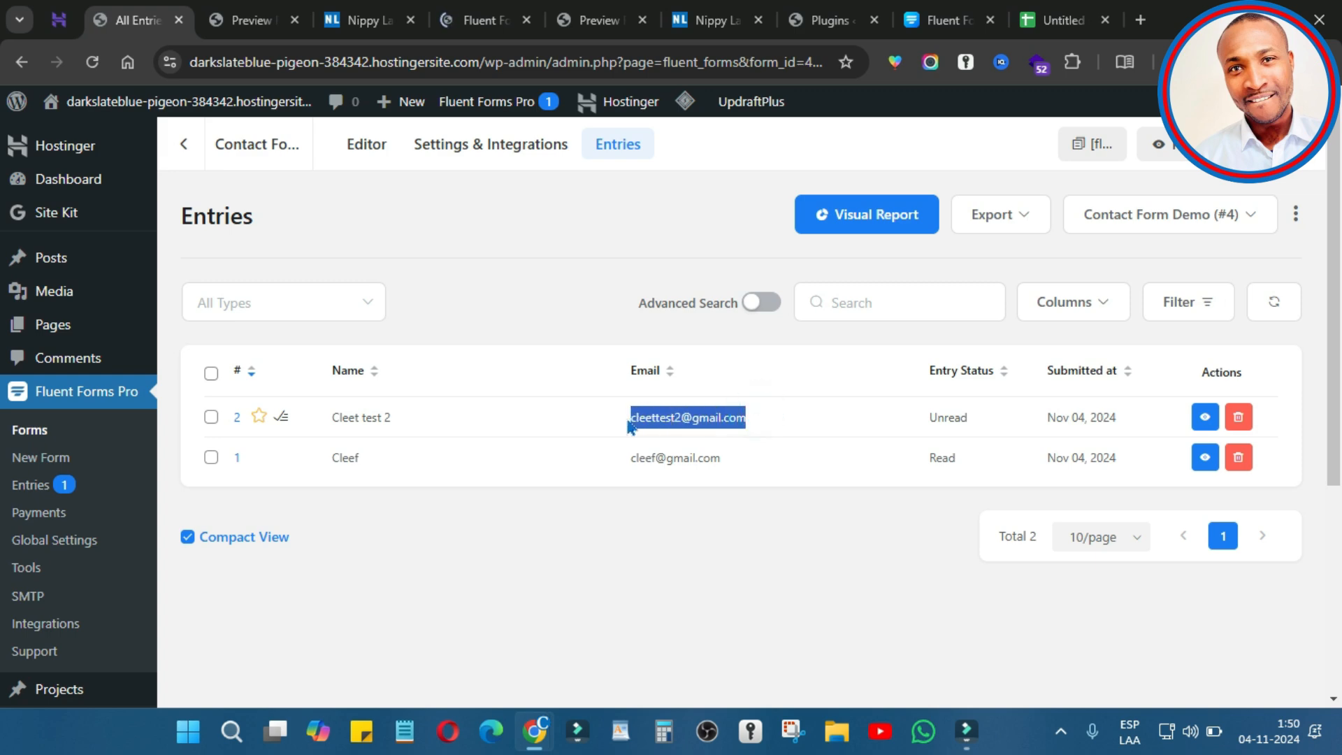
Step: Open entry #2 of Contact Form Demo via the Visual Report's Forms list
{"action": "left_click", "coordinate": [883, 227]}
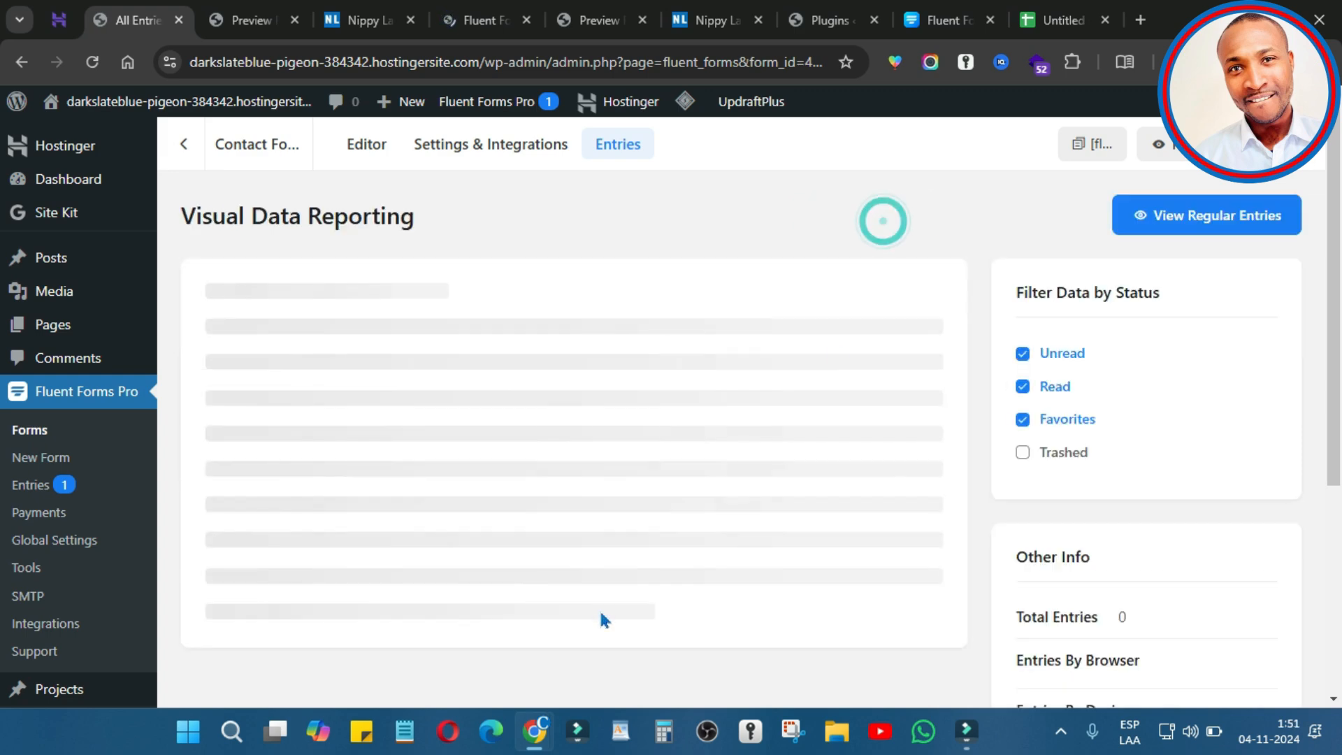
{"action": "scroll", "coordinate": [927, 444], "scroll_direction": "down", "scroll_amount": 5}
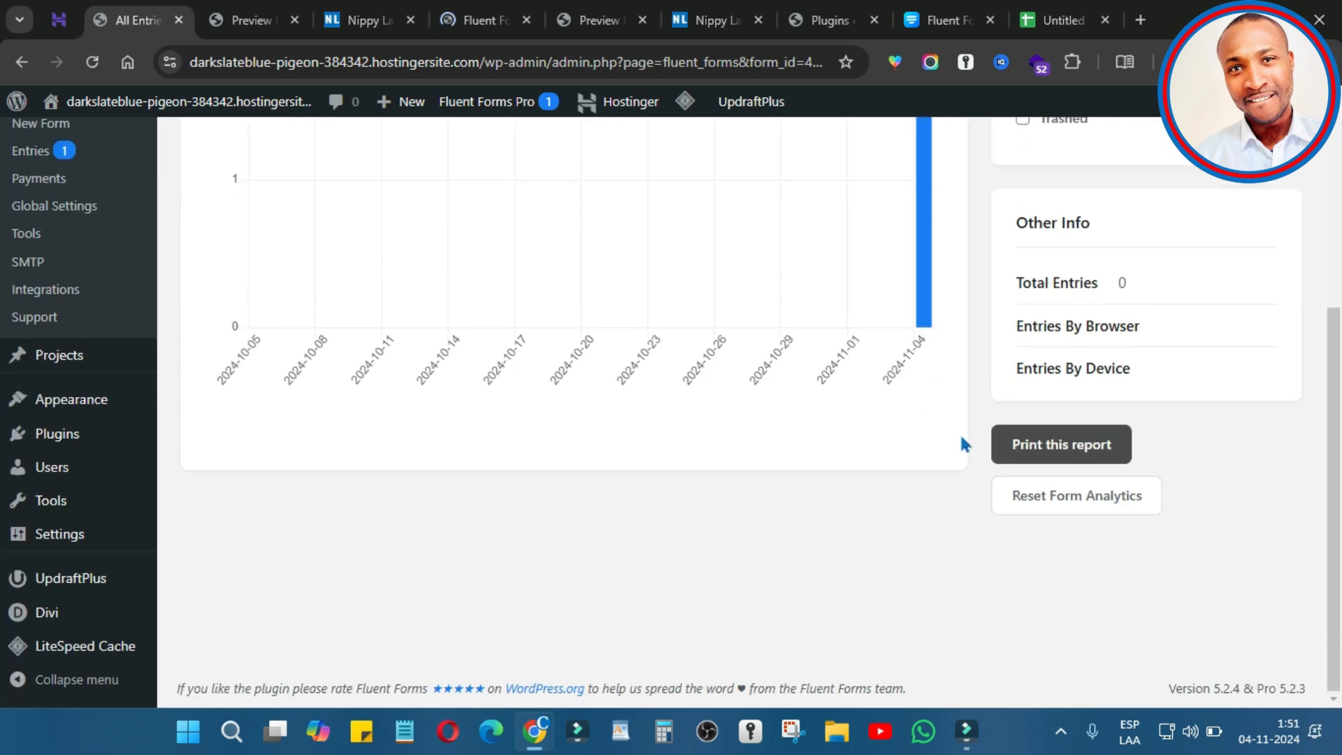
{"action": "scroll", "coordinate": [959, 436], "scroll_direction": "up", "scroll_amount": 5}
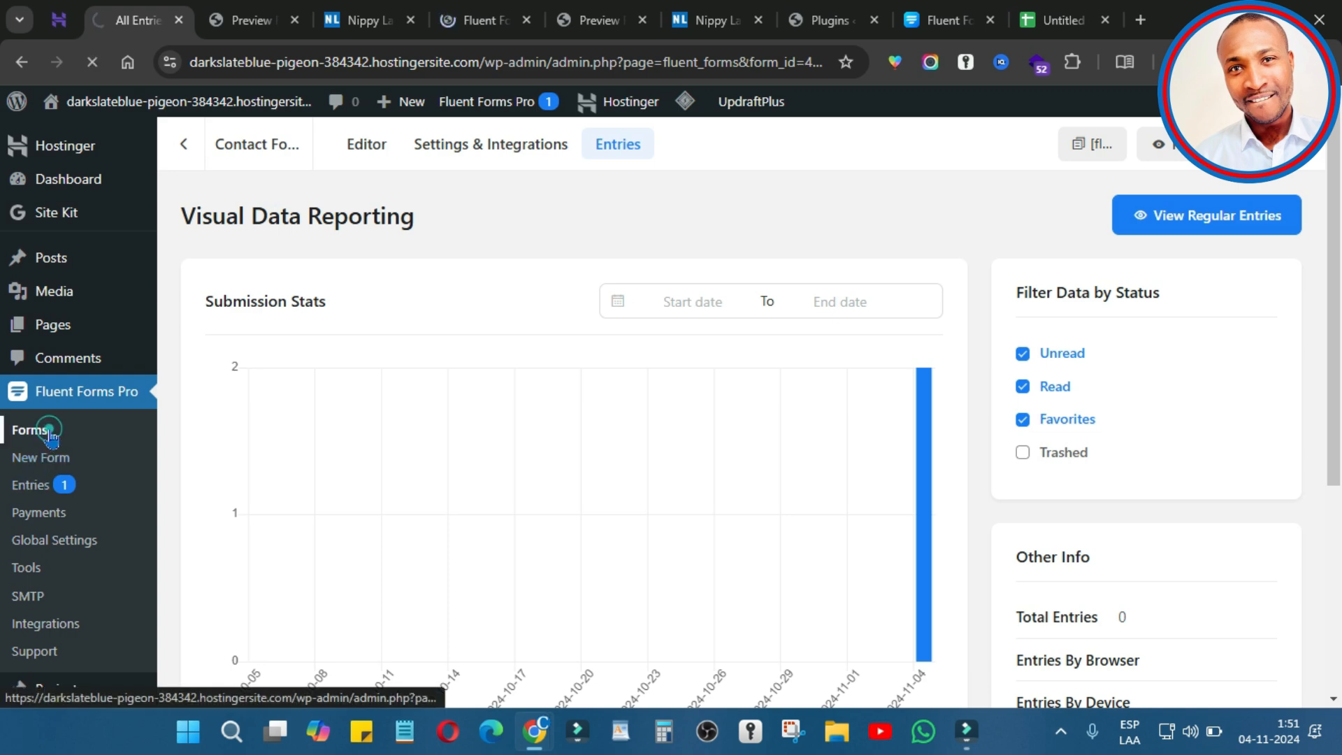
{"action": "scroll", "coordinate": [559, 559], "scroll_direction": "down", "scroll_amount": 4}
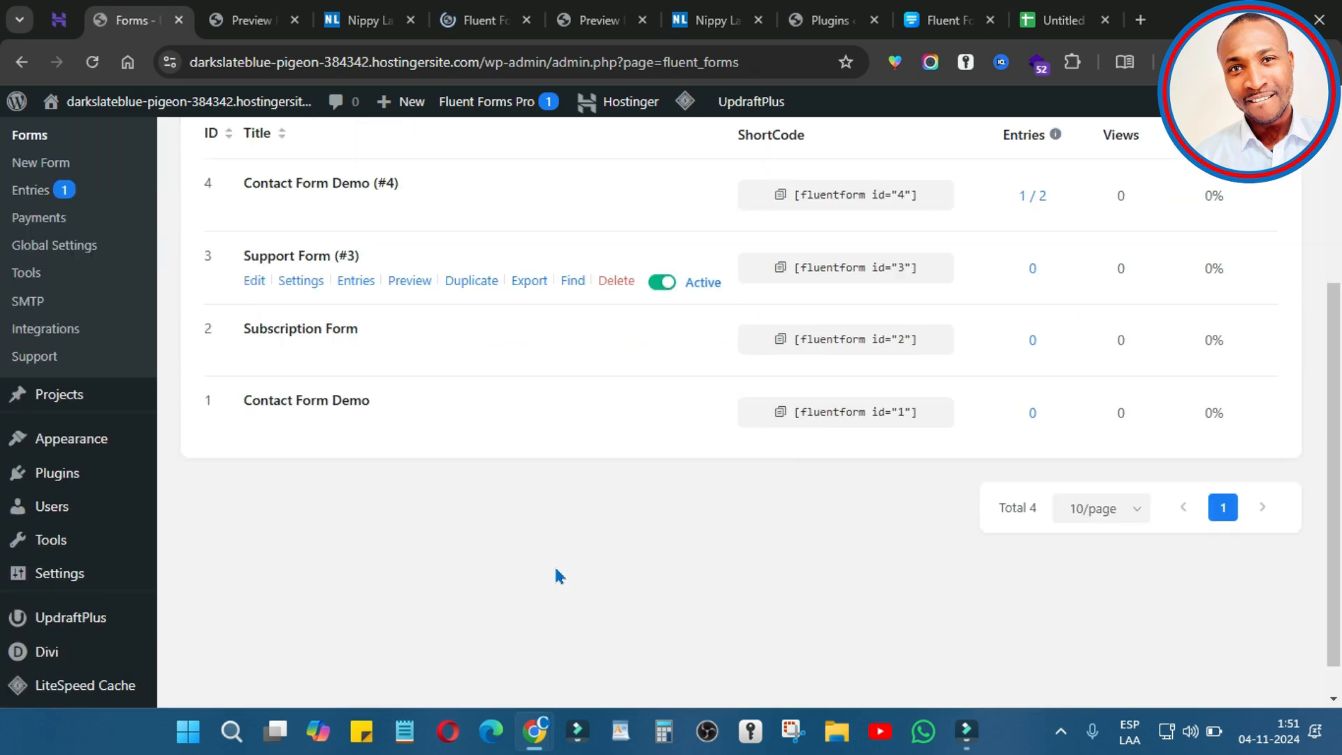
{"action": "scroll", "coordinate": [560, 577], "scroll_direction": "up", "scroll_amount": 4}
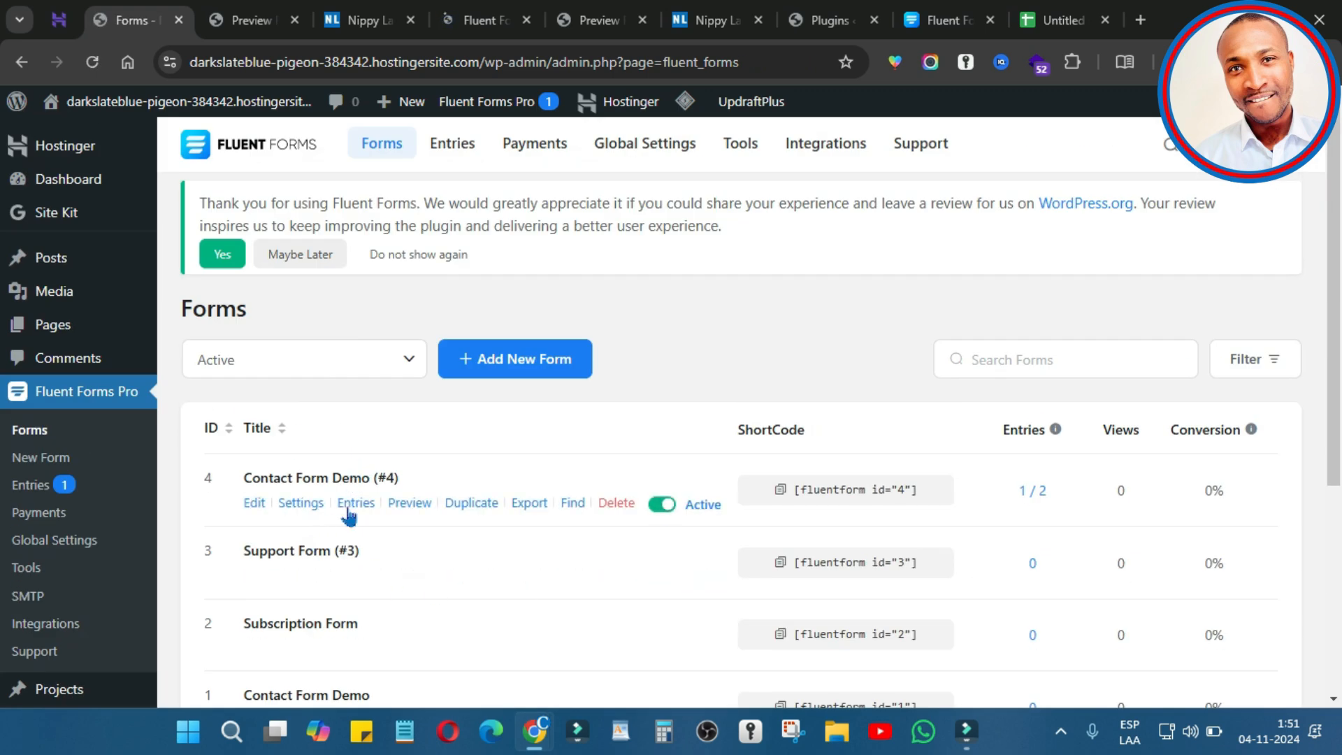
{"action": "left_click", "coordinate": [1040, 492]}
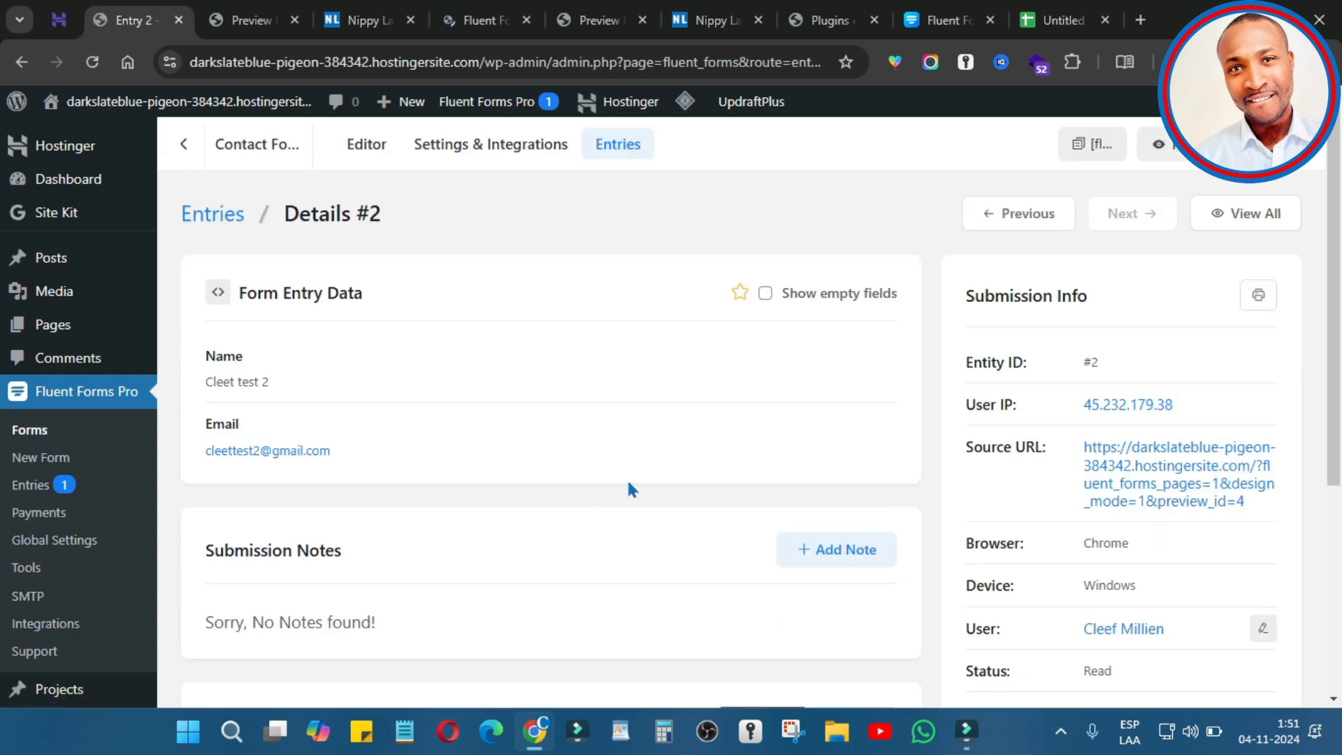
{"action": "scroll", "coordinate": [448, 448], "scroll_direction": "down", "scroll_amount": 4}
{"action": "scroll", "coordinate": [456, 451], "scroll_direction": "up", "scroll_amount": 5}
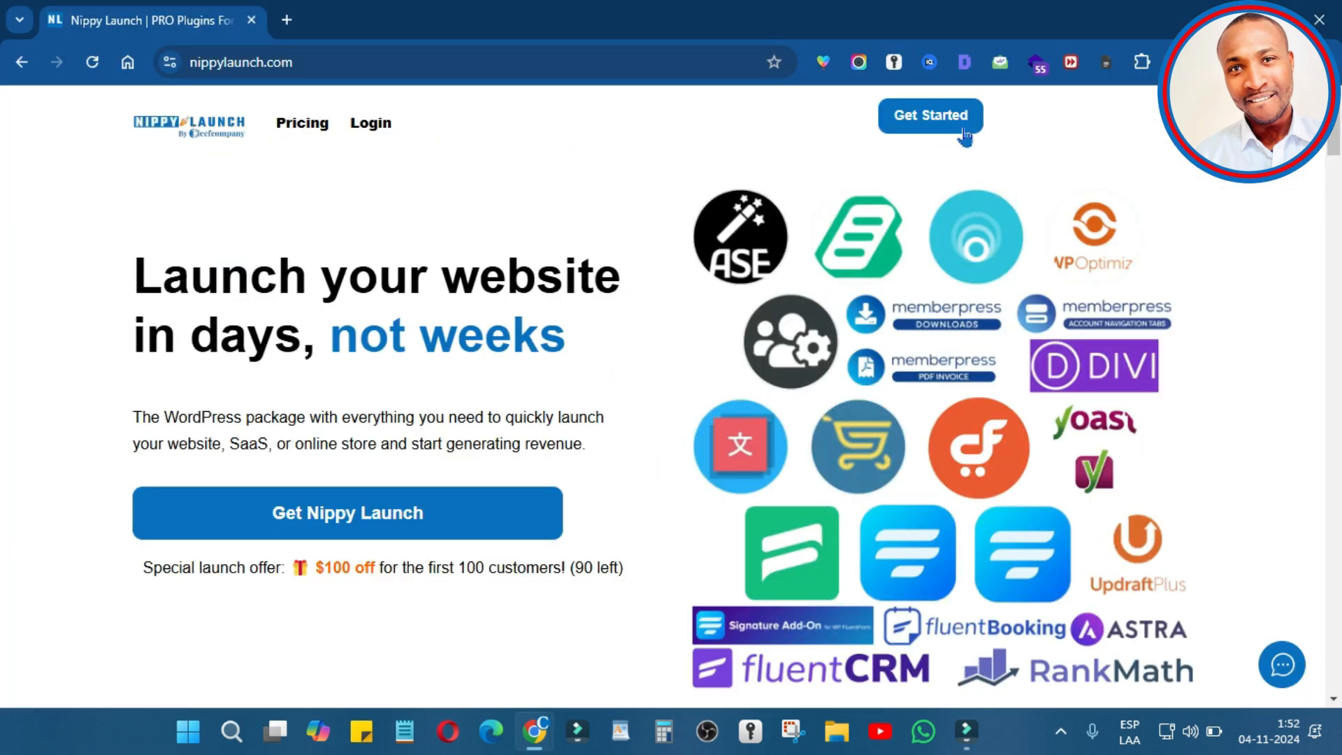
{"action": "left_click", "coordinate": [358, 60]}
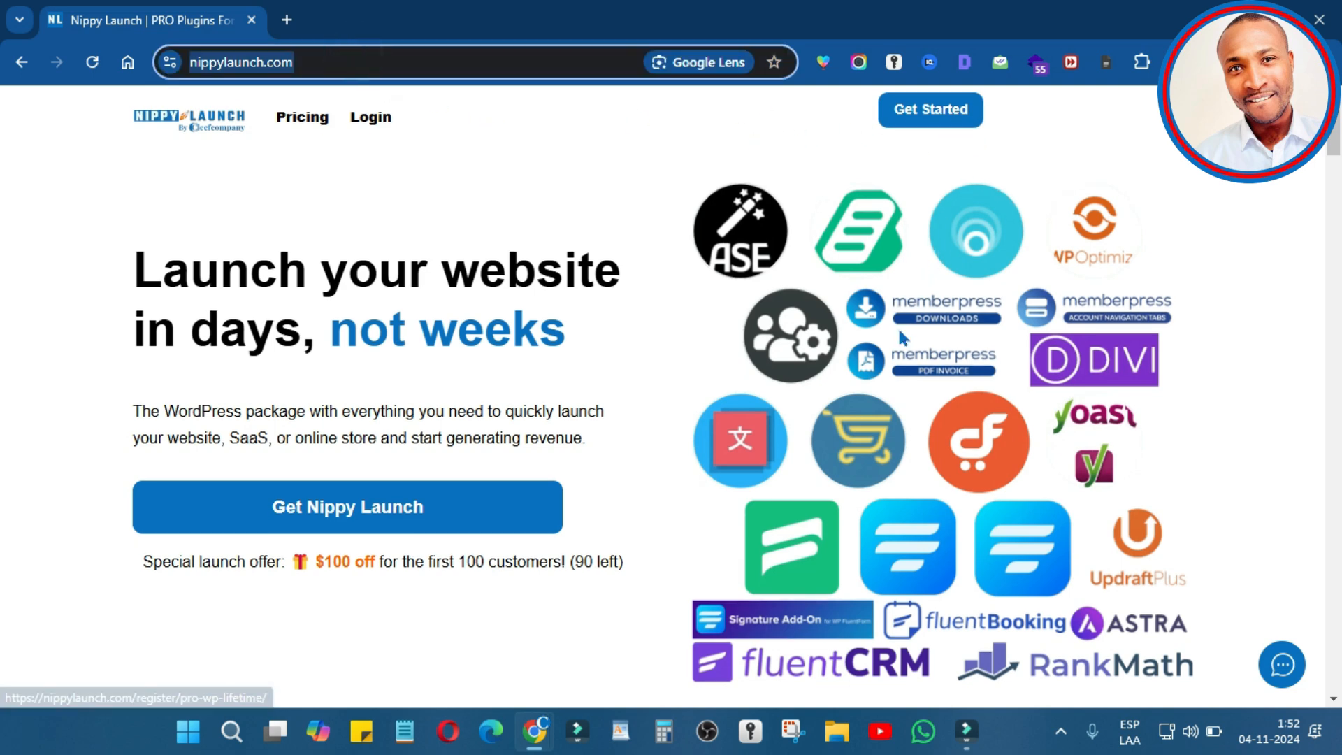
{"action": "scroll", "coordinate": [916, 349], "scroll_direction": "down", "scroll_amount": 8}
{"action": "scroll", "coordinate": [917, 421], "scroll_direction": "up", "scroll_amount": 8}
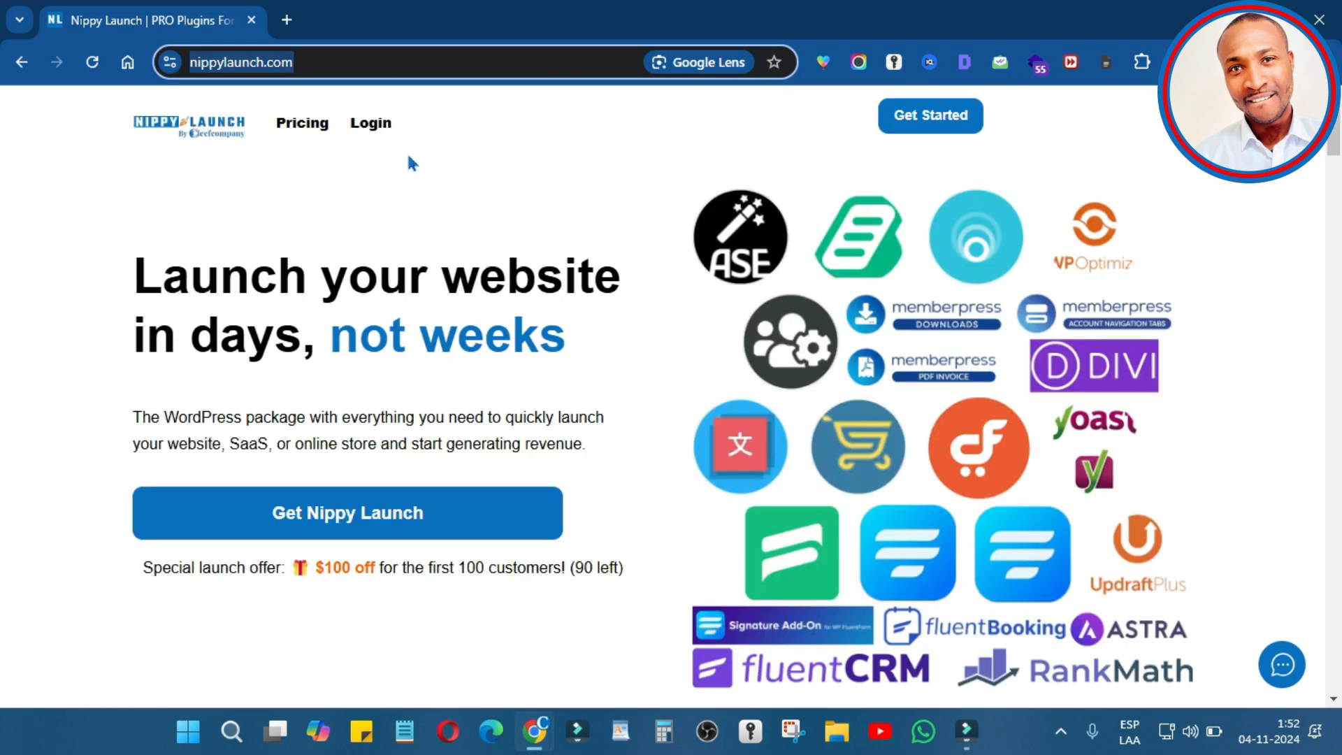
{"action": "left_click", "coordinate": [381, 133]}
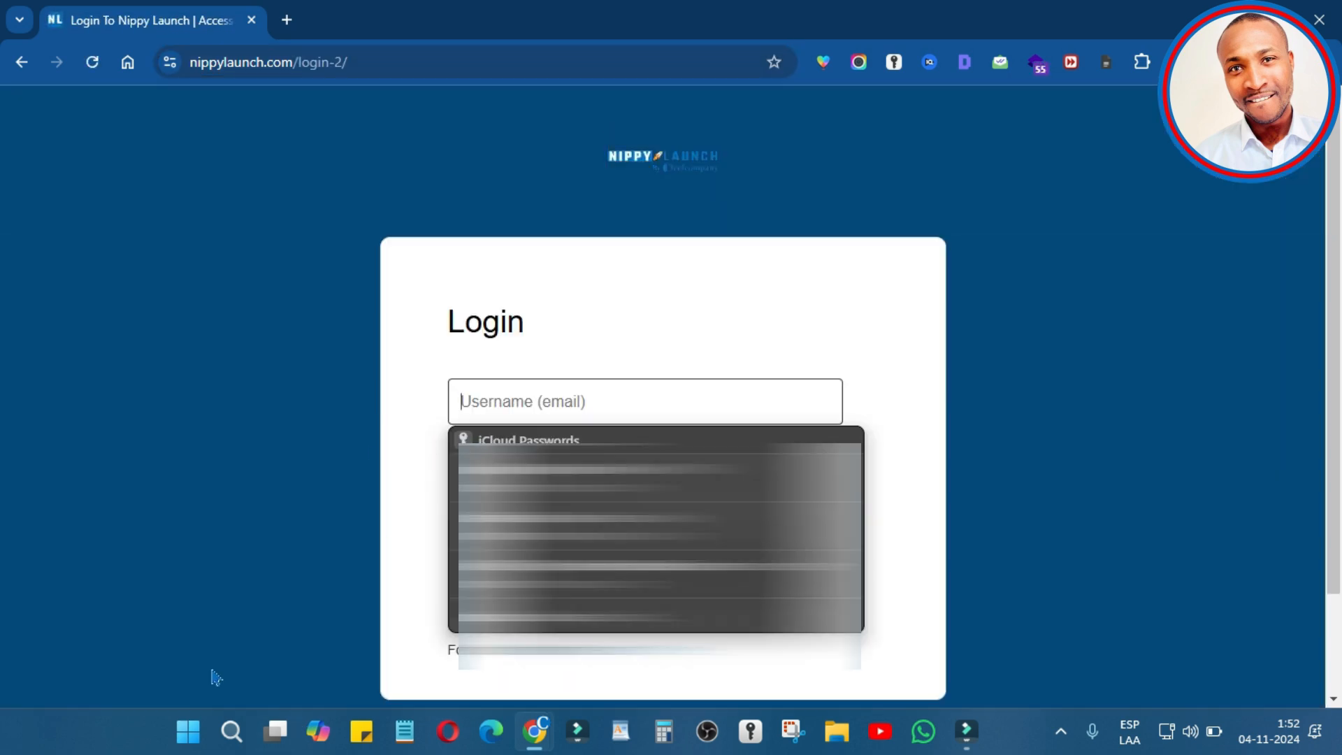
{"action": "left_click", "coordinate": [384, 455]}
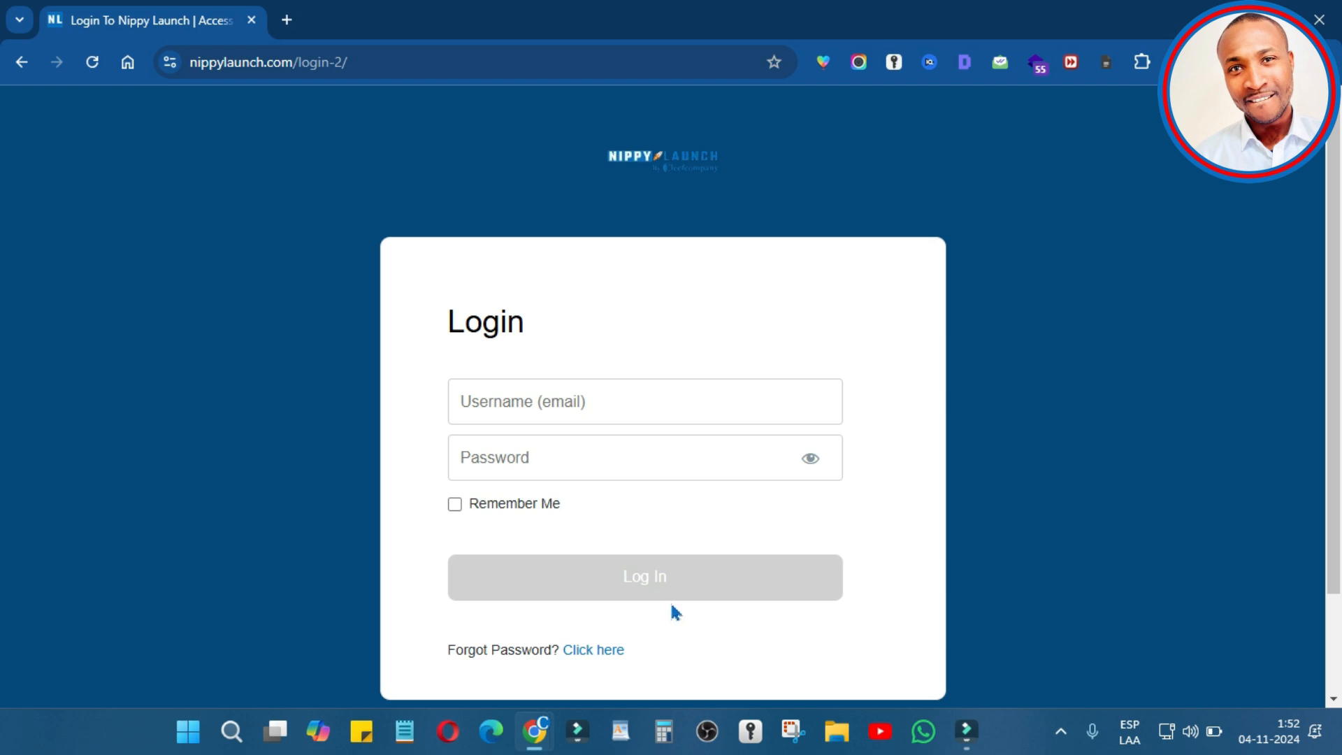
{"action": "key", "text": "alt+Left"}
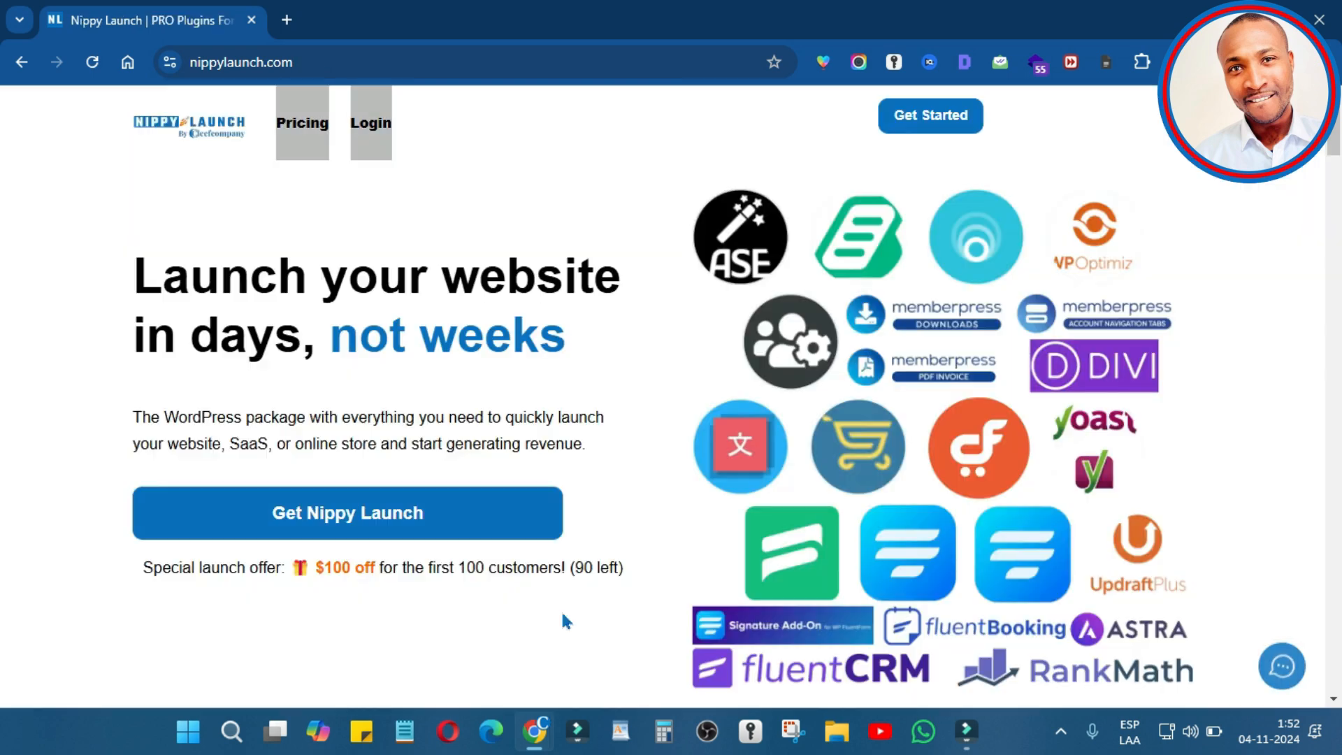